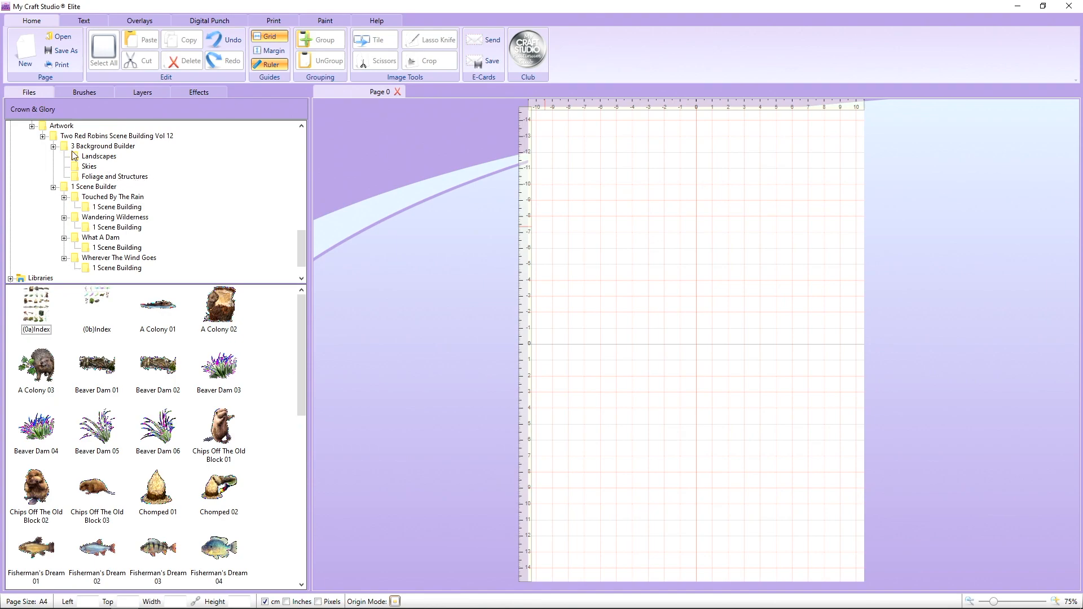
# - Open the 3 Background Builder folder of Two Red Robins Scene Building Vol 12 on the VOLUME 12 drive
pyautogui.scroll(1, 75, 157)
pyautogui.click(21, 147)
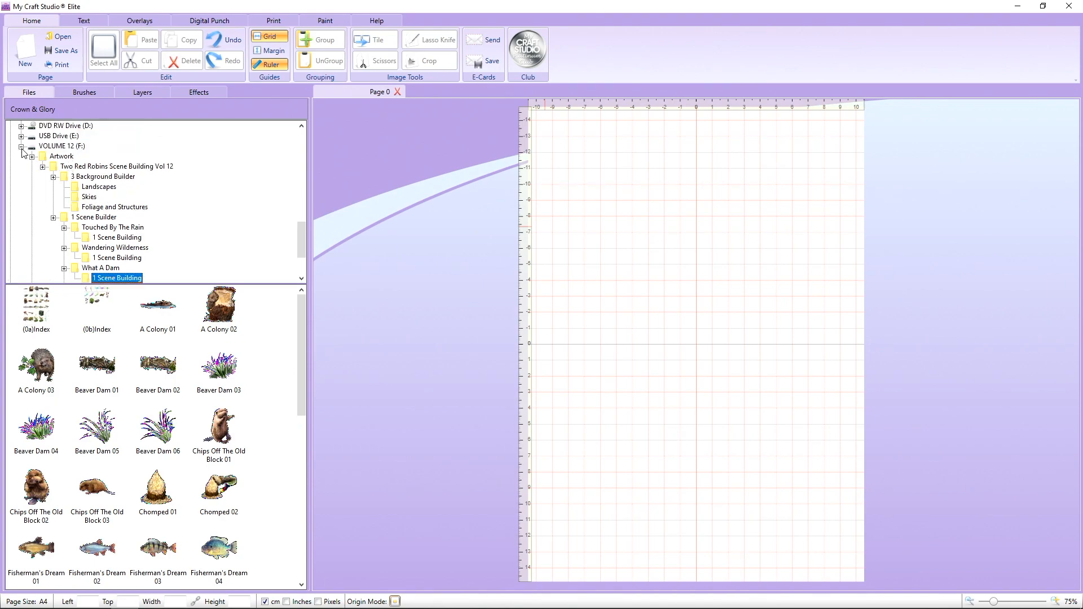
pyautogui.click(58, 146)
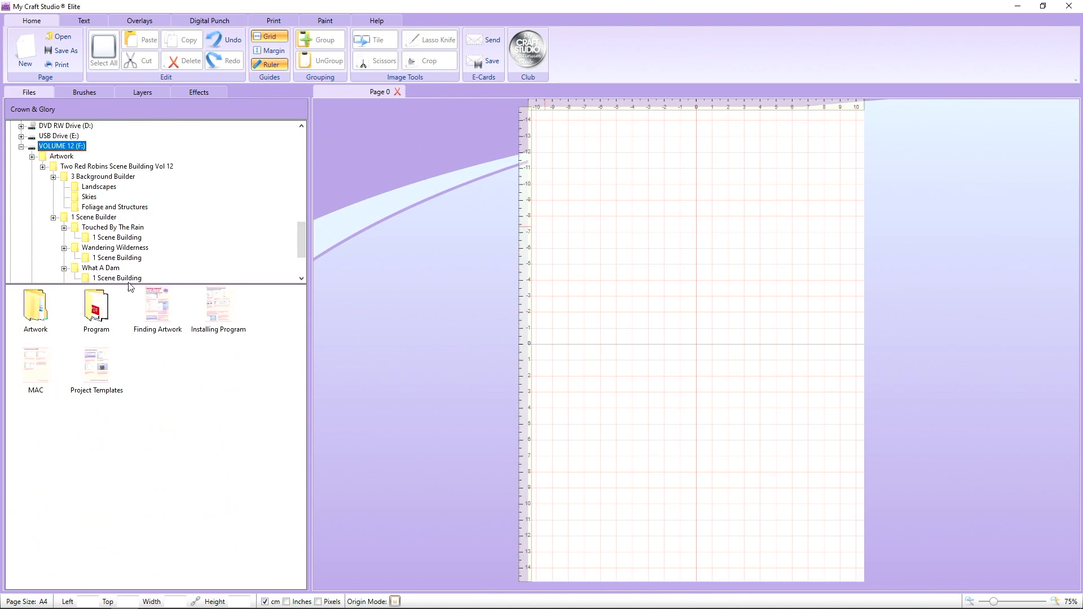
pyautogui.doubleClick(43, 315)
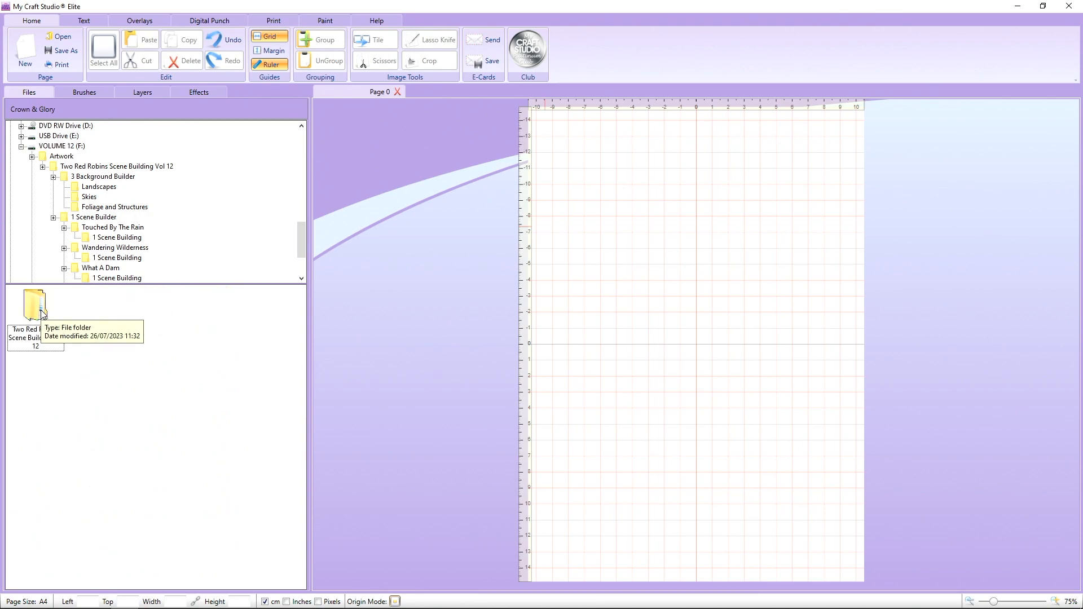
pyautogui.doubleClick(35, 316)
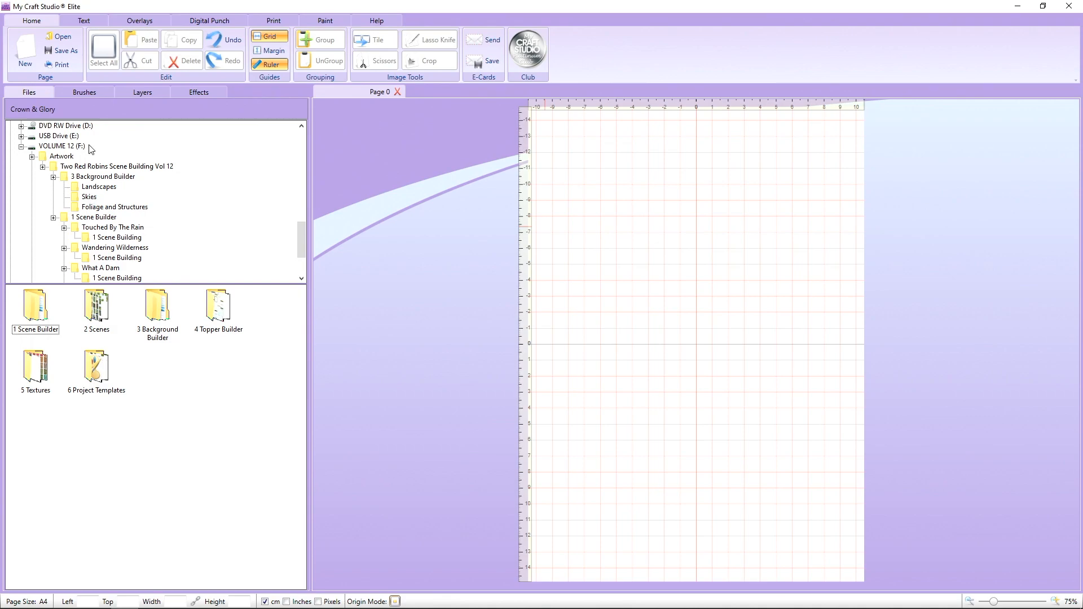
pyautogui.click(114, 178)
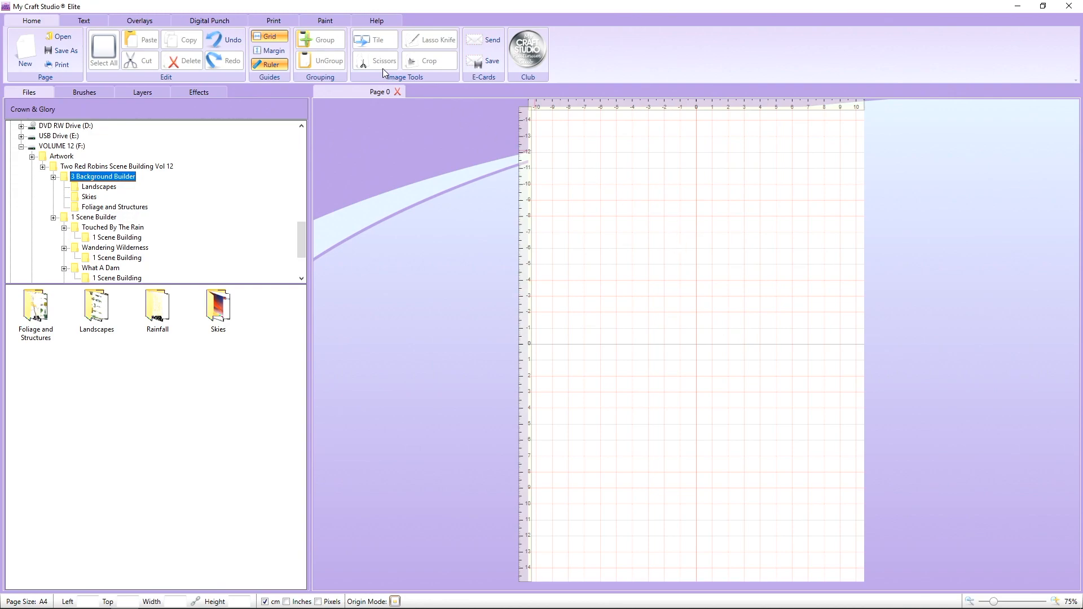
# - Hide the page's grid and ruler, and open the Landscapes artwork folder
pyautogui.click(270, 36)
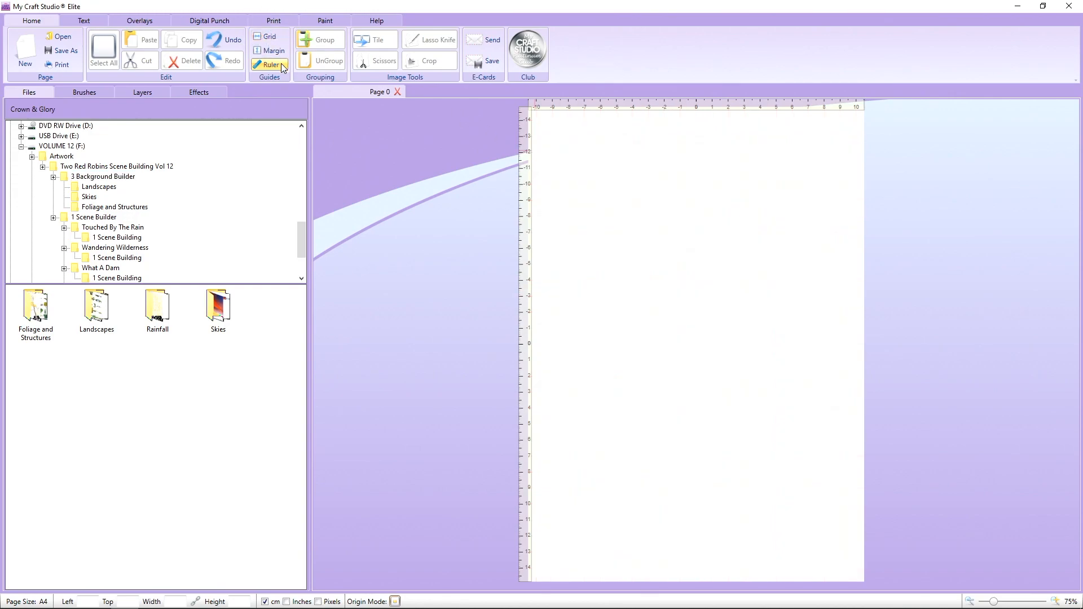
pyautogui.click(271, 64)
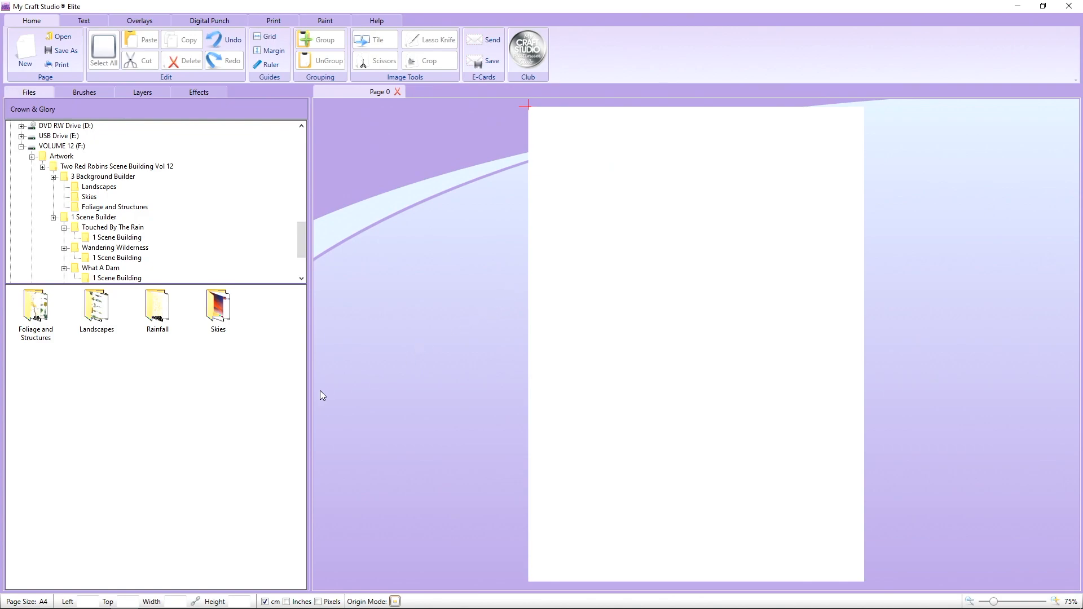
pyautogui.doubleClick(98, 316)
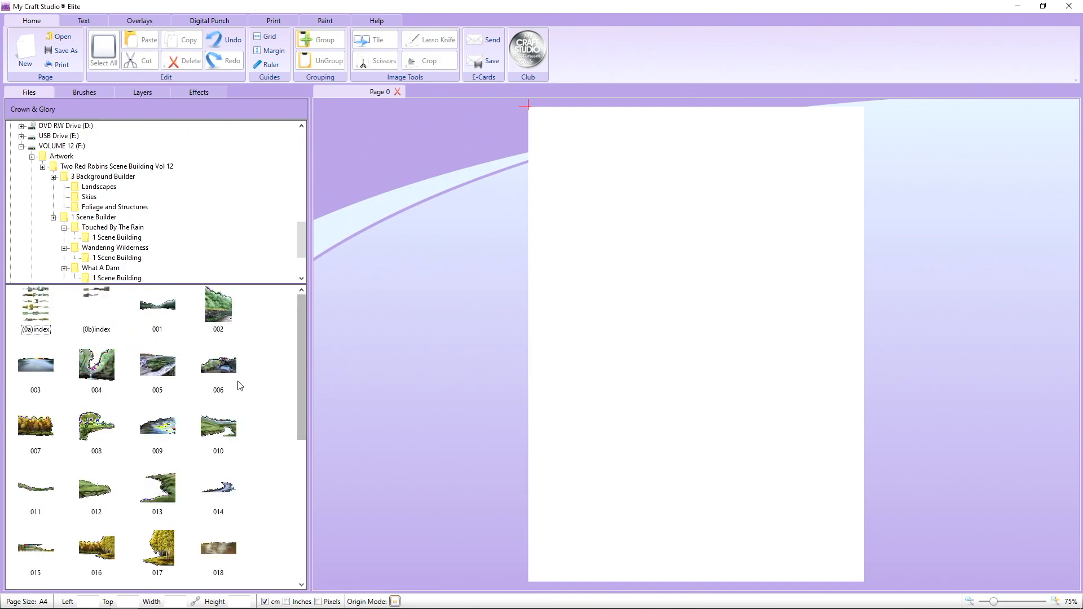
# - Place landscape 031 across the middle of the page and widen it to about 21.28 cm, slightly past both side edges
pyautogui.scroll(-4, 240, 384)
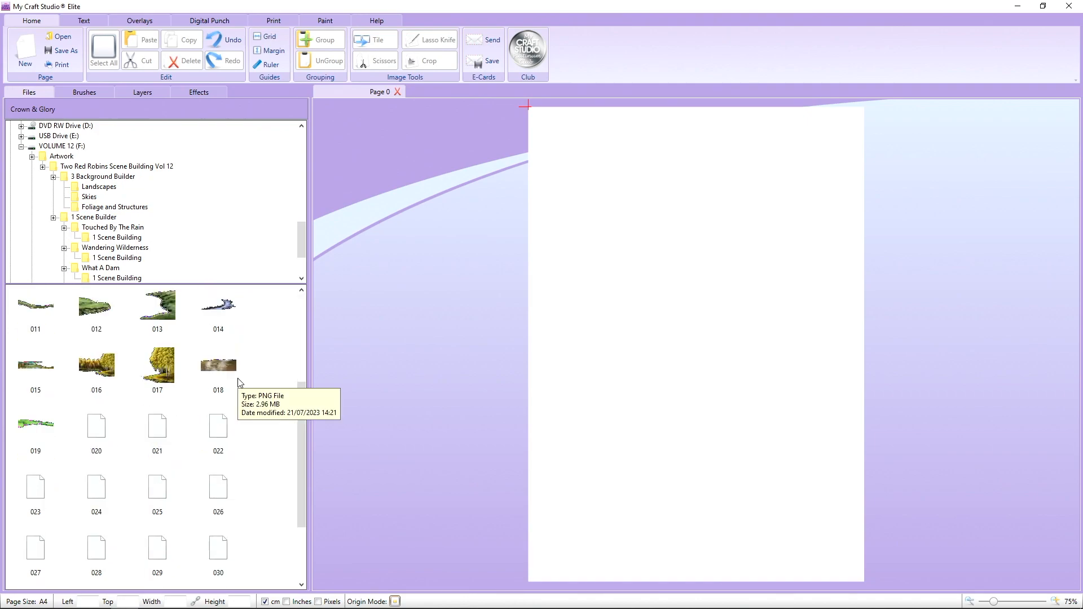
pyautogui.scroll(-1, 240, 384)
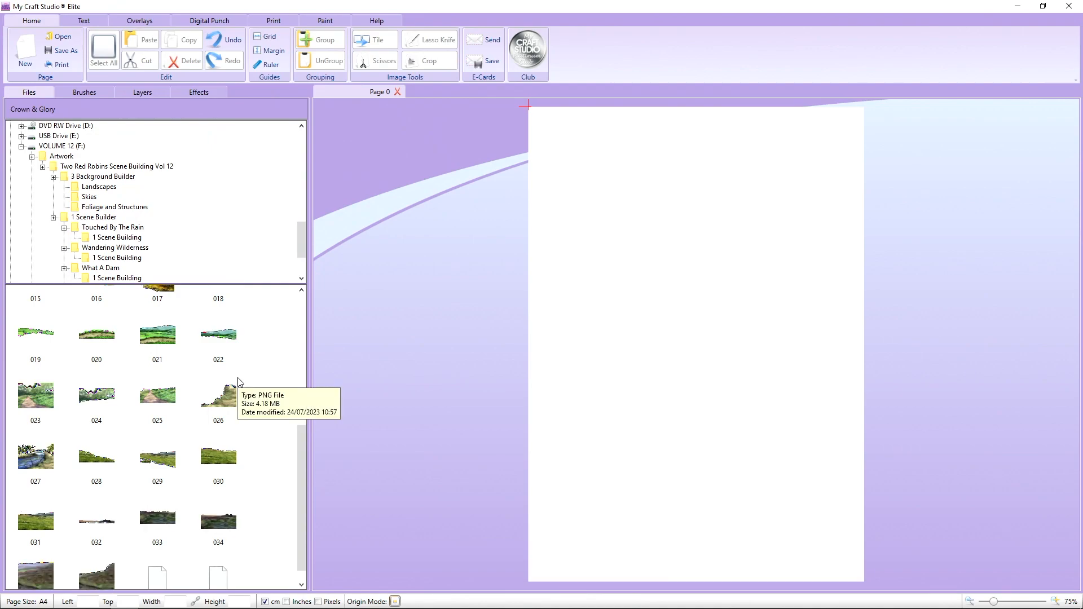
pyautogui.scroll(-1, 240, 384)
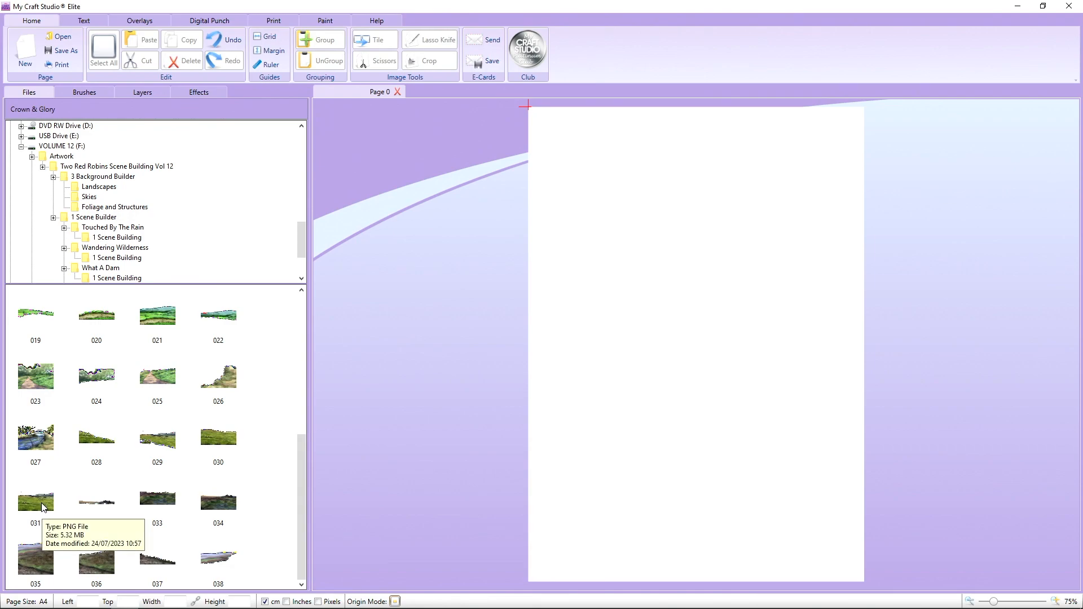
pyautogui.moveTo(42, 507); pyautogui.dragTo(670, 317)
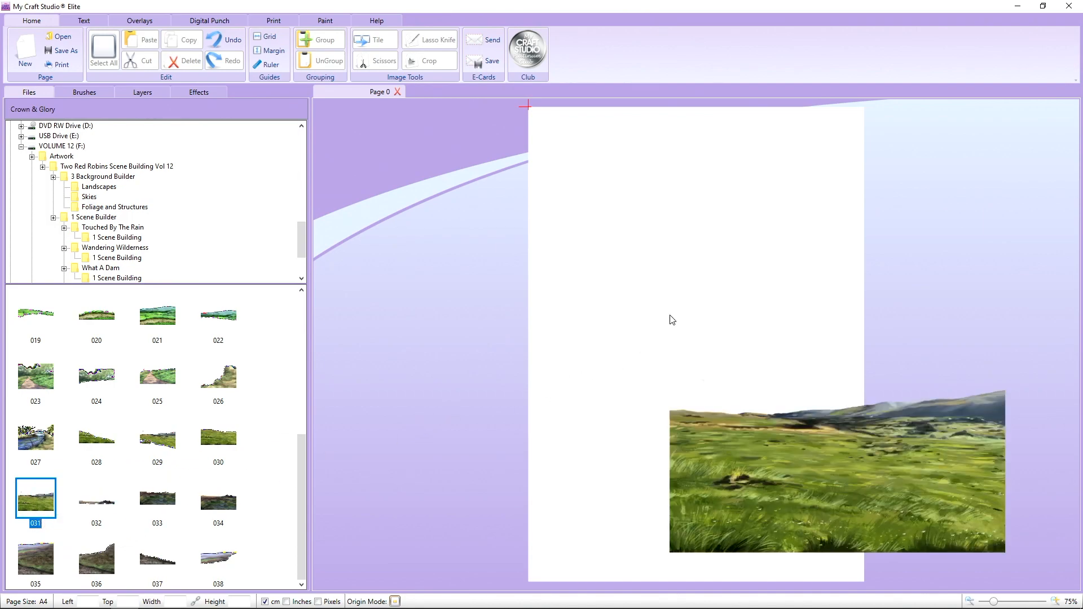
pyautogui.moveTo(821, 445); pyautogui.dragTo(681, 312)
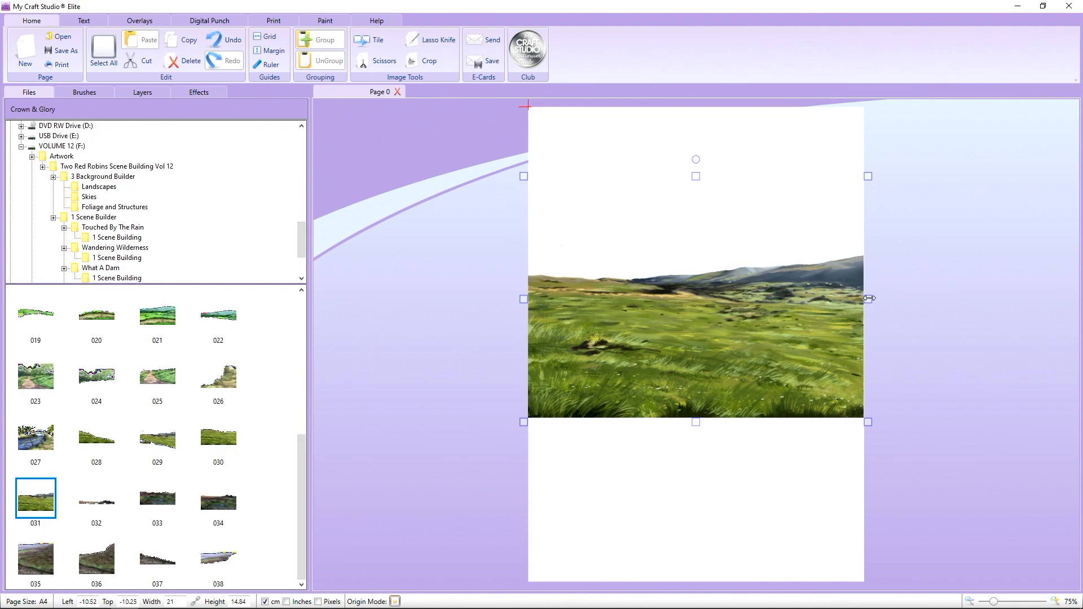
pyautogui.moveTo(869, 298); pyautogui.dragTo(870, 299)
pyautogui.moveTo(523, 299); pyautogui.dragTo(522, 300)
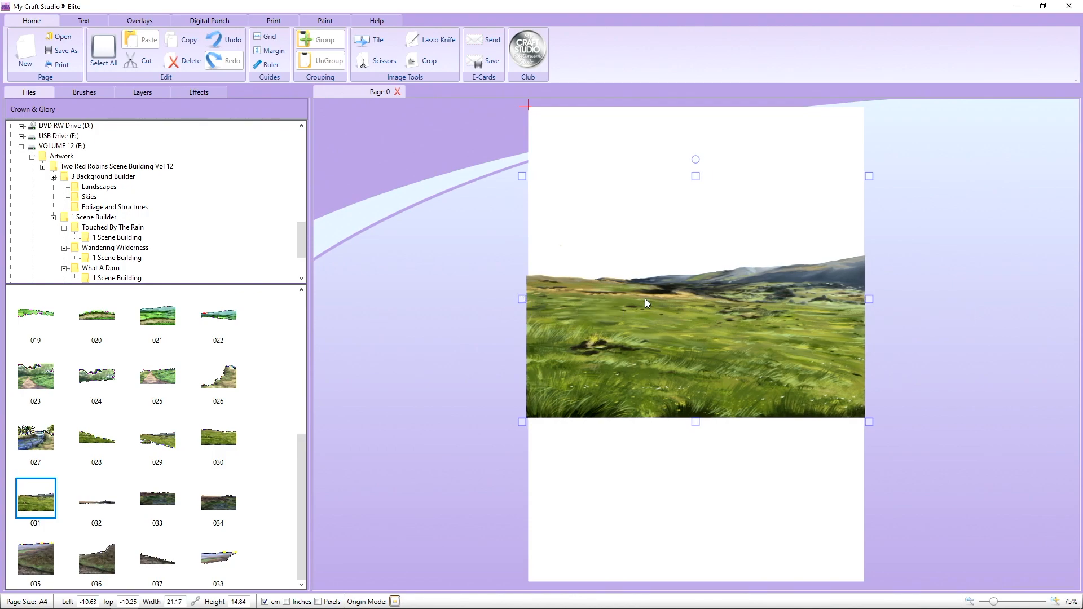
pyautogui.moveTo(872, 298); pyautogui.dragTo(874, 298)
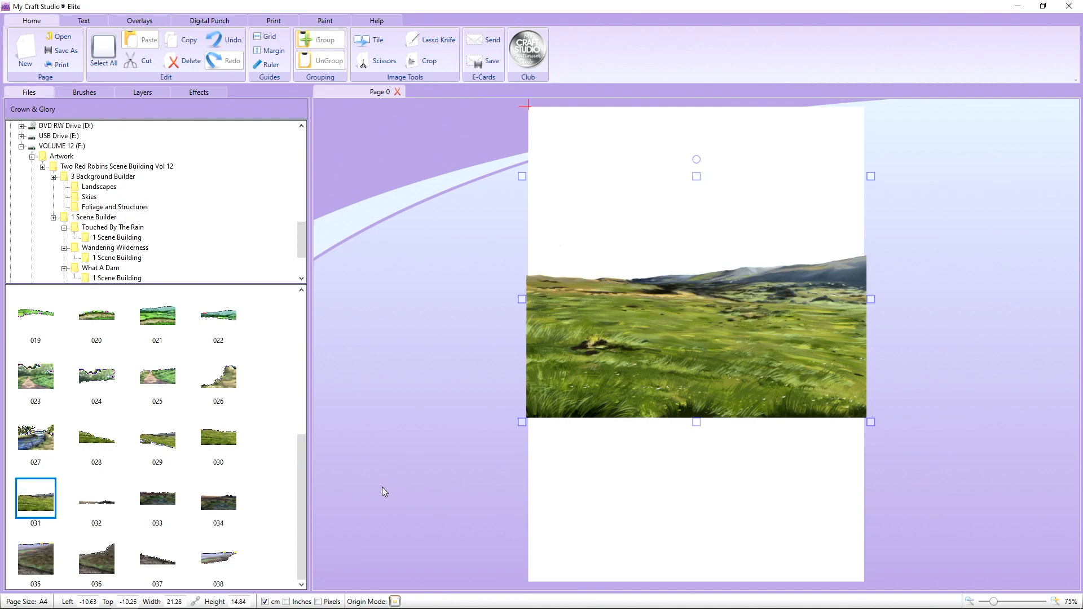
# - Add landscape 030 across the page, overlapping the lower part of the first landscape
pyautogui.moveTo(226, 443); pyautogui.dragTo(746, 439)
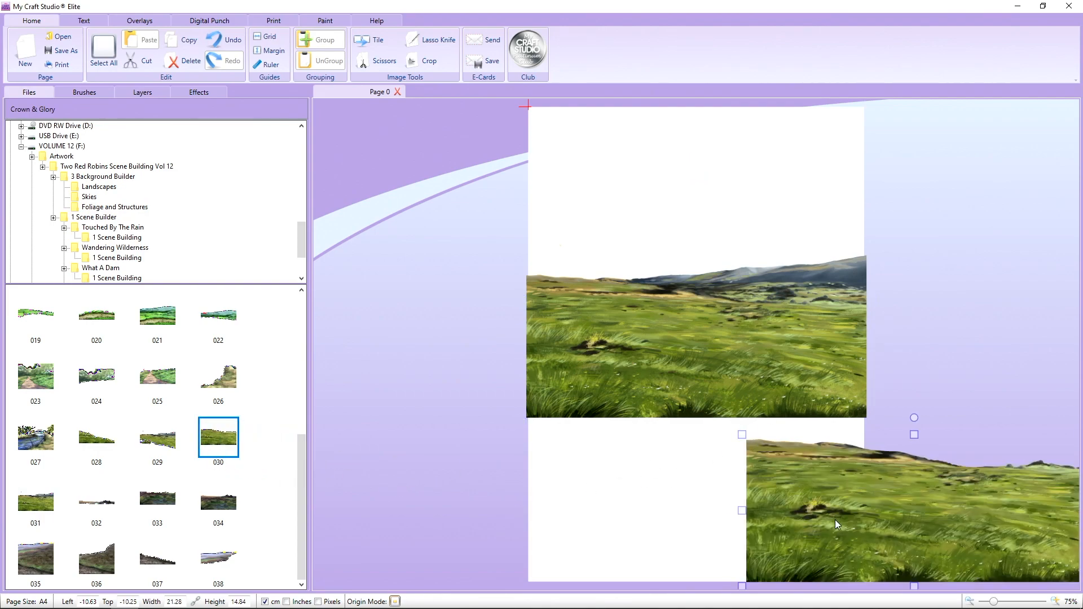
pyautogui.moveTo(834, 520); pyautogui.dragTo(625, 446)
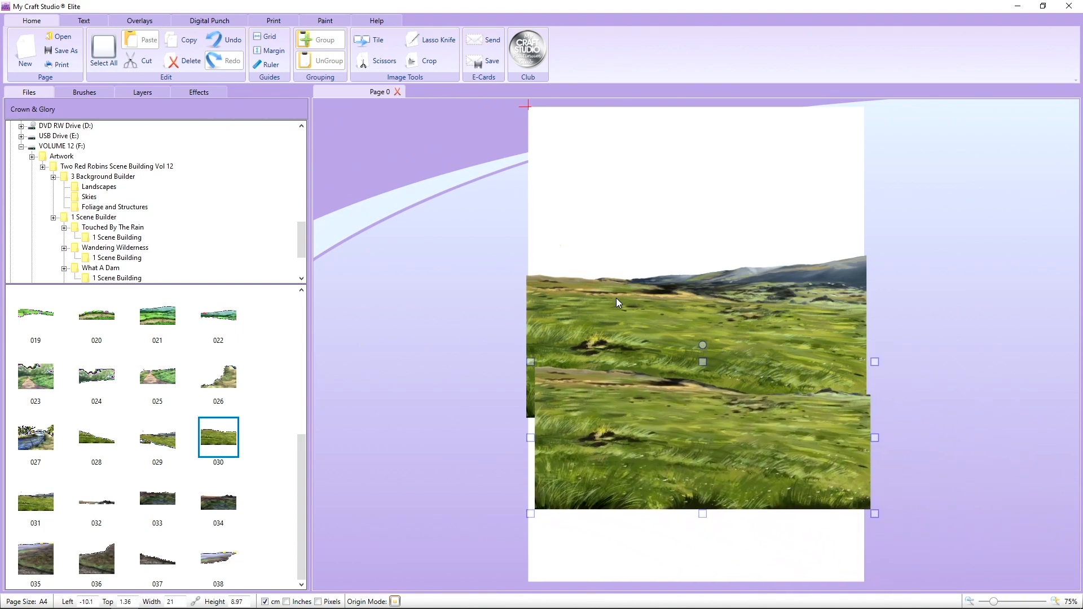
pyautogui.moveTo(771, 447)
pyautogui.mouseDown()
pyautogui.moveTo(755, 447)
pyautogui.moveTo(780, 441)
pyautogui.moveTo(760, 446)
pyautogui.mouseUp()
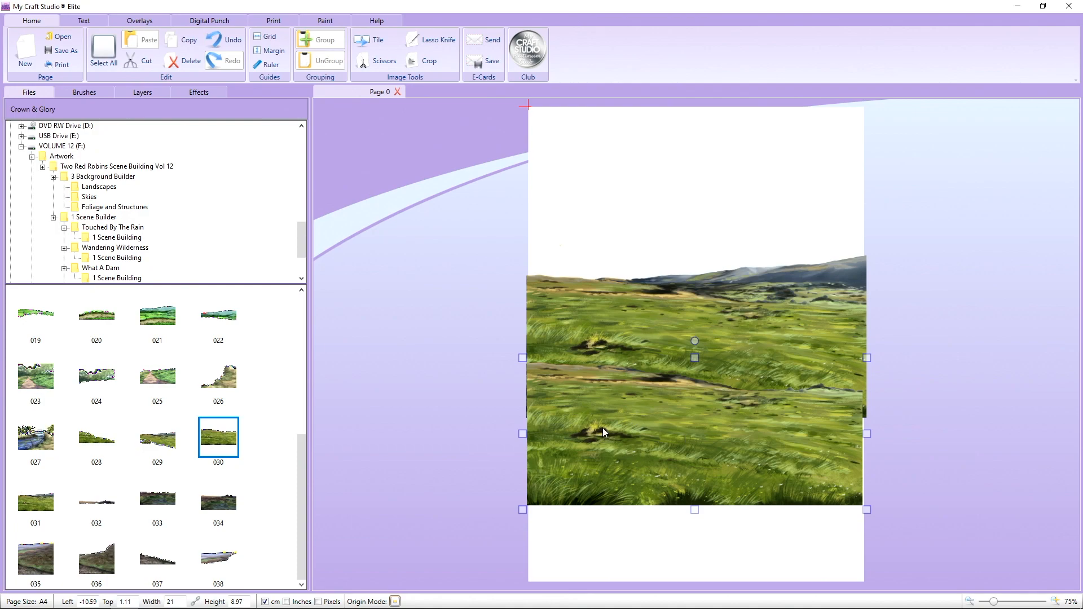
pyautogui.moveTo(638, 438); pyautogui.dragTo(671, 434)
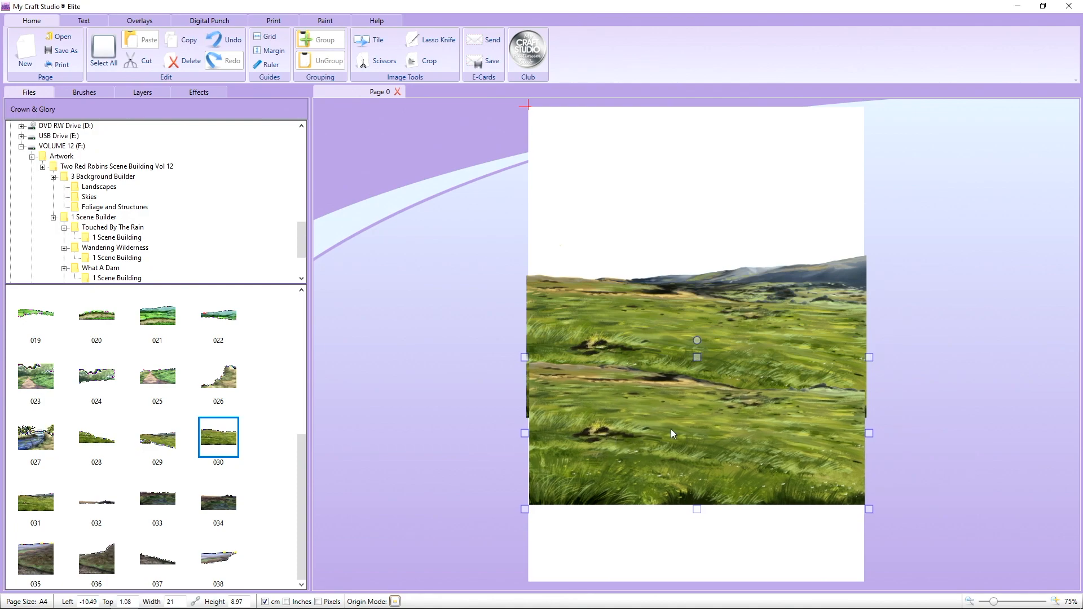
# - Flip landscape 030 horizontally and stretch it to about 21.28 cm wide and 10.06 cm high
pyautogui.rightClick(662, 426)
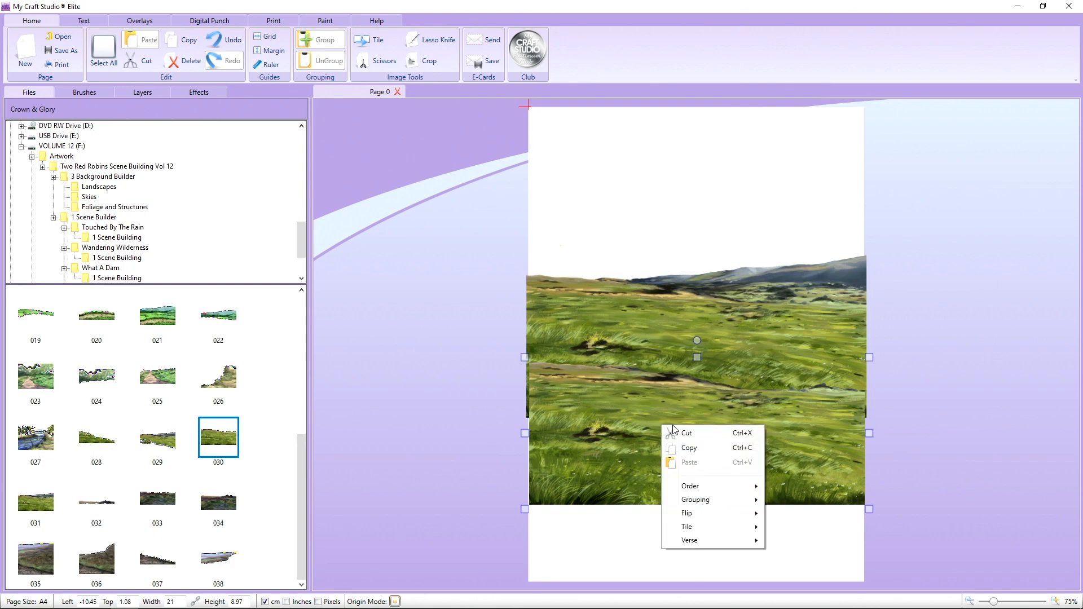
pyautogui.moveTo(717, 513)
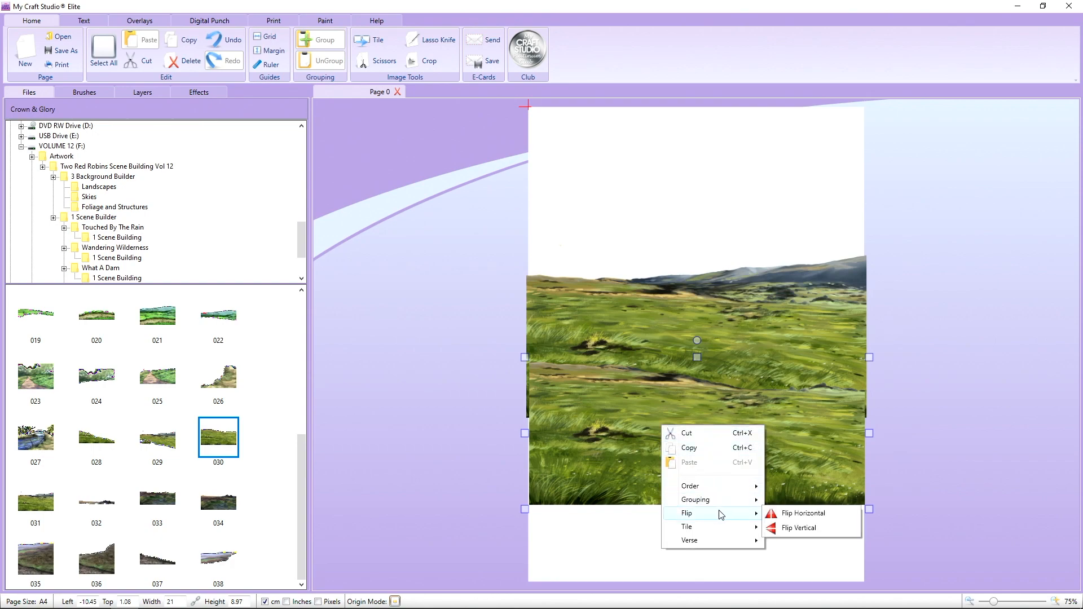
pyautogui.click(787, 514)
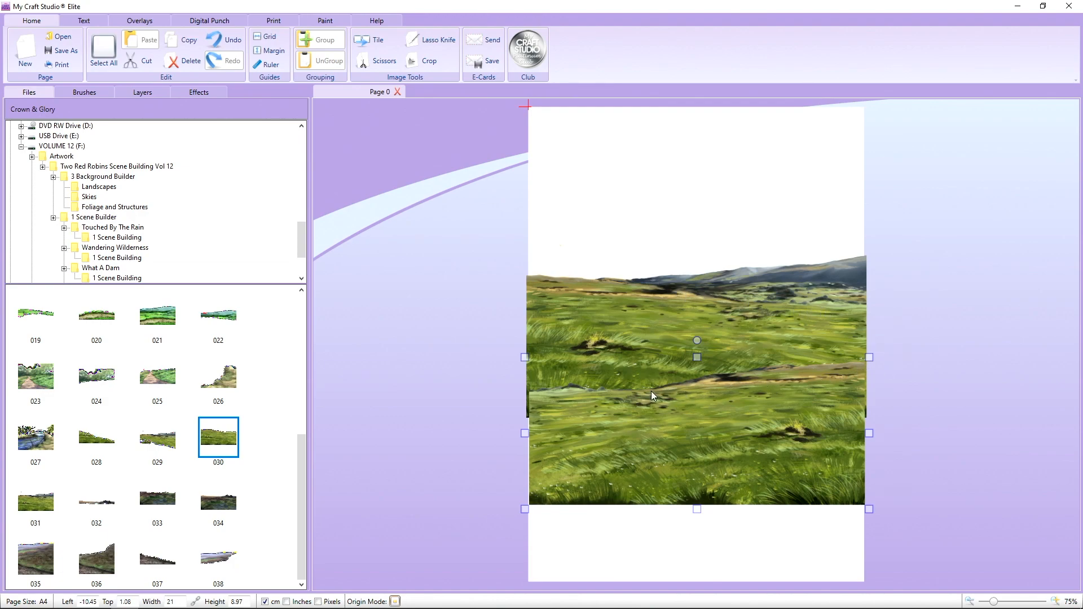
pyautogui.moveTo(528, 435); pyautogui.dragTo(526, 434)
pyautogui.moveTo(870, 431); pyautogui.dragTo(871, 432)
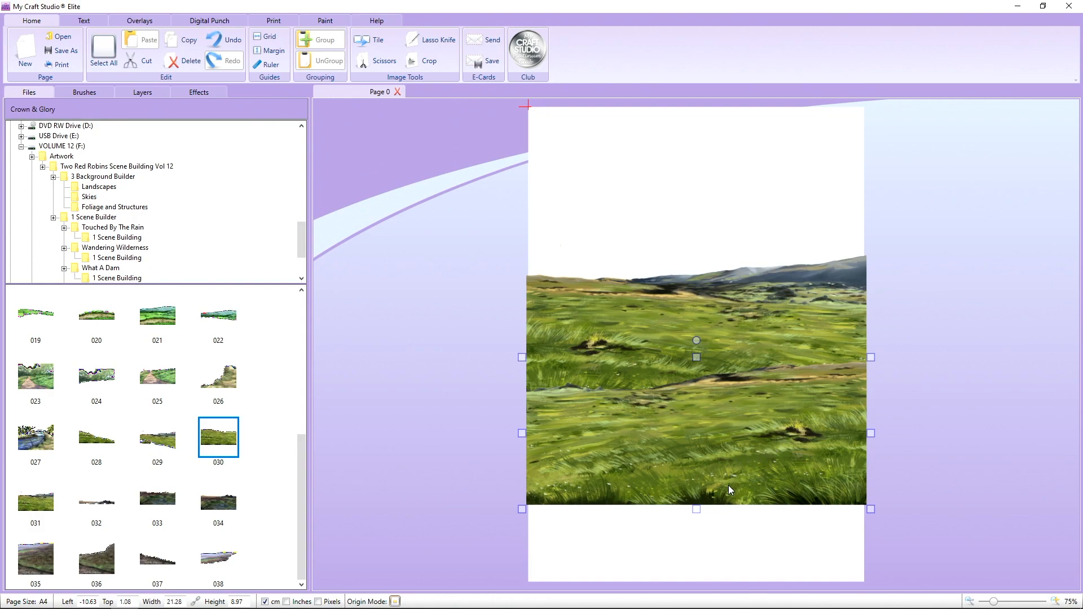
pyautogui.moveTo(697, 509); pyautogui.dragTo(698, 527)
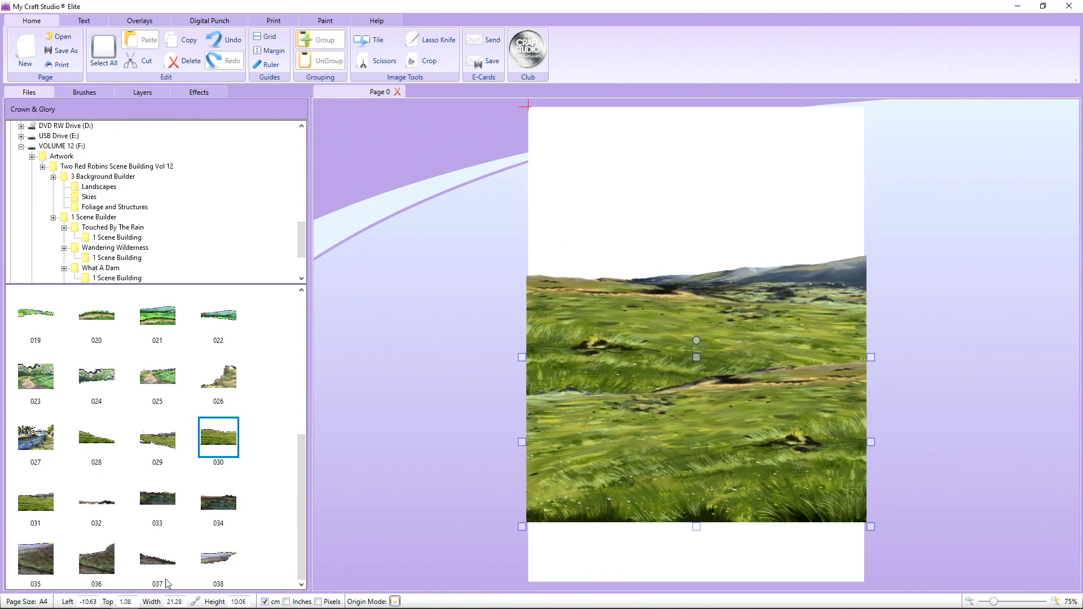
# - Add landscape 028 along the page's lower edge and stretch it slightly past the page's right edge
pyautogui.click(86, 449)
pyautogui.moveTo(85, 449); pyautogui.dragTo(586, 467)
pyautogui.moveTo(606, 510); pyautogui.dragTo(404, 347)
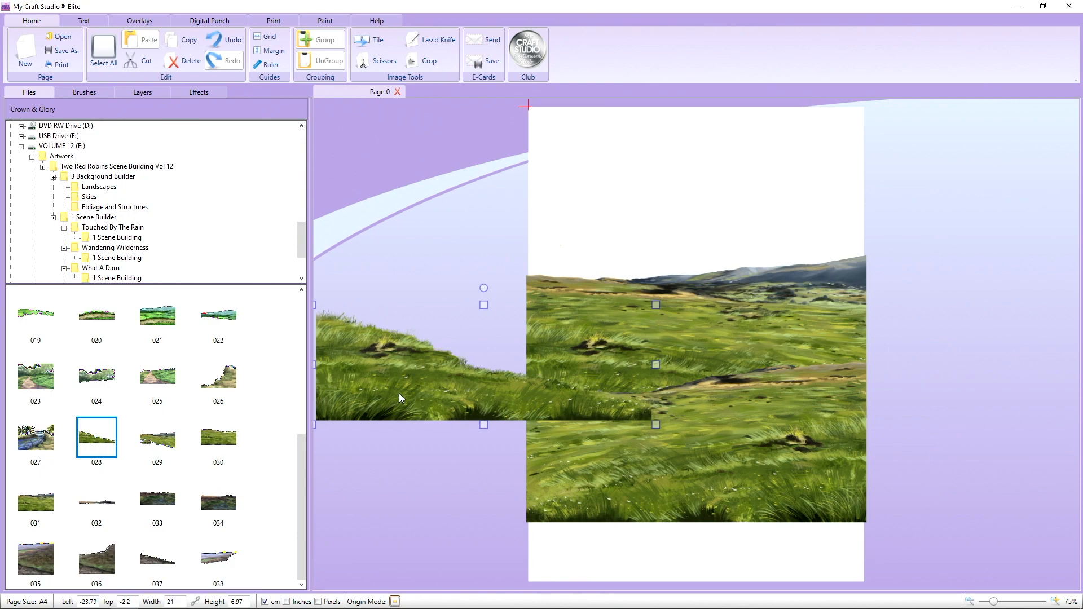
pyautogui.moveTo(398, 394); pyautogui.dragTo(571, 510)
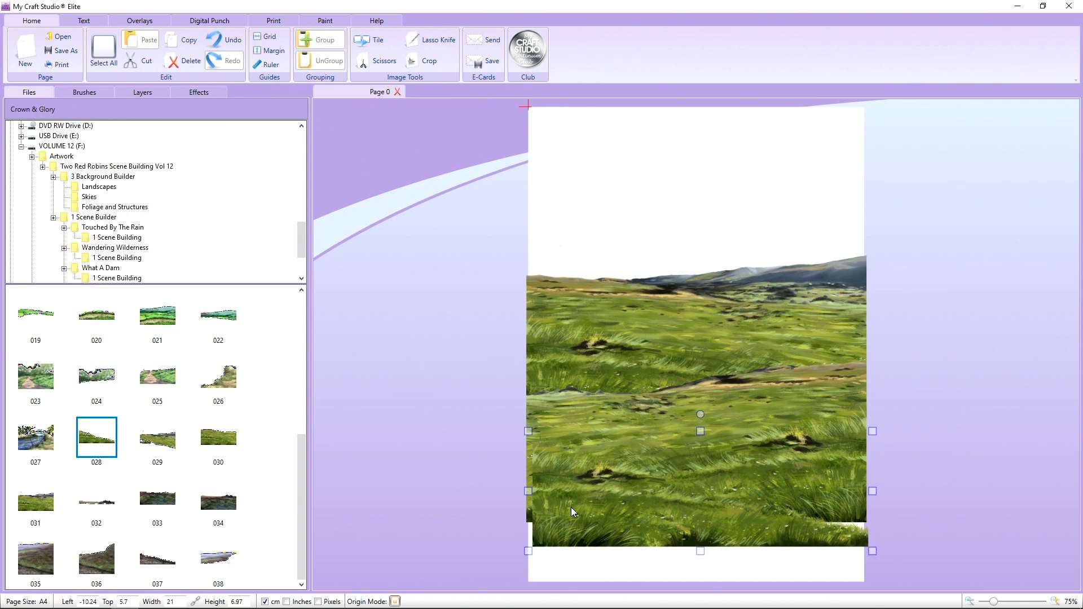
pyautogui.moveTo(571, 507); pyautogui.dragTo(564, 543)
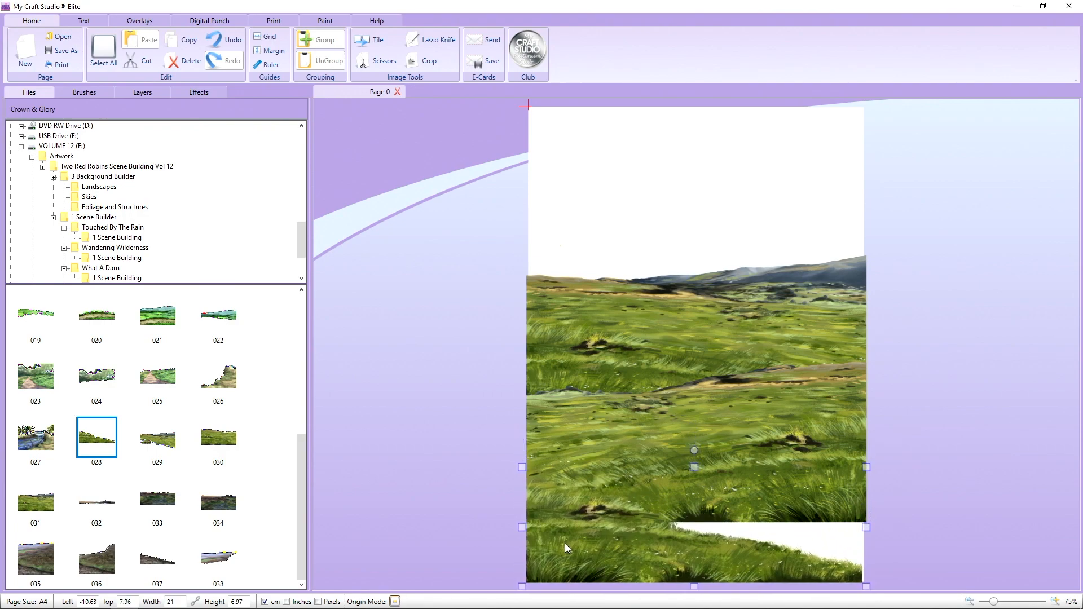
pyautogui.moveTo(866, 536); pyautogui.dragTo(872, 537)
# - Stretch landscape 030 downward to about 13.41 cm high to fill the white gap above the foreground hill, and deselect it
pyautogui.click(777, 418)
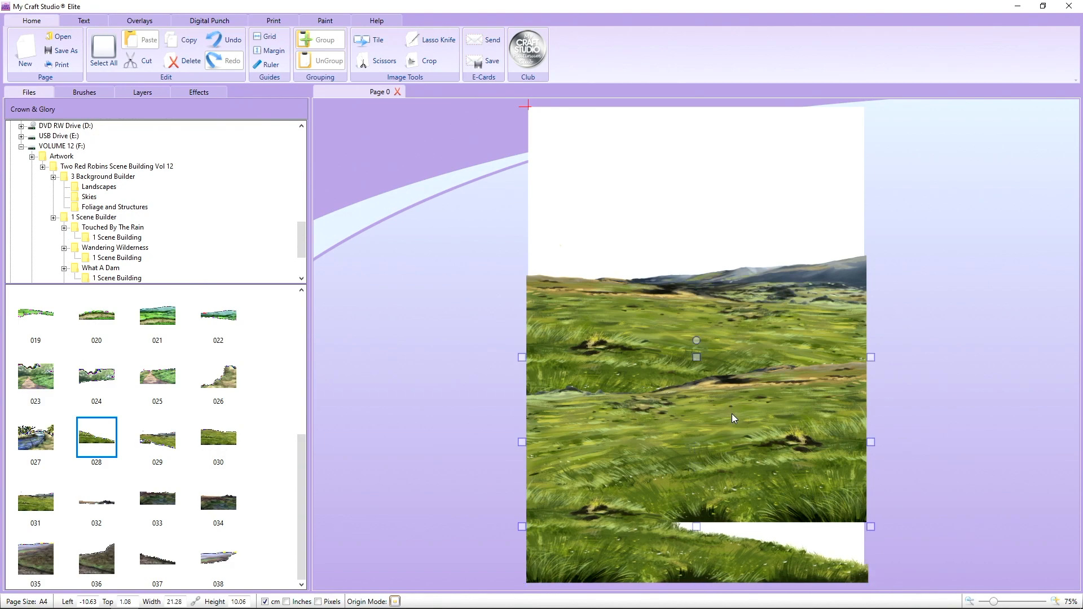
pyautogui.moveTo(697, 526); pyautogui.dragTo(699, 579)
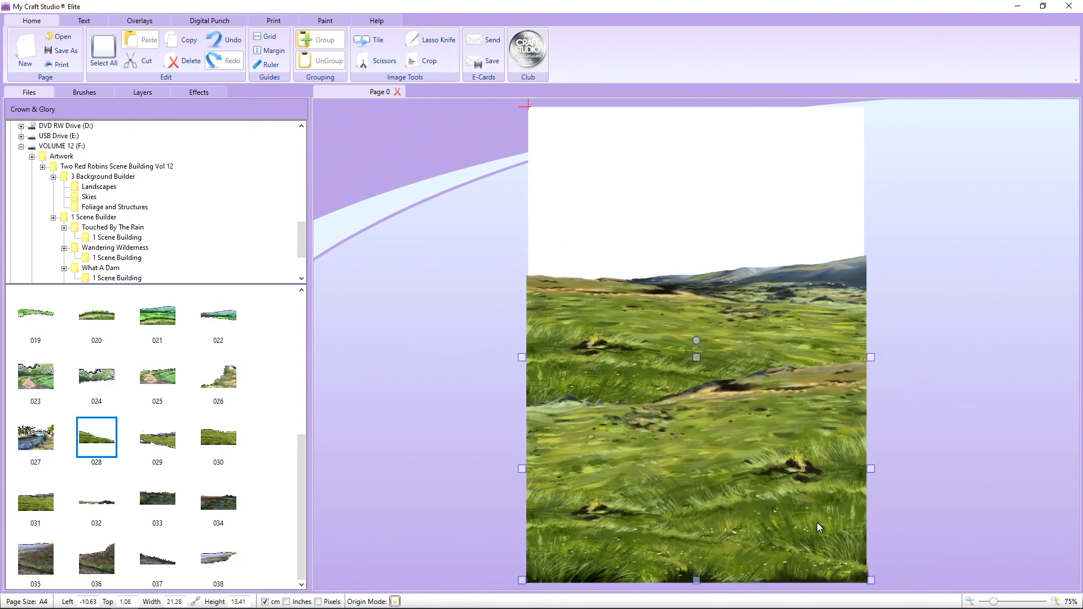
pyautogui.click(914, 408)
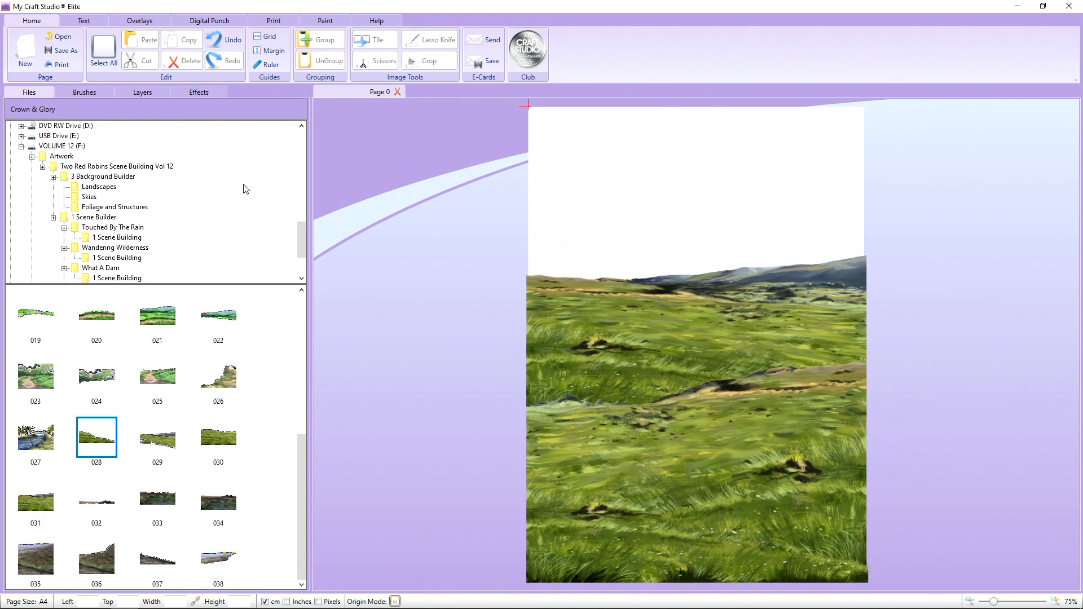
# - Open the Skies folder of the Background Builder artwork
pyautogui.click(94, 199)
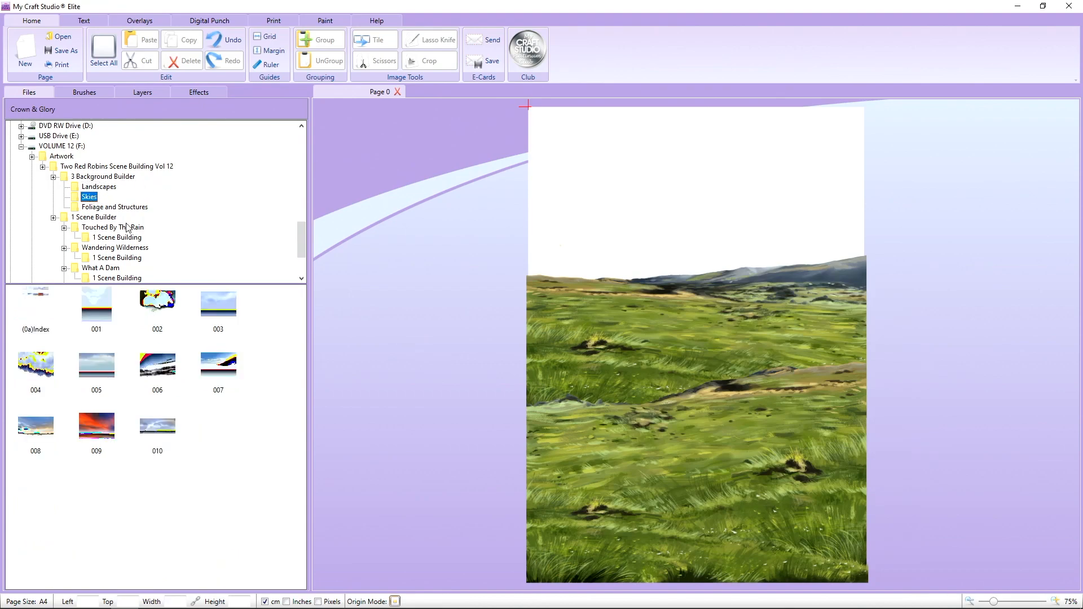
# - Try skies 003 and 009 one at a time above the hills, deleting each one
pyautogui.moveTo(210, 313); pyautogui.dragTo(586, 208)
pyautogui.moveTo(659, 176); pyautogui.dragTo(662, 117)
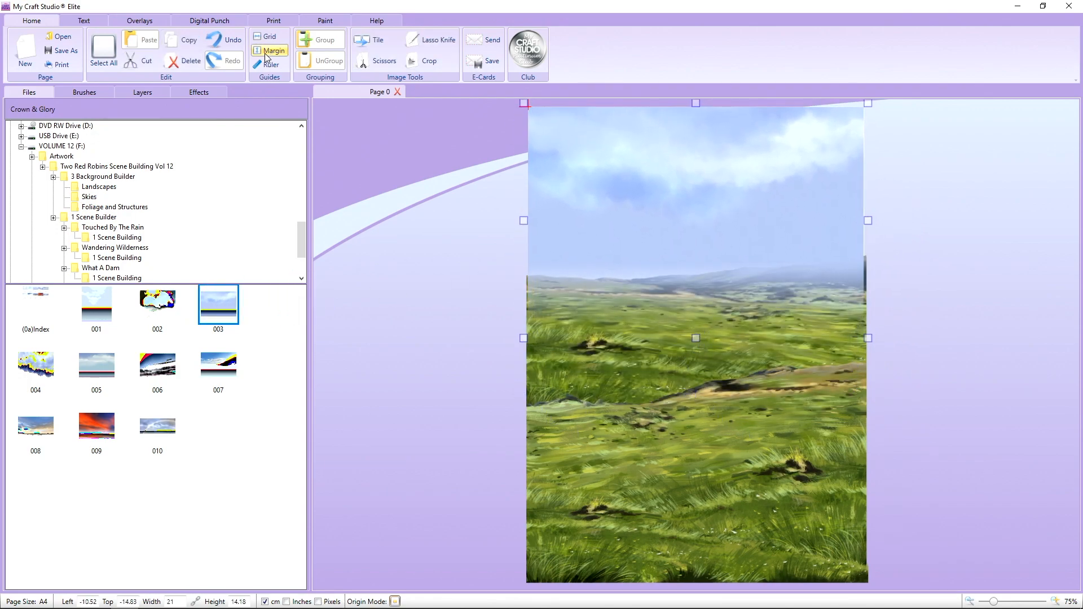
pyautogui.click(182, 61)
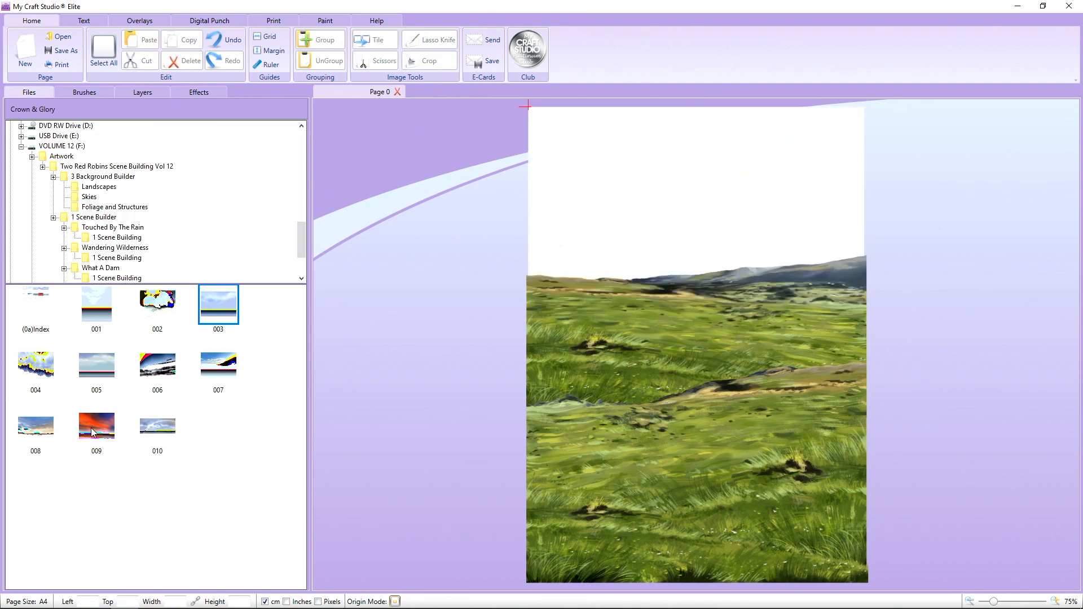
pyautogui.moveTo(93, 427); pyautogui.dragTo(559, 233)
pyautogui.moveTo(827, 289); pyautogui.dragTo(787, 171)
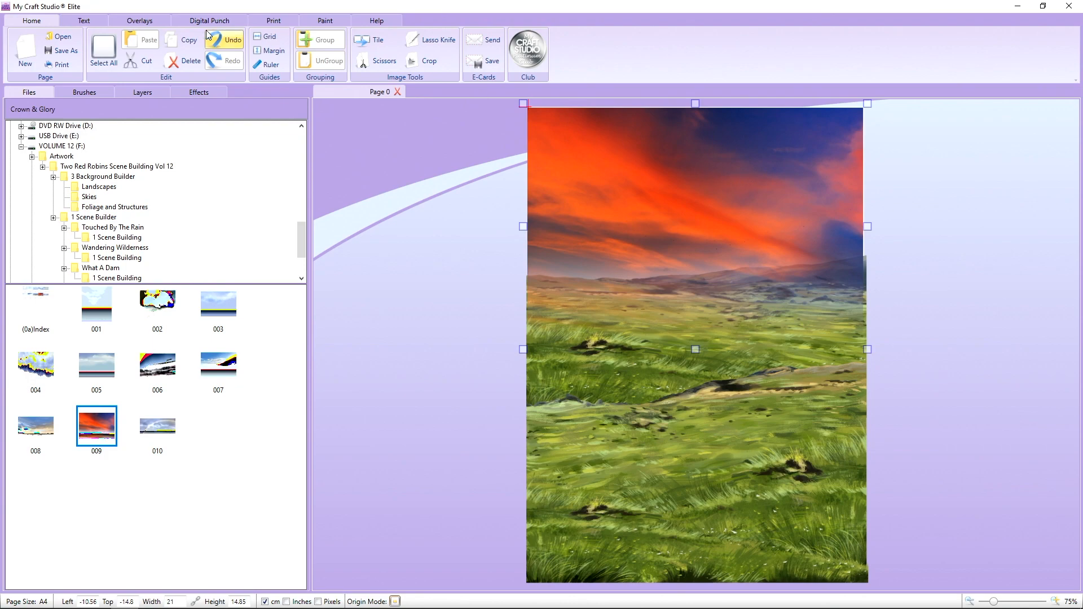
pyautogui.click(186, 61)
# - Place sky 007 across the upper part of the page, overlapping the distant hills
pyautogui.moveTo(230, 366); pyautogui.dragTo(668, 243)
pyautogui.moveTo(718, 289); pyautogui.dragTo(675, 230)
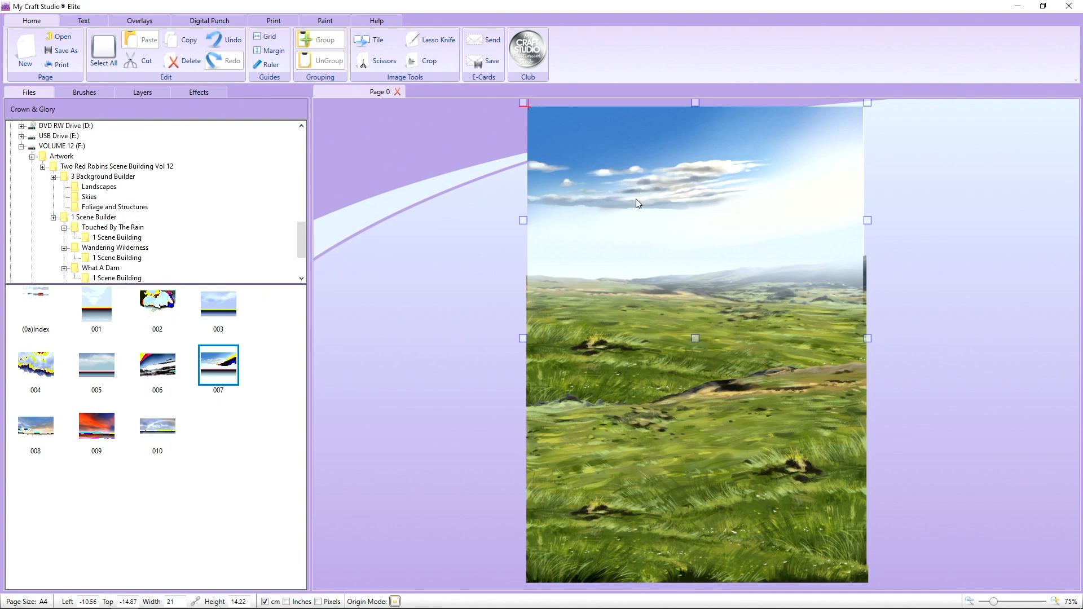
# - Delete sky 007 from the page, and try sky 010 above the hills before deleting it as well
pyautogui.click(179, 67)
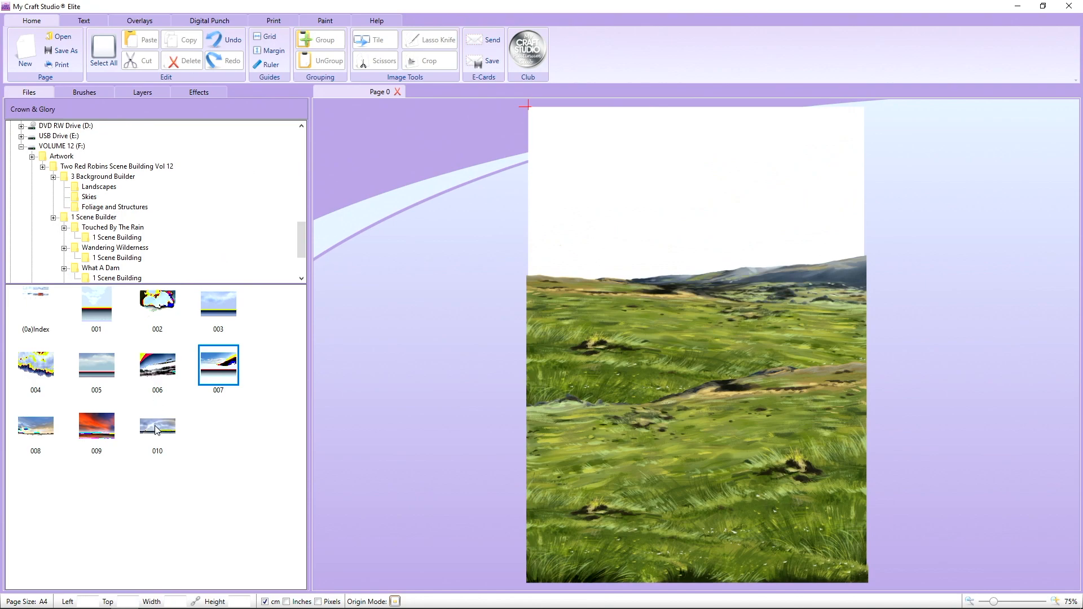
pyautogui.moveTo(158, 430); pyautogui.dragTo(582, 189)
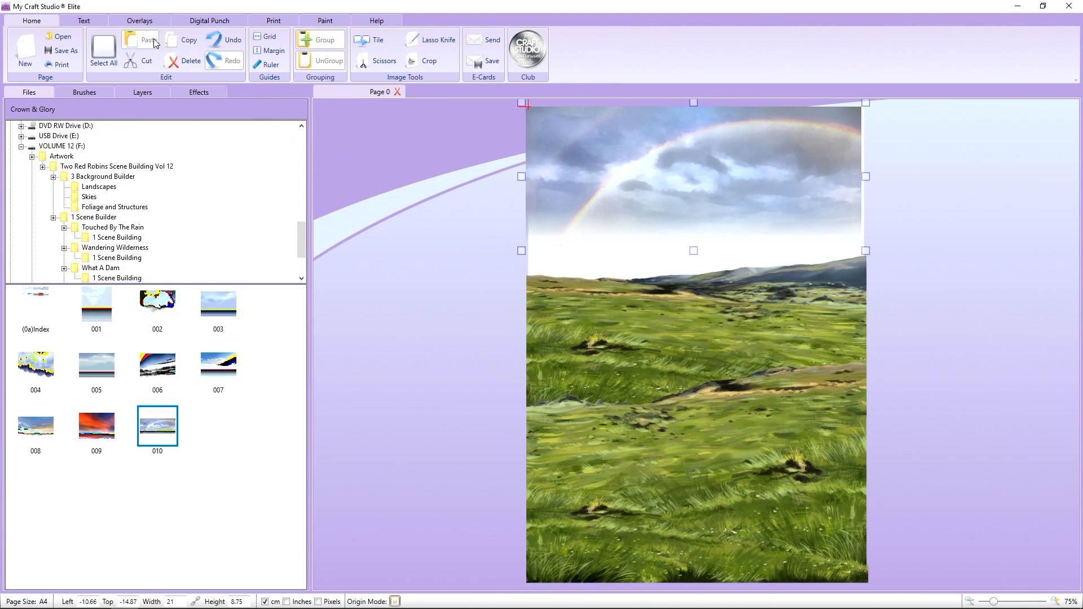
pyautogui.click(181, 61)
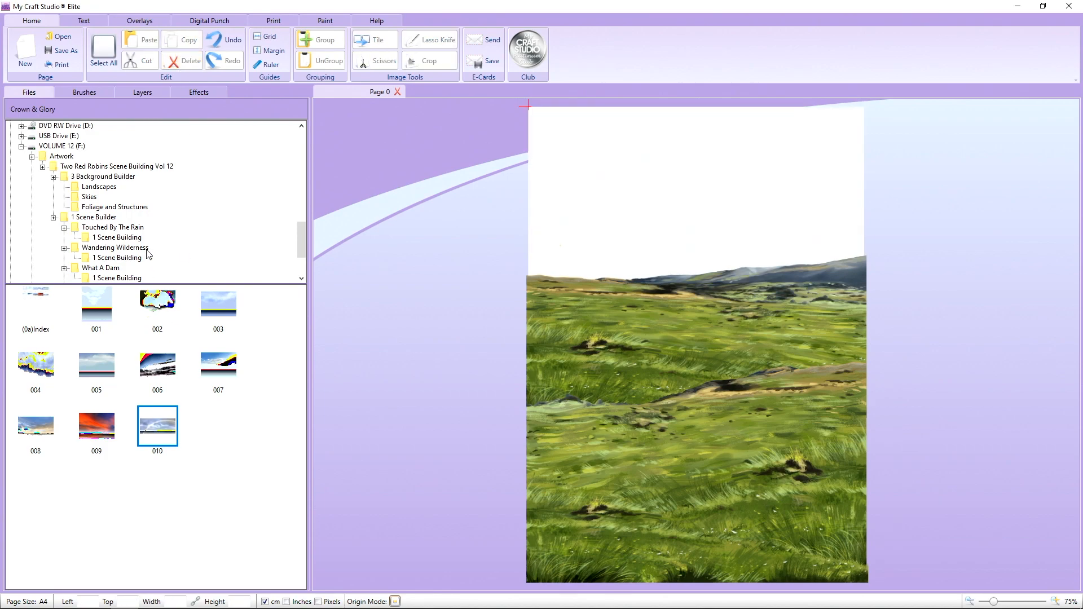
# - Place sky 003 across the upper part of the page and widen it on both sides to about 21.31 cm
pyautogui.moveTo(221, 315); pyautogui.dragTo(674, 176)
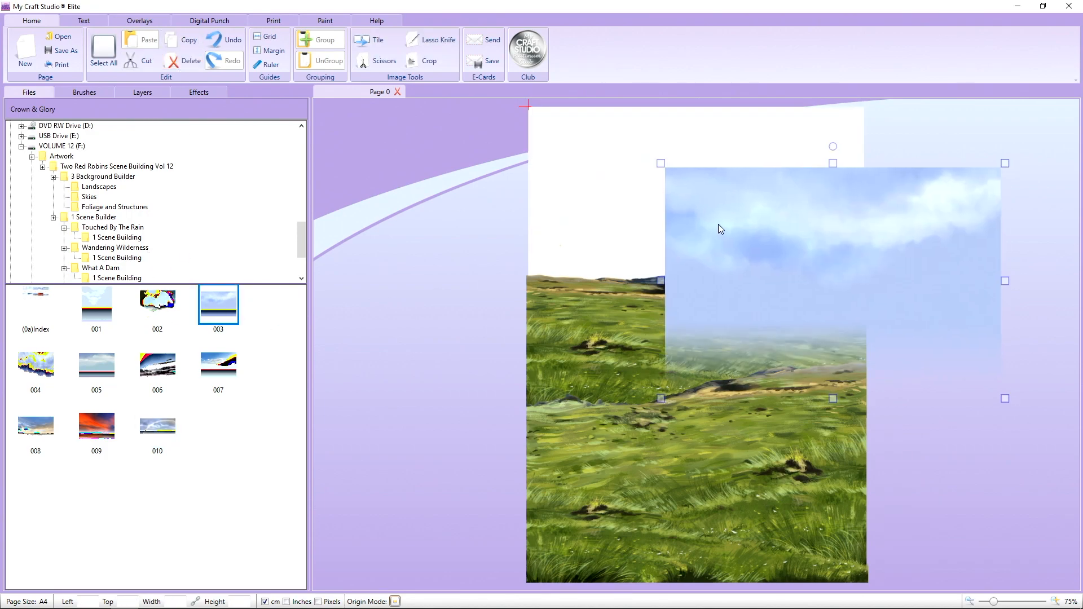
pyautogui.moveTo(718, 224); pyautogui.dragTo(594, 172)
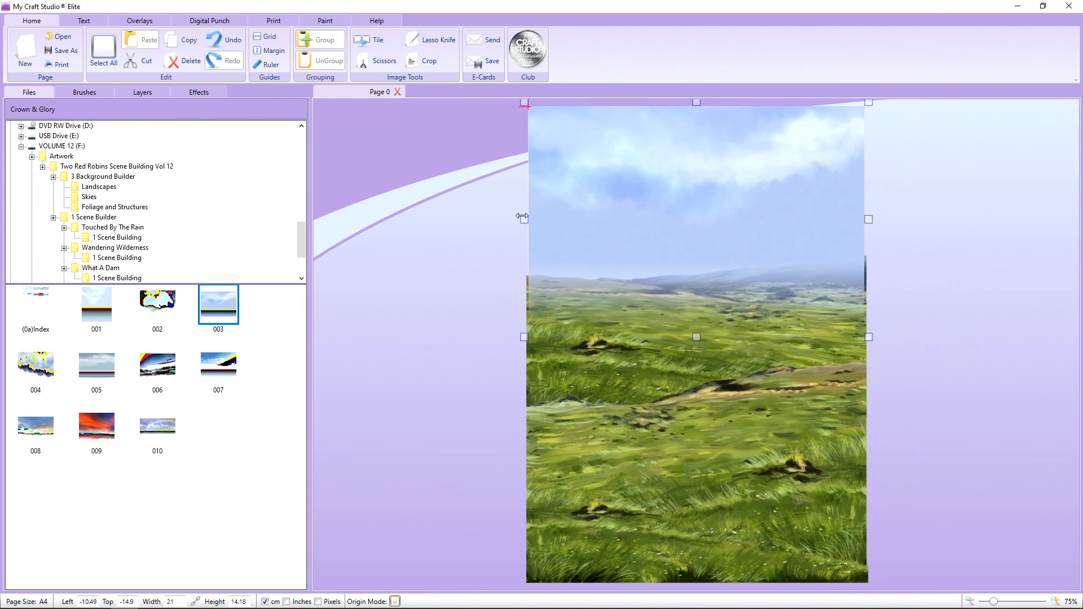
pyautogui.moveTo(521, 216); pyautogui.dragTo(520, 216)
pyautogui.moveTo(869, 219); pyautogui.dragTo(871, 219)
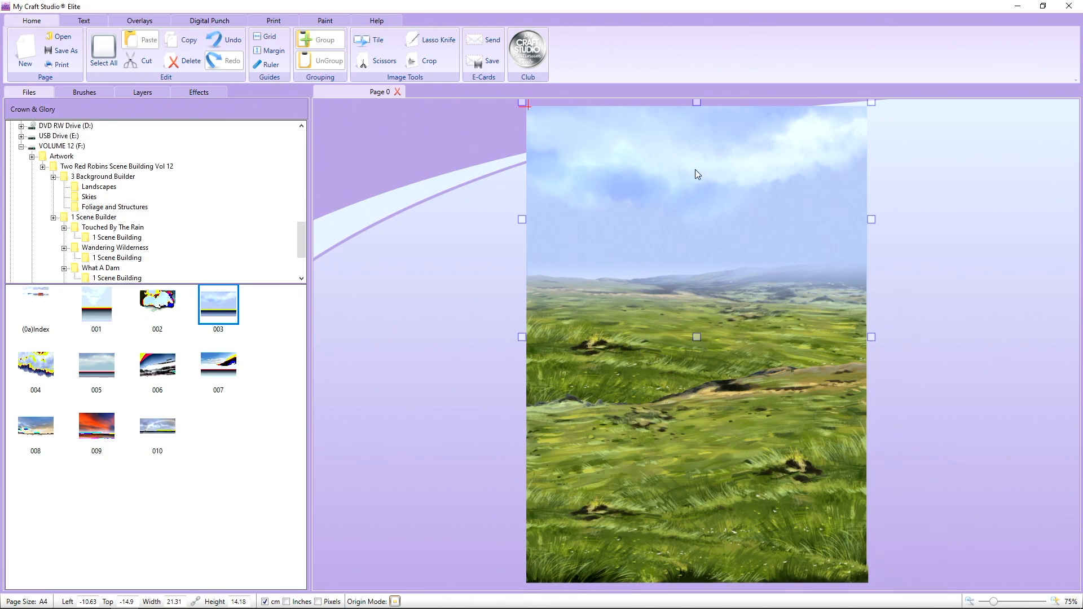
# - Send sky 003 to the back, behind the hills
pyautogui.rightClick(699, 187)
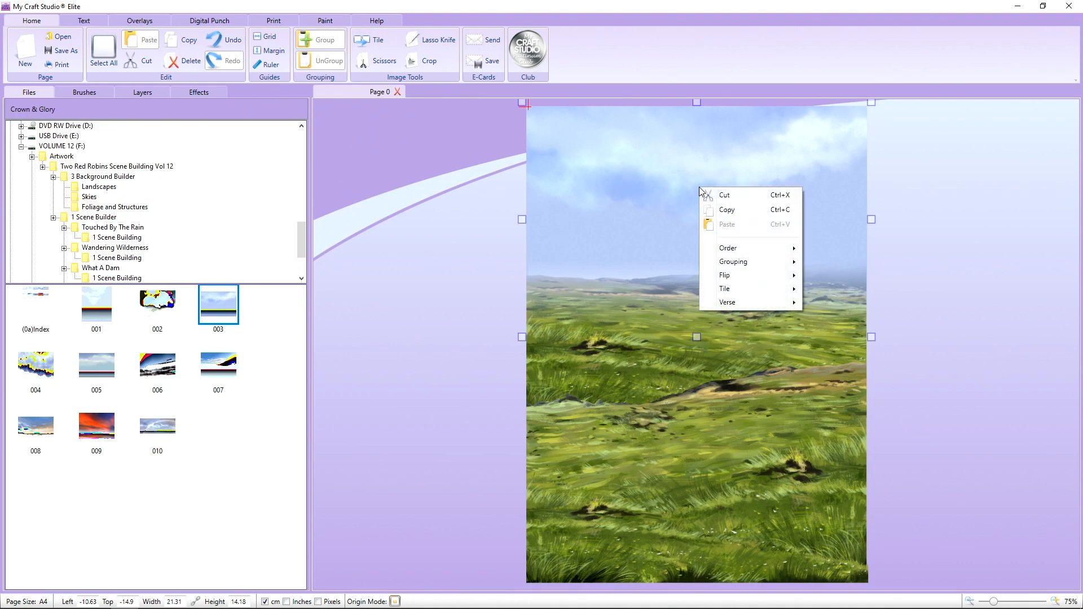
pyautogui.moveTo(756, 252)
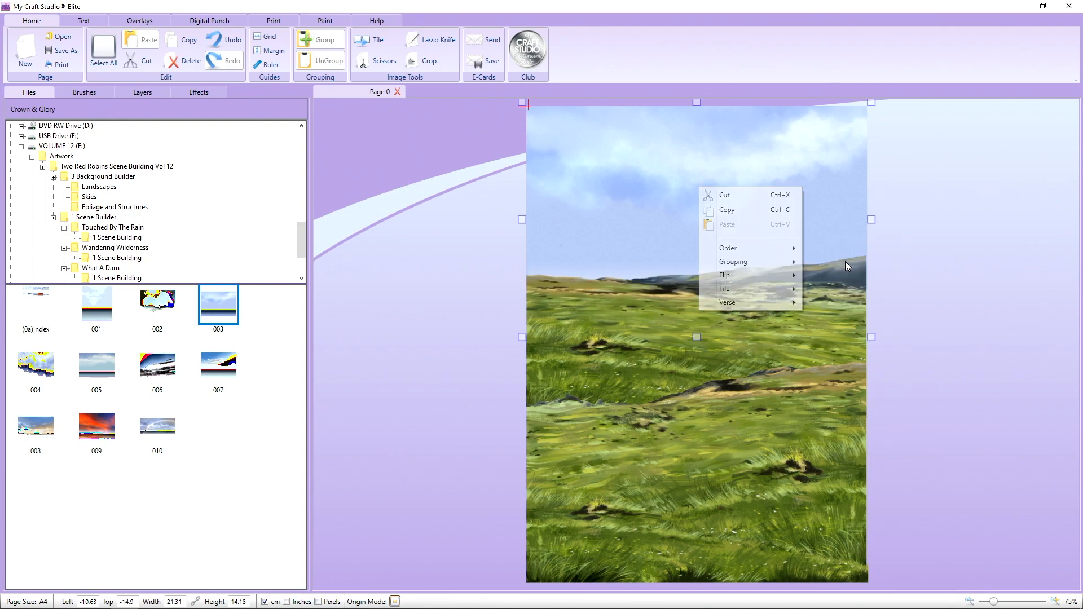
pyautogui.click(845, 261)
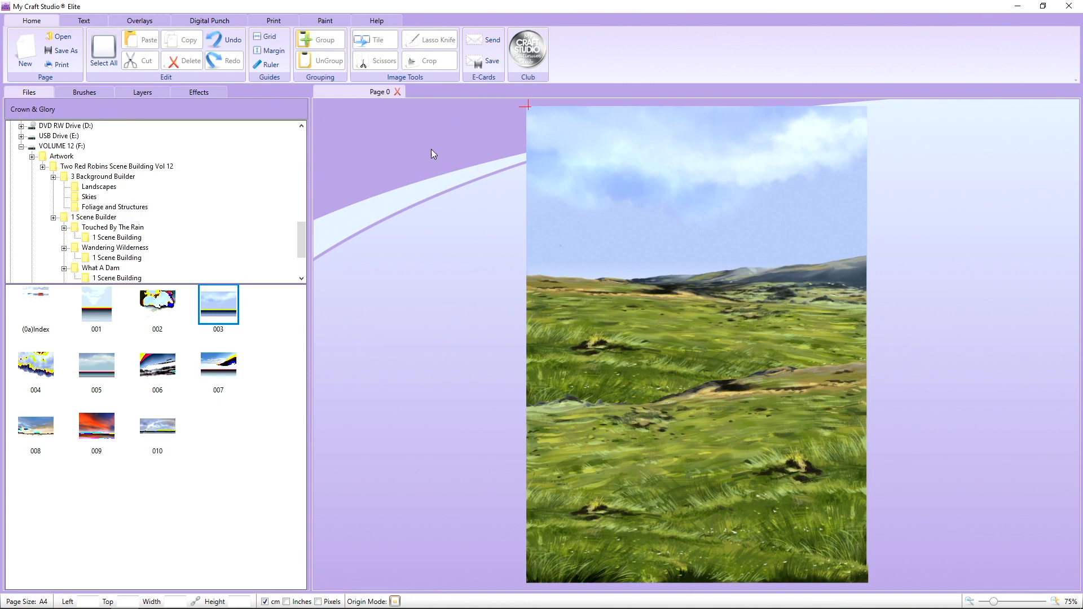
# - Group all the scene layers, enlarge the group to about 21.66 × 30.22 cm so it overfills the page, and deselect it
pyautogui.click(104, 55)
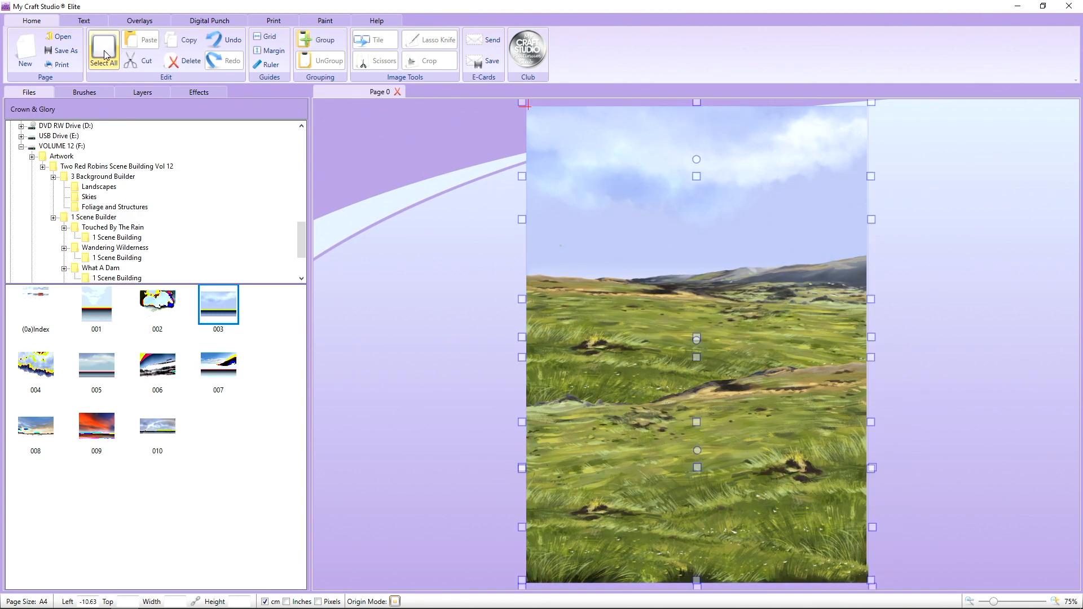
pyautogui.click(320, 44)
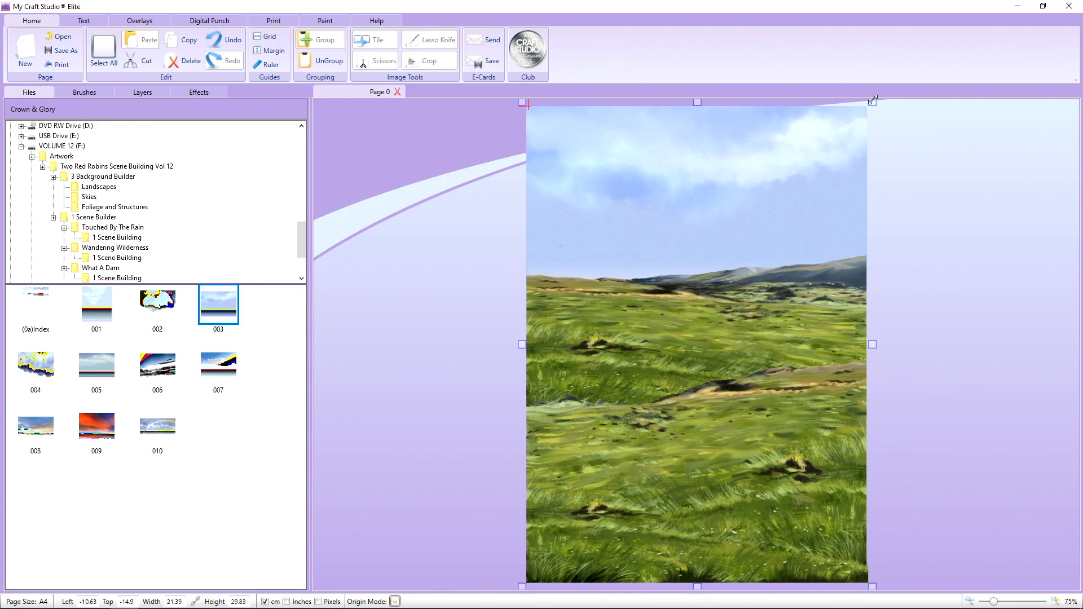
pyautogui.moveTo(872, 102)
pyautogui.mouseDown()
pyautogui.moveTo(897, 138)
pyautogui.moveTo(718, 243)
pyautogui.moveTo(895, 85)
pyautogui.moveTo(849, 102)
pyautogui.moveTo(878, 95)
pyautogui.mouseUp()
pyautogui.click(1030, 221)
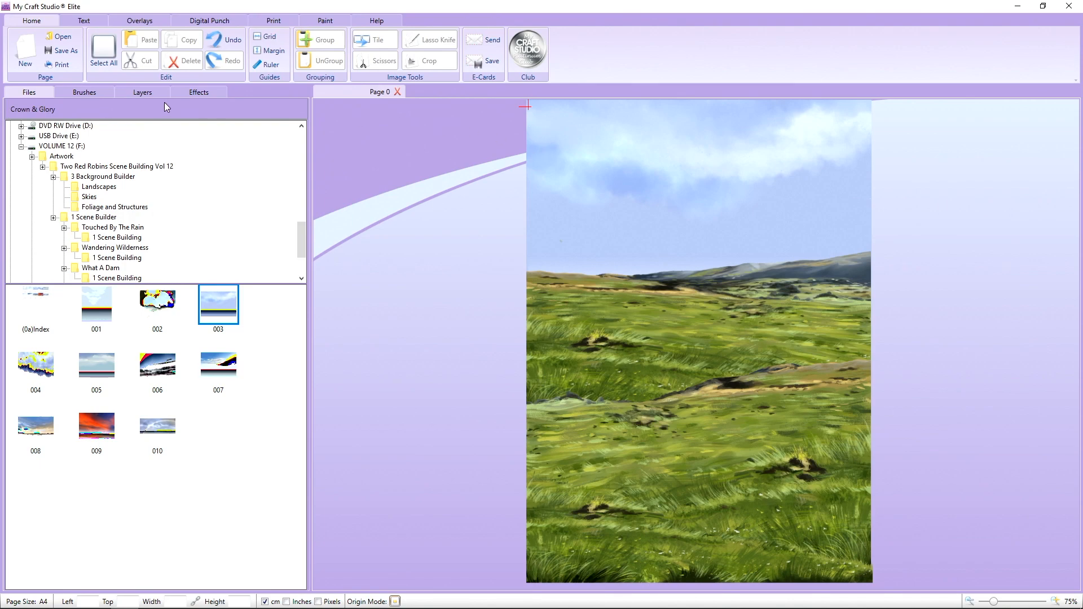
# - Add a second page with the grid and ruler hidden, and paste a copy of the grouped scene from Page 0 onto it
pyautogui.click(26, 42)
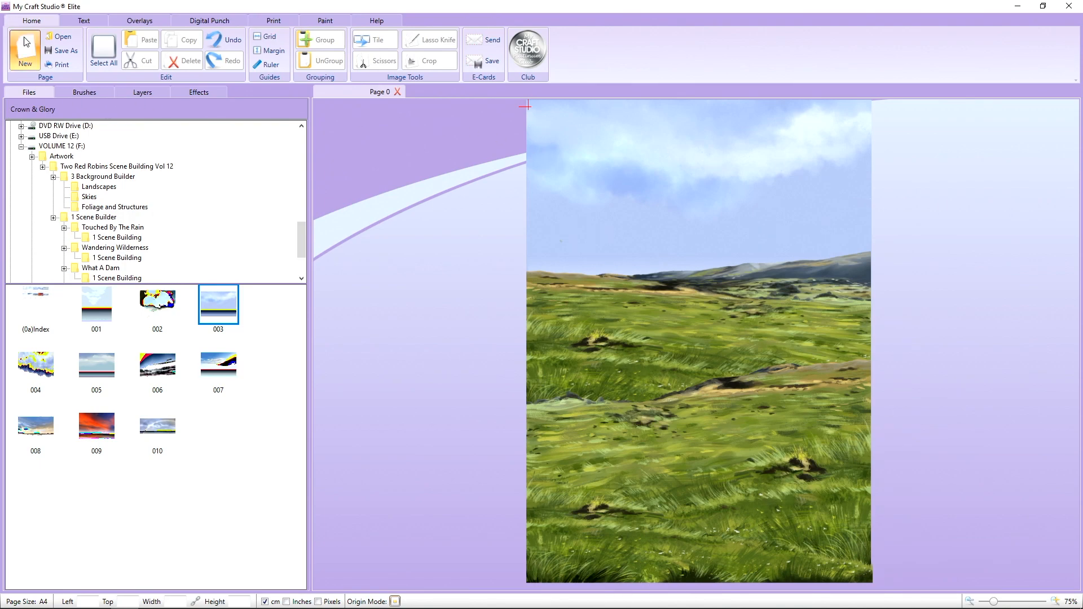
pyautogui.click(274, 36)
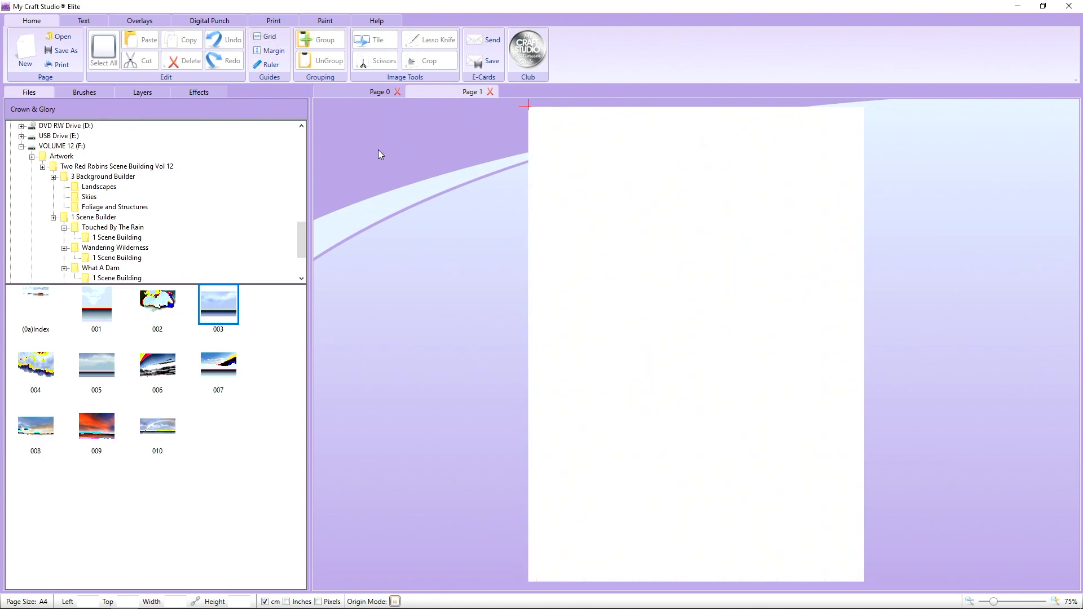
pyautogui.click(372, 94)
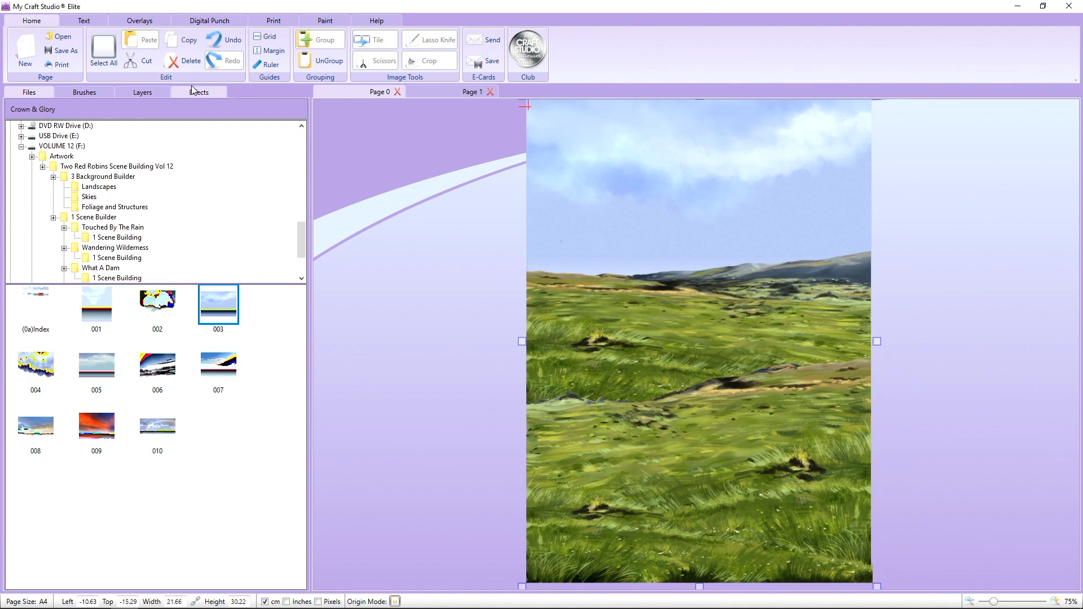
pyautogui.click(184, 46)
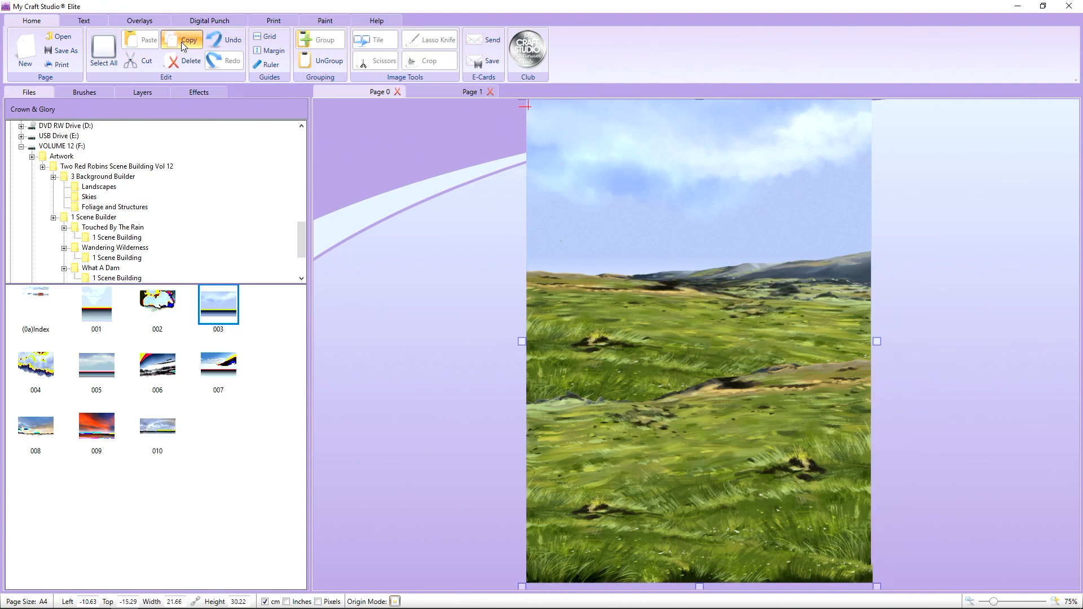
pyautogui.click(462, 93)
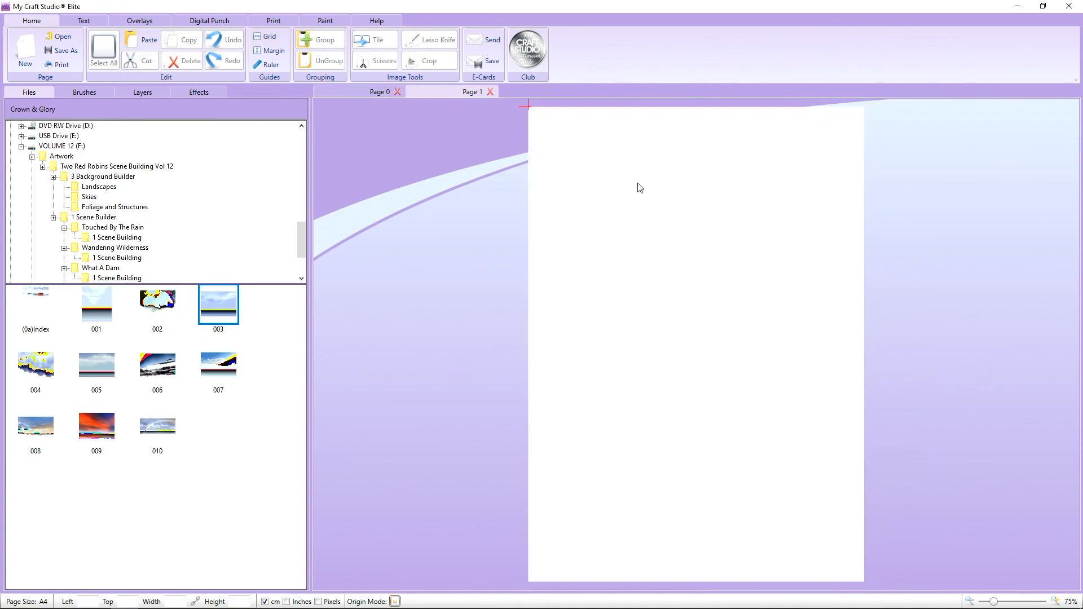
pyautogui.click(138, 40)
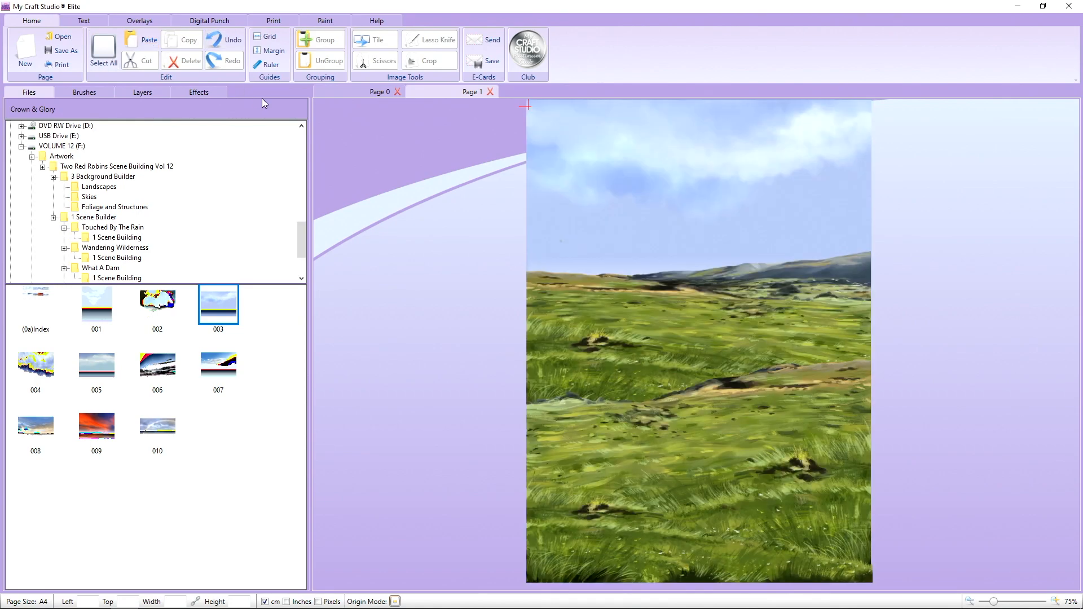
pyautogui.click(353, 90)
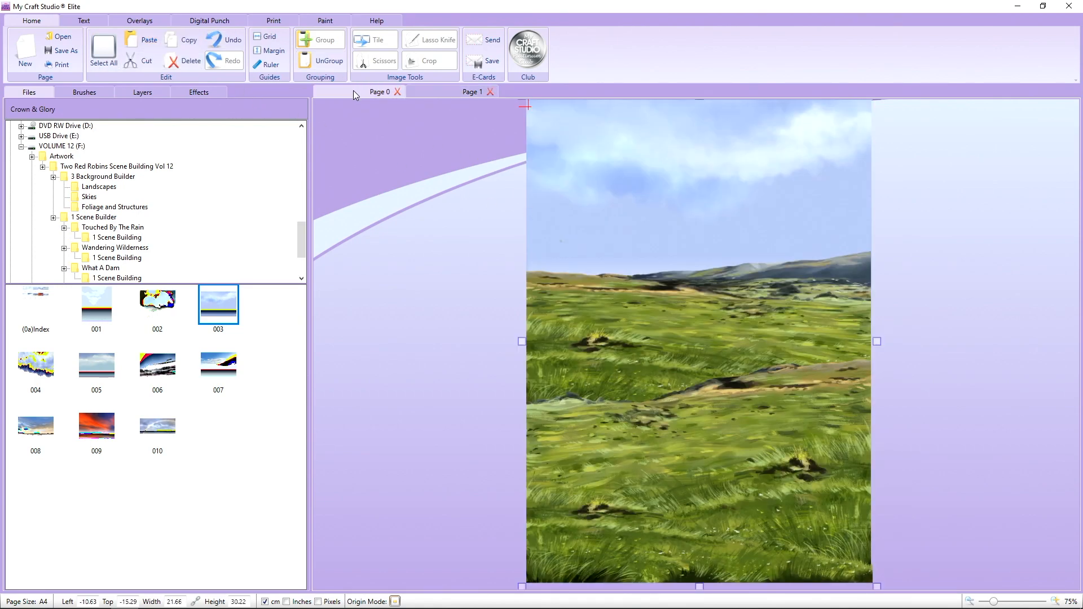
pyautogui.click(439, 94)
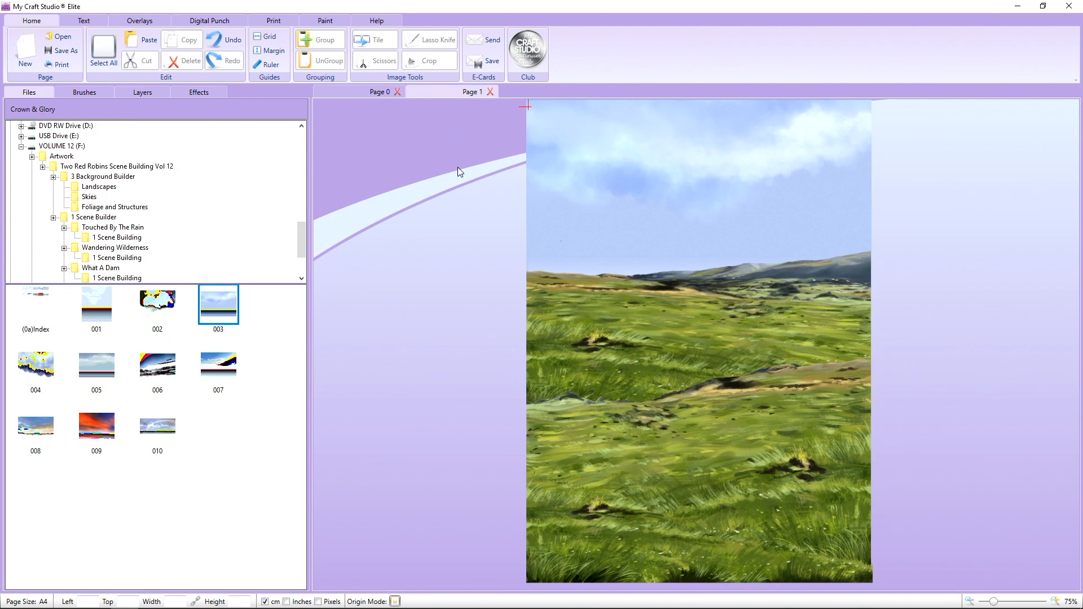
# - Add a third page, hide its ruler and grid, and paste the copied scene onto it
pyautogui.click(25, 62)
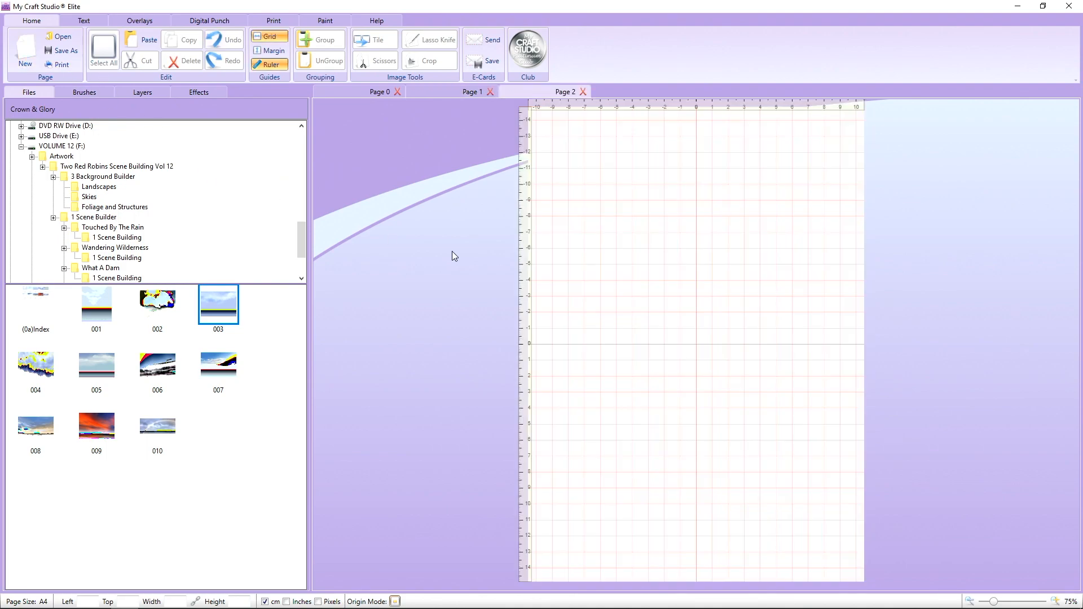
pyautogui.click(275, 65)
pyautogui.click(278, 41)
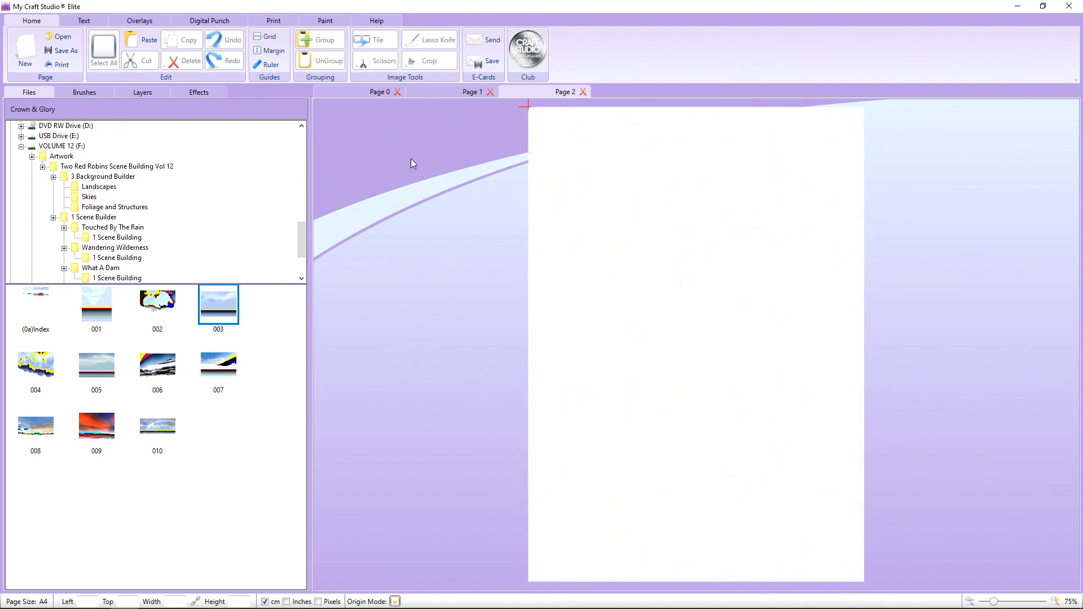
pyautogui.click(451, 92)
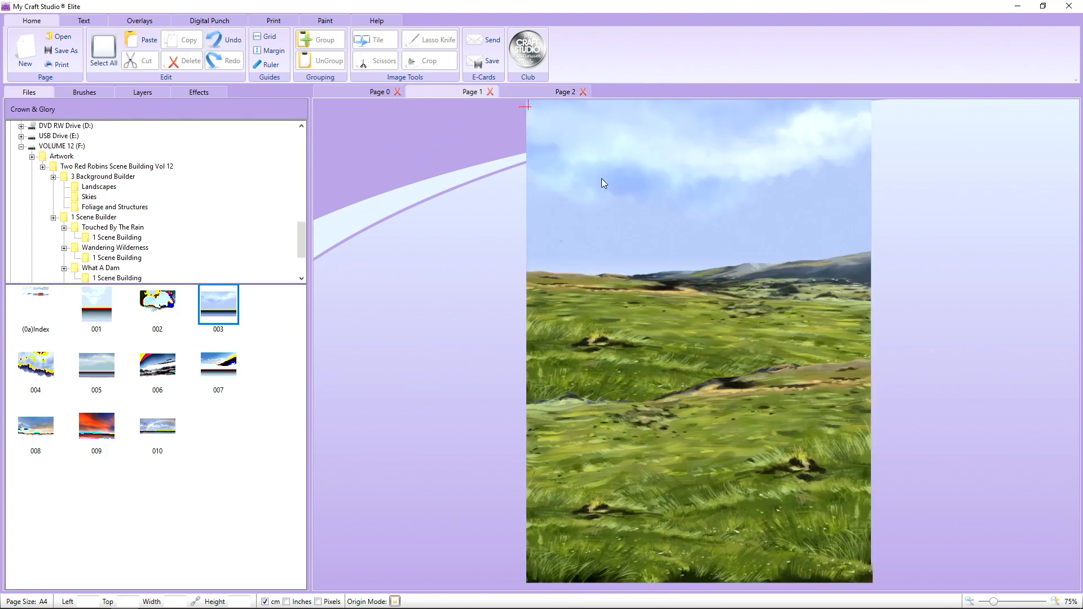
pyautogui.click(544, 92)
pyautogui.click(146, 37)
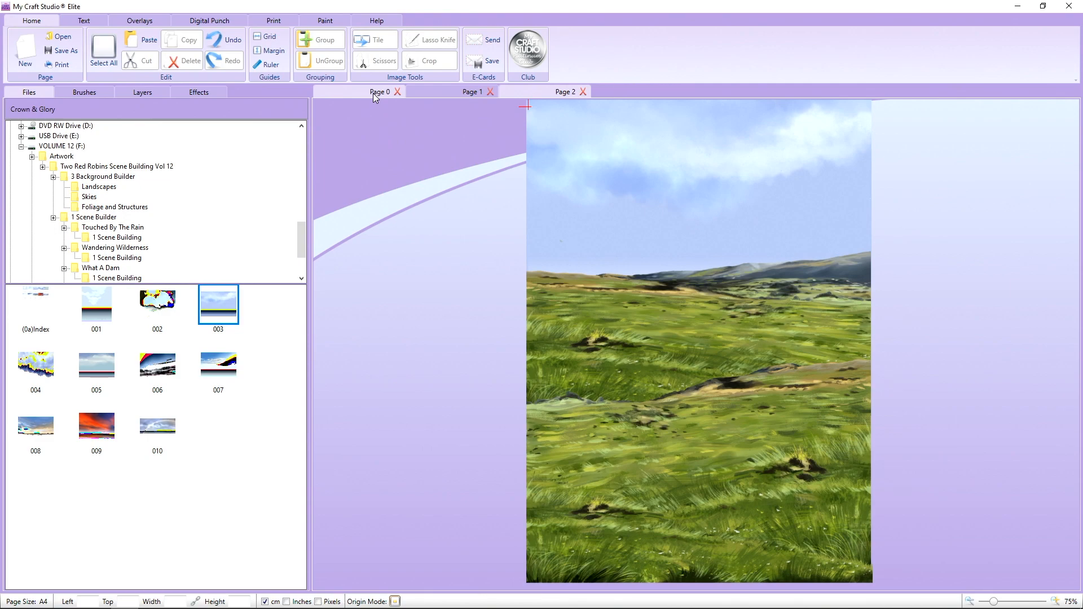
pyautogui.click(437, 93)
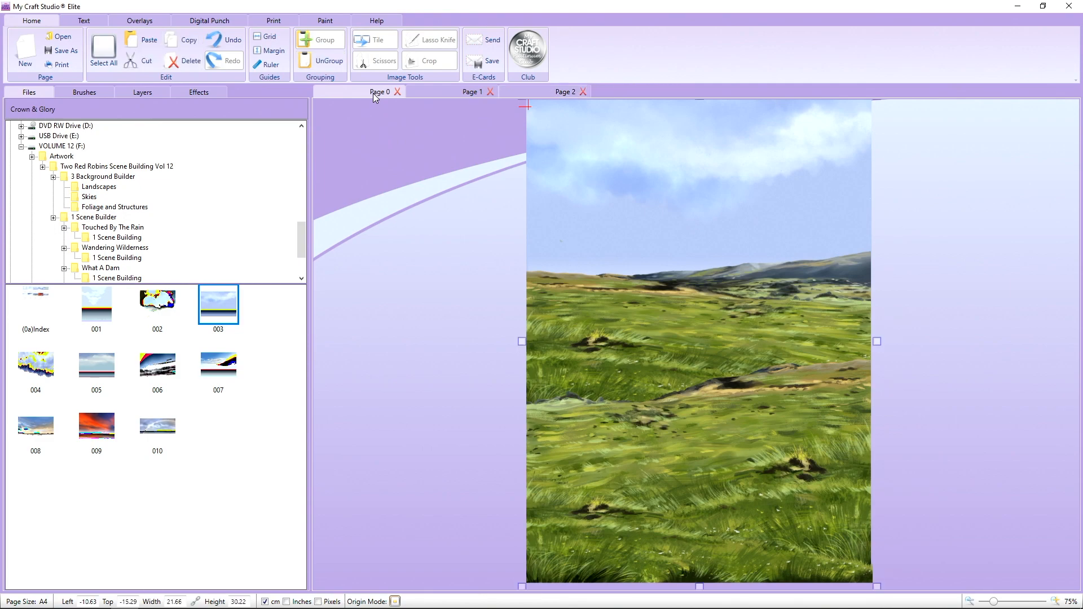
pyautogui.click(547, 92)
pyautogui.click(446, 95)
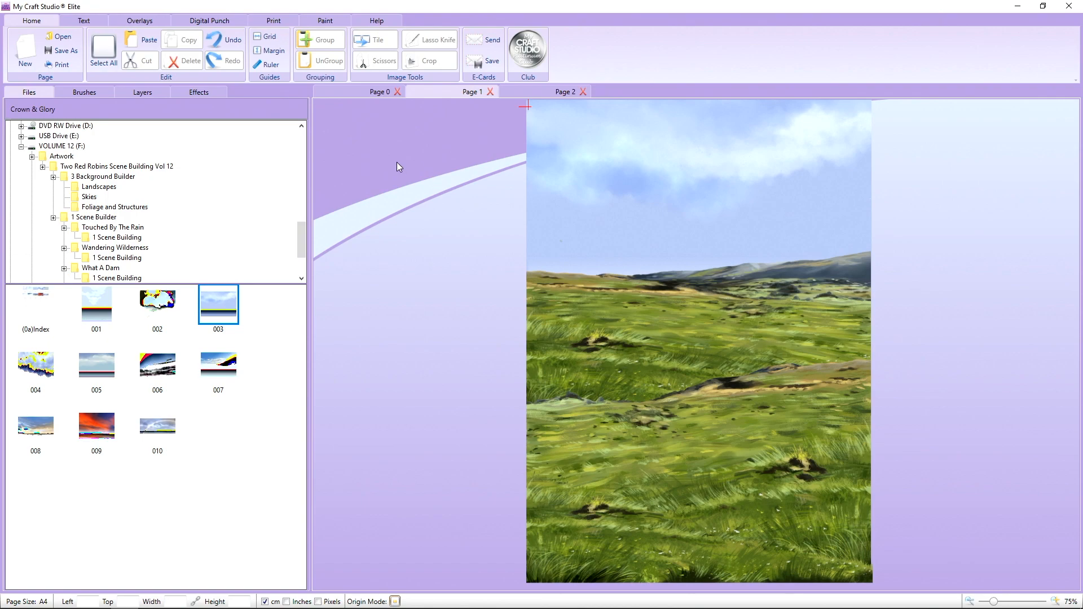
# - Flip the pasted scene on Page 1 horizontally and compare it with the original on Page 0
pyautogui.click(362, 94)
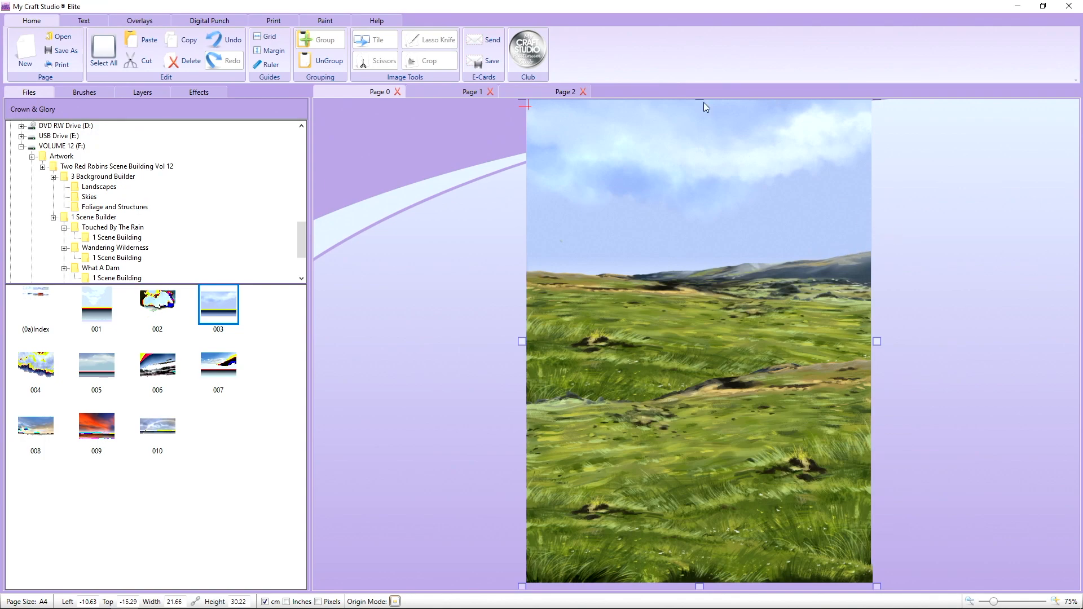
pyautogui.click(439, 91)
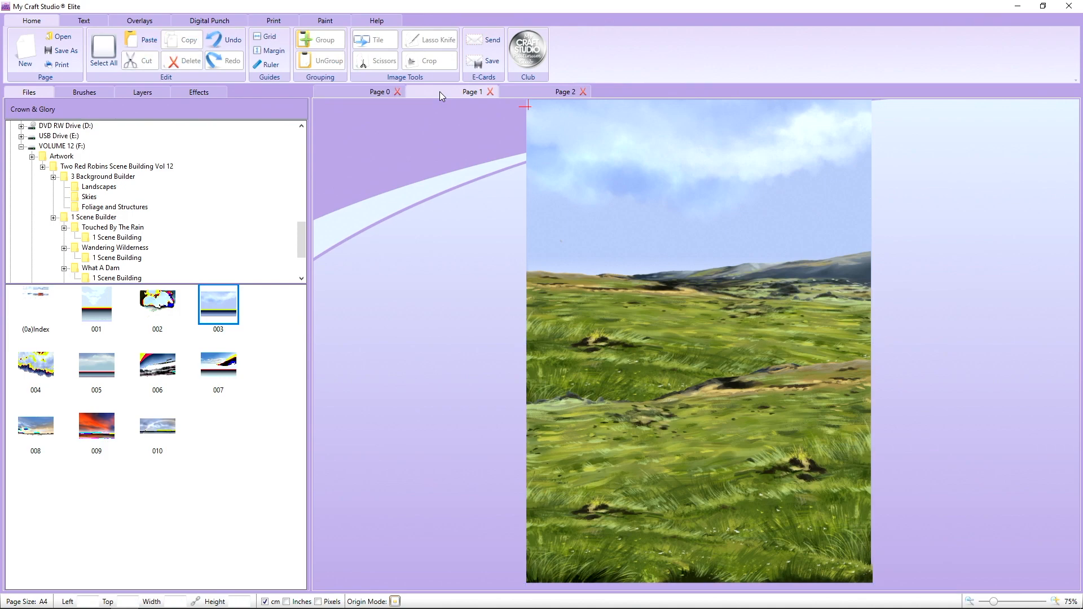
pyautogui.click(634, 203)
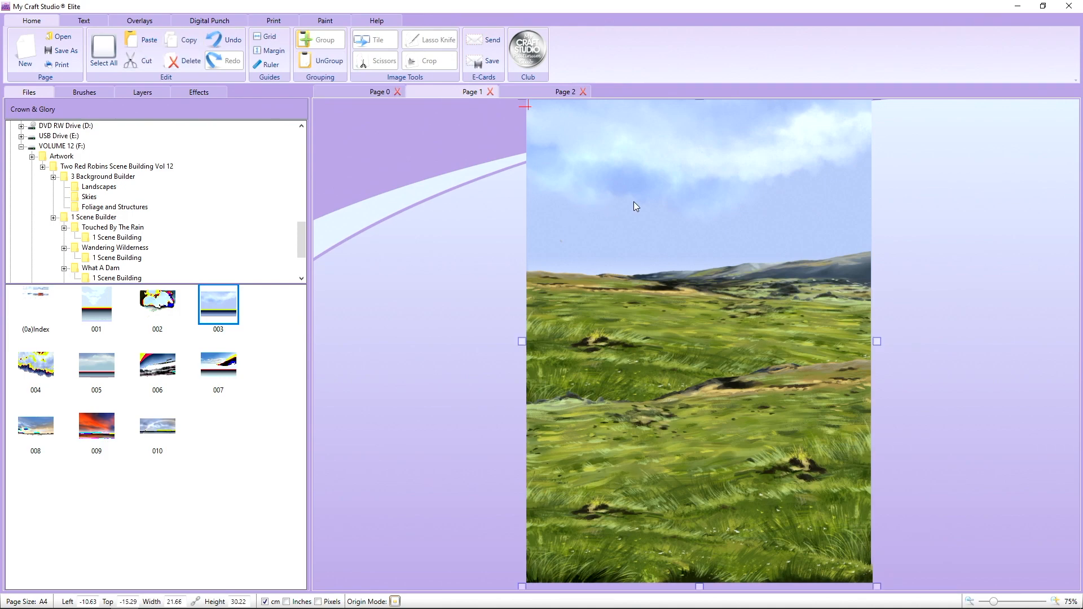
pyautogui.rightClick(643, 186)
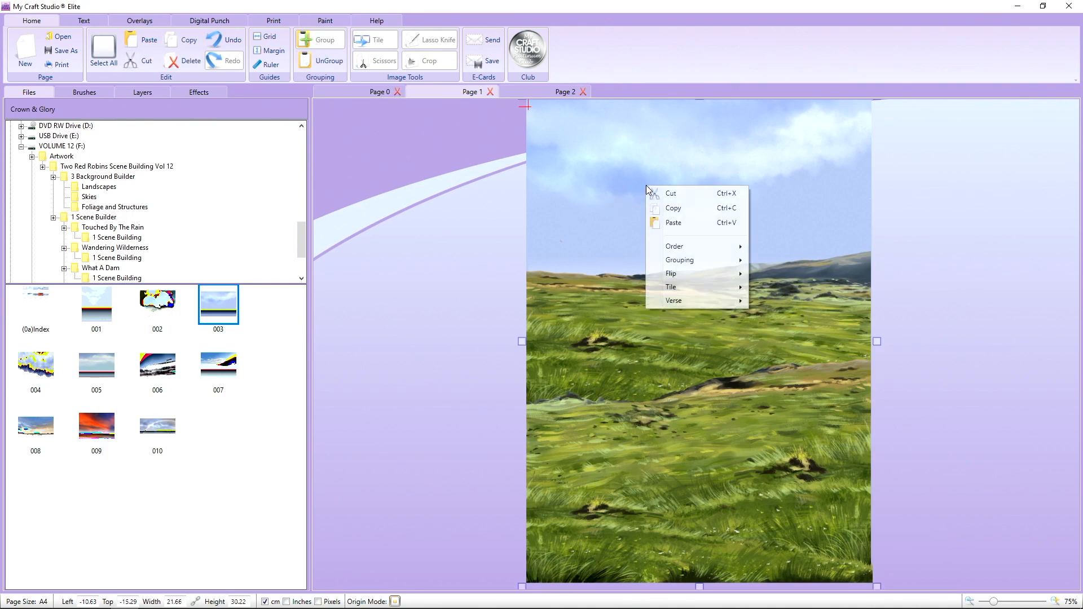
pyautogui.moveTo(698, 253)
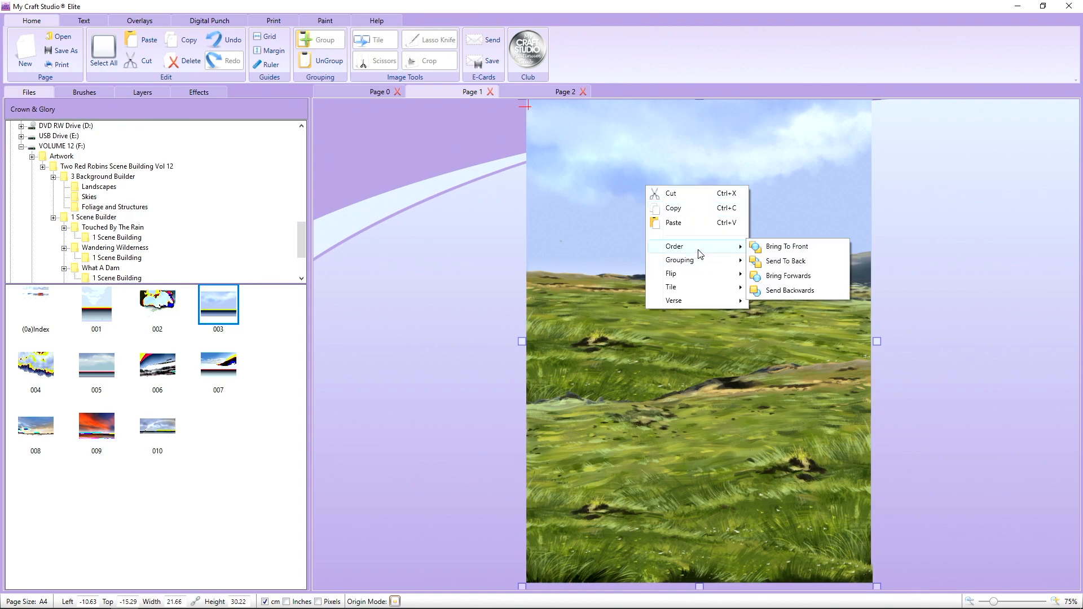
pyautogui.moveTo(698, 278)
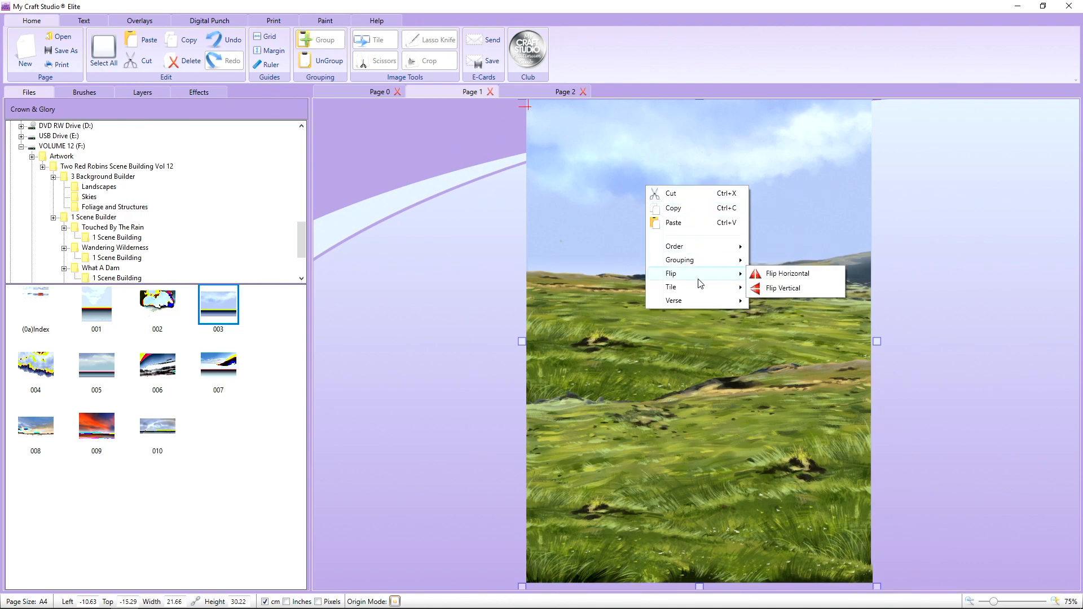
pyautogui.click(775, 275)
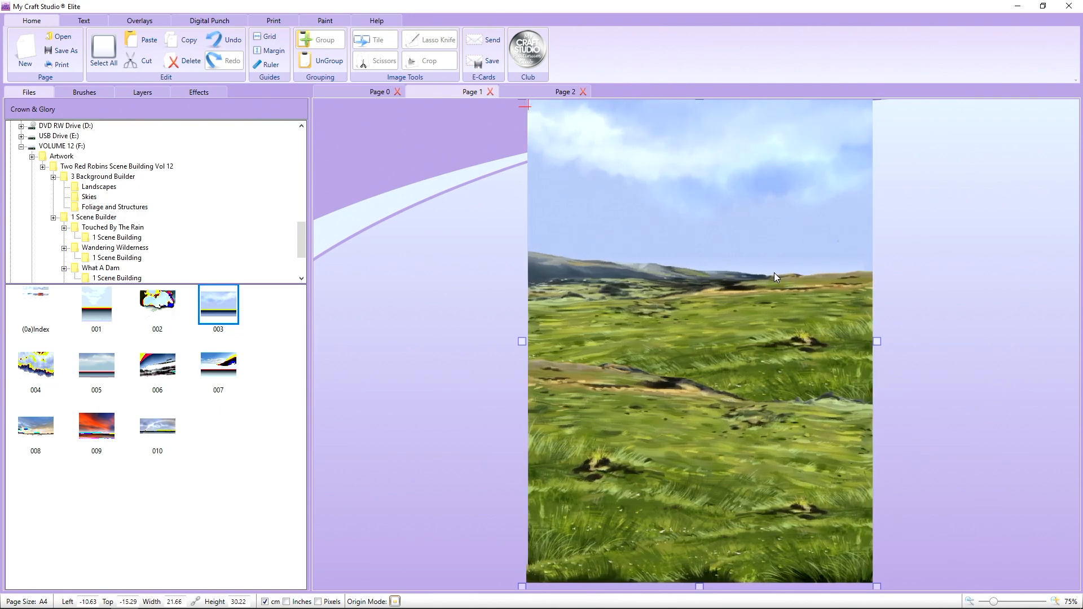
pyautogui.click(379, 95)
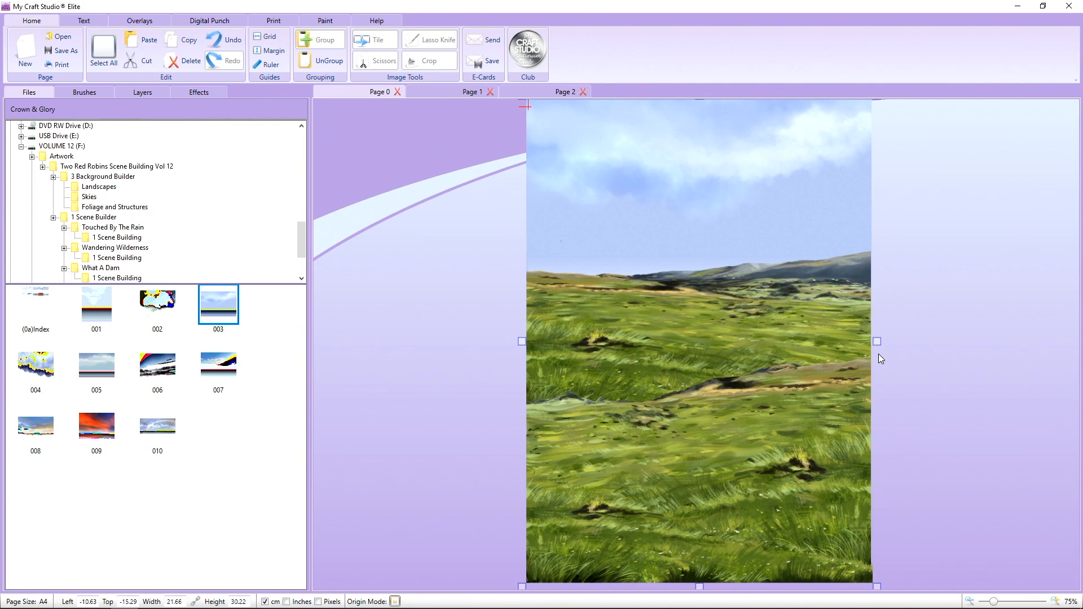
pyautogui.click(449, 92)
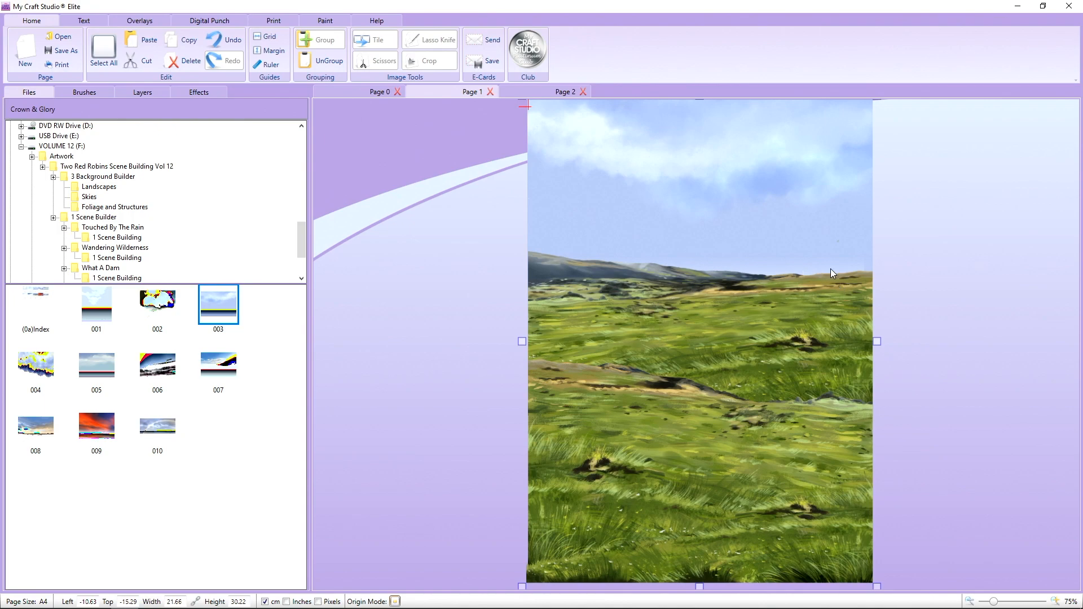
# - Make Page 2 the working page after checking it against Page 0, and open the Foliage and Structures folder of 3 Background Builder
pyautogui.click(542, 95)
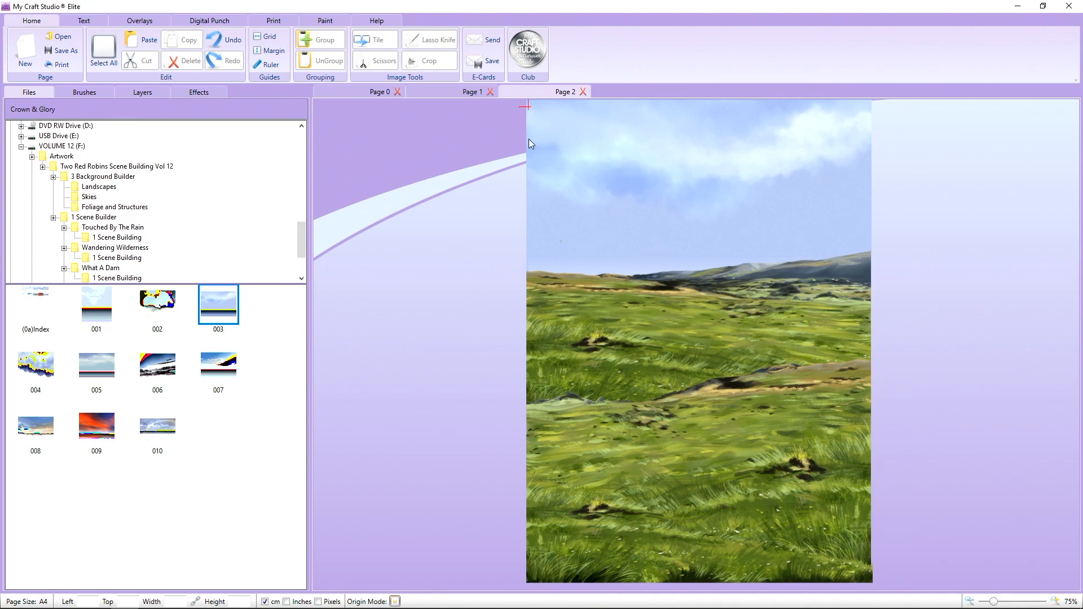
pyautogui.click(381, 93)
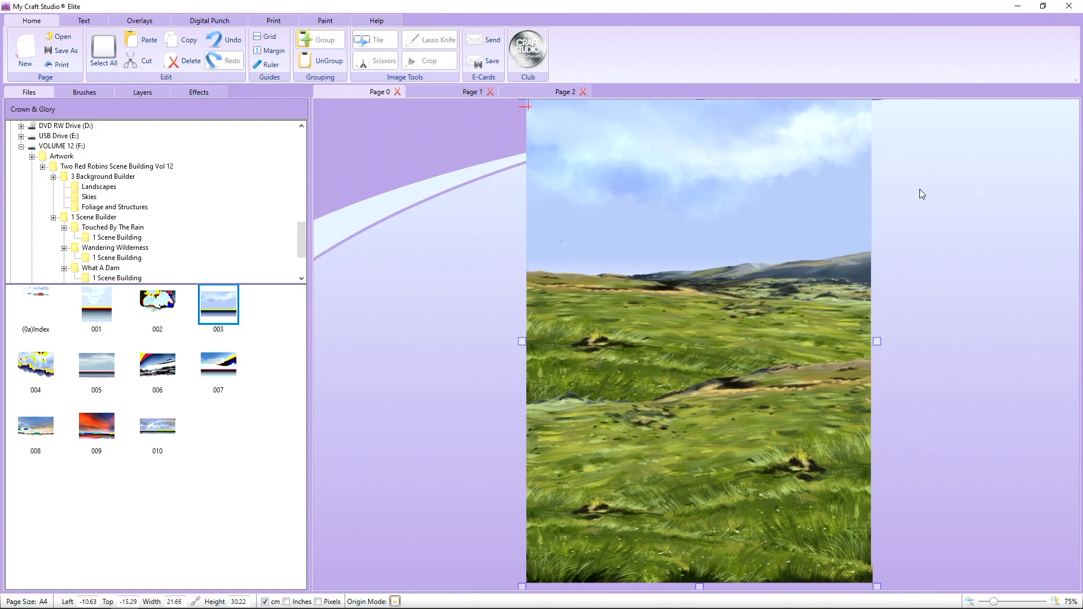
pyautogui.click(567, 93)
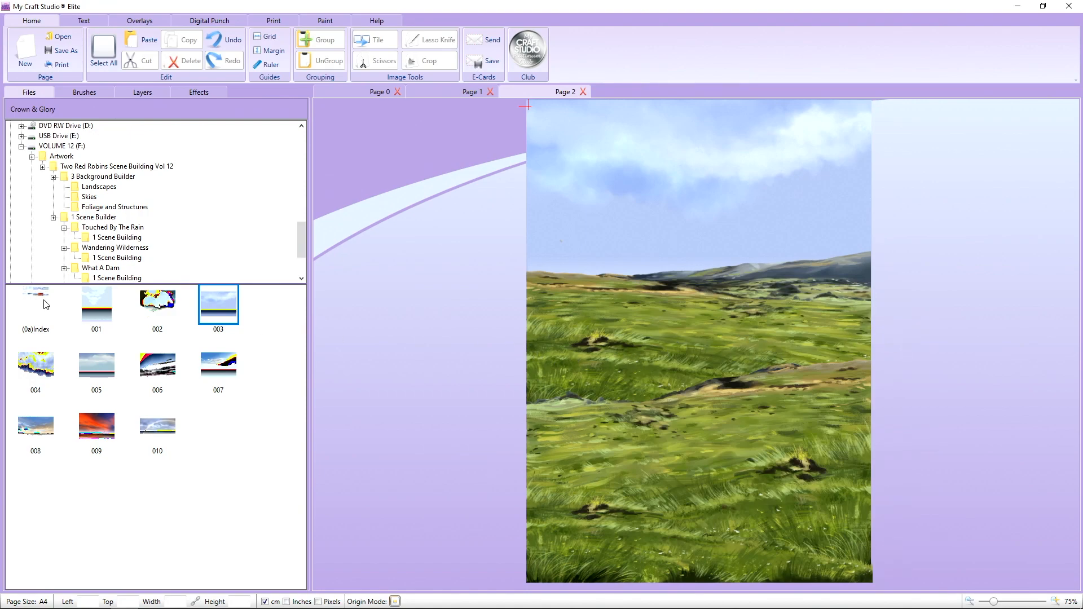
pyautogui.click(95, 176)
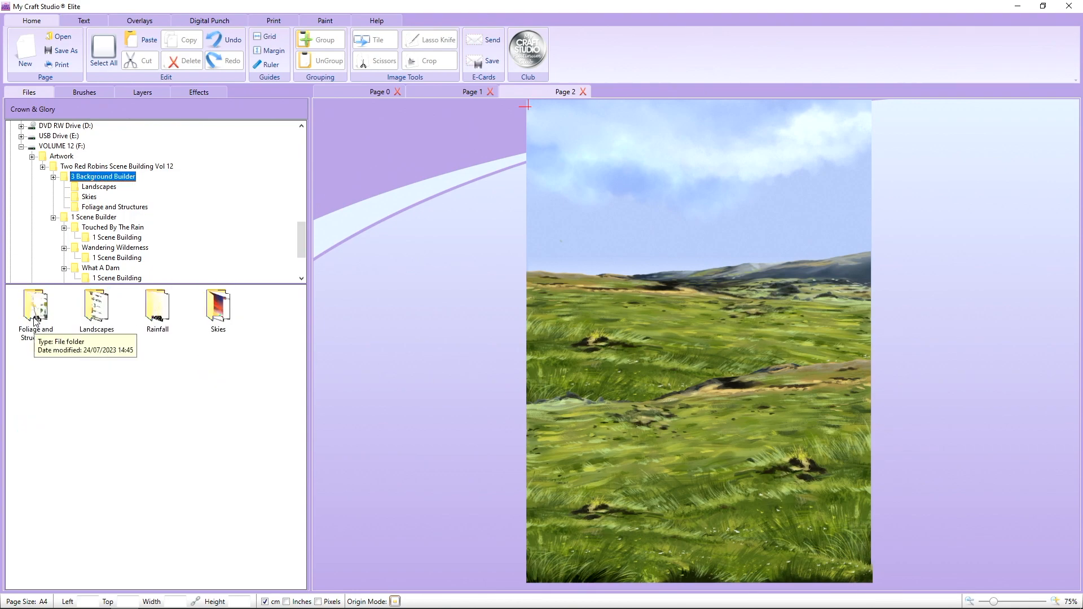
pyautogui.click(35, 320)
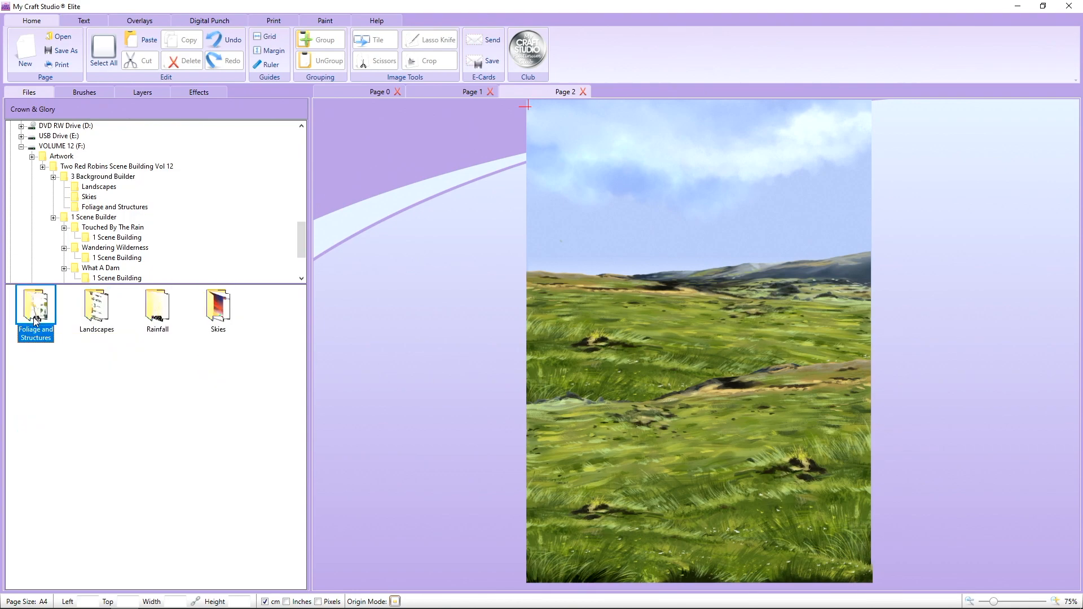
pyautogui.doubleClick(33, 317)
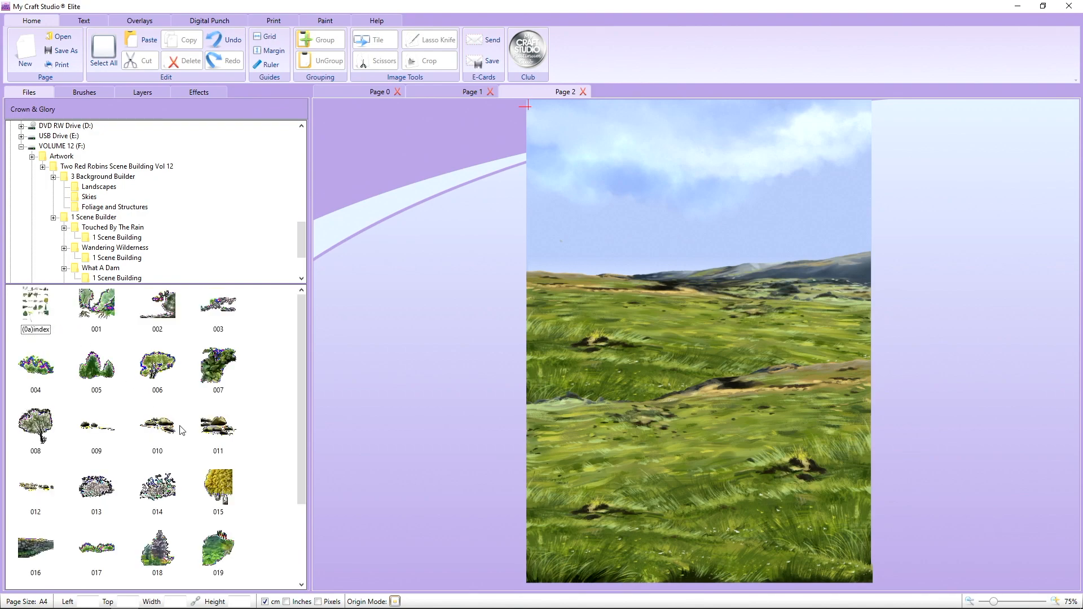
# - Place wire fence artwork 023 on Page 2, aligned across the page width in the upper meadow
pyautogui.scroll(-2, 177, 434)
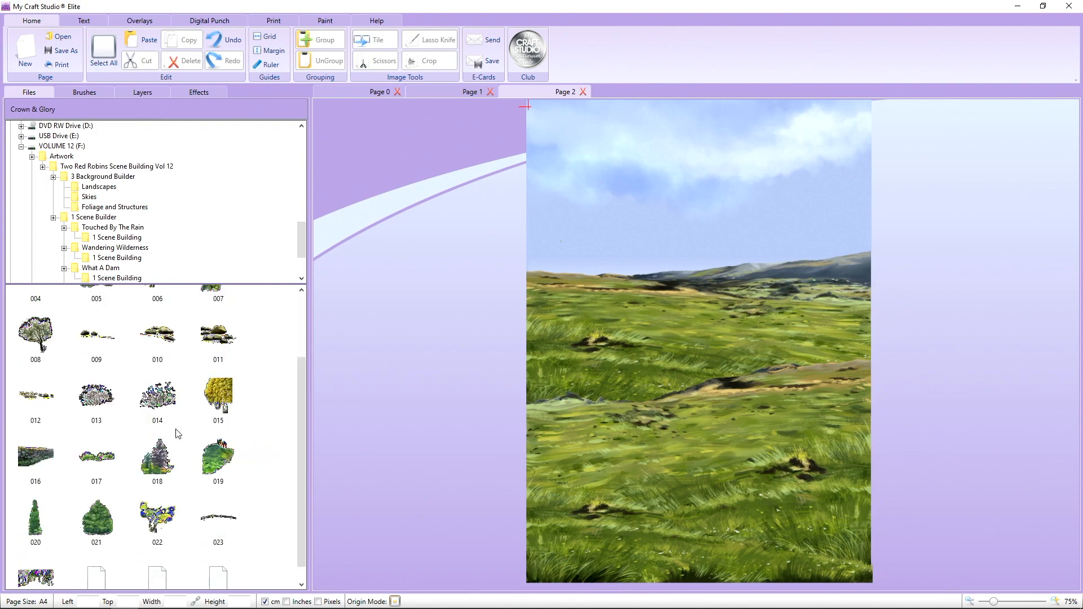
pyautogui.scroll(-1, 178, 442)
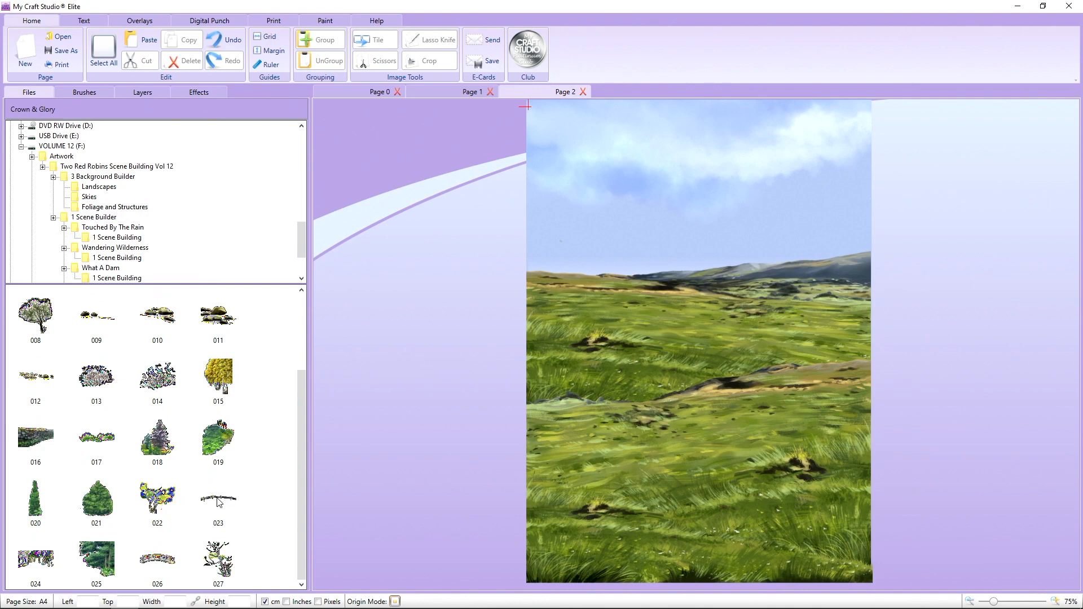
pyautogui.moveTo(219, 500); pyautogui.dragTo(748, 326)
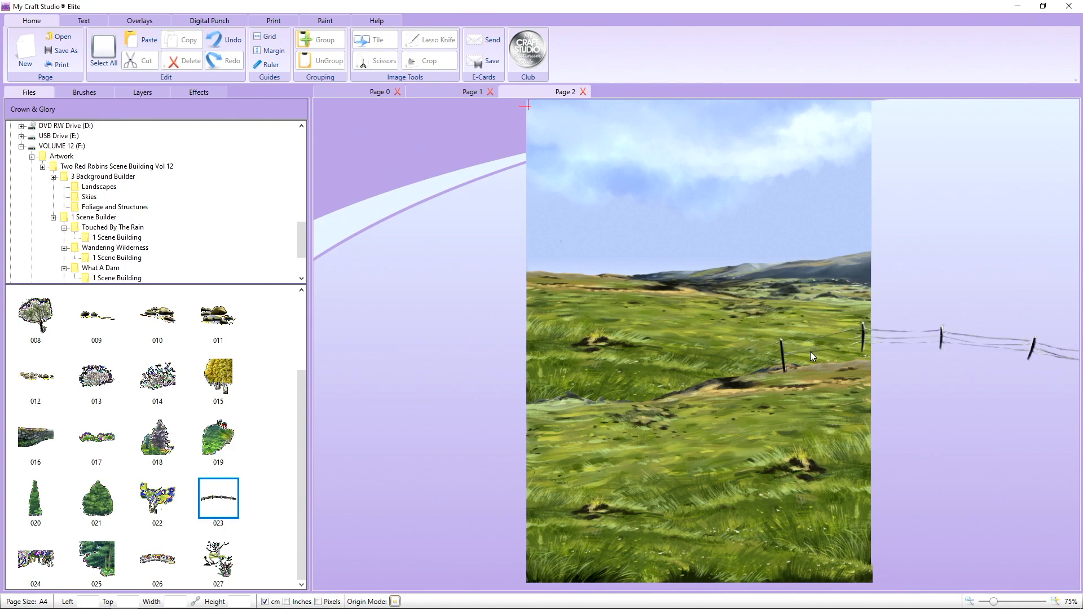
pyautogui.moveTo(810, 350); pyautogui.dragTo(592, 337)
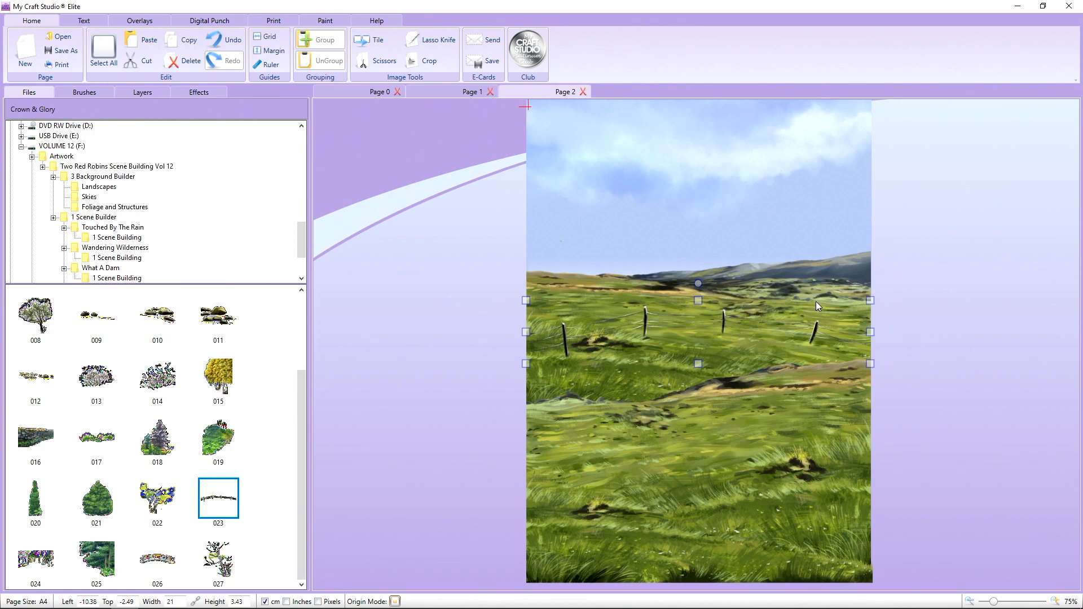
# - Widen the fence to about 21.6 cm so it overhangs both page edges, flatten it to about 2.93 cm high, and deselect it
pyautogui.moveTo(869, 302); pyautogui.dragTo(876, 299)
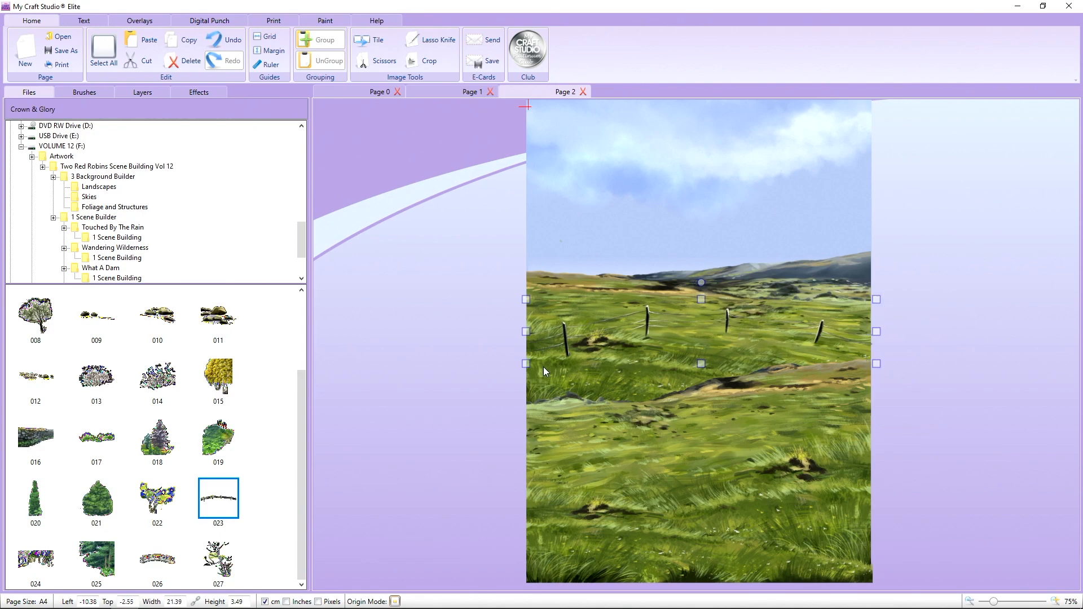
pyautogui.moveTo(525, 363); pyautogui.dragTo(522, 365)
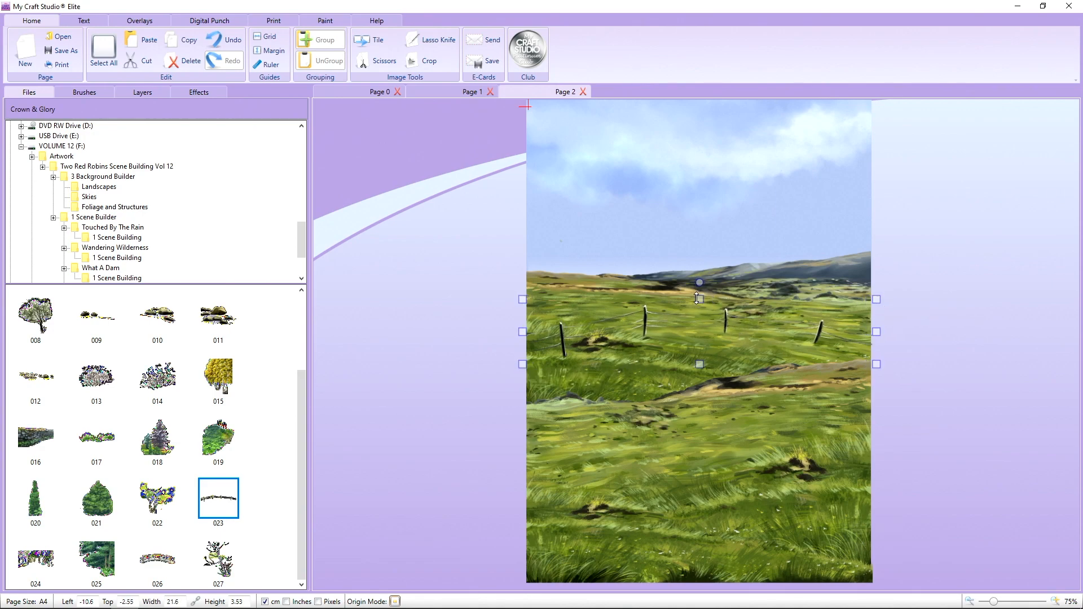
pyautogui.moveTo(700, 299); pyautogui.dragTo(699, 302)
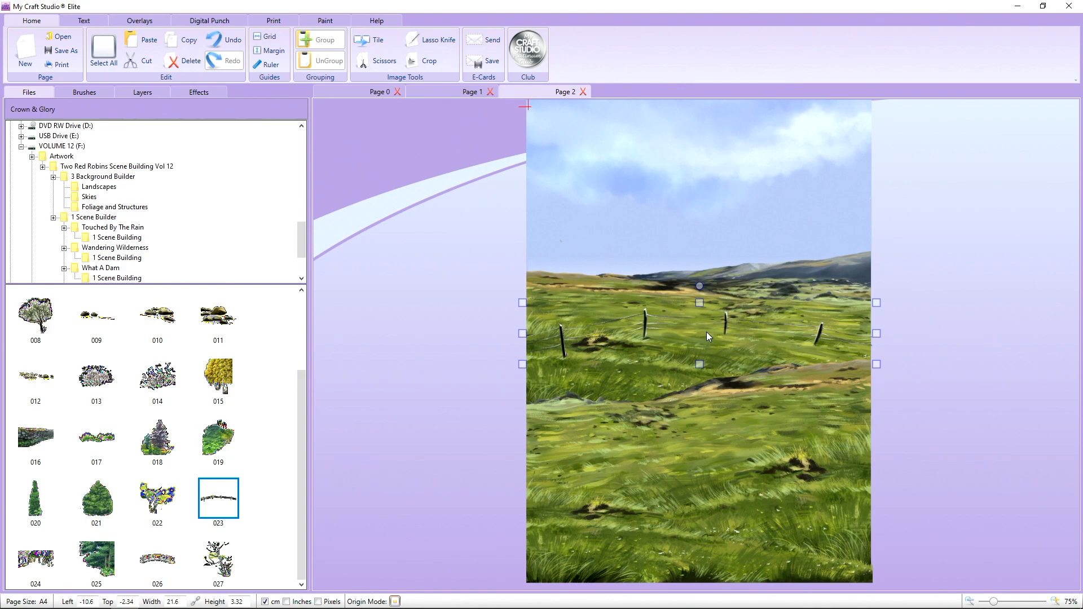
pyautogui.moveTo(699, 303); pyautogui.dragTo(699, 308)
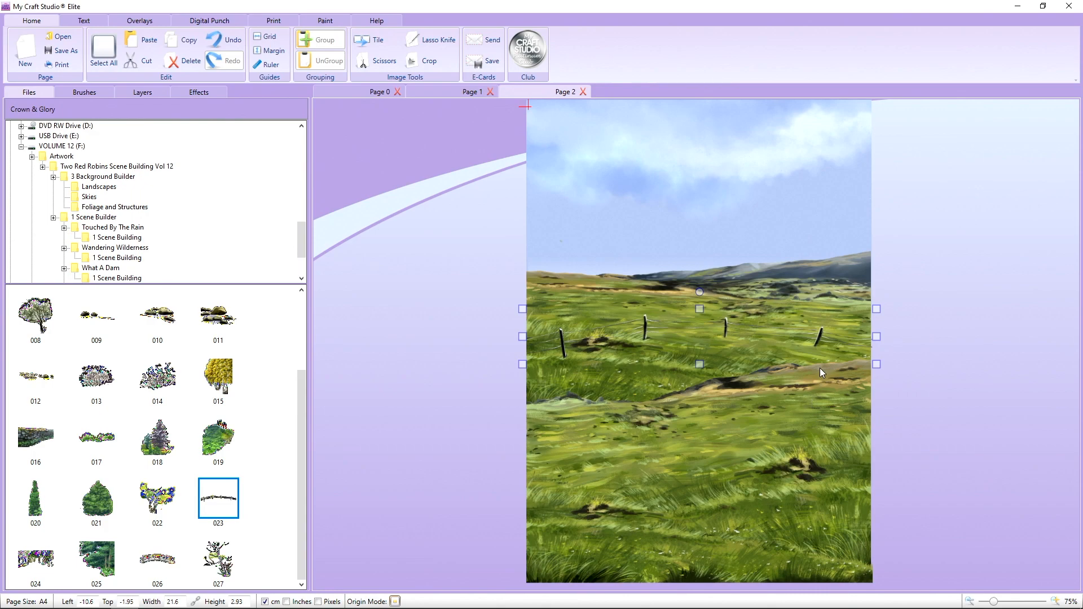
pyautogui.click(899, 371)
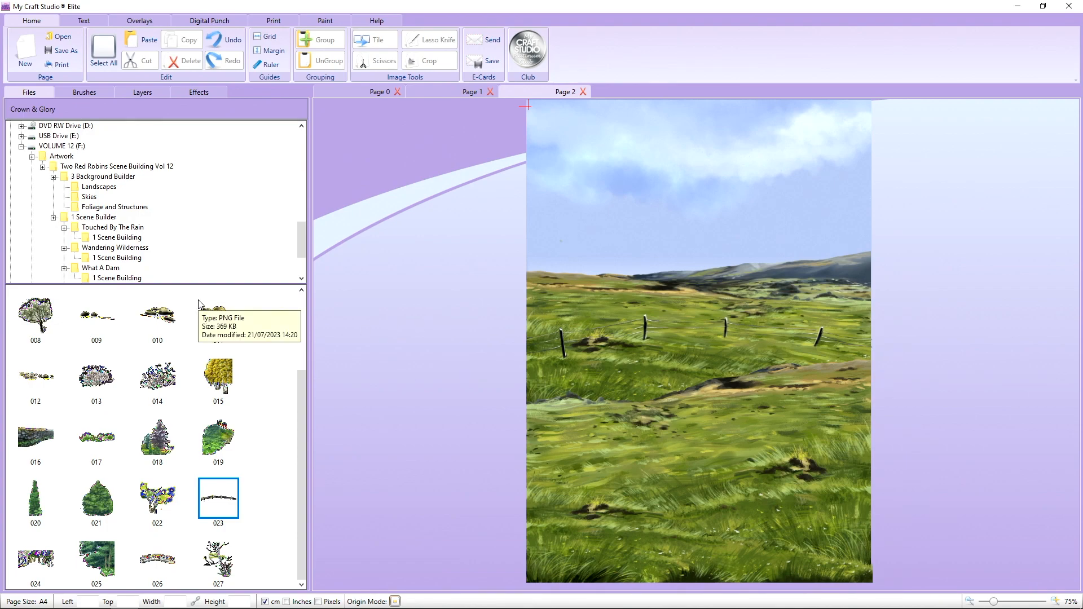
# - Place the Building Foundations post from the Wherever The Wind Goes scene-building artwork in the right foreground of the meadow and deselect it
pyautogui.scroll(-1, 120, 227)
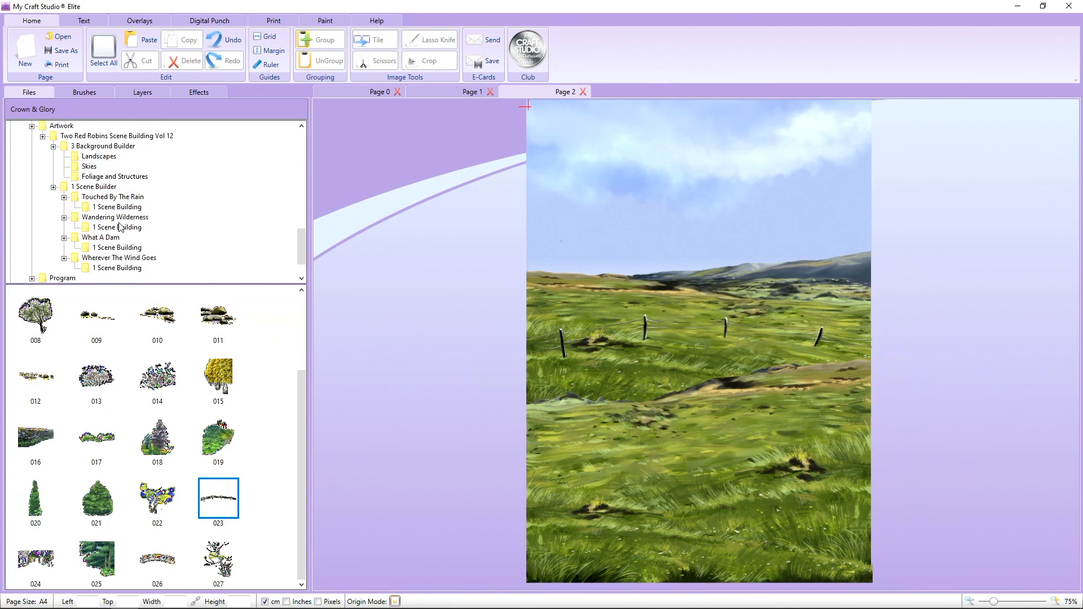
pyautogui.click(127, 258)
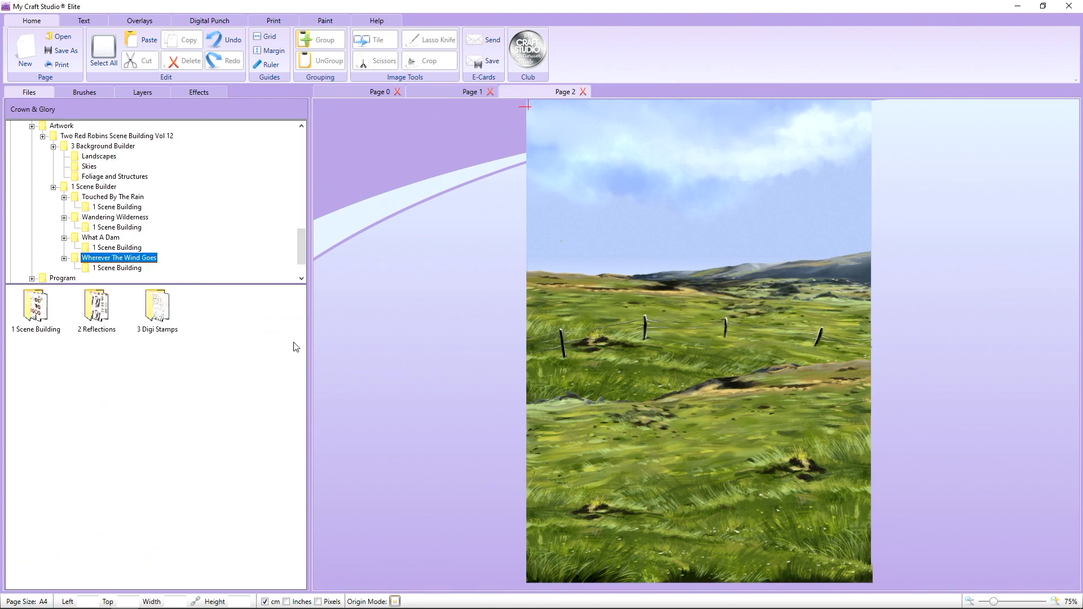
pyautogui.doubleClick(49, 310)
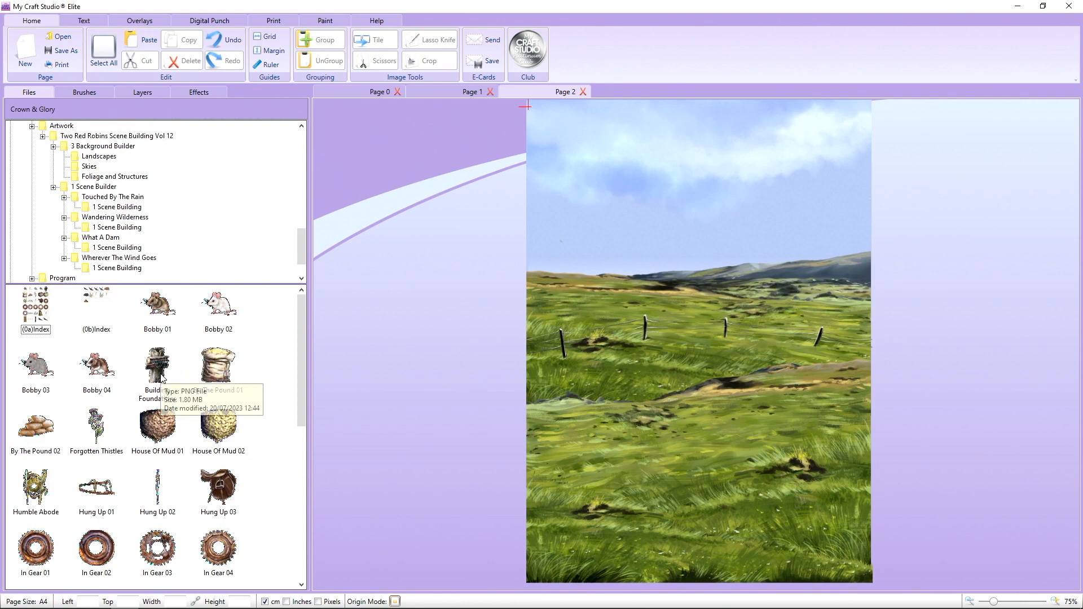
pyautogui.moveTo(158, 369); pyautogui.dragTo(780, 441)
pyautogui.moveTo(839, 477); pyautogui.dragTo(794, 391)
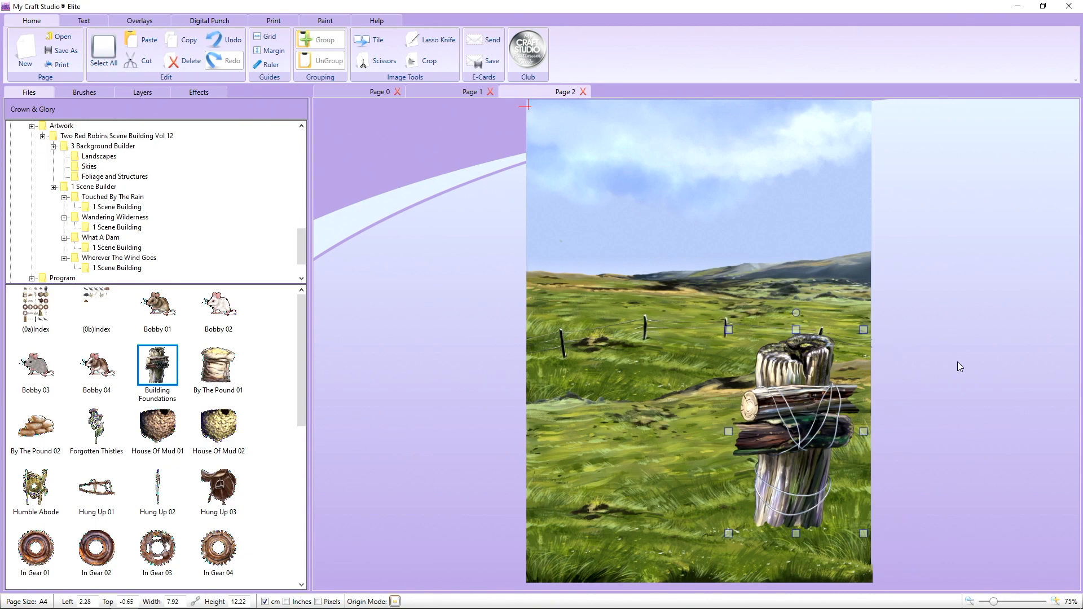
pyautogui.click(936, 346)
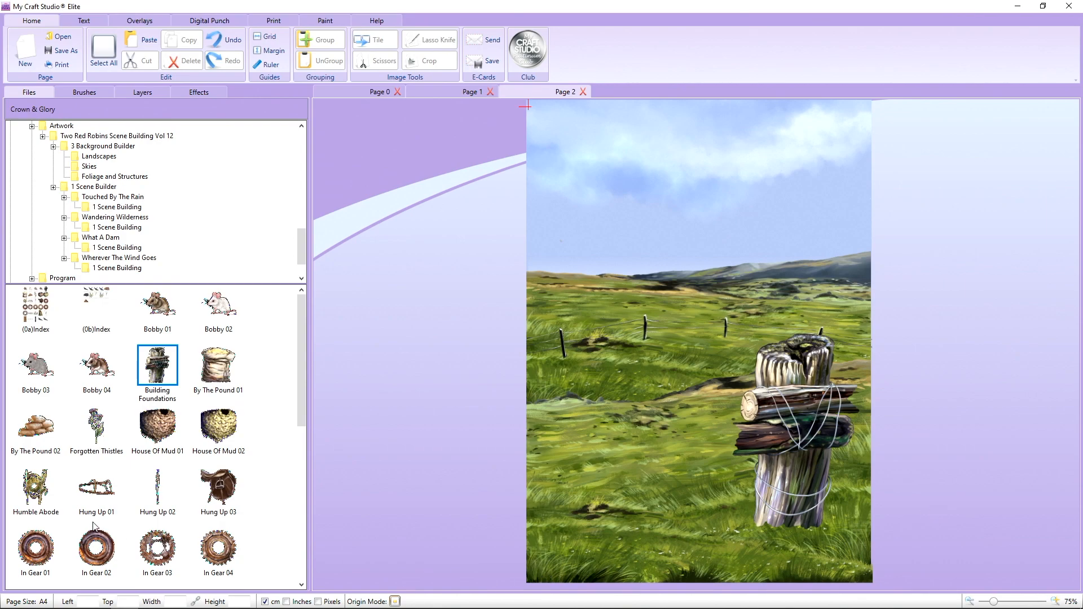
# - Try the By The Pound 02 sacks at the foot of the post, then delete them
pyautogui.scroll(-3, 99, 523)
pyautogui.scroll(3, 99, 523)
pyautogui.click(23, 434)
pyautogui.moveTo(28, 424); pyautogui.dragTo(722, 500)
pyautogui.moveTo(840, 557); pyautogui.dragTo(845, 516)
pyautogui.moveTo(722, 454); pyautogui.dragTo(740, 468)
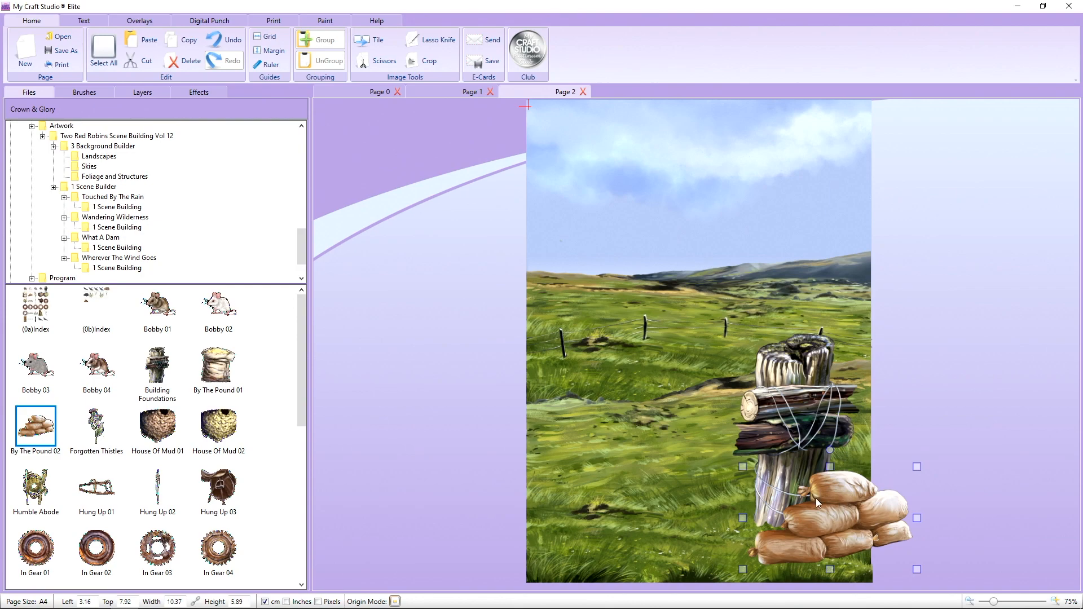
pyautogui.click(188, 61)
# - Try the In The Breeze 02 flowers in front of the post, stretched to about 8.54 cm high, then delete them
pyautogui.scroll(-5, 124, 375)
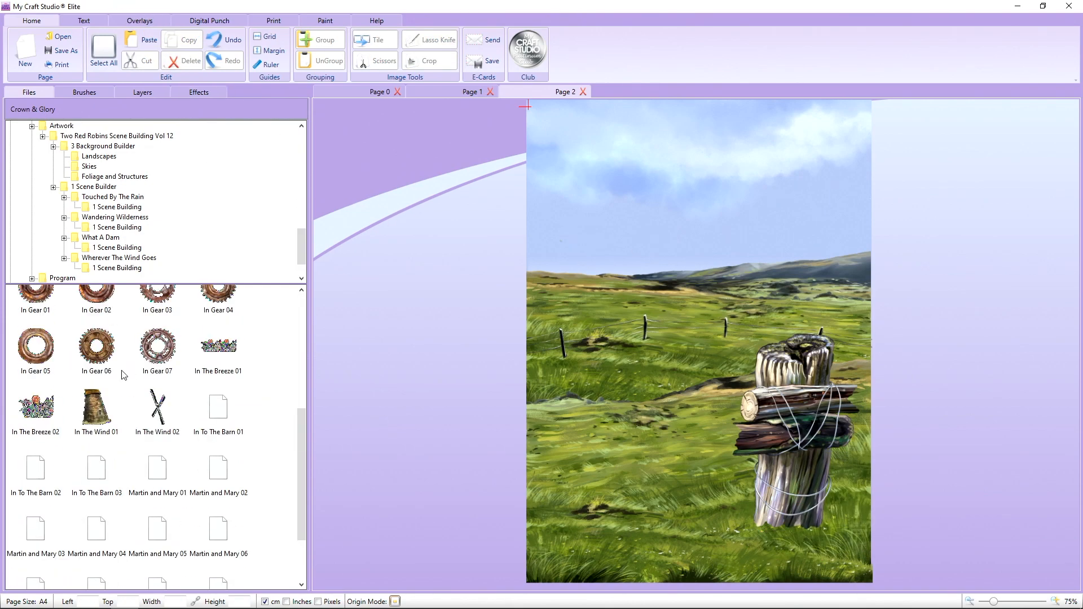
pyautogui.moveTo(35, 406); pyautogui.dragTo(784, 503)
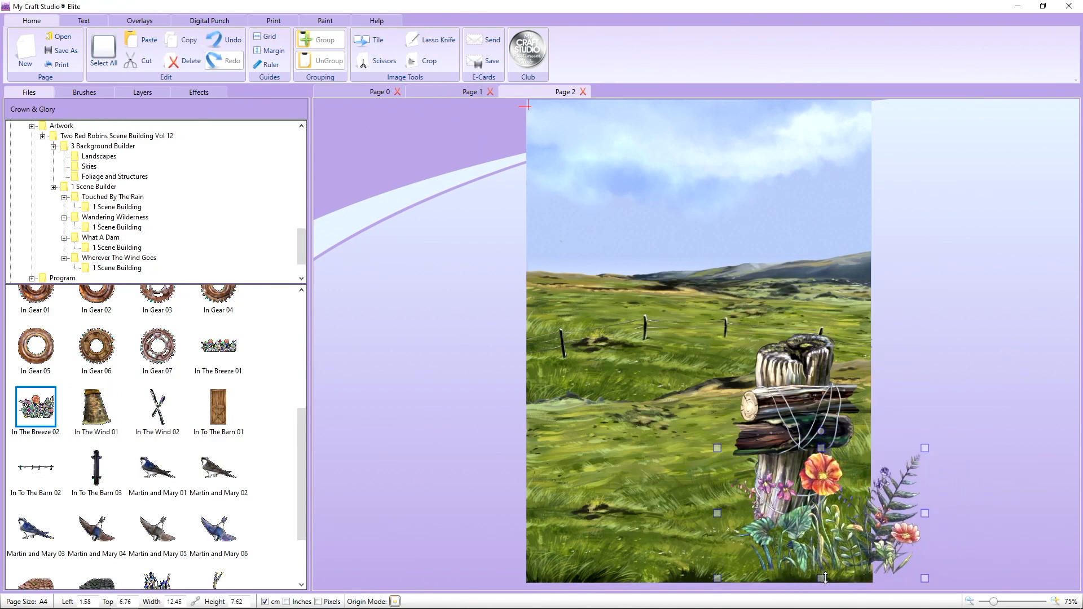
pyautogui.moveTo(821, 578); pyautogui.dragTo(821, 594)
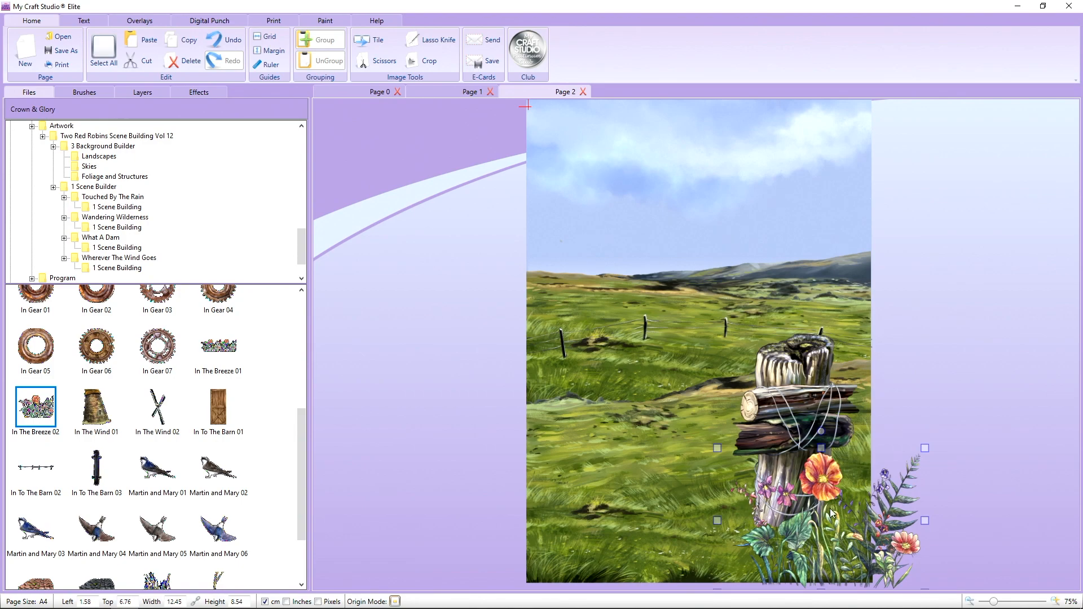
pyautogui.click(182, 62)
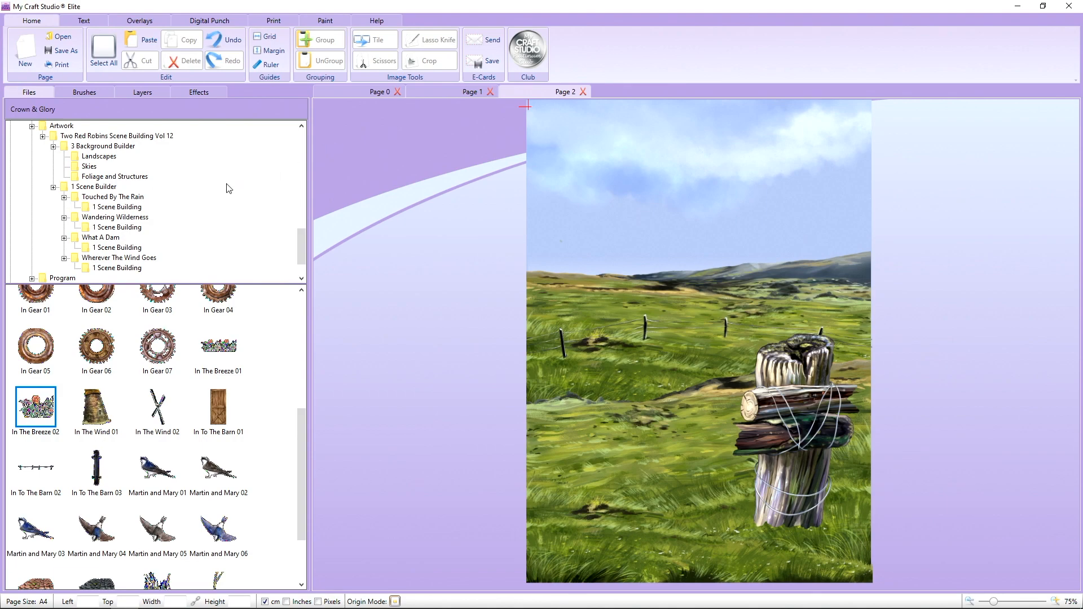
# - Place Marsh Marigold 01 from the What A Dam scene-building artwork in the meadow to the left of the post
pyautogui.click(117, 238)
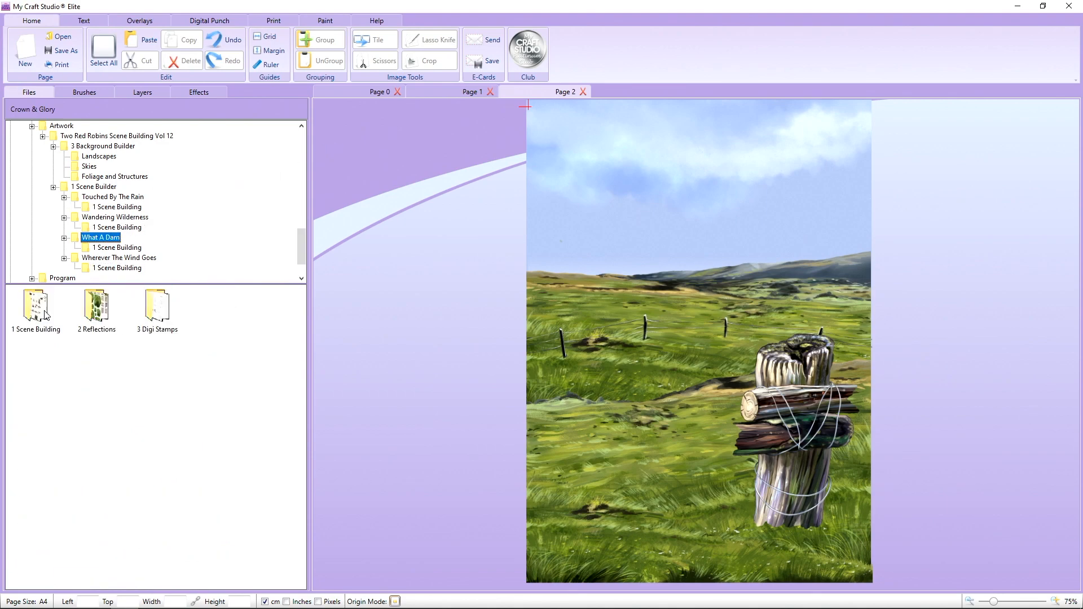
pyautogui.doubleClick(36, 307)
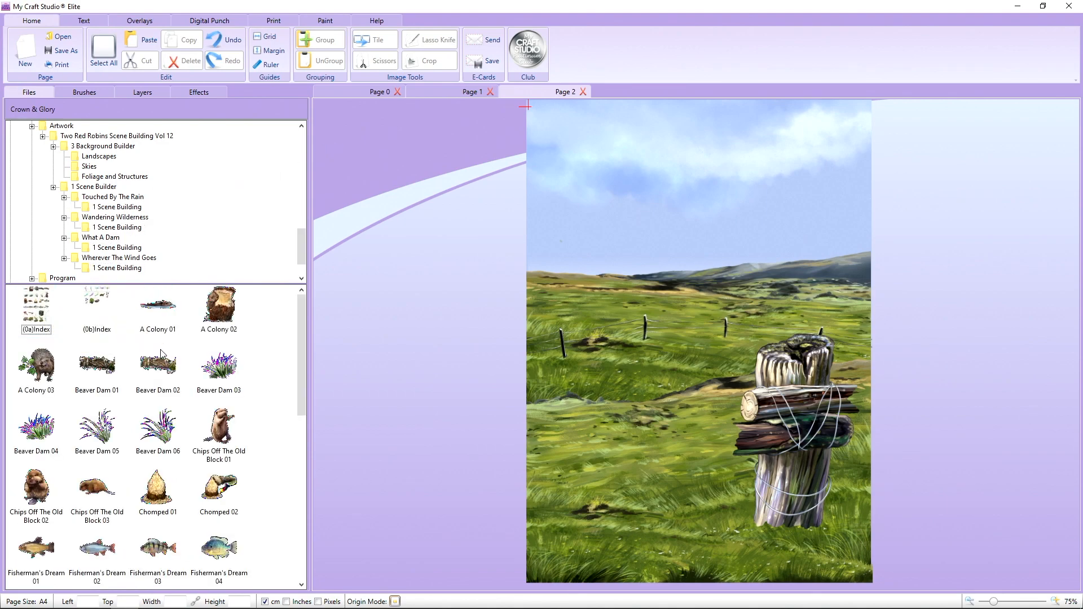
pyautogui.scroll(-3, 161, 354)
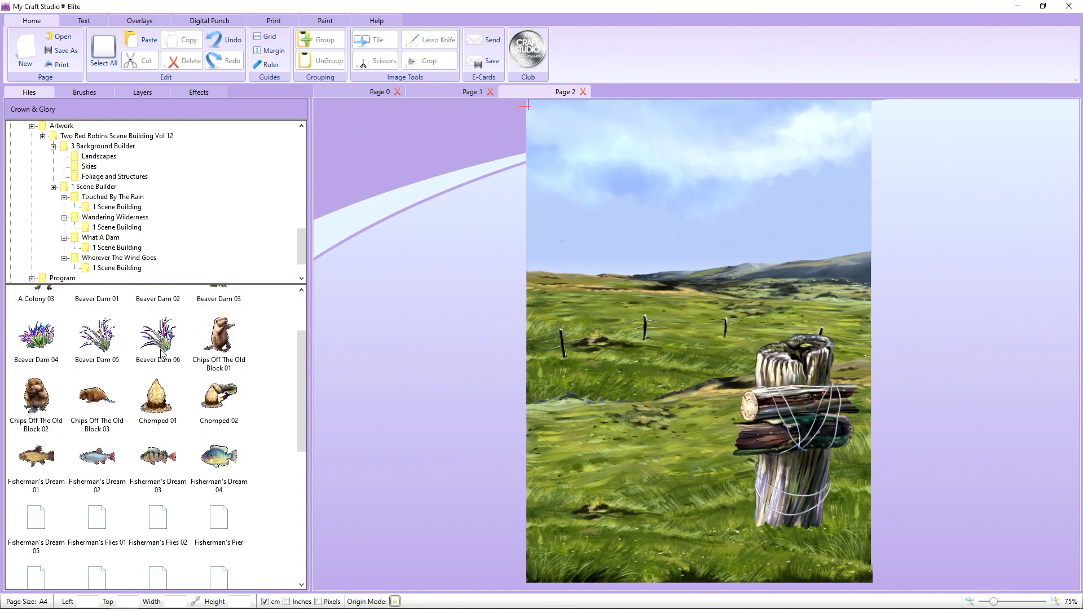
pyautogui.scroll(-3, 161, 354)
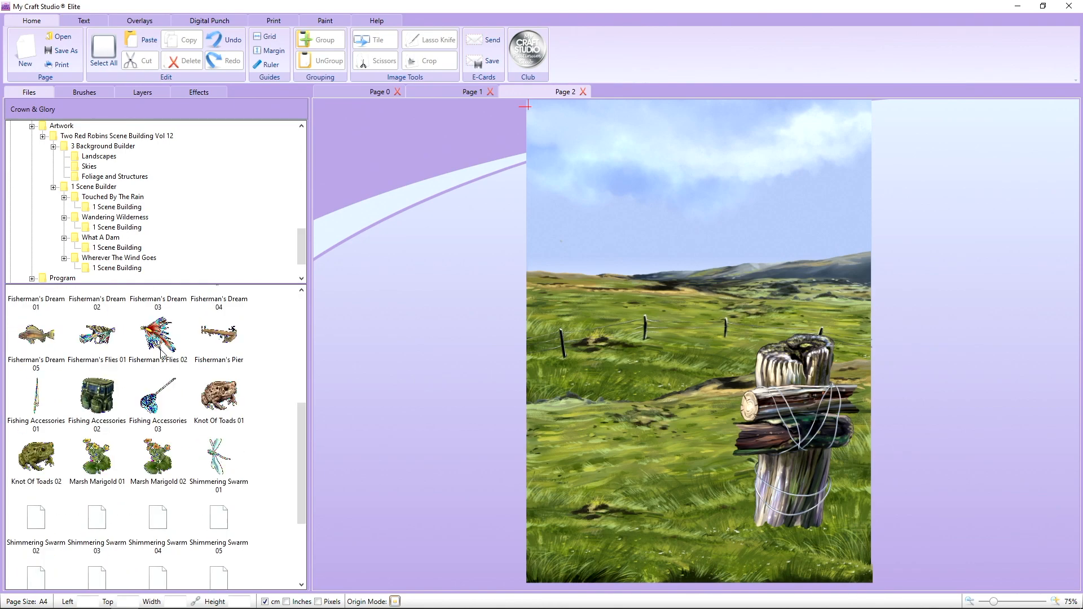
pyautogui.moveTo(104, 460); pyautogui.dragTo(621, 401)
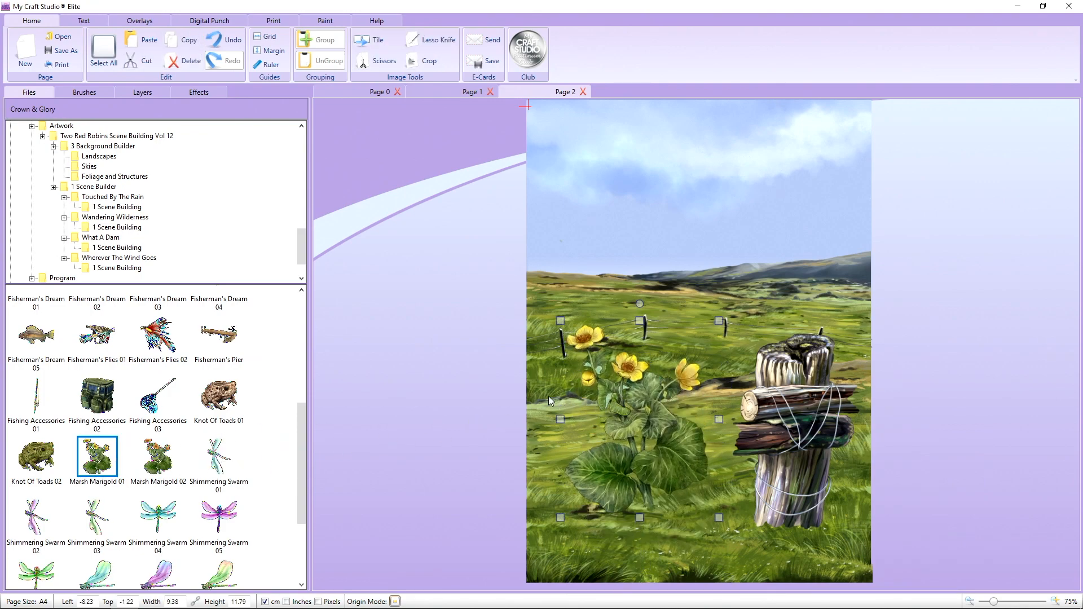
# - Add the Beaver Dam 05 and Beaver Dam 04 grass clumps to the empty workspace left of the page
pyautogui.scroll(5, 169, 378)
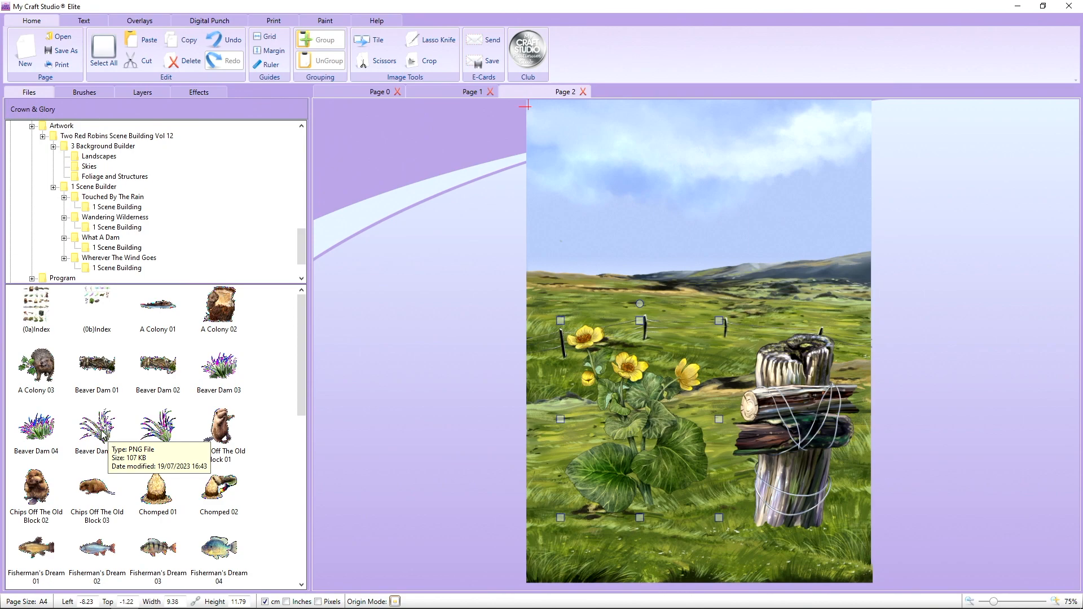
pyautogui.moveTo(104, 437); pyautogui.dragTo(389, 228)
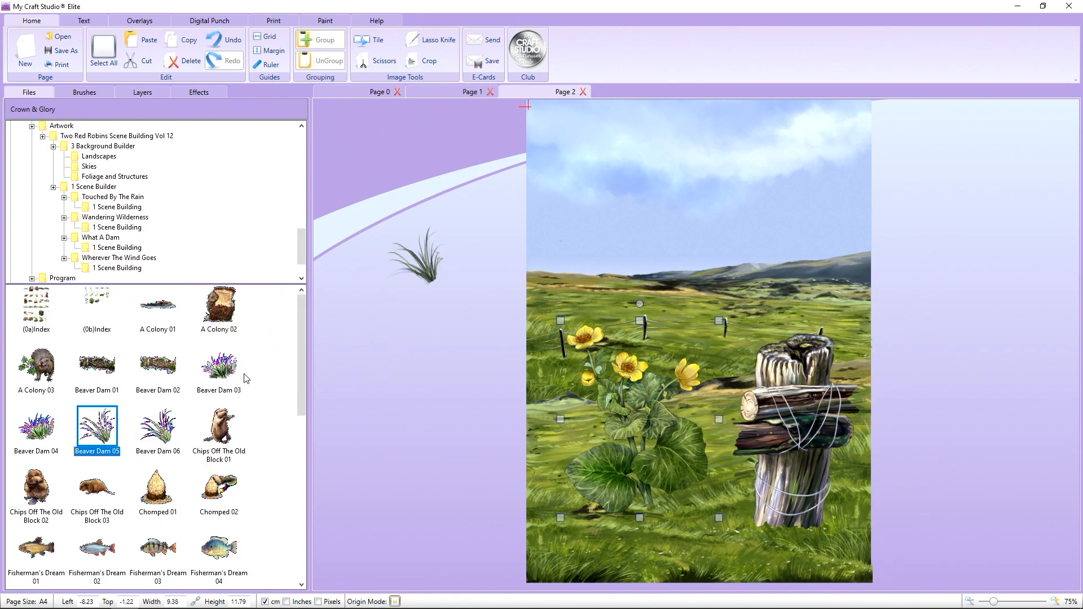
pyautogui.moveTo(53, 435); pyautogui.dragTo(405, 147)
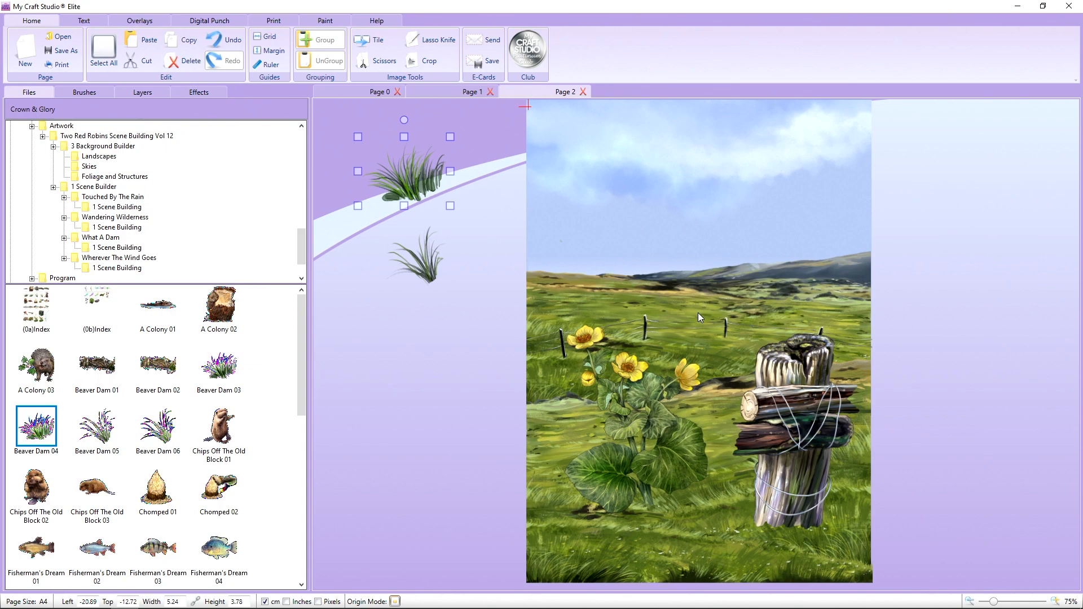
# - Shrink the marigold to about 6.47 × 7.84 cm and tilt it slightly clockwise in the grass left of the post
pyautogui.click(657, 371)
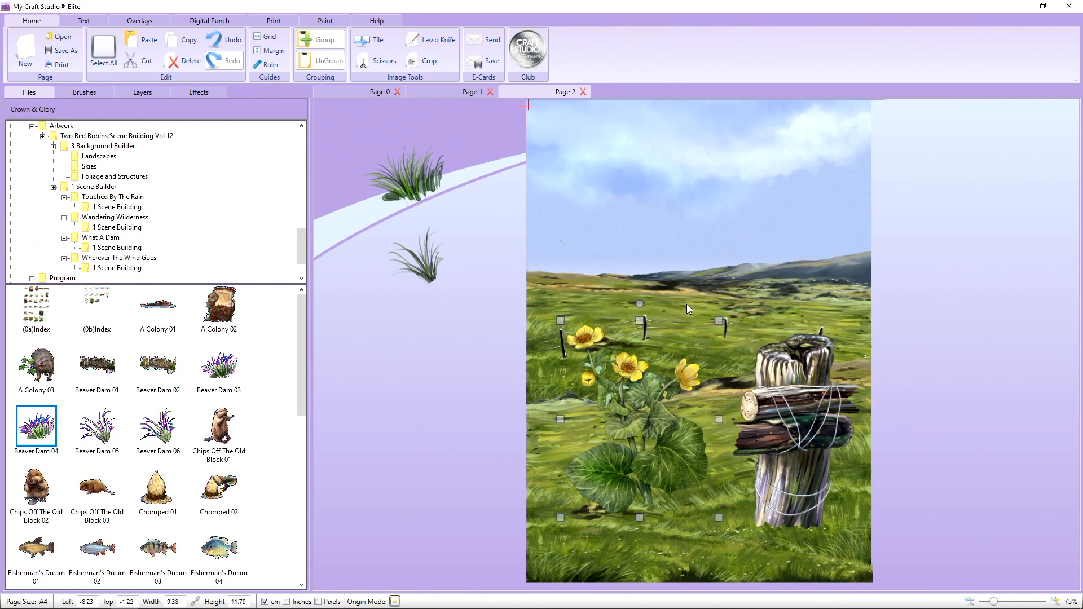
pyautogui.moveTo(720, 320); pyautogui.dragTo(621, 371)
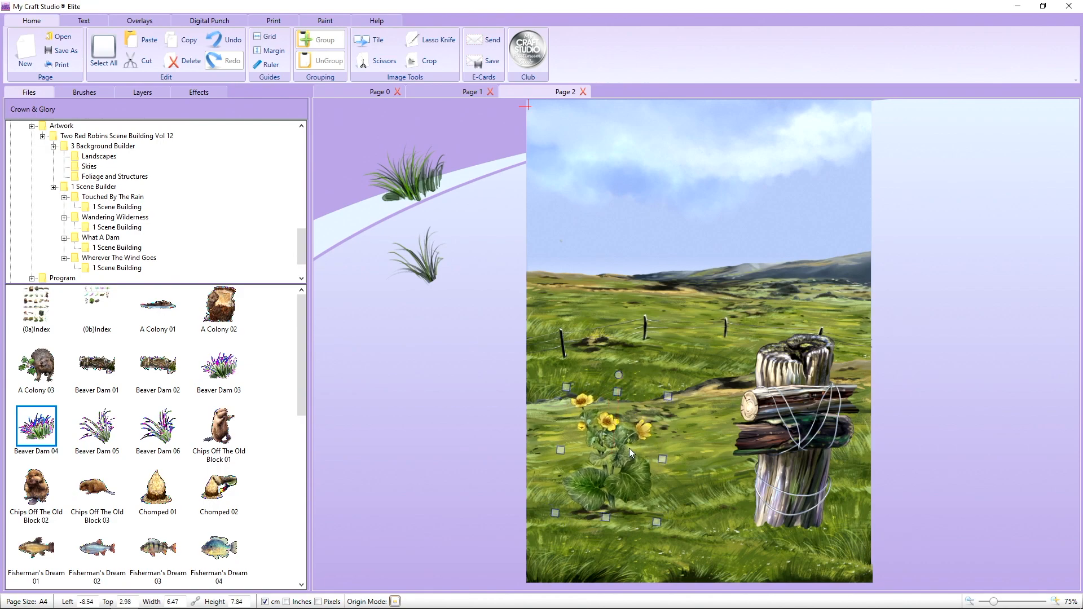
# - Move the marigold from the meadow to the right side of the post's base
pyautogui.moveTo(629, 451); pyautogui.dragTo(844, 499)
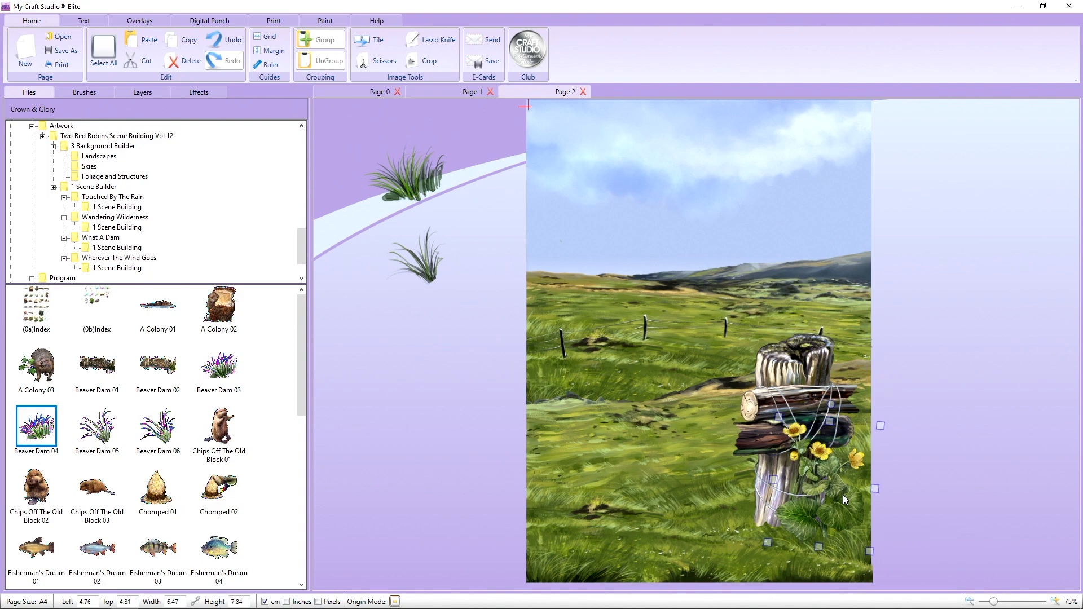
pyautogui.click(925, 468)
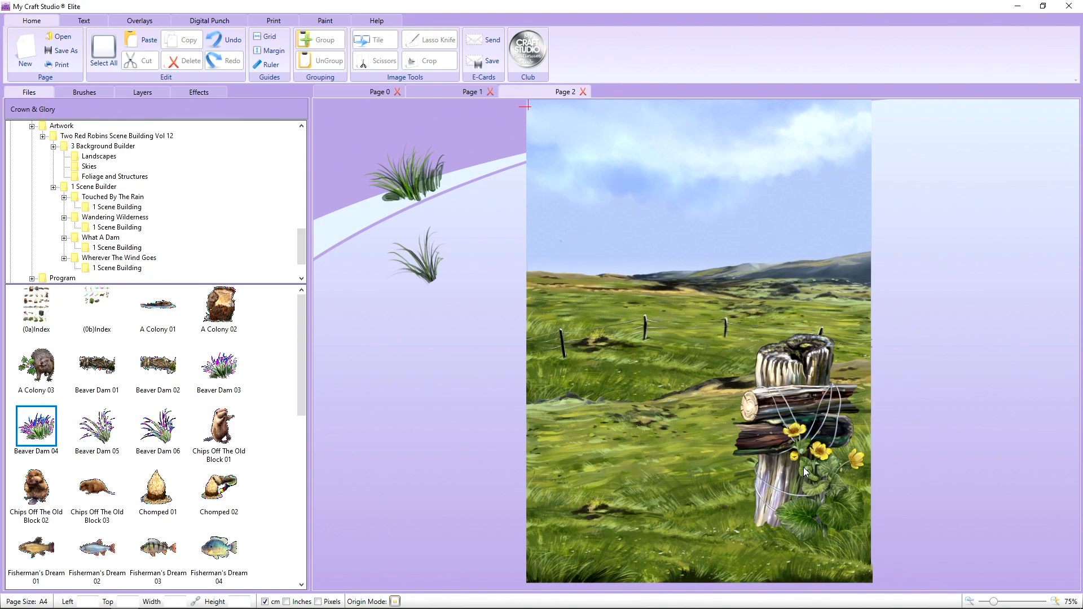
pyautogui.click(821, 488)
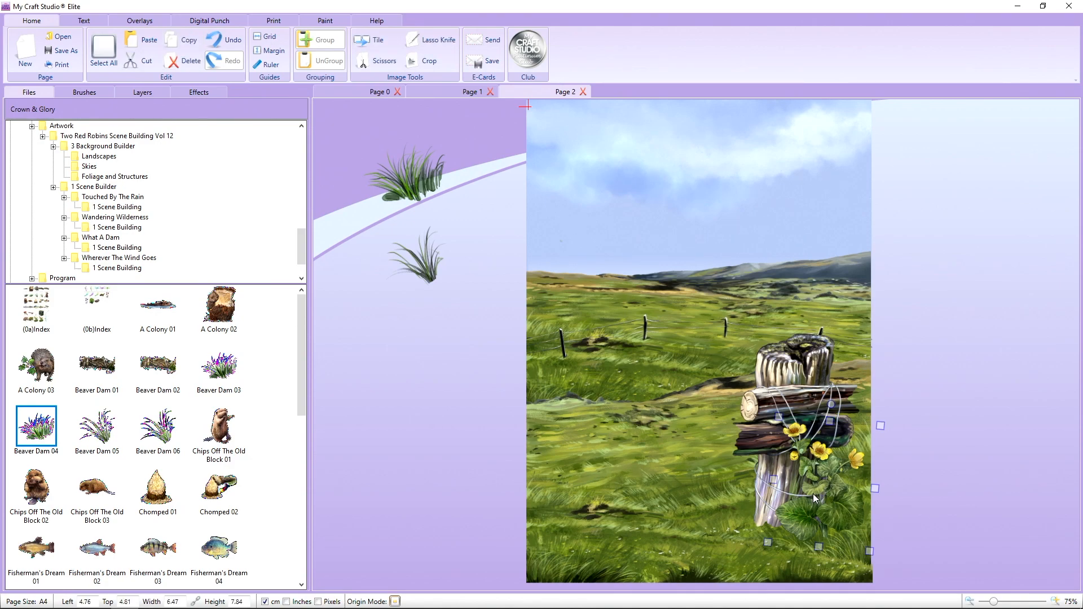
# - Copy and paste the marigold, place the duplicate to the left of the post and flip it horizontally
pyautogui.rightClick(822, 483)
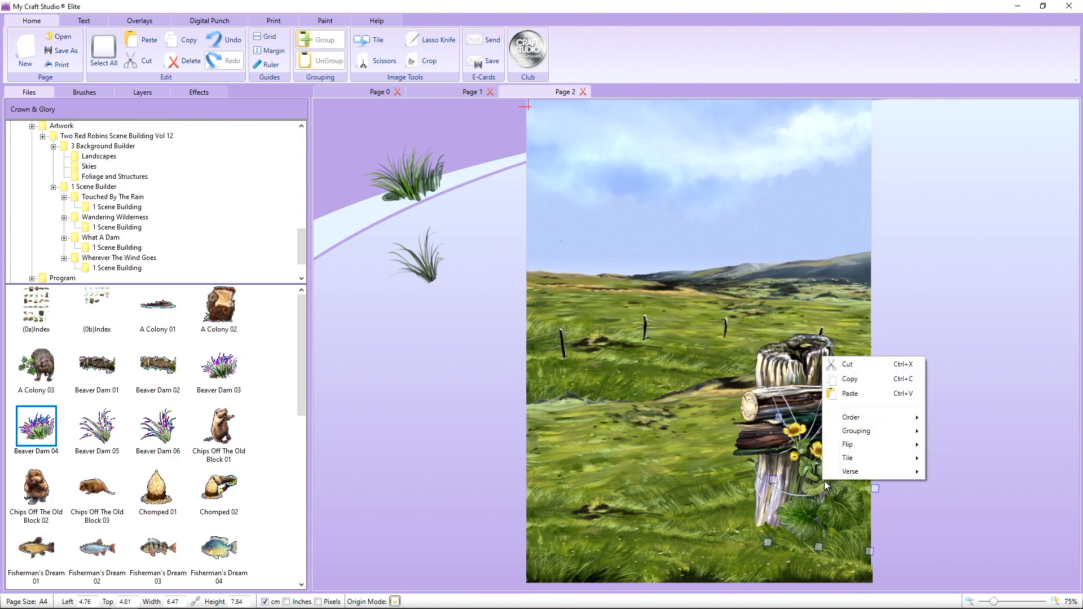
pyautogui.click(794, 401)
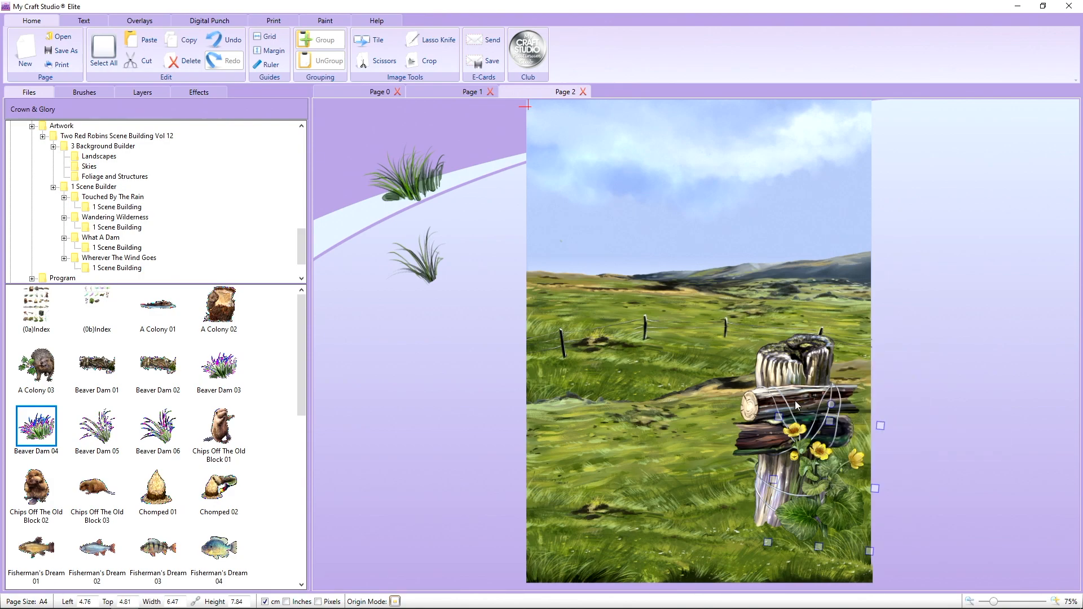
pyautogui.rightClick(668, 465)
pyautogui.click(697, 503)
pyautogui.moveTo(825, 489); pyautogui.dragTo(732, 505)
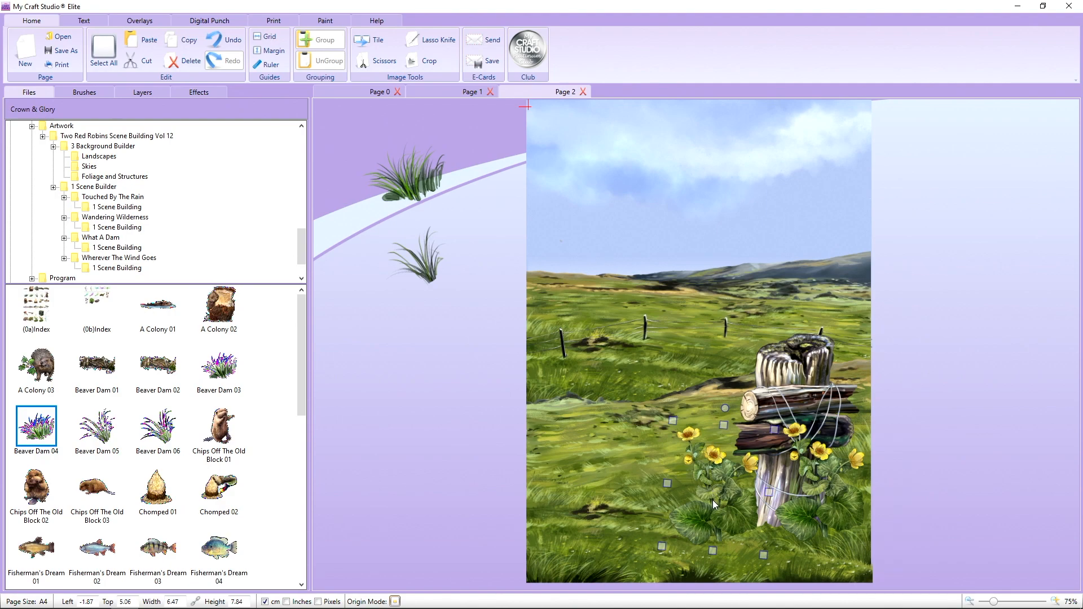
pyautogui.rightClick(713, 490)
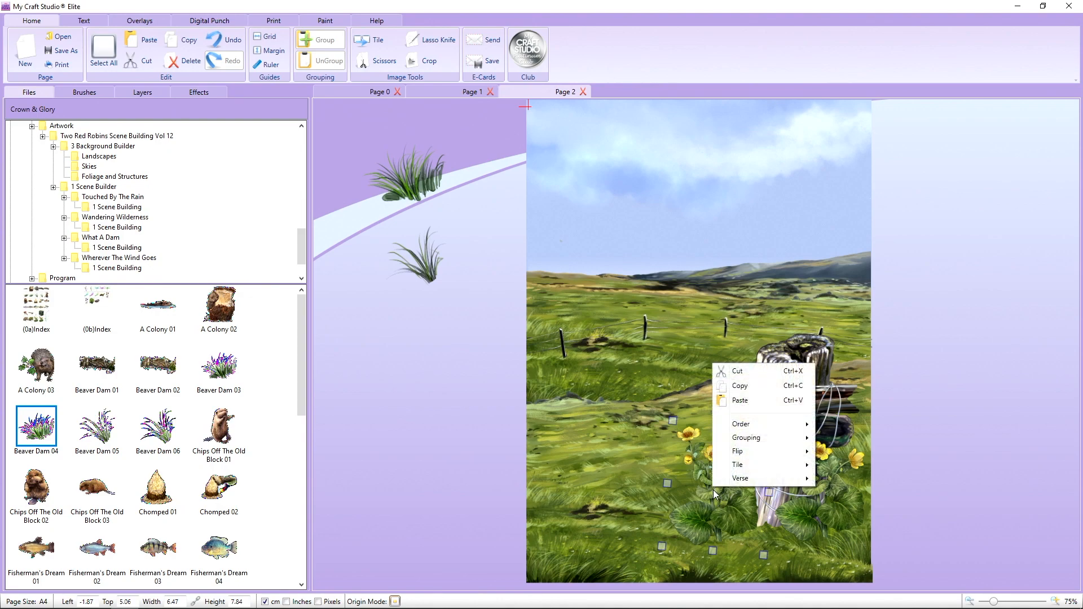
pyautogui.moveTo(765, 455)
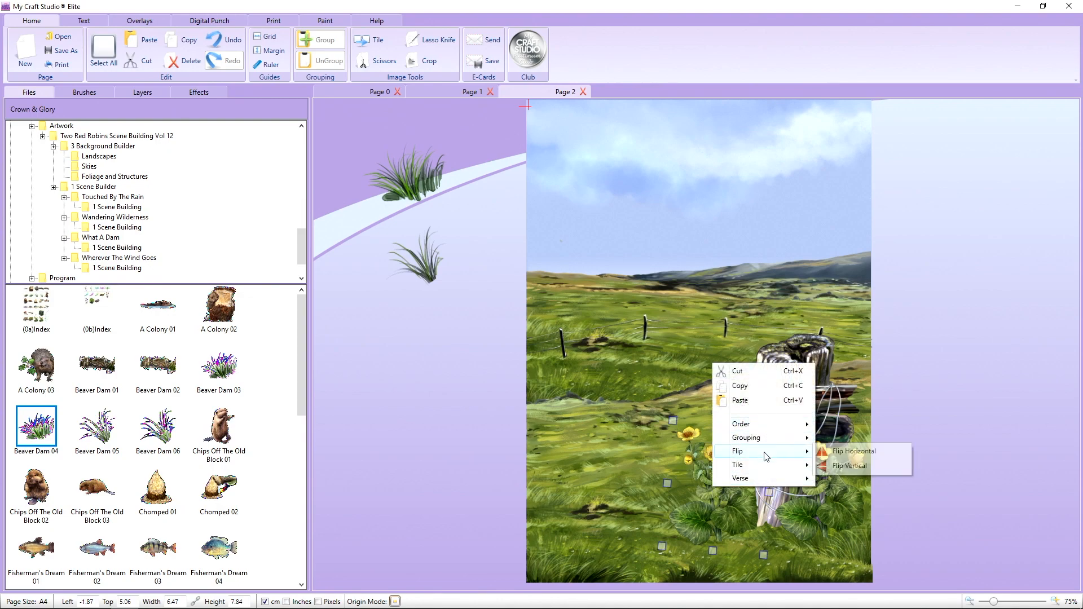
pyautogui.click(848, 454)
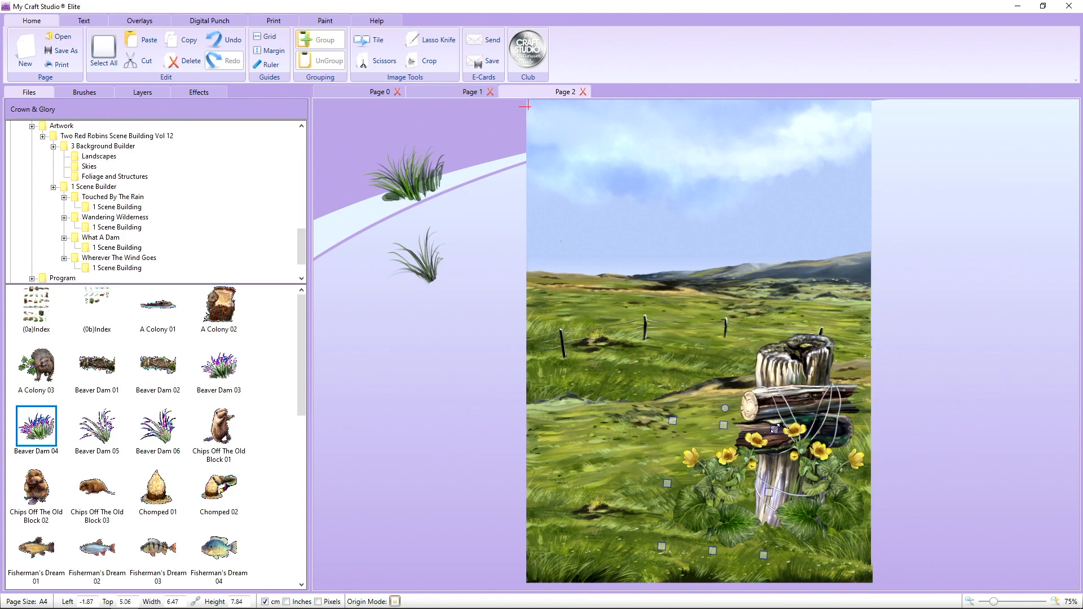
# - Shrink the flipped marigold to about 5.64 × 6.83 cm, tilt it slightly counter-clockwise and set it in front of the post's base
pyautogui.moveTo(775, 430); pyautogui.dragTo(763, 442)
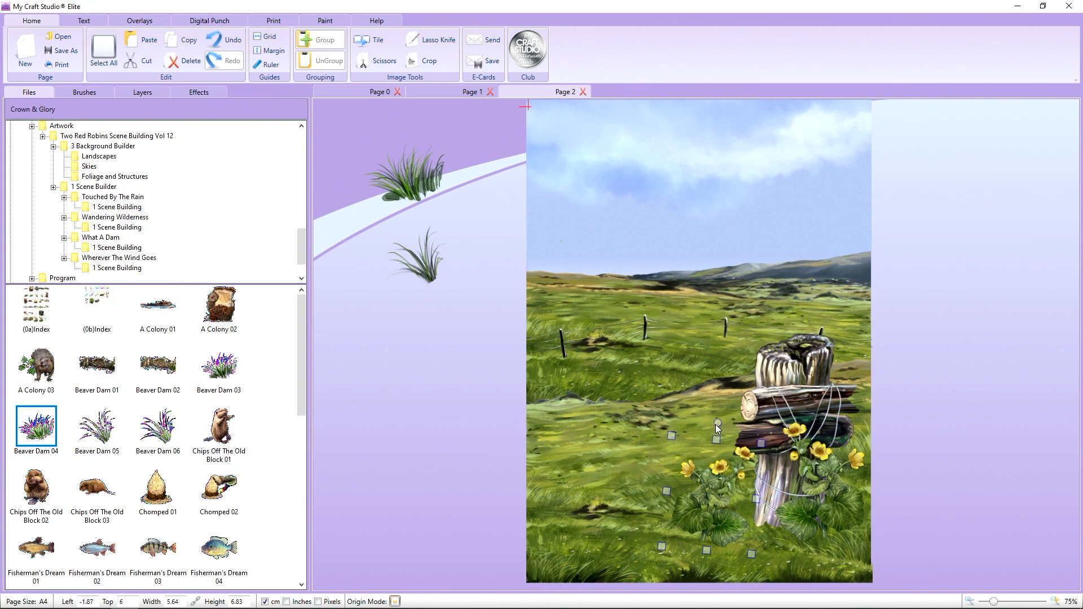
pyautogui.moveTo(715, 423); pyautogui.dragTo(696, 424)
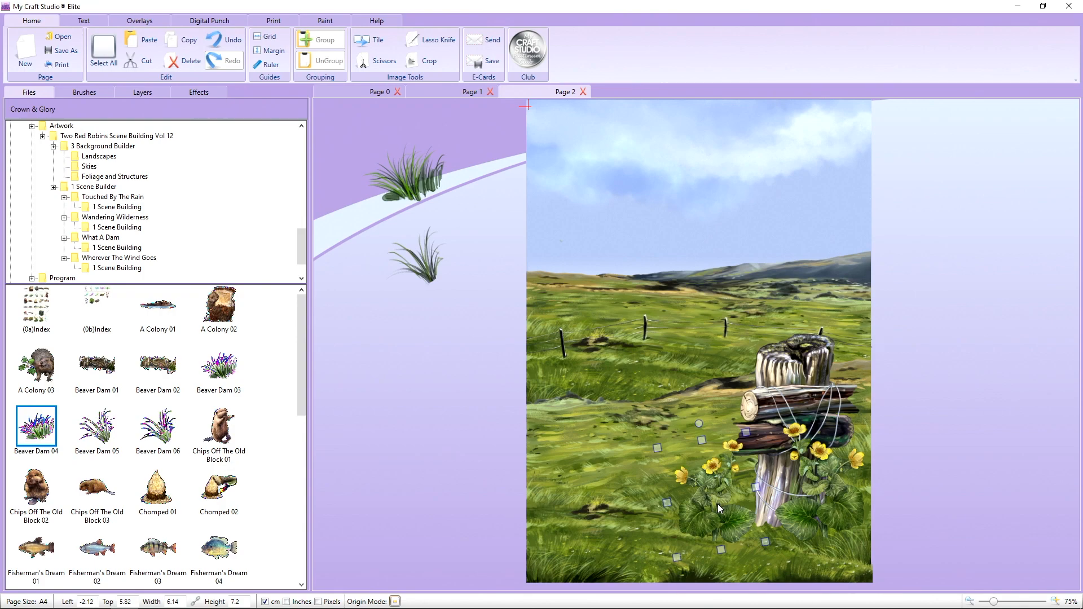
pyautogui.moveTo(717, 503); pyautogui.dragTo(767, 522)
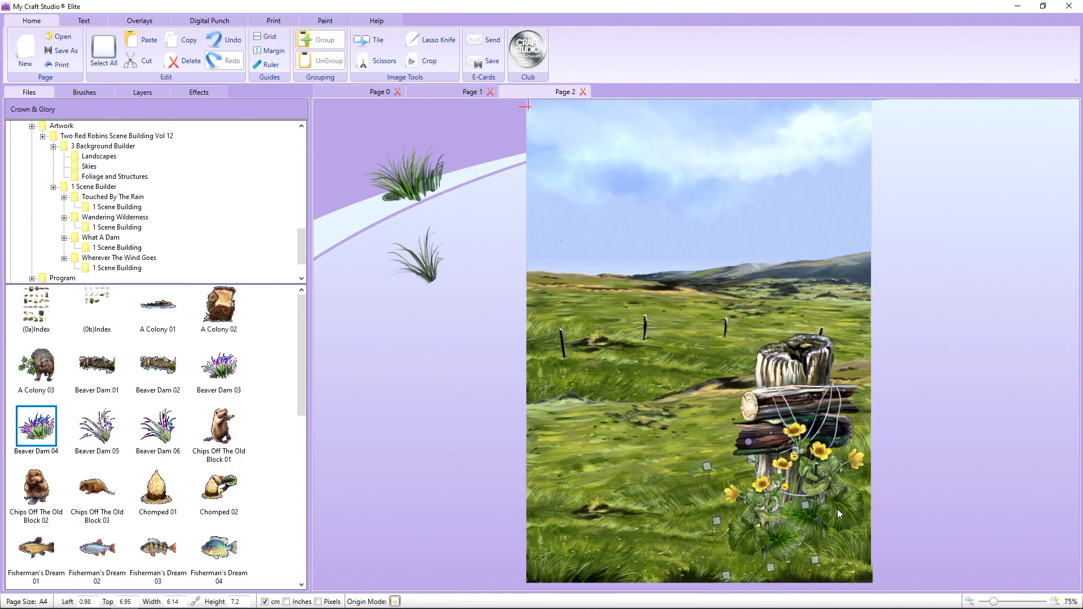
pyautogui.click(966, 488)
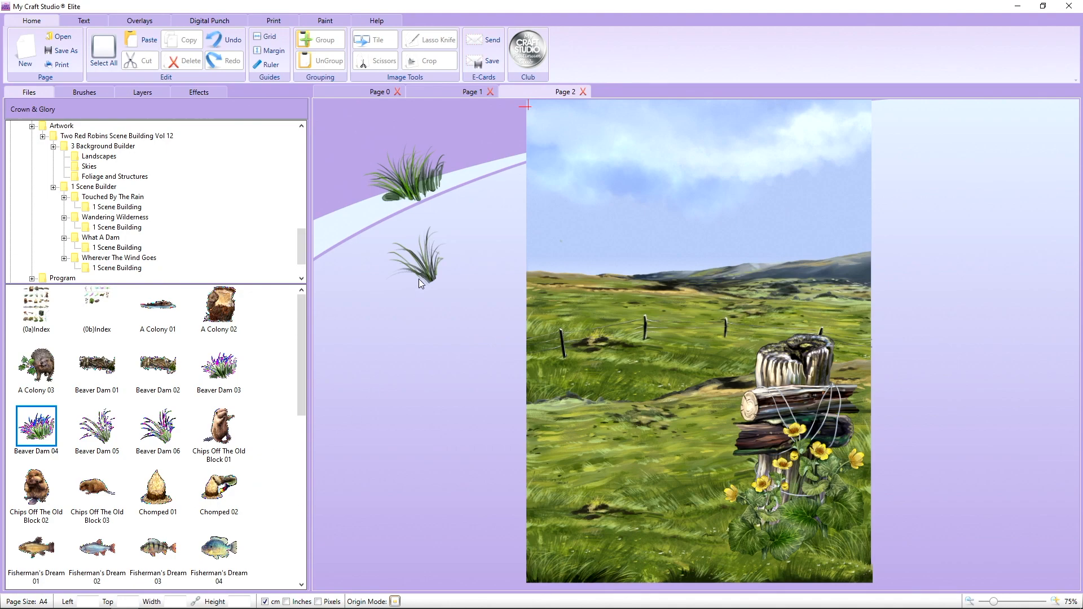
# - Enlarge the spare Beaver Dam 05 tuft to about 5.55 × 5.41 cm and place it between the marigolds, ordered to the front
pyautogui.moveTo(426, 260); pyautogui.dragTo(491, 360)
pyautogui.moveTo(459, 448); pyautogui.dragTo(813, 536)
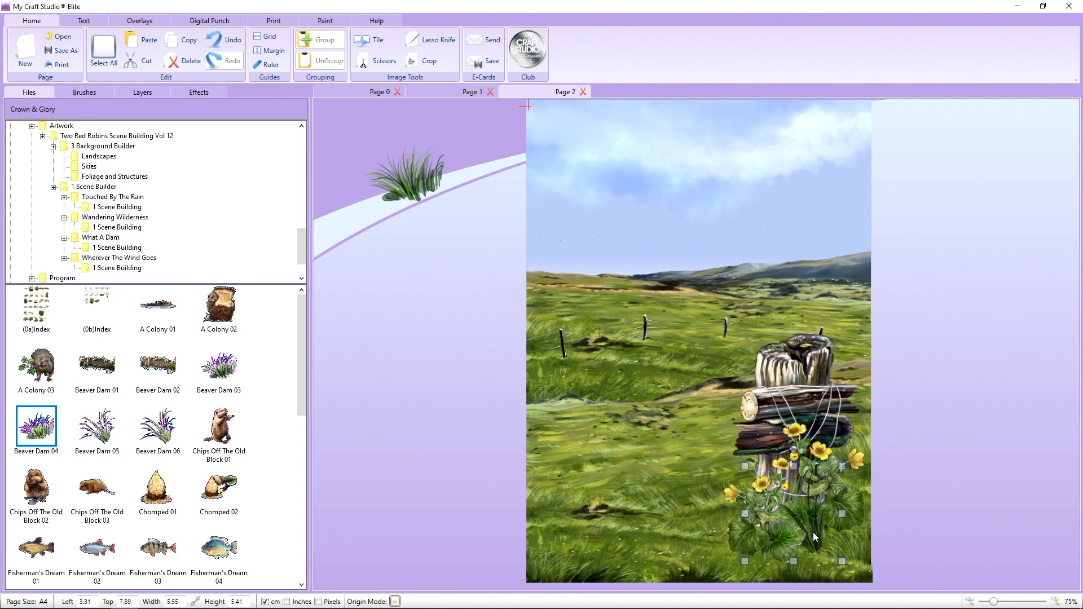
pyautogui.rightClick(813, 532)
pyautogui.moveTo(851, 472)
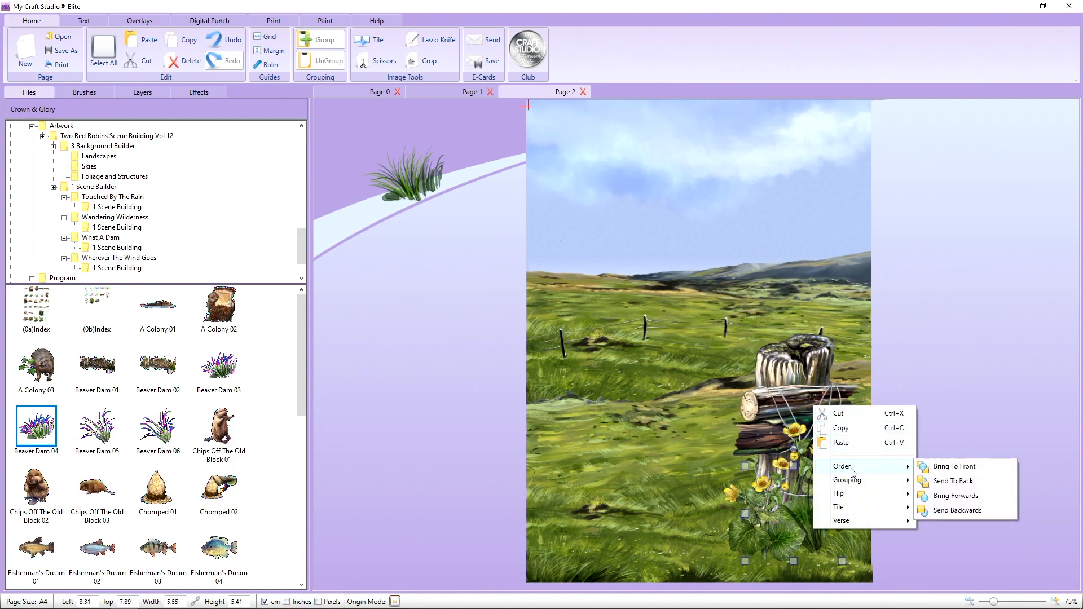
pyautogui.click(939, 470)
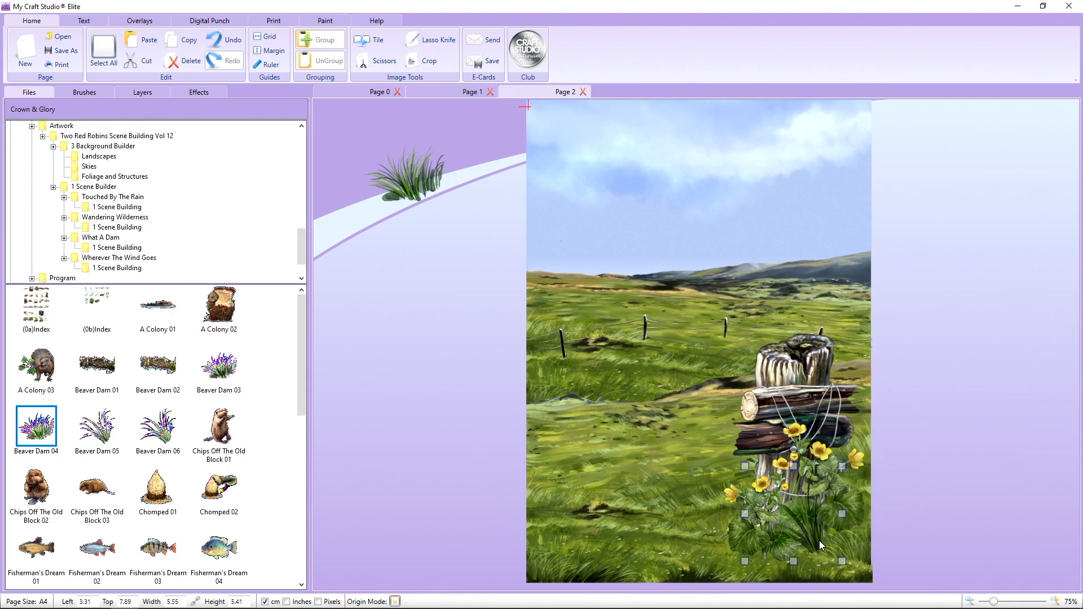
pyautogui.moveTo(819, 540); pyautogui.dragTo(820, 545)
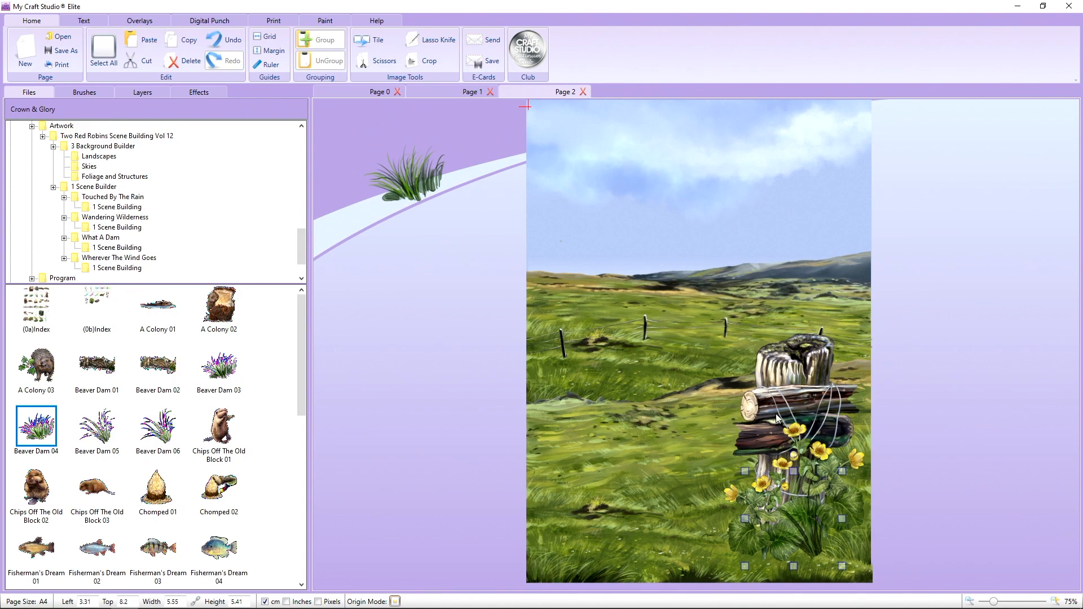
# - Place the spare Beaver Dam 04 clump below the right-hand marigold at the page's edge and bring it to the front
pyautogui.moveTo(396, 191); pyautogui.dragTo(821, 545)
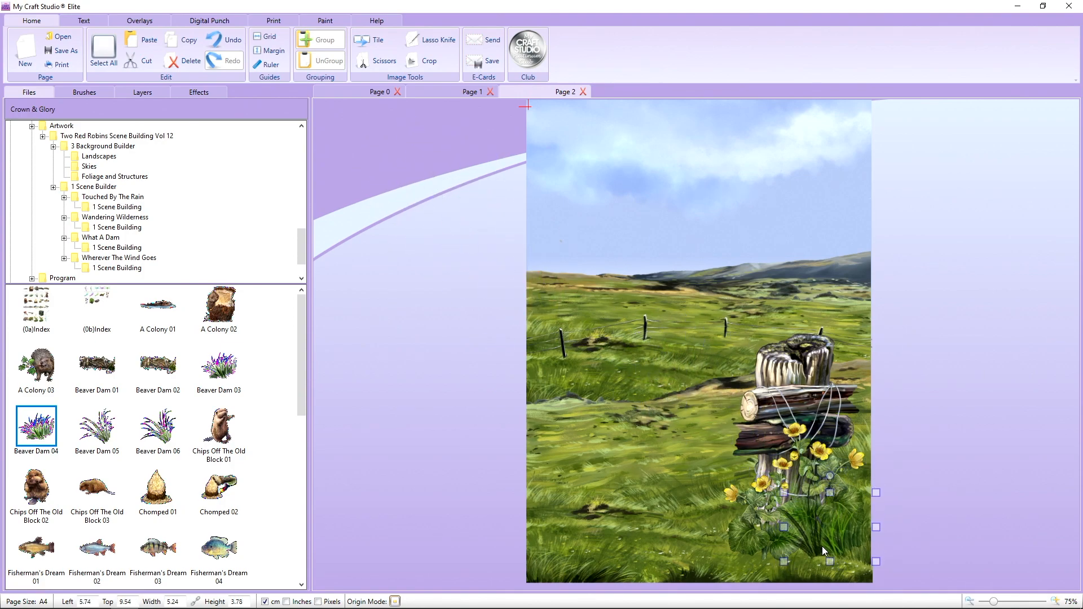
pyautogui.rightClick(851, 531)
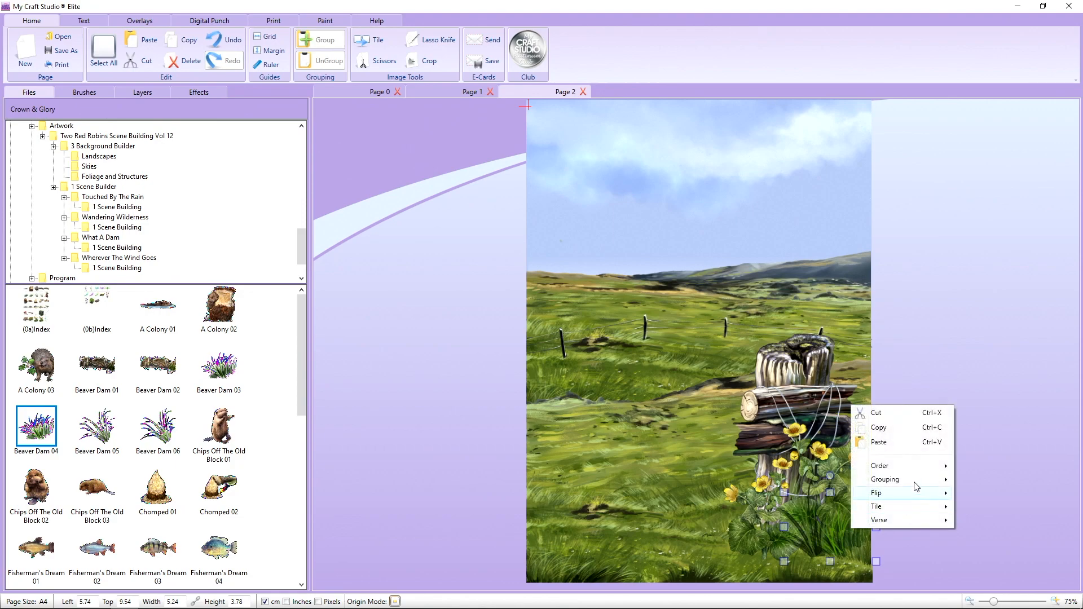
pyautogui.moveTo(920, 466)
pyautogui.click(980, 468)
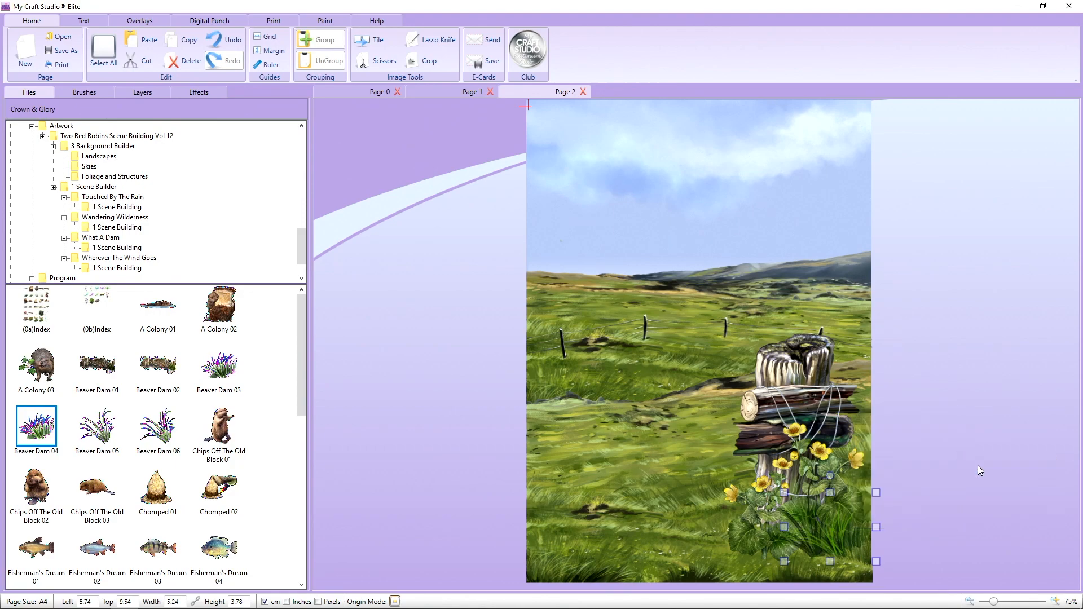
pyautogui.moveTo(853, 540); pyautogui.dragTo(858, 540)
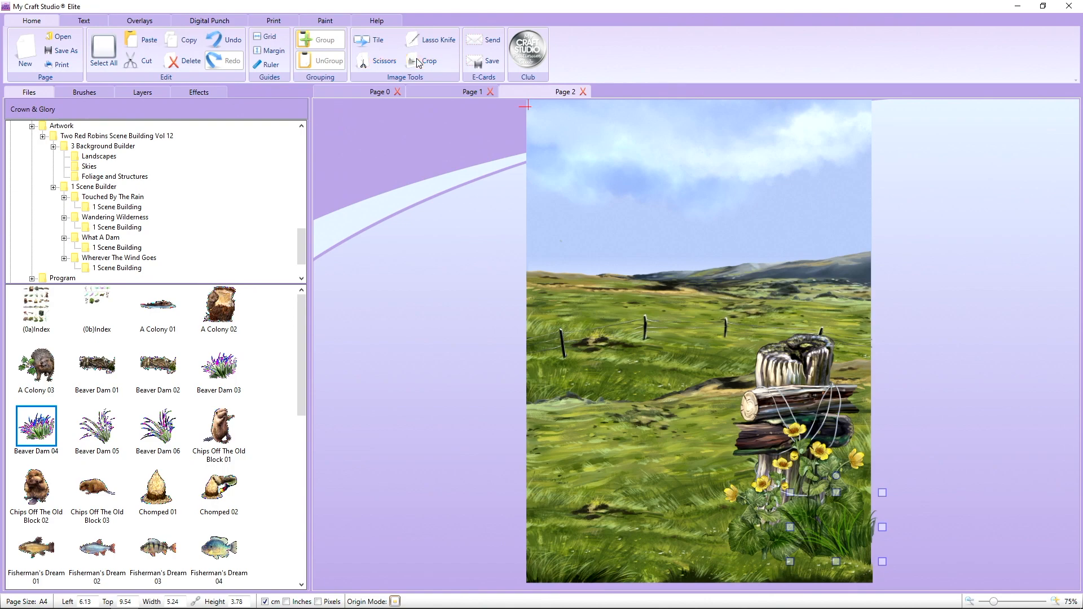
# - Crop the right side of the Beaver Dam 04 clump back to the edge of the page
pyautogui.click(848, 543)
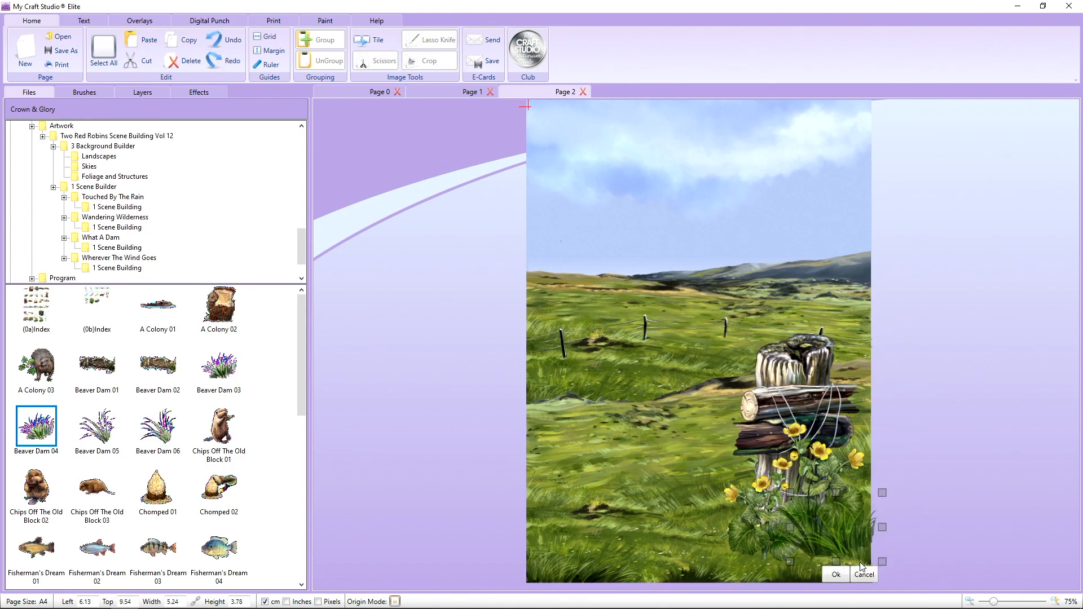
pyautogui.moveTo(882, 528); pyautogui.dragTo(874, 532)
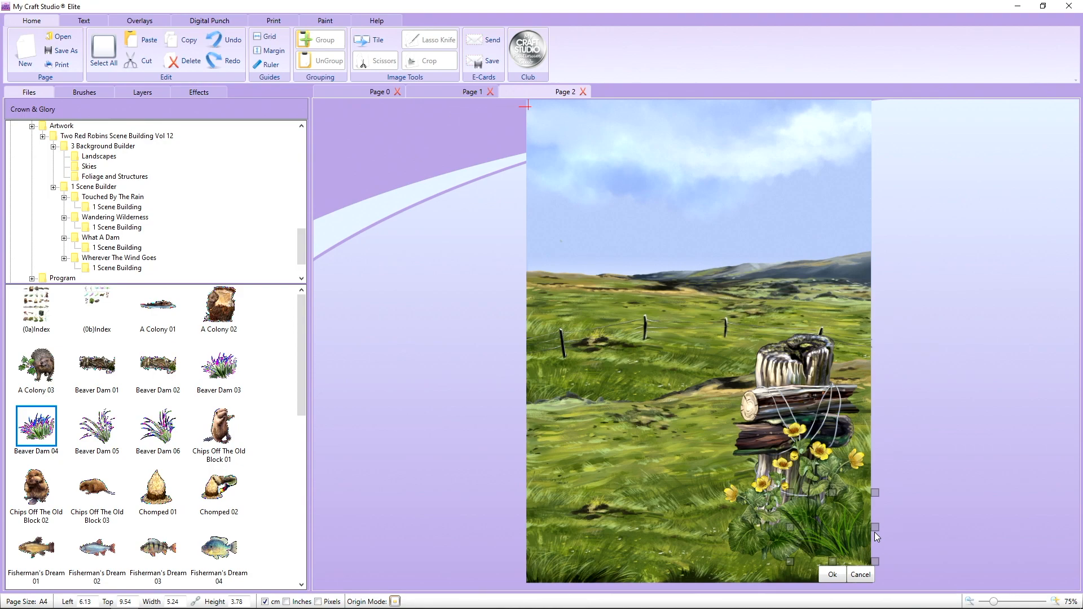
pyautogui.click(832, 575)
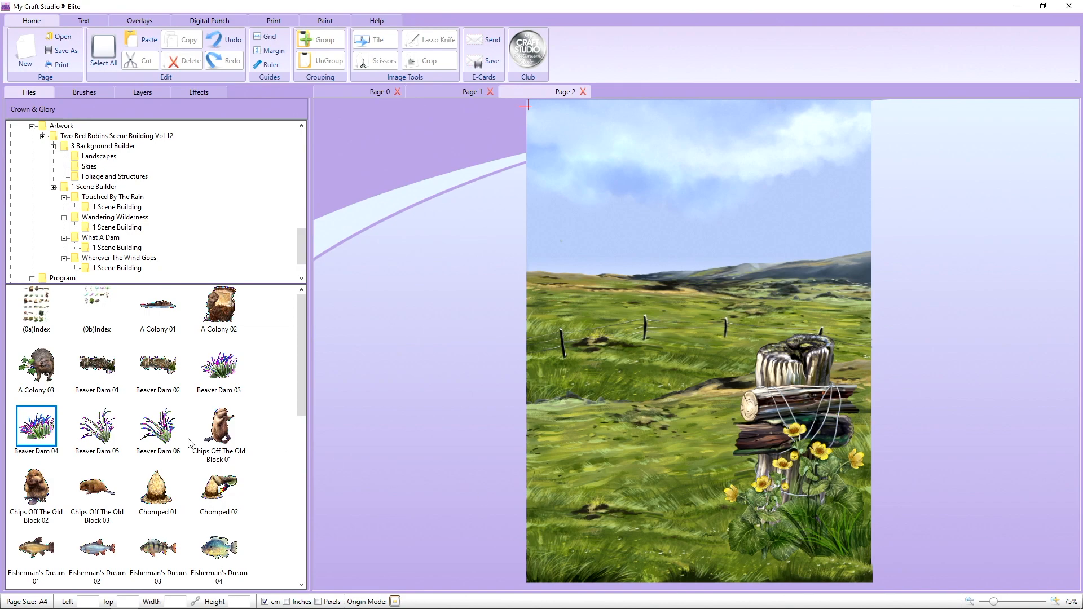
# - Add another Beaver Dam 05 tuft about 7.41 × 7.23 cm, rotate it clockwise and place it over the left side of the post's base
pyautogui.moveTo(92, 434); pyautogui.dragTo(375, 310)
pyautogui.click(480, 448)
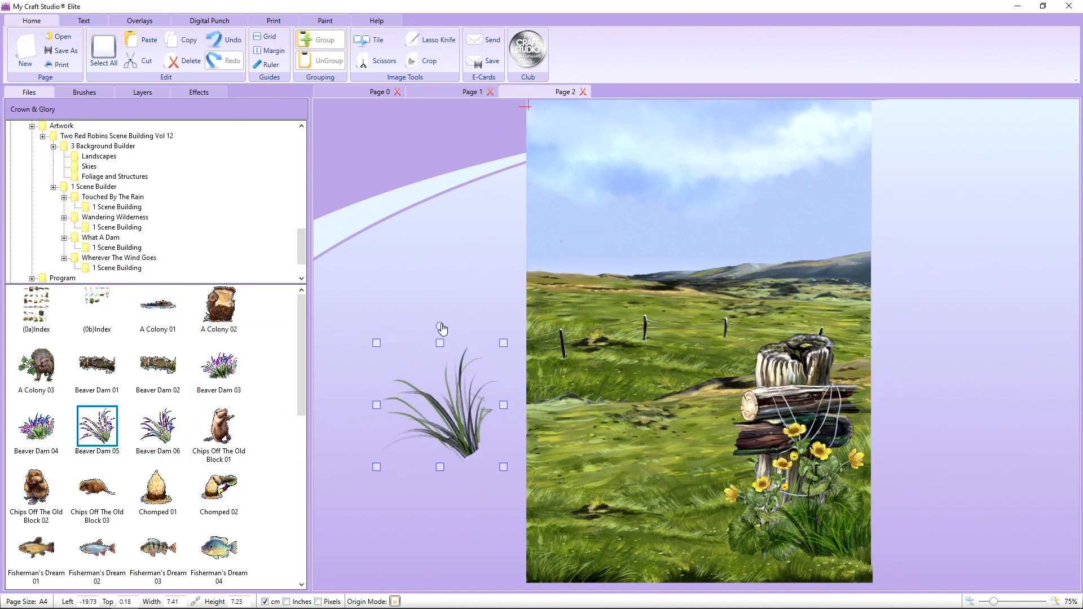
pyautogui.moveTo(440, 324); pyautogui.dragTo(465, 333)
pyautogui.moveTo(451, 452); pyautogui.dragTo(752, 500)
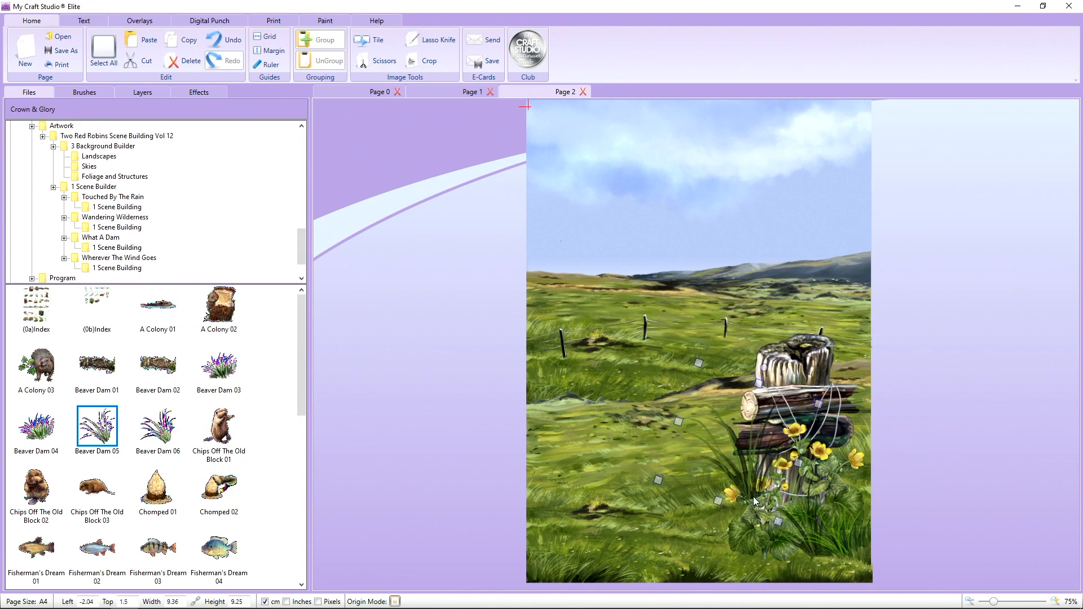
# - Send the tall grass tuft backwards five times to layer it behind the marigolds and the post
pyautogui.rightClick(752, 460)
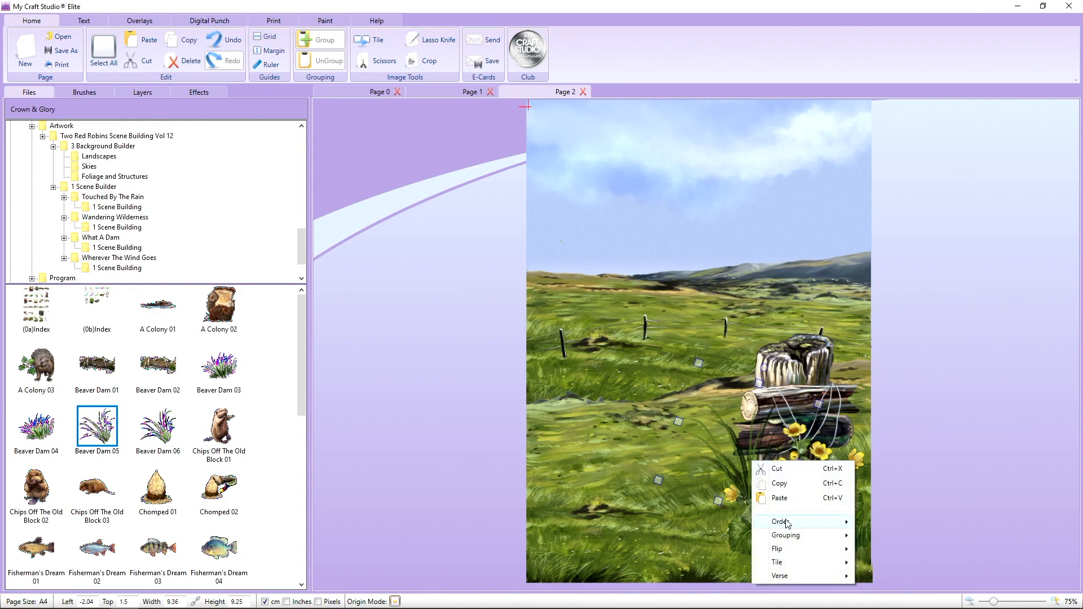
pyautogui.moveTo(787, 524)
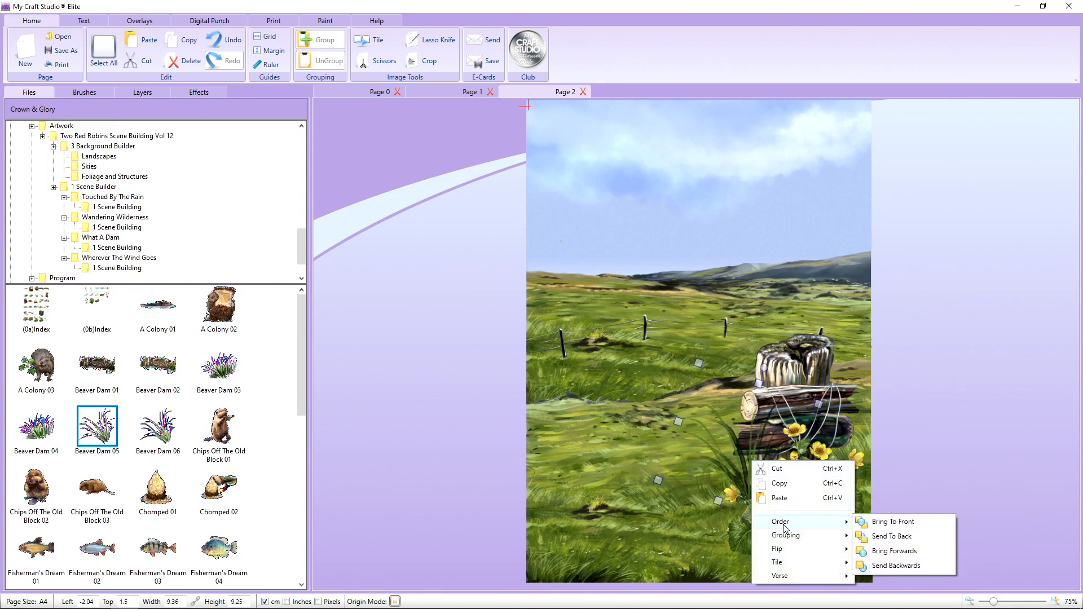
pyautogui.click(916, 570)
pyautogui.rightClick(747, 465)
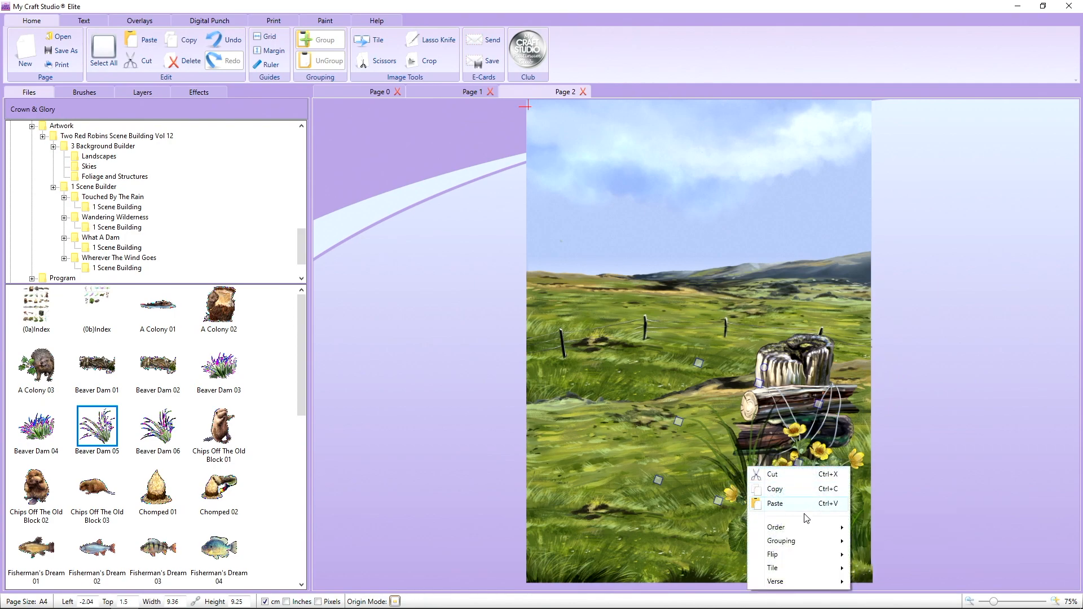
pyautogui.moveTo(804, 527)
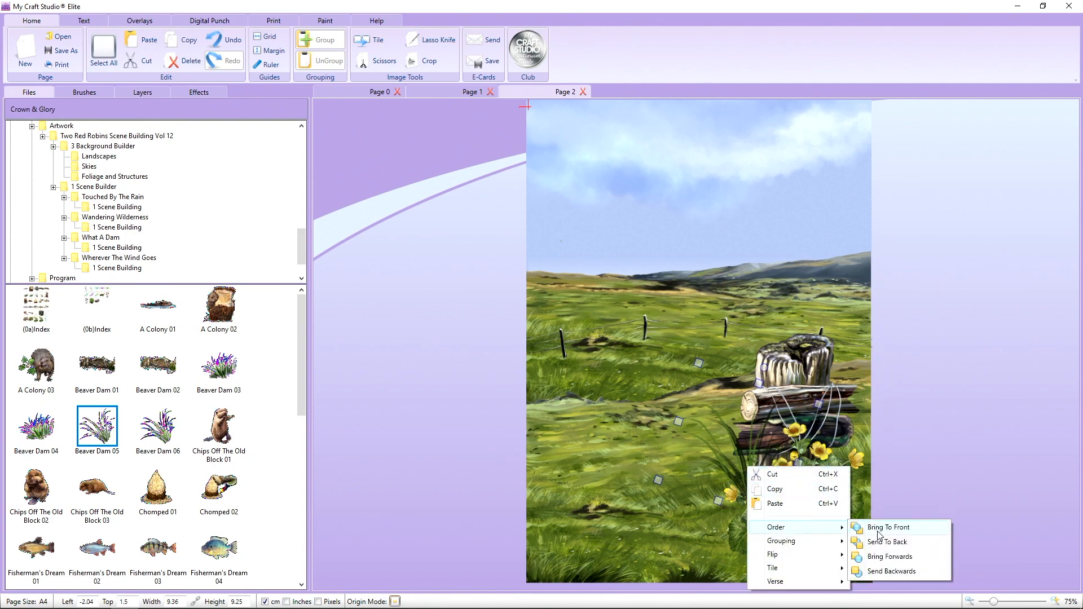
pyautogui.click(891, 571)
pyautogui.rightClick(736, 454)
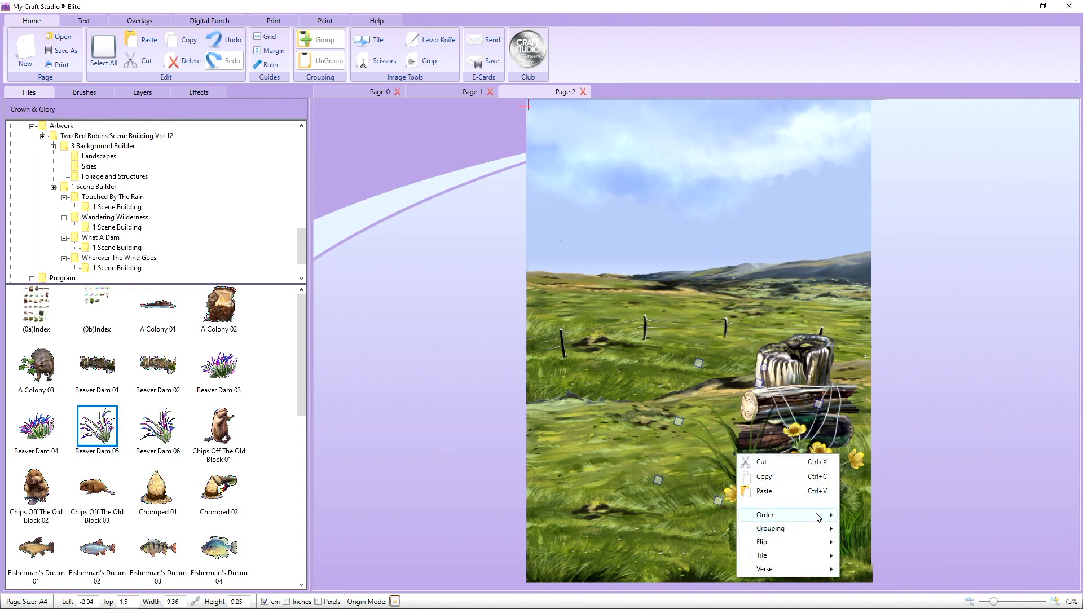
pyautogui.moveTo(817, 517)
pyautogui.click(894, 571)
pyautogui.rightClick(755, 463)
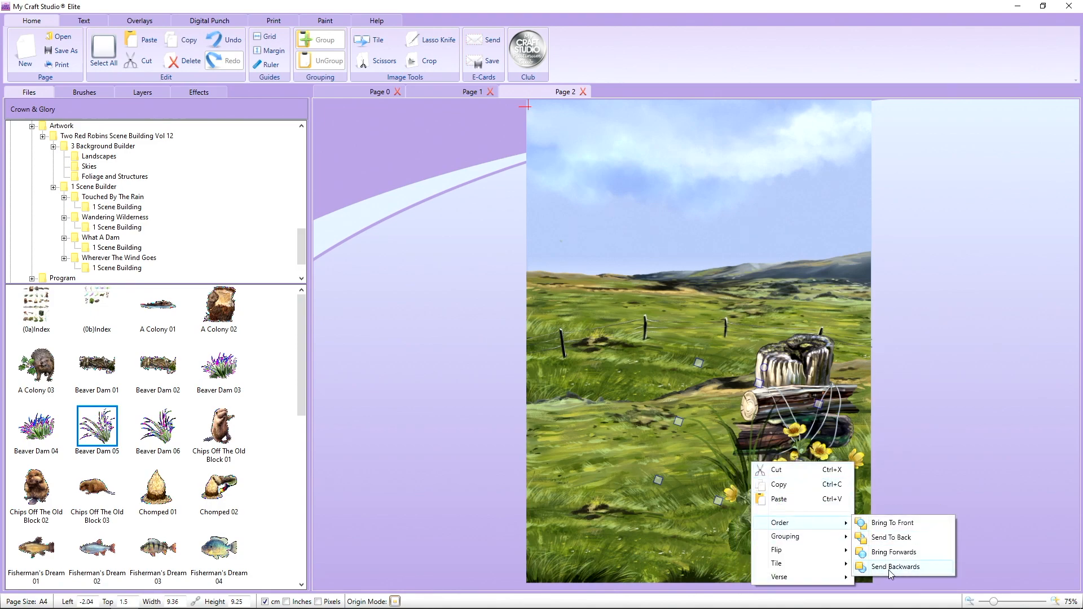
pyautogui.click(891, 572)
pyautogui.rightClick(743, 448)
pyautogui.moveTo(799, 514)
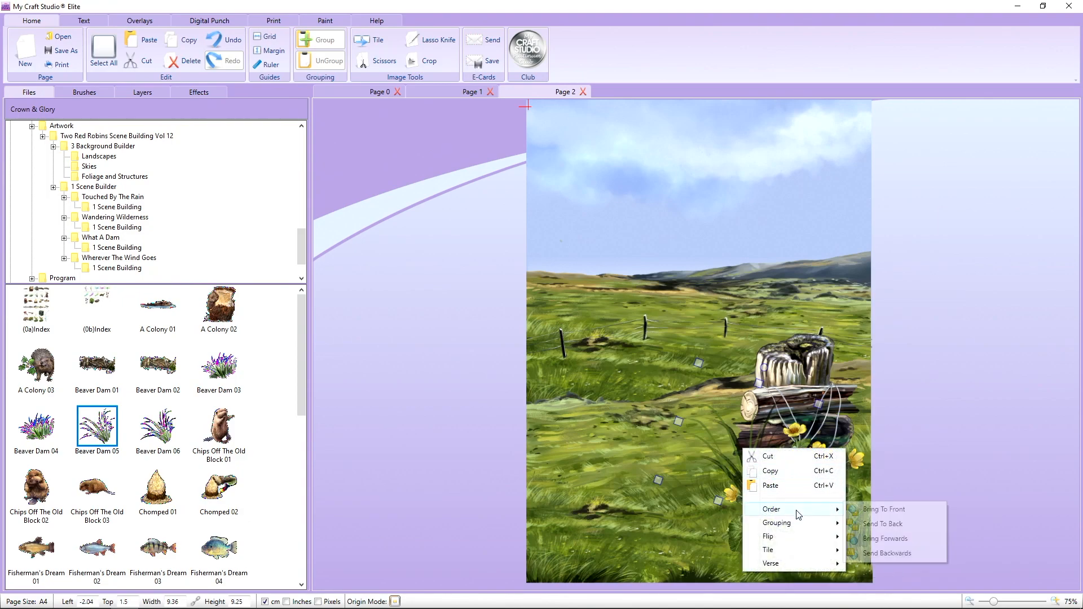
pyautogui.click(880, 555)
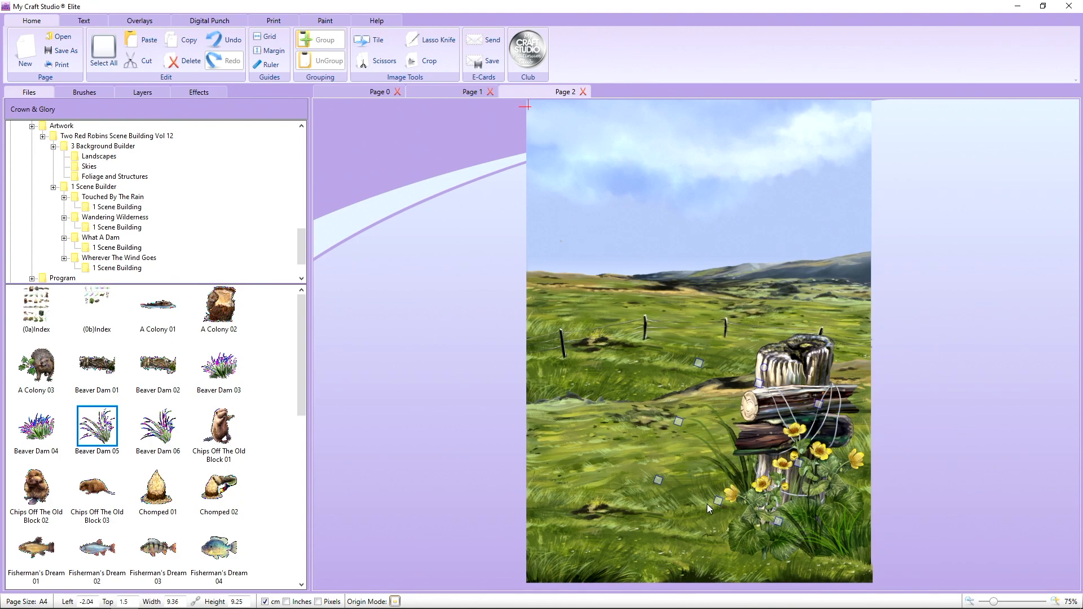
# - Add a smaller Beaver Dam 05 tuft, about 4.71 × 4.6 cm, in front of the left marigold's outer leaves
pyautogui.moveTo(99, 418); pyautogui.dragTo(732, 507)
pyautogui.moveTo(691, 465); pyautogui.dragTo(617, 449)
pyautogui.moveTo(746, 518); pyautogui.dragTo(749, 527)
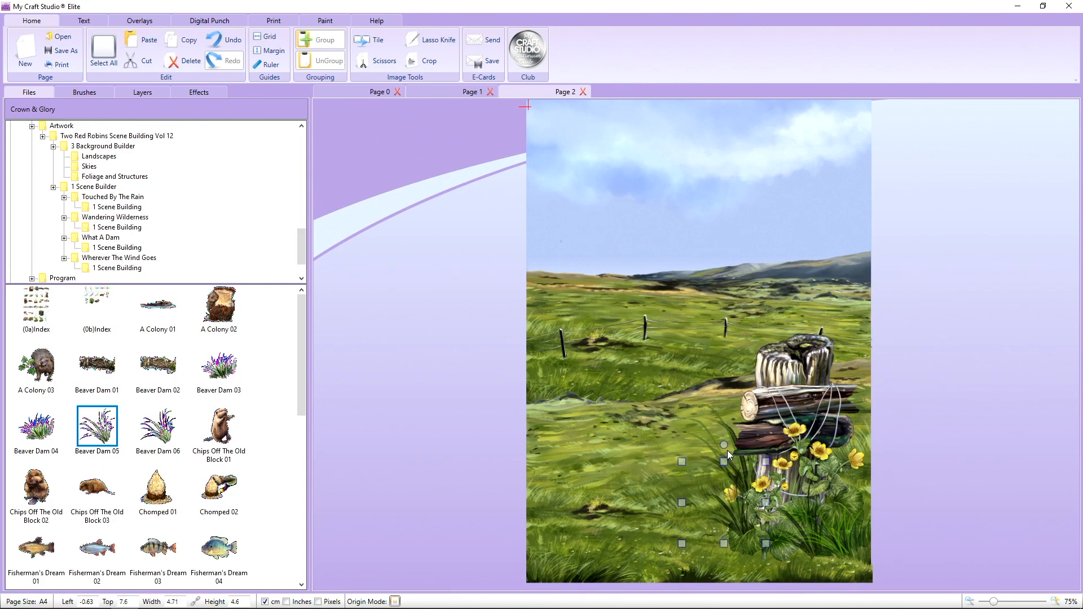
# - Tilt the small grass tuft slightly clockwise and send it backwards three times so it sits behind the left marigold's leaves
pyautogui.moveTo(725, 445); pyautogui.dragTo(733, 446)
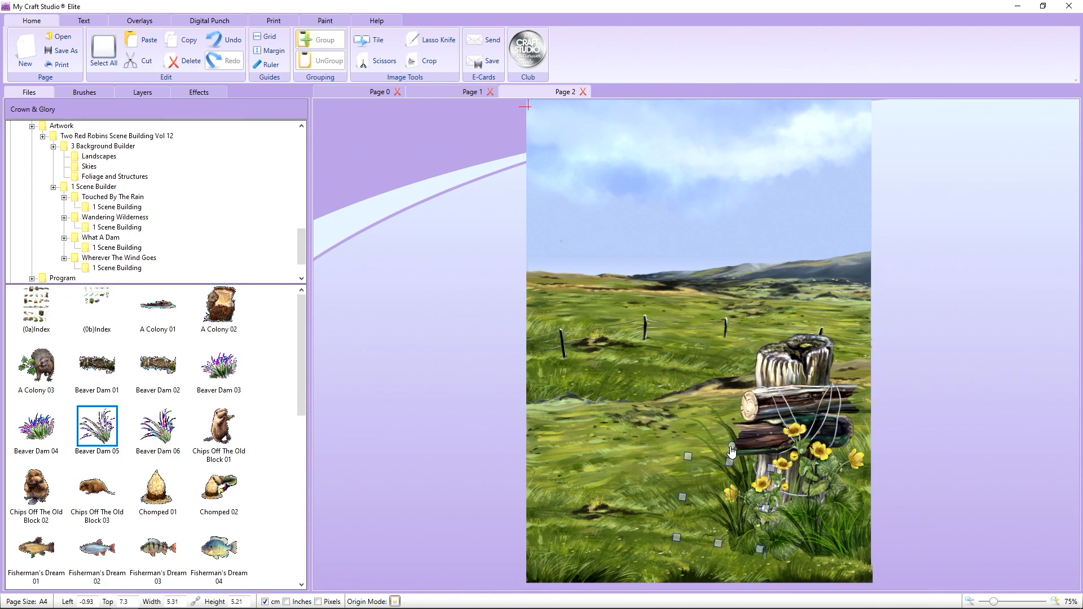
pyautogui.rightClick(740, 499)
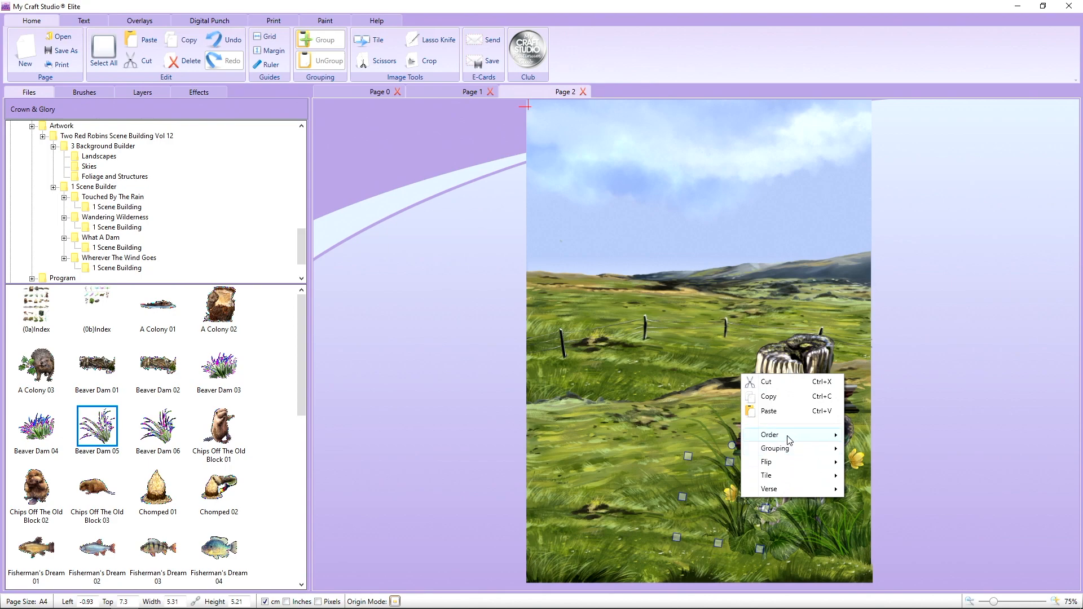
pyautogui.moveTo(791, 437)
pyautogui.click(886, 479)
pyautogui.rightClick(740, 512)
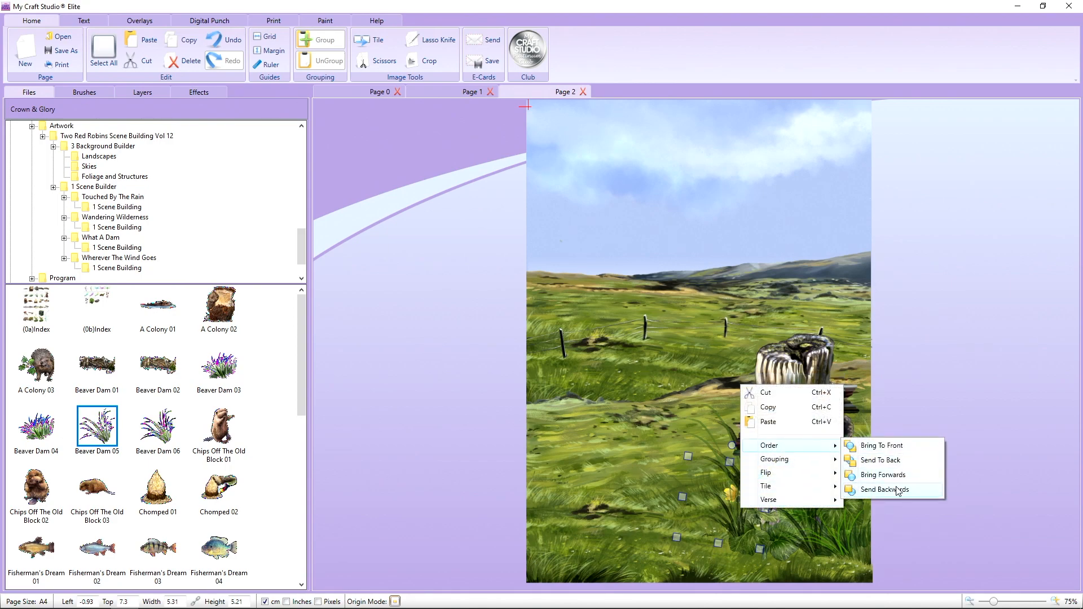
pyautogui.click(894, 495)
pyautogui.rightClick(751, 493)
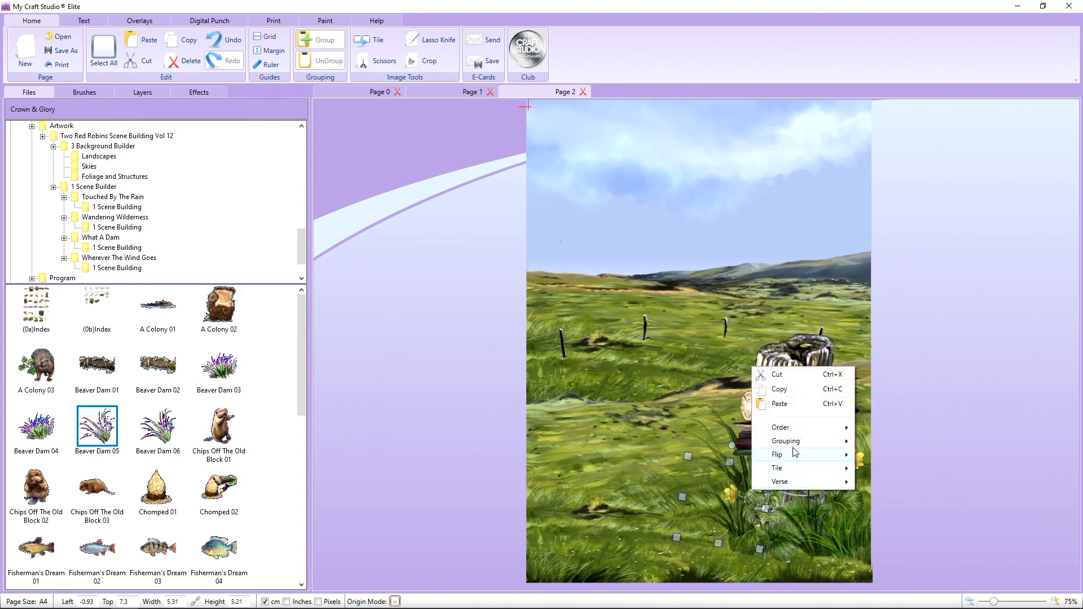
pyautogui.moveTo(794, 431)
pyautogui.click(894, 471)
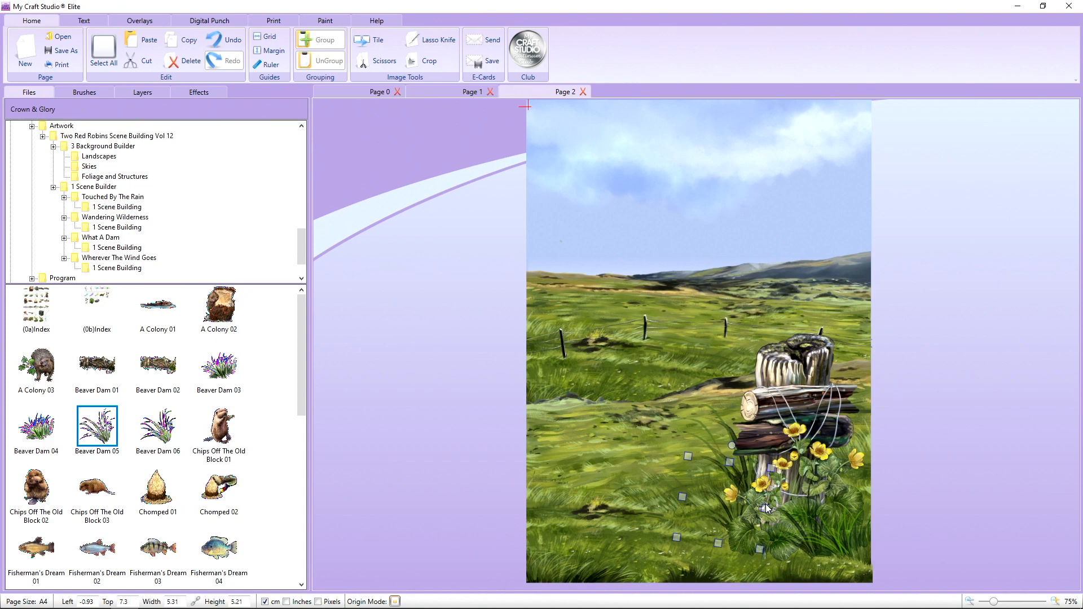
pyautogui.click(881, 485)
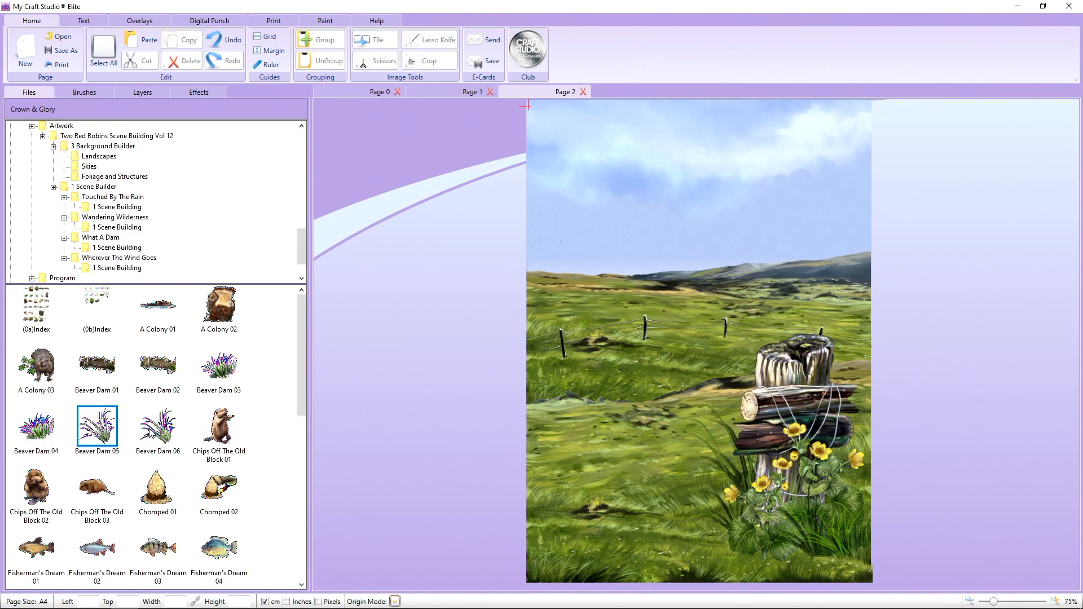
# - Add another Beaver Dam 05 tuft, about 3.81 × 3.72 cm, beside the page and flip it horizontally
pyautogui.moveTo(116, 420); pyautogui.dragTo(405, 364)
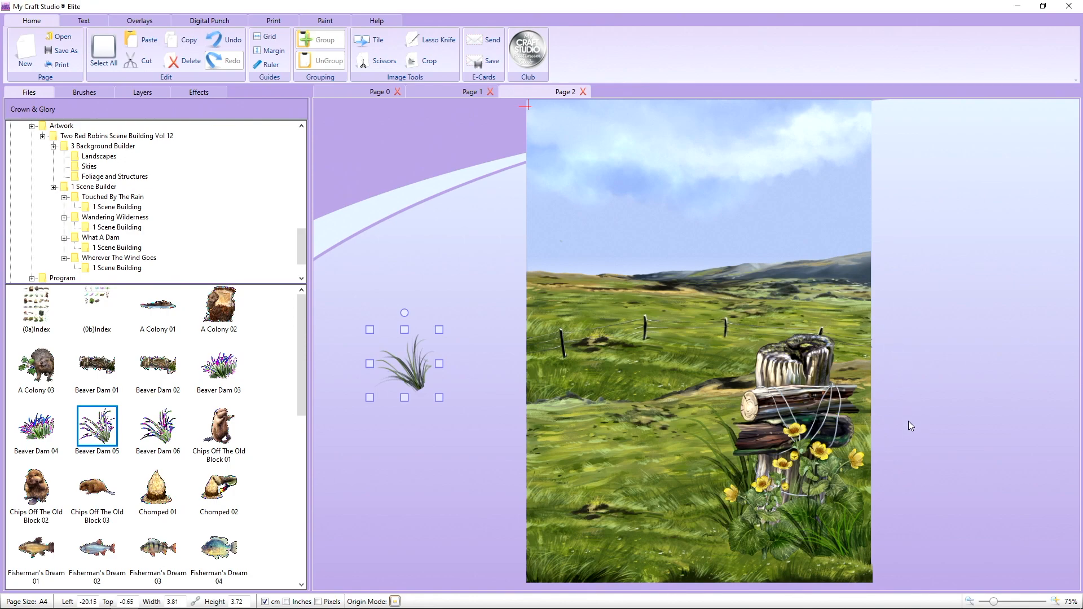
pyautogui.rightClick(393, 361)
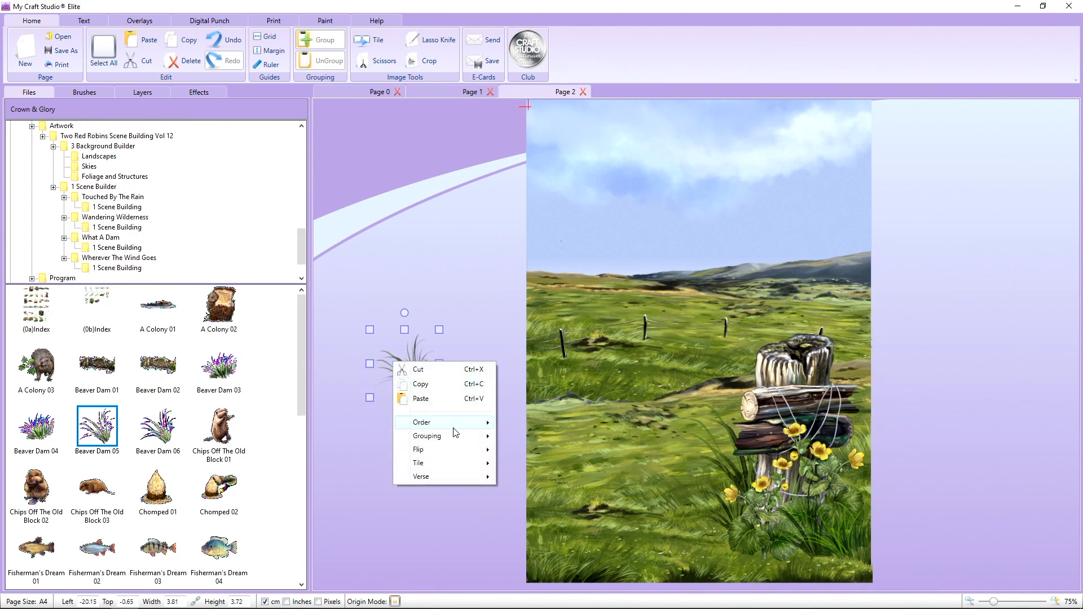
pyautogui.moveTo(455, 450)
pyautogui.click(520, 454)
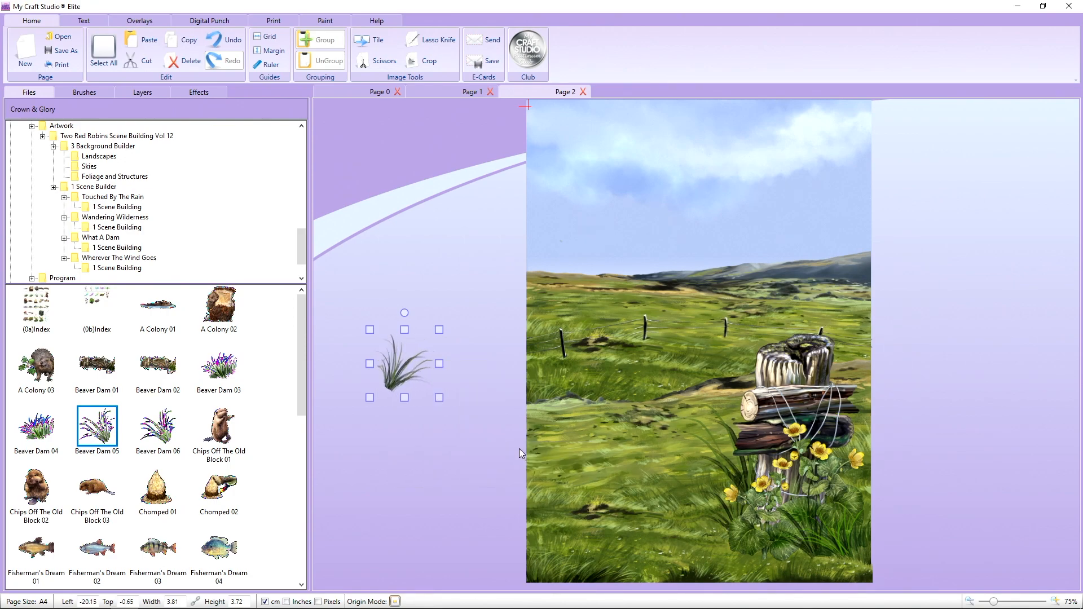
# - Enlarge the mirrored tuft to about 6.72 × 6.57 cm, rotate it to nearly upright and place it over the post's right side
pyautogui.moveTo(439, 330); pyautogui.dragTo(407, 278)
pyautogui.moveTo(422, 377); pyautogui.dragTo(838, 454)
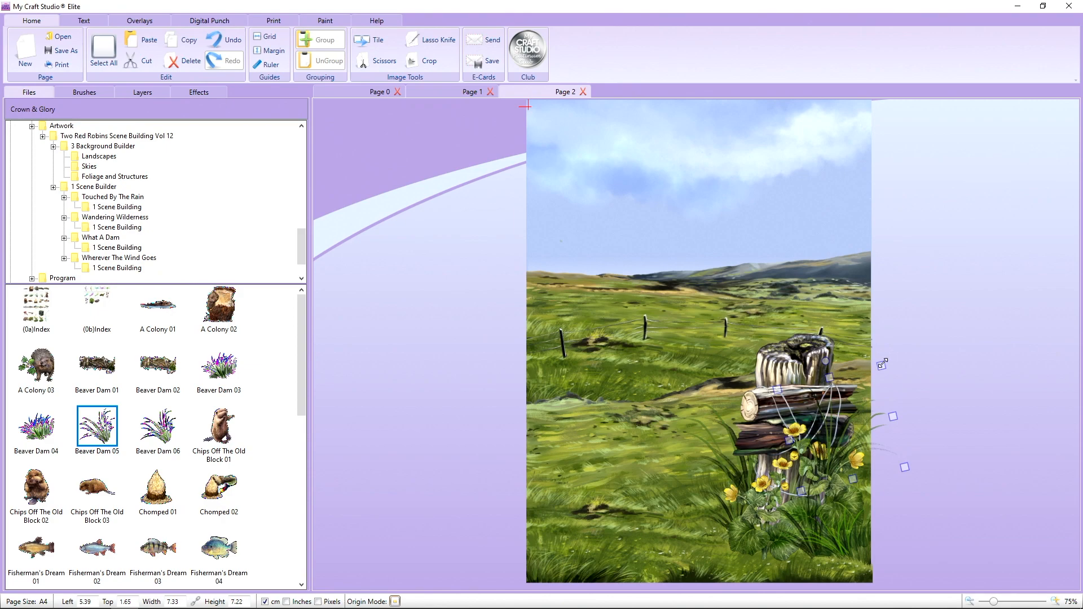
pyautogui.moveTo(882, 364); pyautogui.dragTo(890, 342)
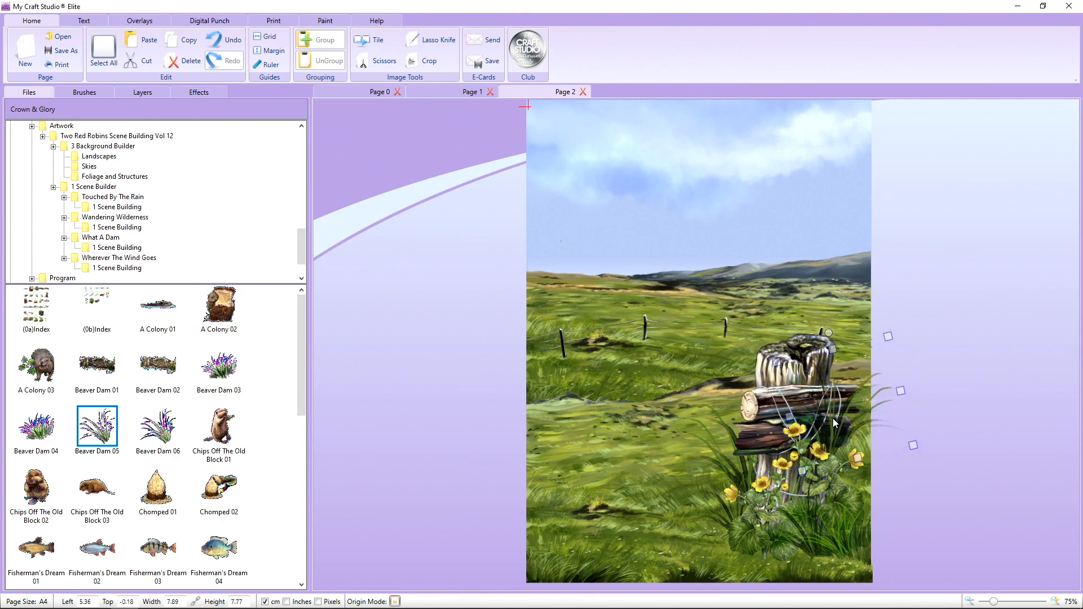
pyautogui.moveTo(842, 412); pyautogui.dragTo(828, 418)
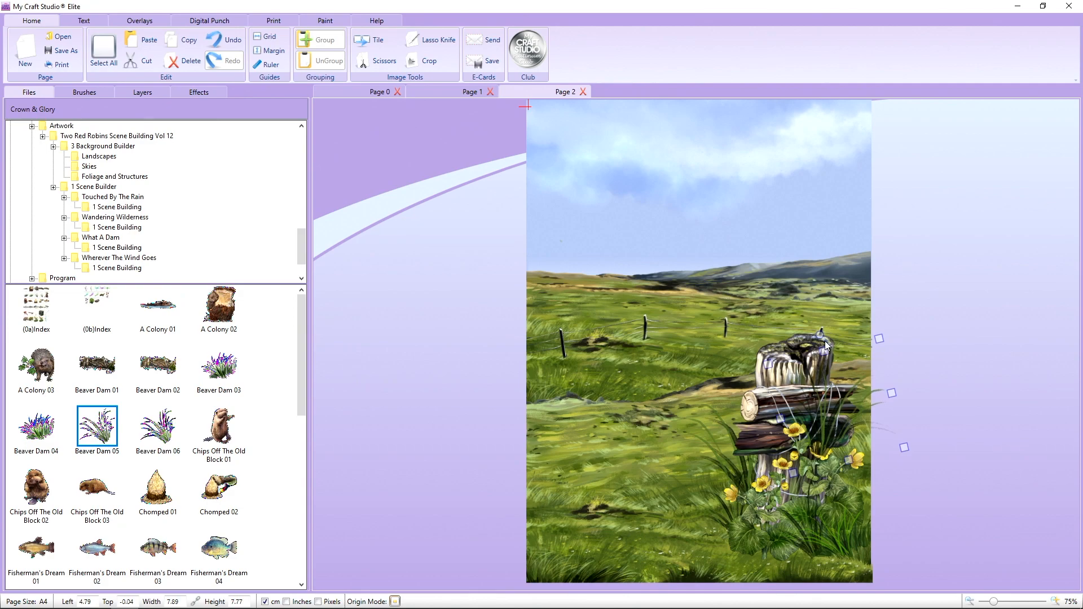
pyautogui.moveTo(820, 337); pyautogui.dragTo(837, 334)
pyautogui.moveTo(817, 421); pyautogui.dragTo(835, 461)
# - Send the mirrored grass tuft backwards repeatedly until it is layered behind the marigolds
pyautogui.rightClick(835, 458)
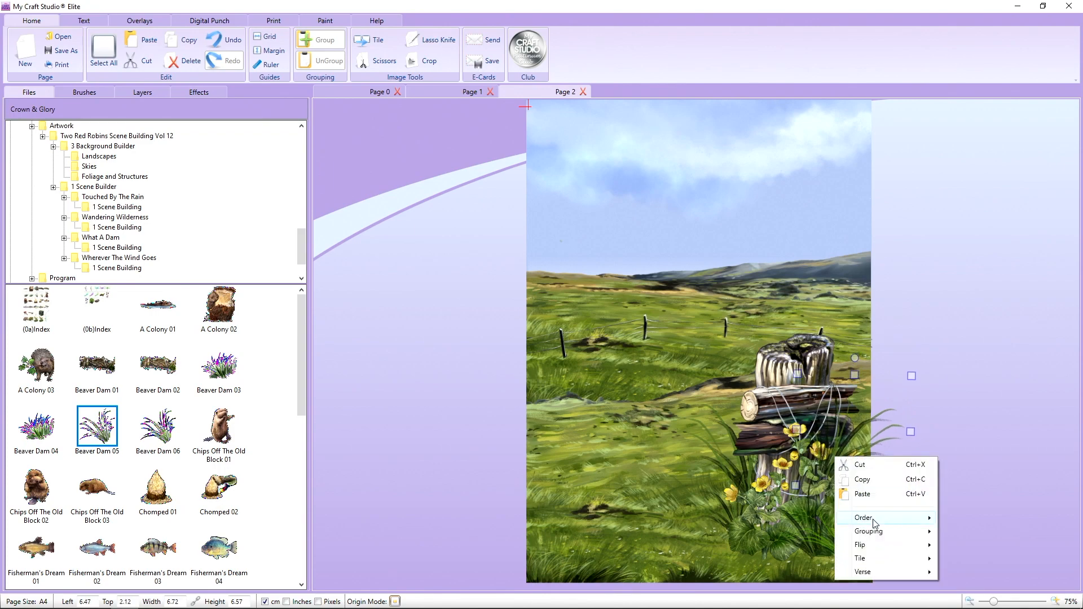
pyautogui.moveTo(908, 518)
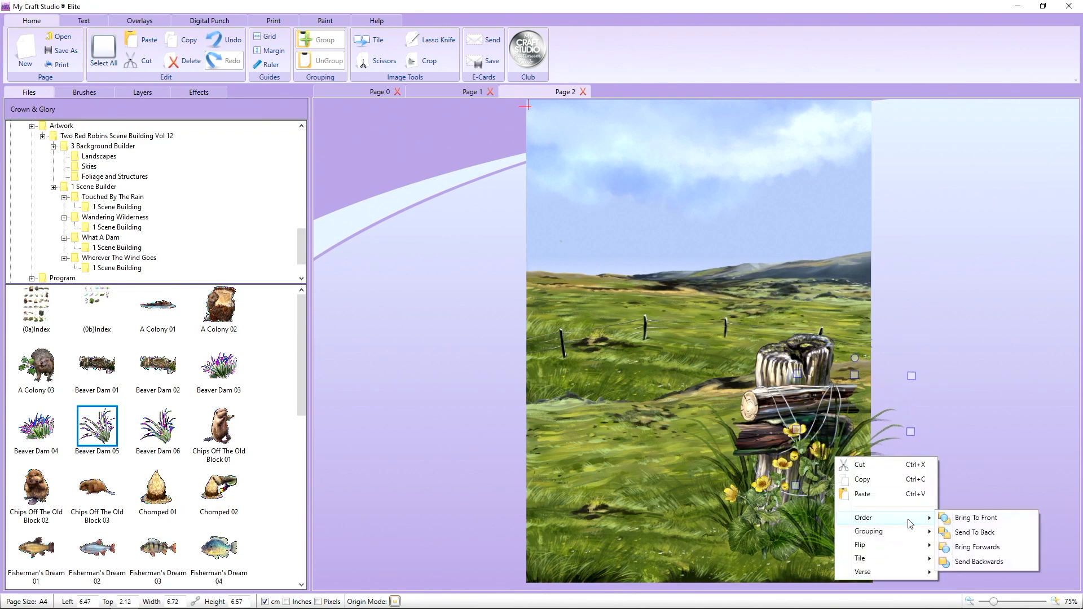
pyautogui.click(981, 566)
pyautogui.rightClick(836, 459)
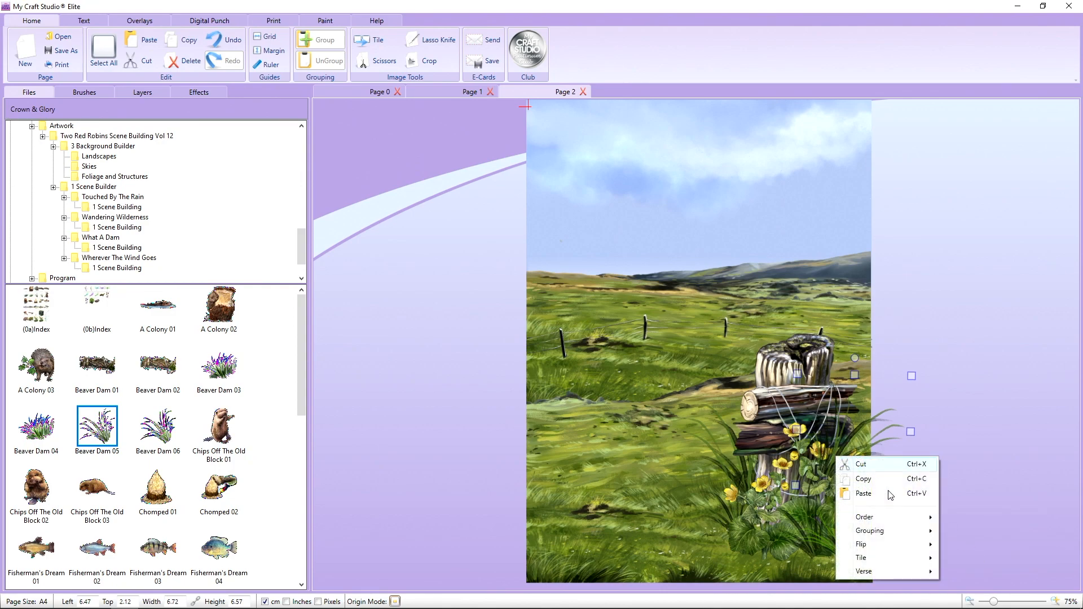
pyautogui.moveTo(894, 517)
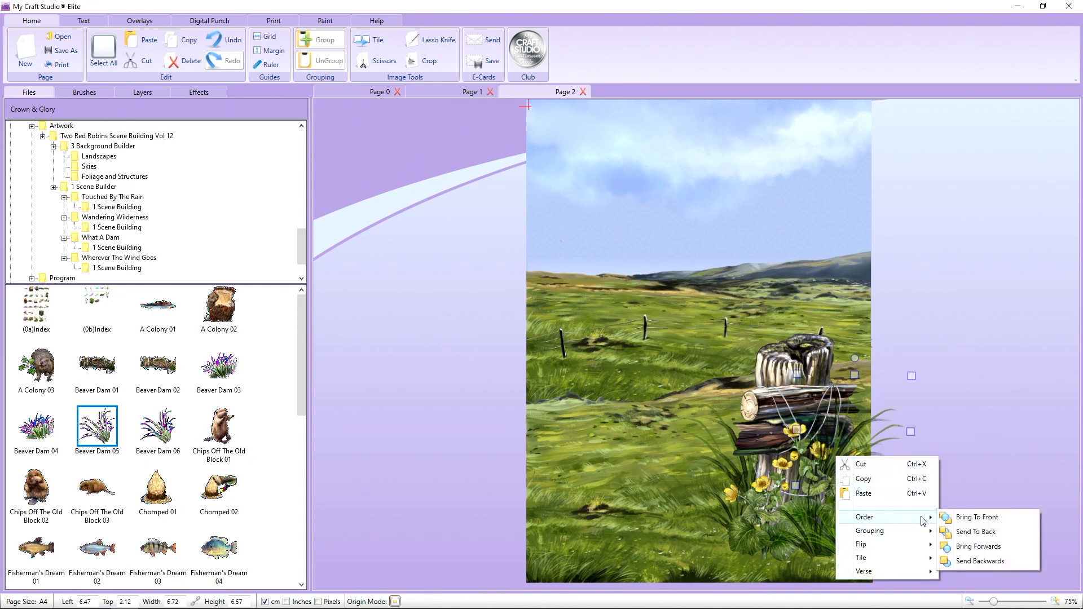
pyautogui.click(978, 560)
pyautogui.rightClick(841, 463)
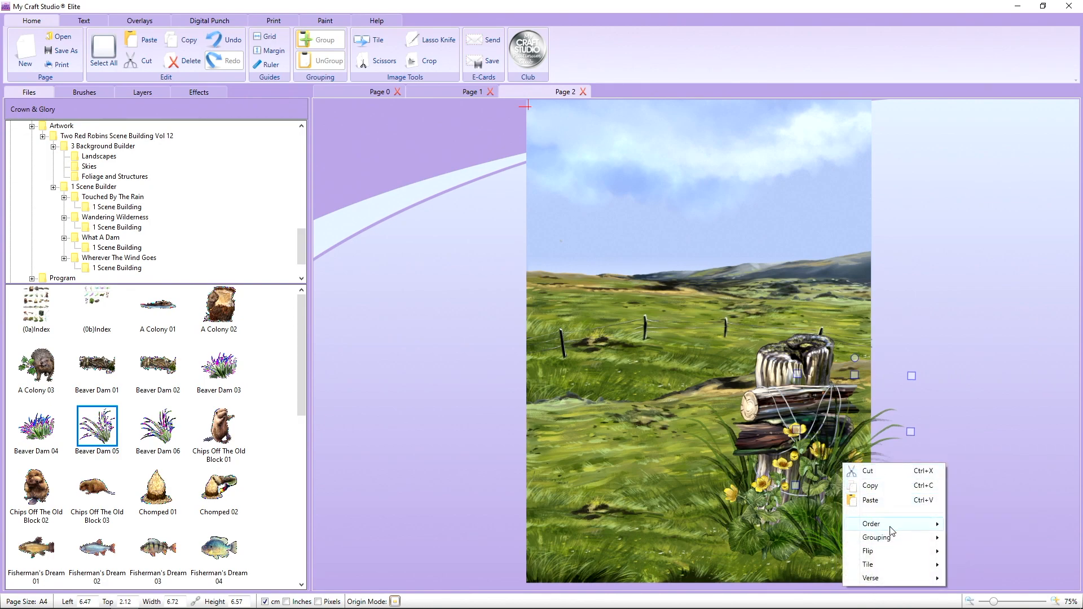
pyautogui.moveTo(894, 529)
pyautogui.click(974, 569)
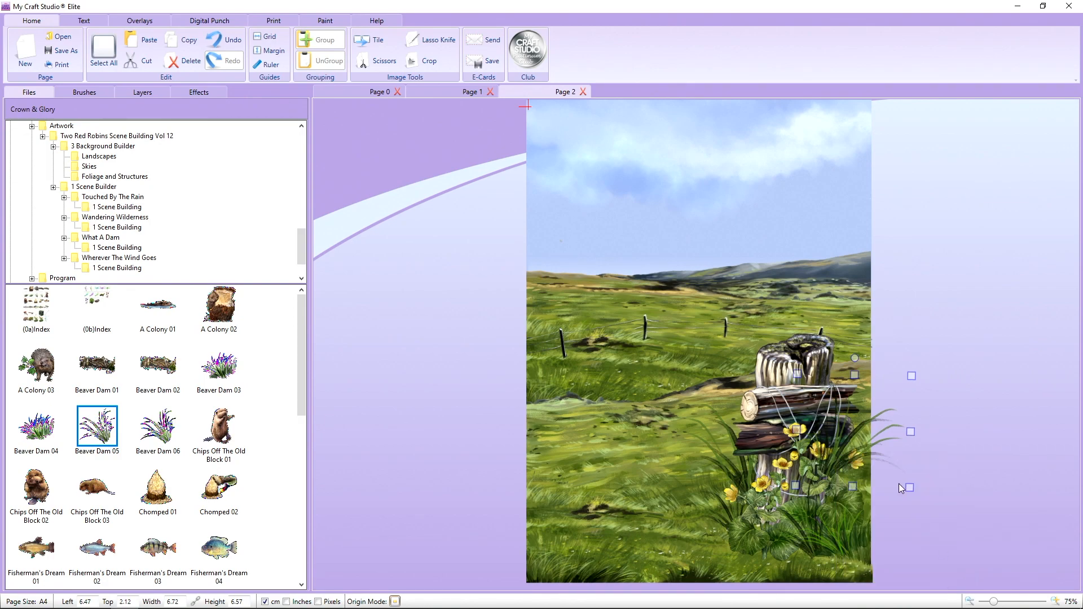
pyautogui.rightClick(831, 458)
pyautogui.moveTo(892, 518)
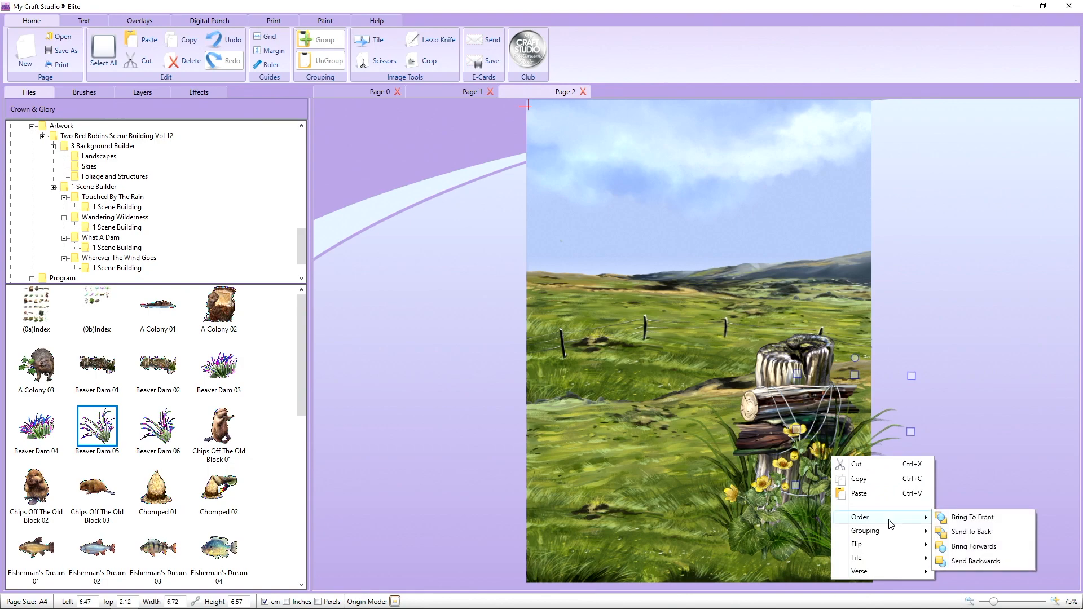
pyautogui.click(962, 551)
pyautogui.rightClick(838, 445)
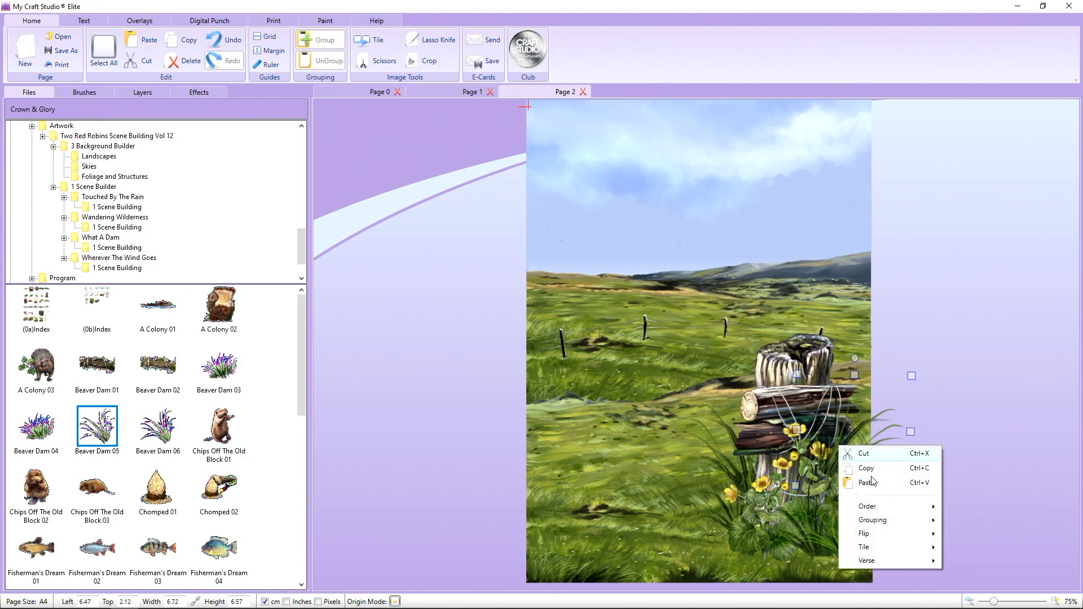
pyautogui.moveTo(889, 511)
pyautogui.click(955, 549)
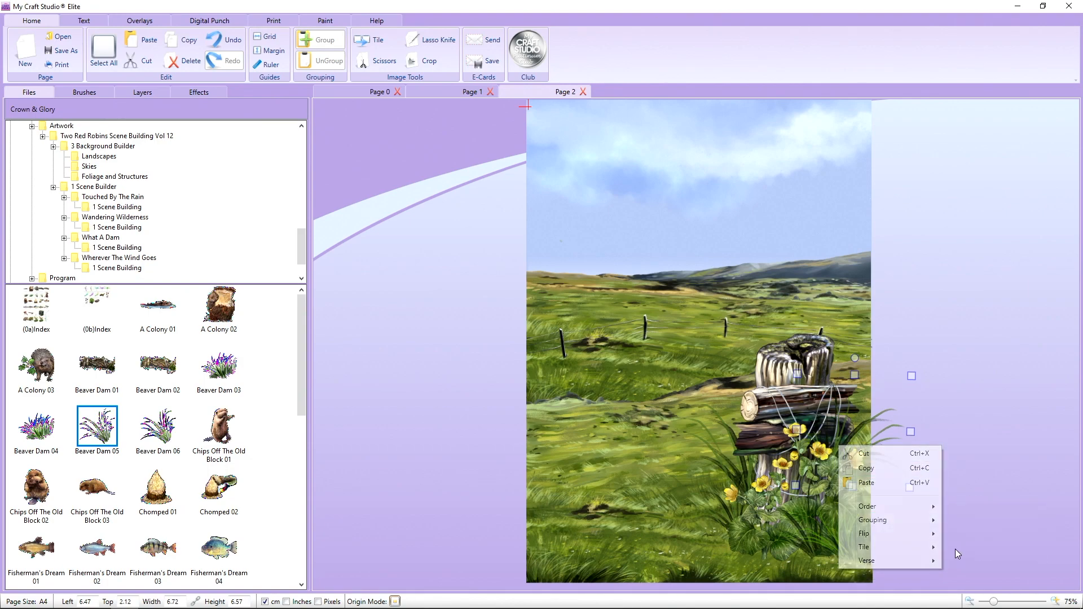
pyautogui.rightClick(839, 455)
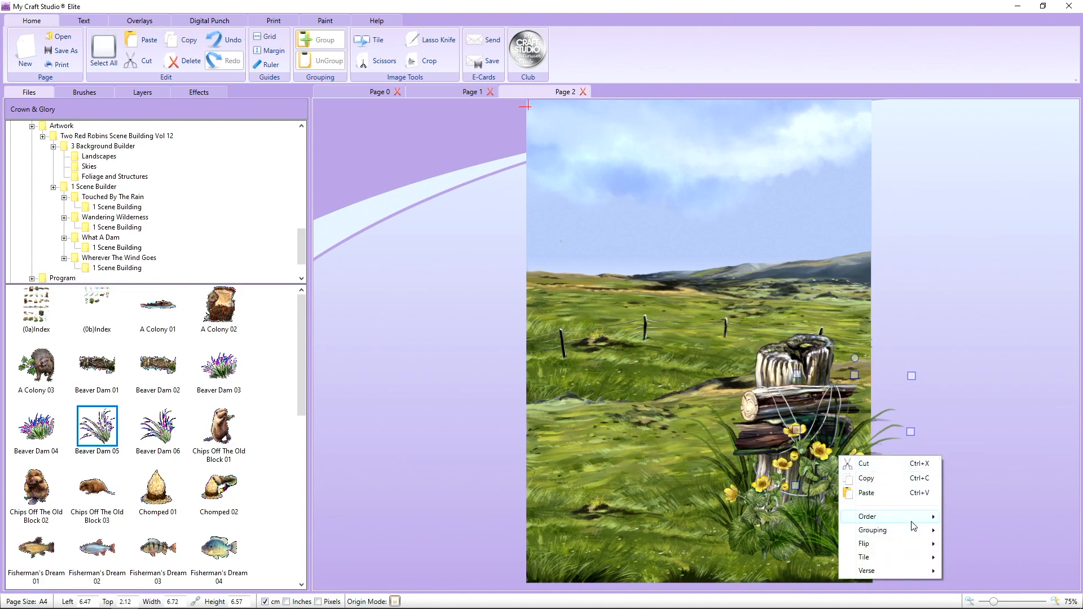
pyautogui.moveTo(912, 526)
pyautogui.click(959, 562)
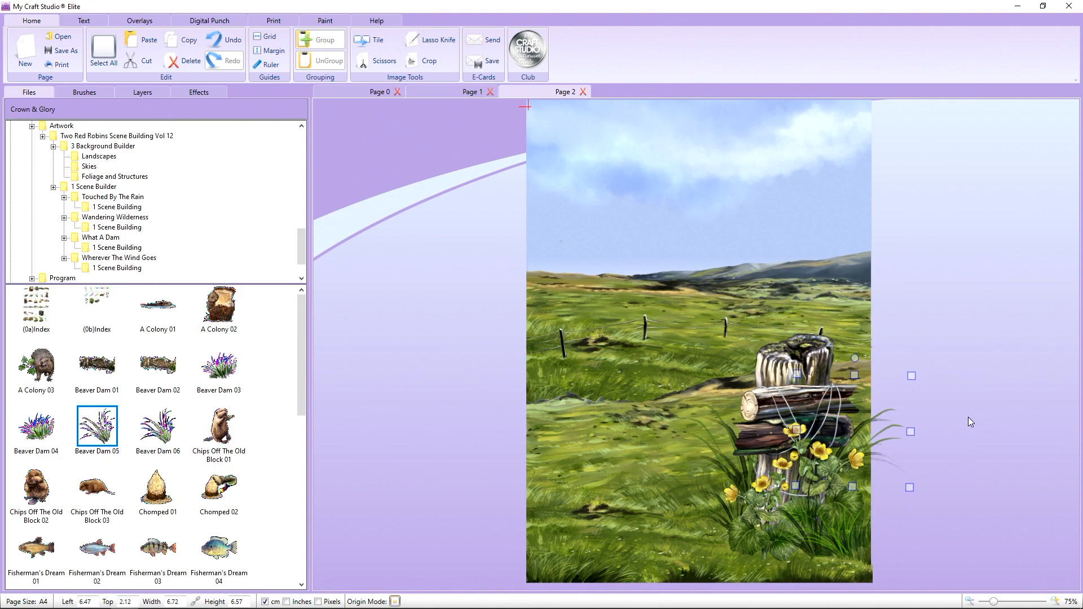
pyautogui.click(949, 441)
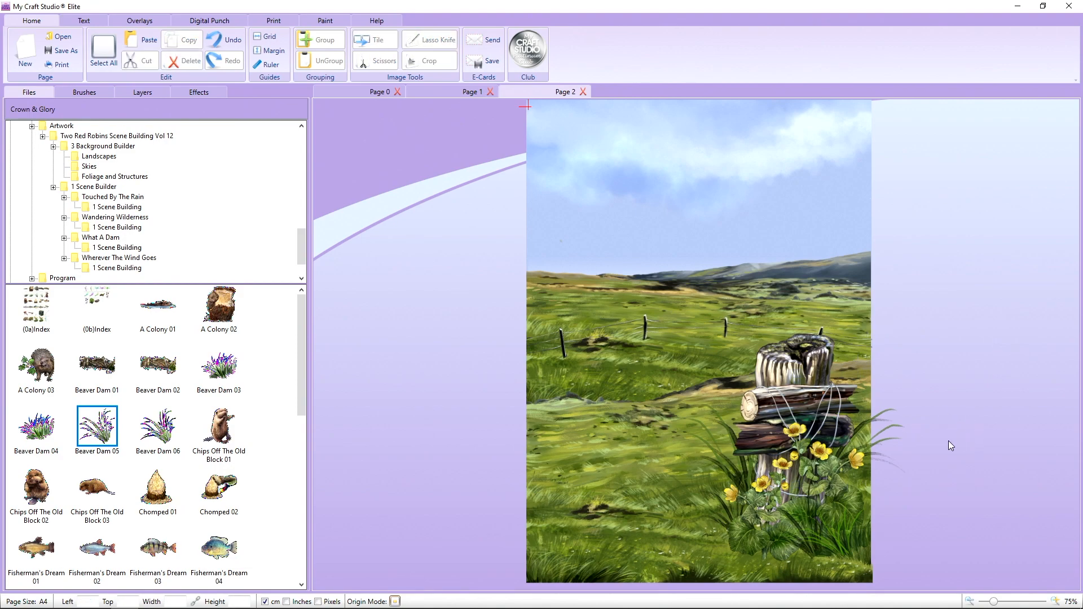
# - Crop the right side of the mirrored tuft back to the edge of the page
pyautogui.click(883, 420)
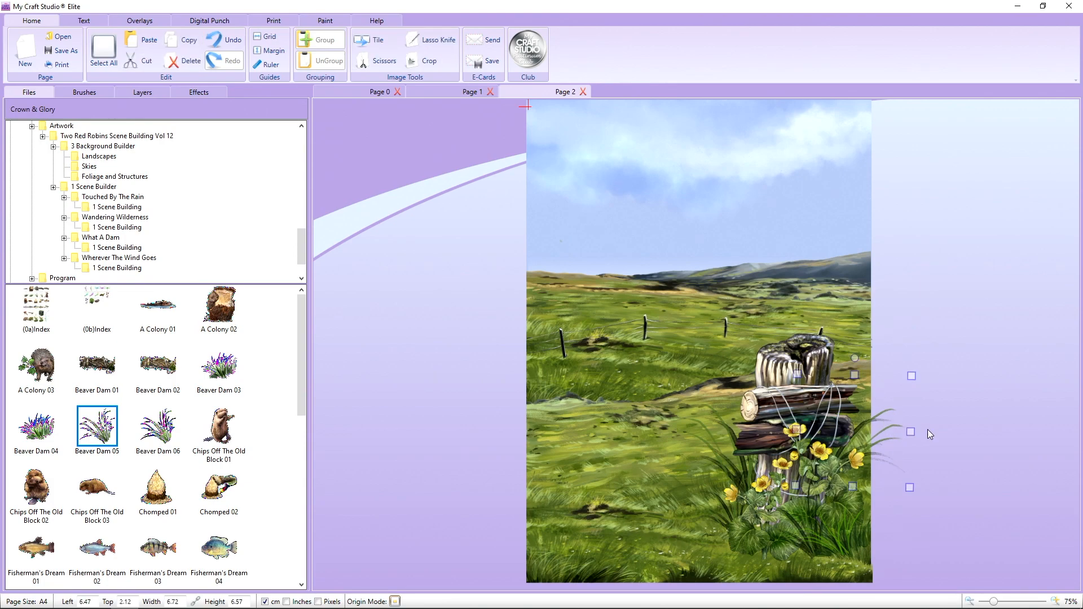
pyautogui.click(414, 59)
pyautogui.click(882, 439)
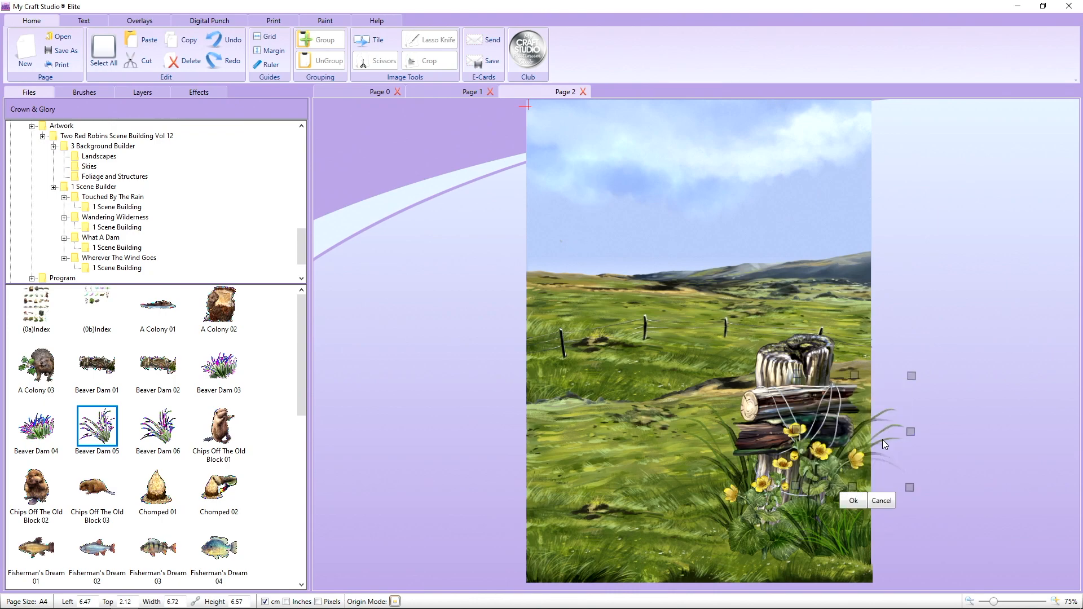
pyautogui.moveTo(909, 436); pyautogui.dragTo(877, 436)
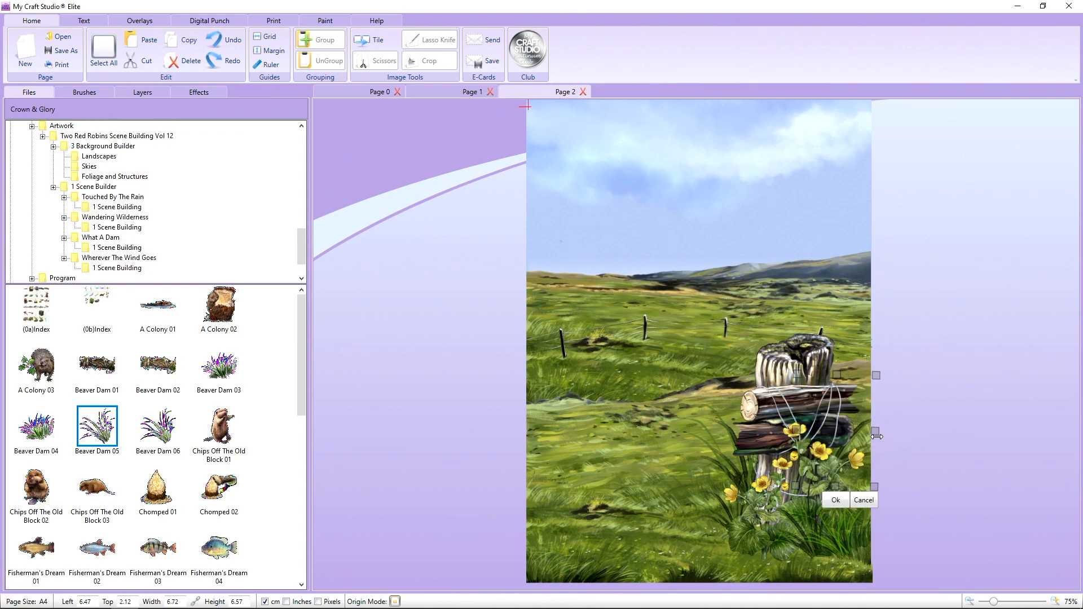
pyautogui.click(836, 501)
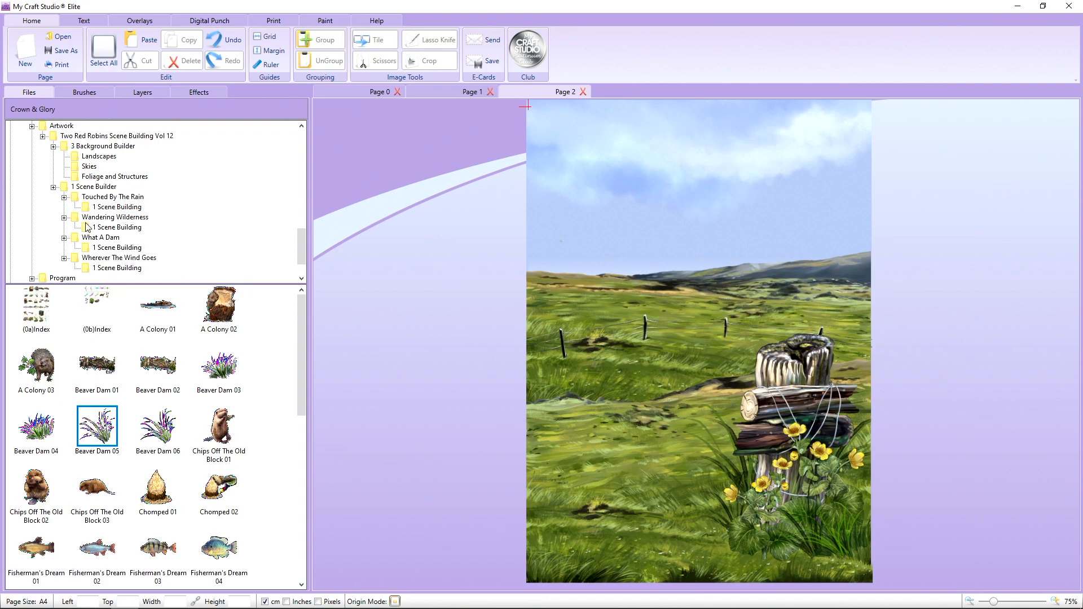
# - Open the 1 Scene Building artwork of Touched By The Rain and find the Gary and Gail birds
pyautogui.scroll(-1, 87, 227)
pyautogui.scroll(3, 88, 227)
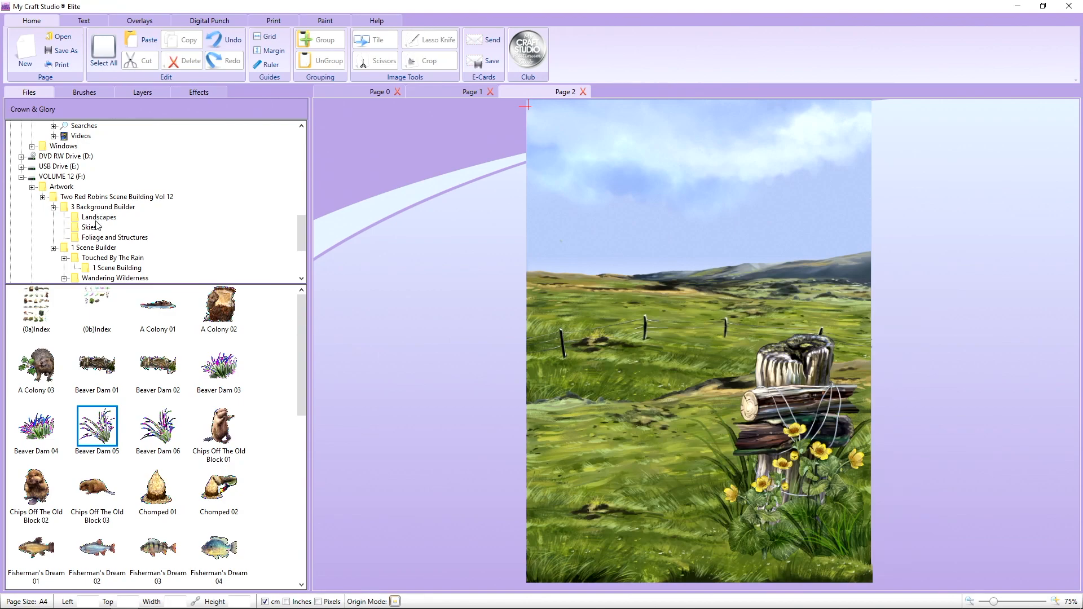
pyautogui.scroll(-1, 97, 225)
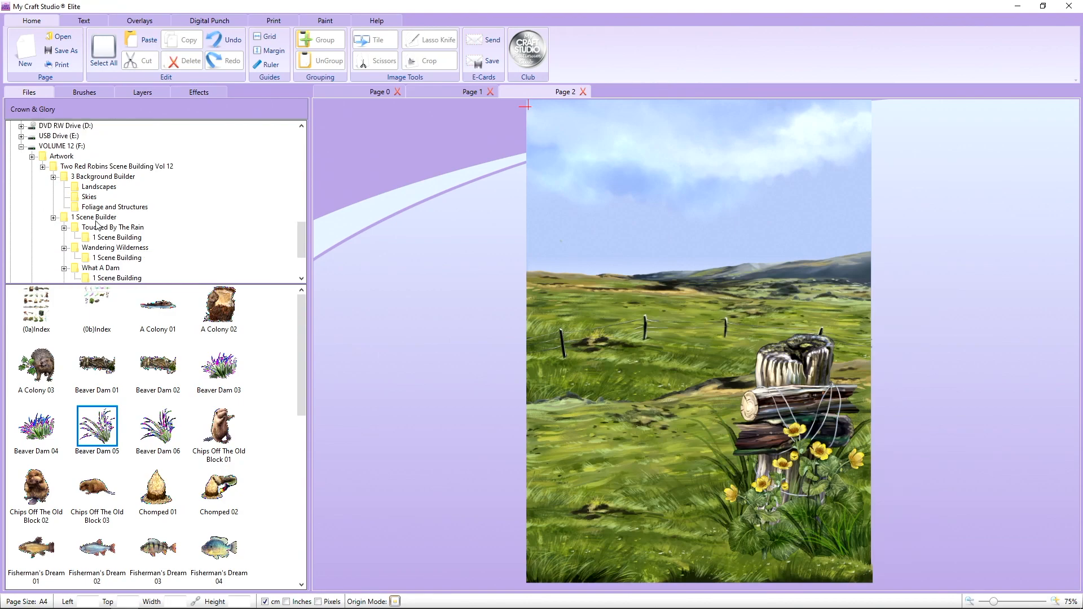
pyautogui.scroll(-1, 97, 226)
pyautogui.click(112, 197)
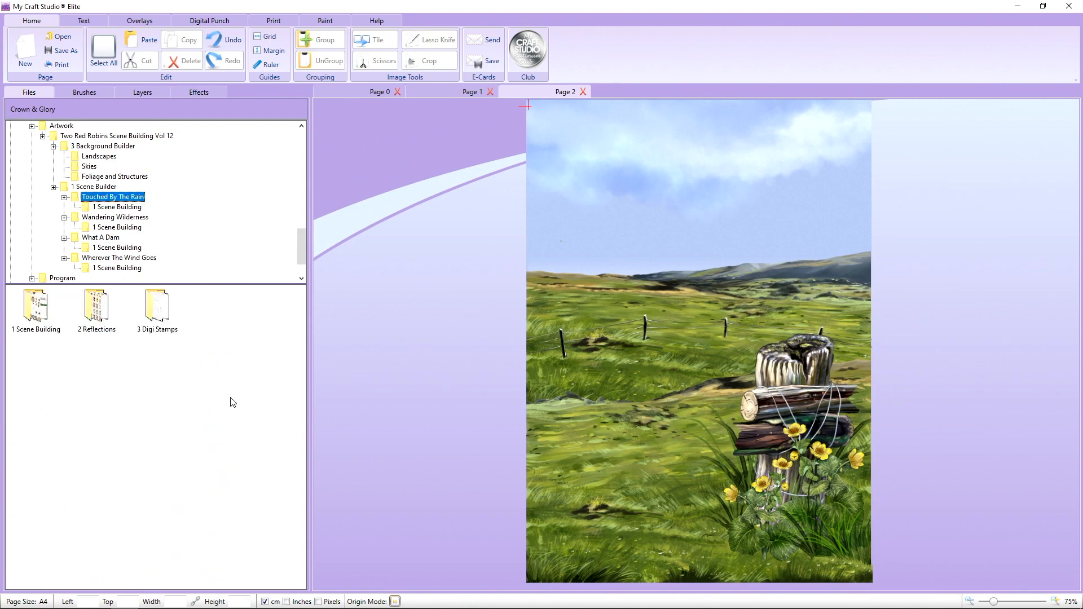
pyautogui.doubleClick(36, 309)
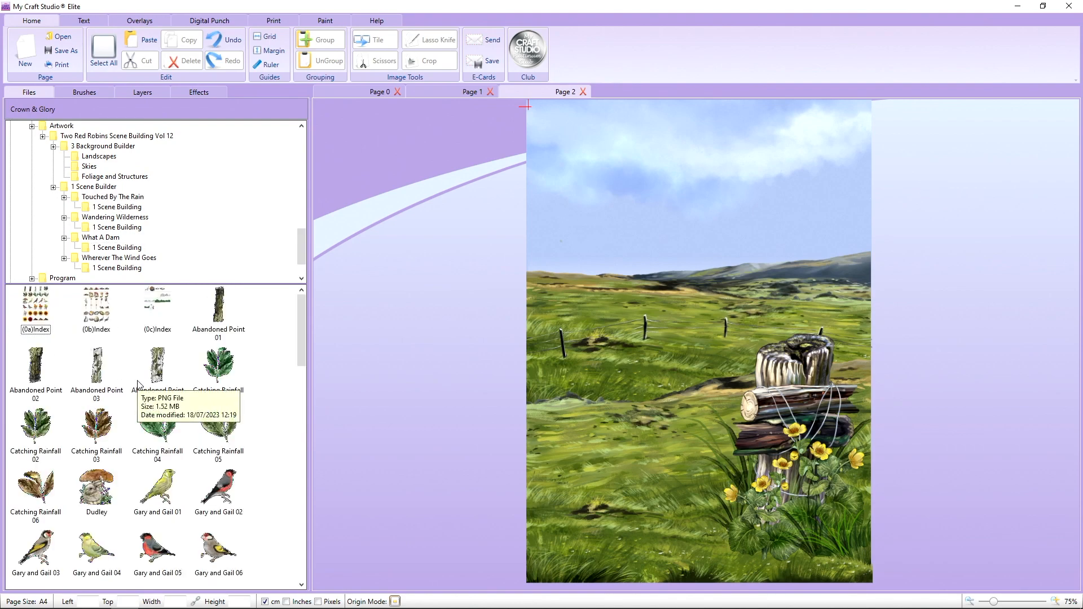
pyautogui.scroll(-3, 138, 383)
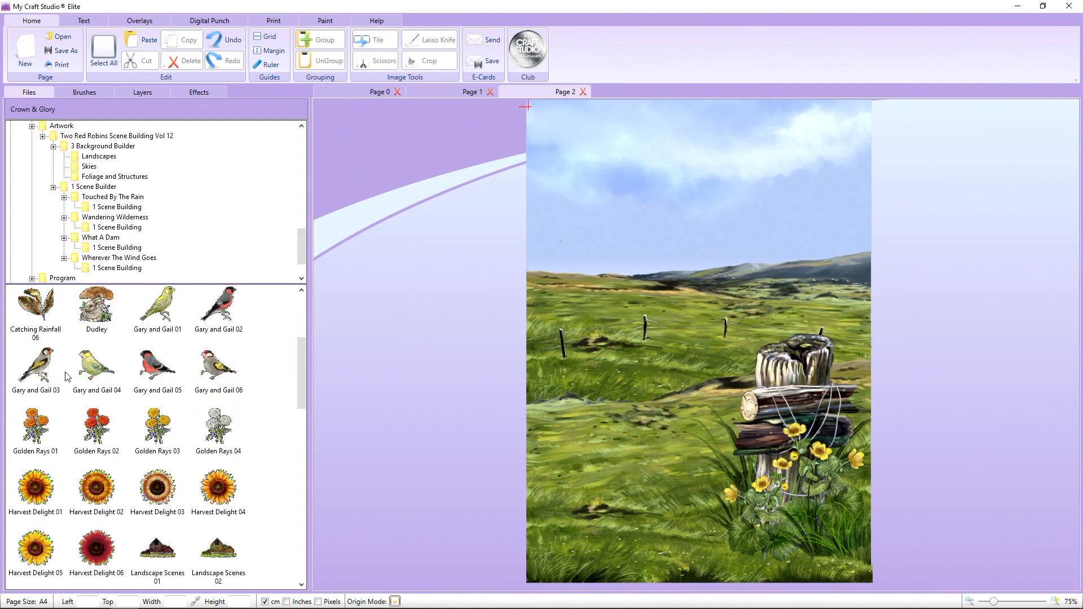
# - Try the Gary and Gail 03 bird on top of the post at about 7.28 × 6.91 cm, and delete it
pyautogui.moveTo(57, 373); pyautogui.dragTo(757, 324)
pyautogui.moveTo(807, 347); pyautogui.dragTo(772, 313)
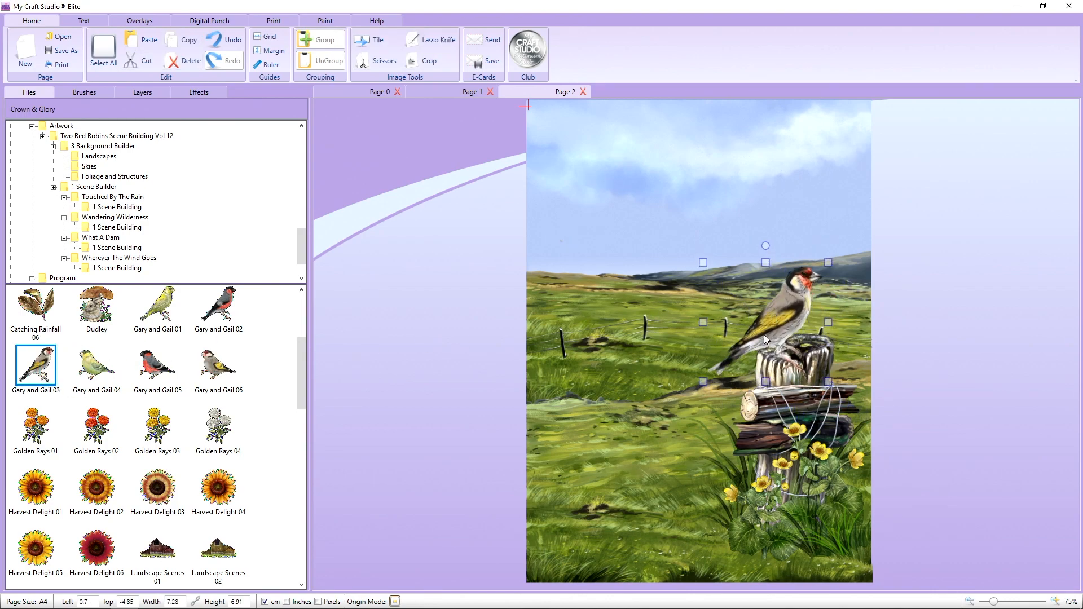
pyautogui.click(180, 62)
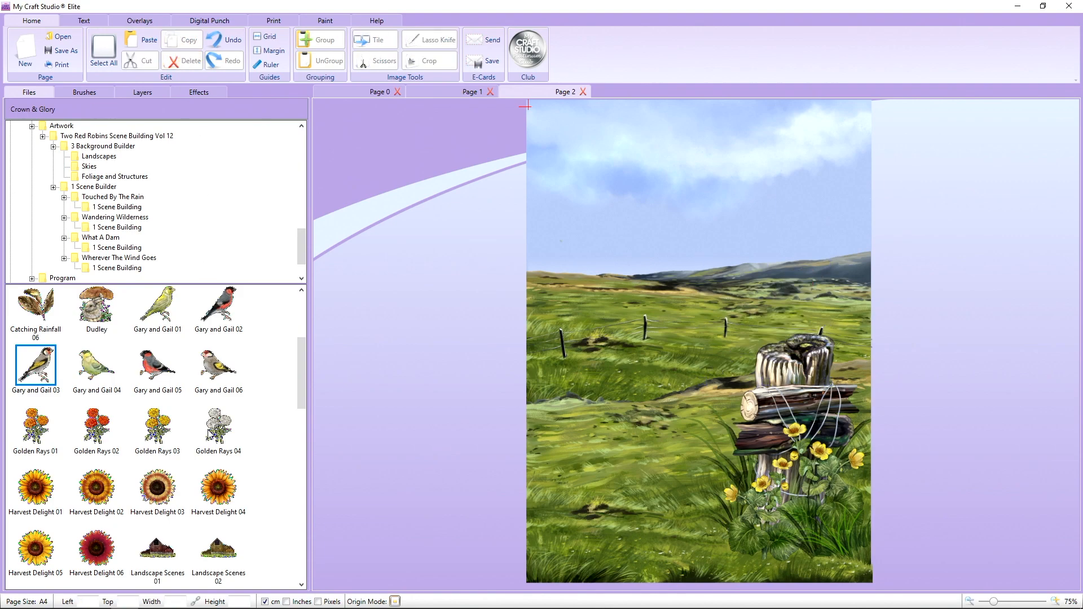
# - Find the Piper 02 dove in the Scene Building artwork and place it on top of the wooden post
pyautogui.scroll(-4, 207, 427)
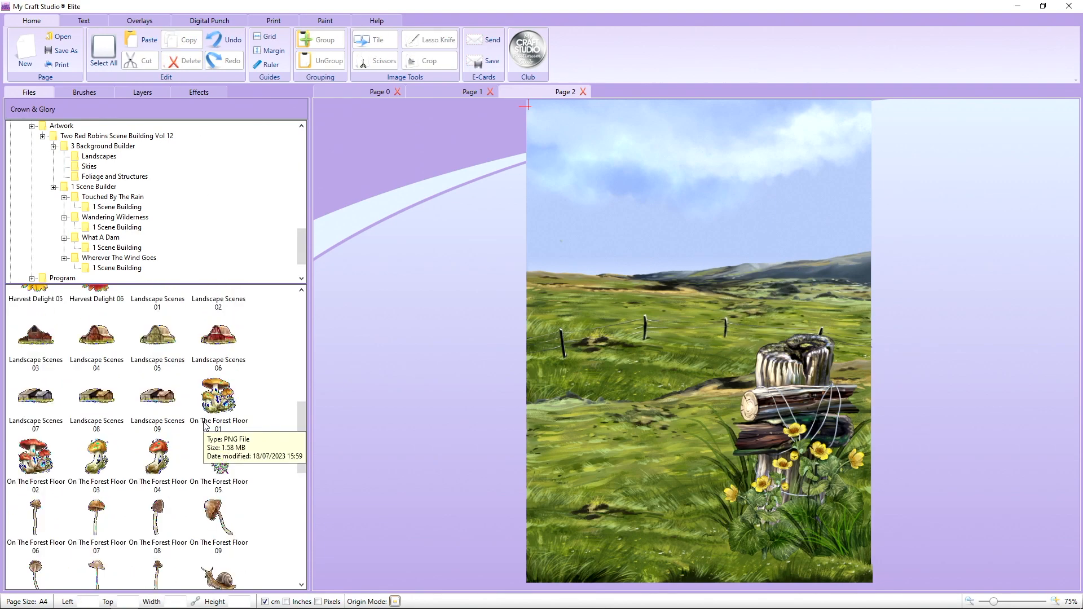
pyautogui.scroll(-3, 207, 427)
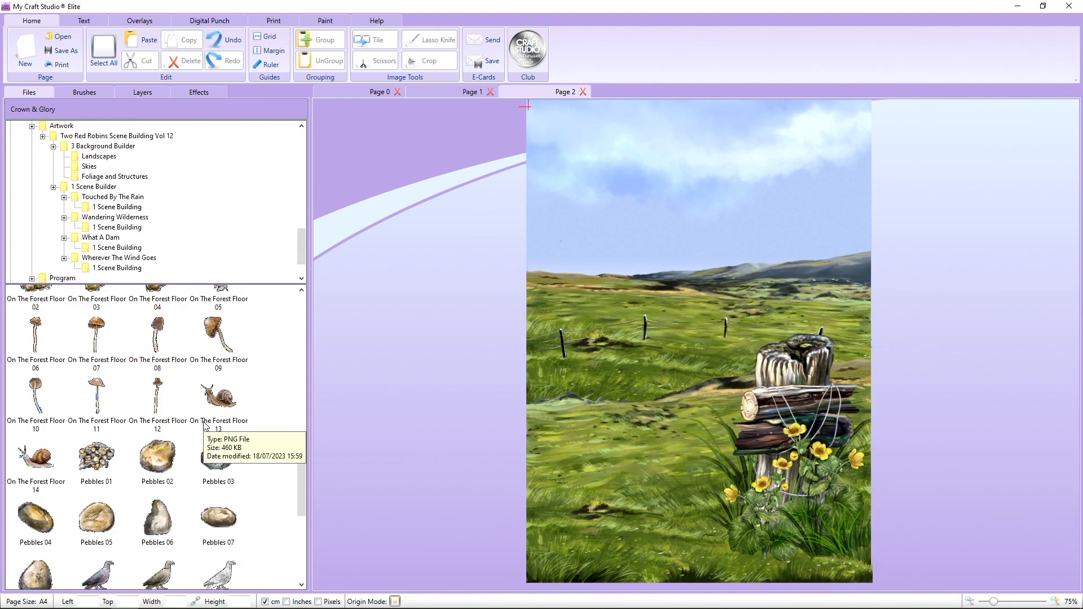
pyautogui.scroll(-3, 200, 468)
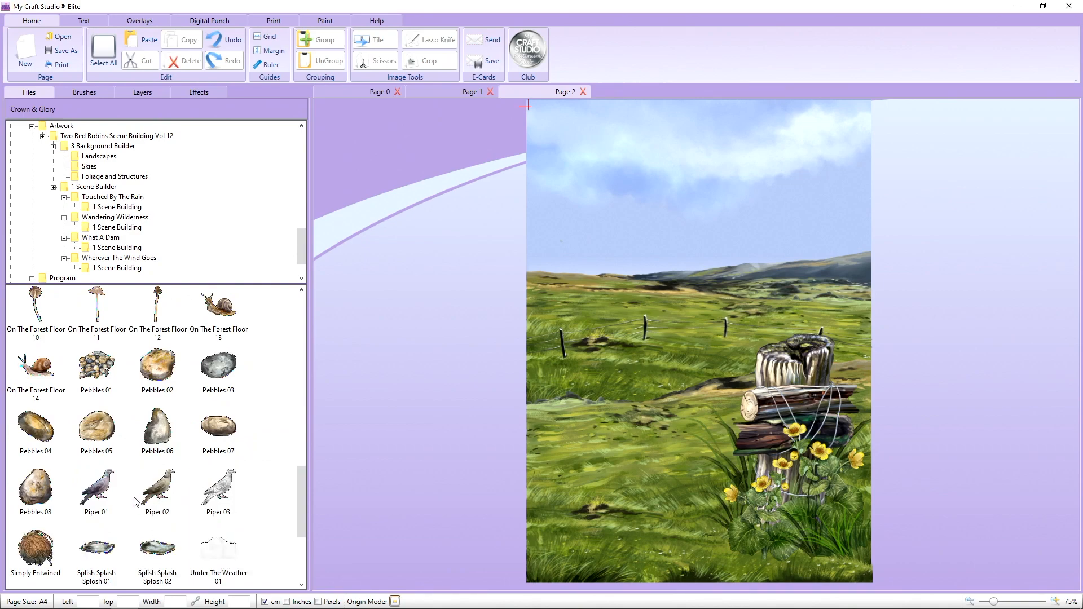
pyautogui.moveTo(165, 503); pyautogui.dragTo(414, 360)
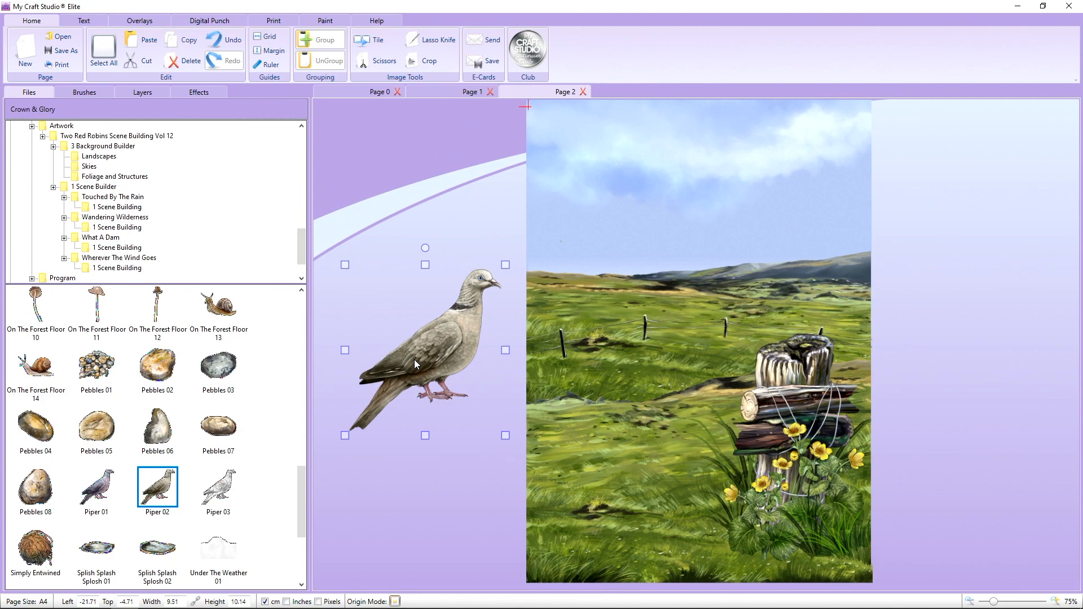
pyautogui.moveTo(414, 360); pyautogui.dragTo(780, 307)
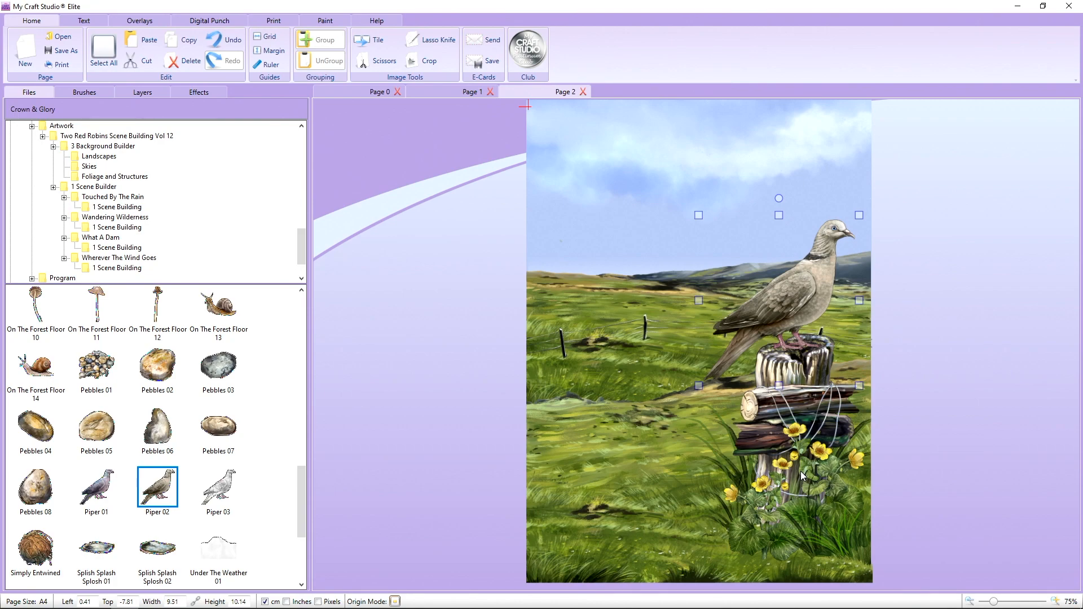
# - Flip the dove horizontally and move it so its feet rest on top of the post
pyautogui.rightClick(783, 320)
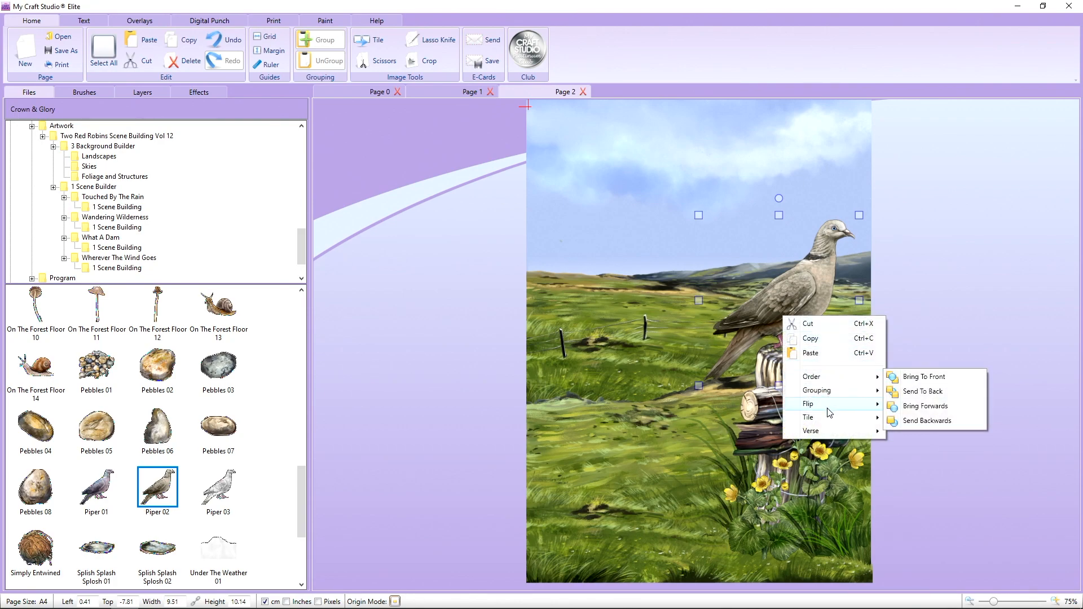
pyautogui.moveTo(834, 403)
pyautogui.click(902, 407)
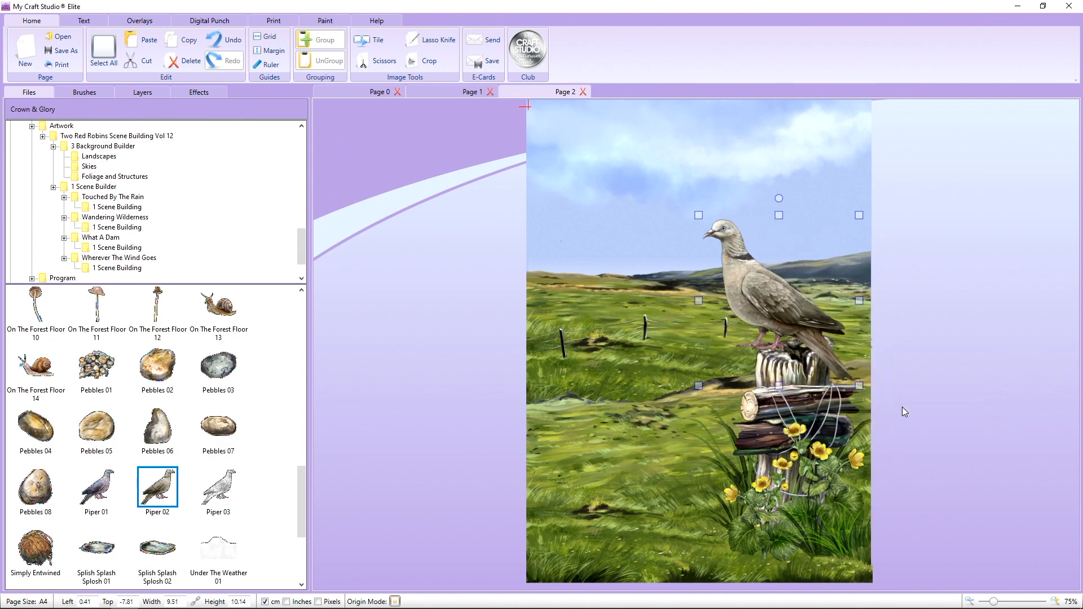
pyautogui.moveTo(838, 330); pyautogui.dragTo(853, 330)
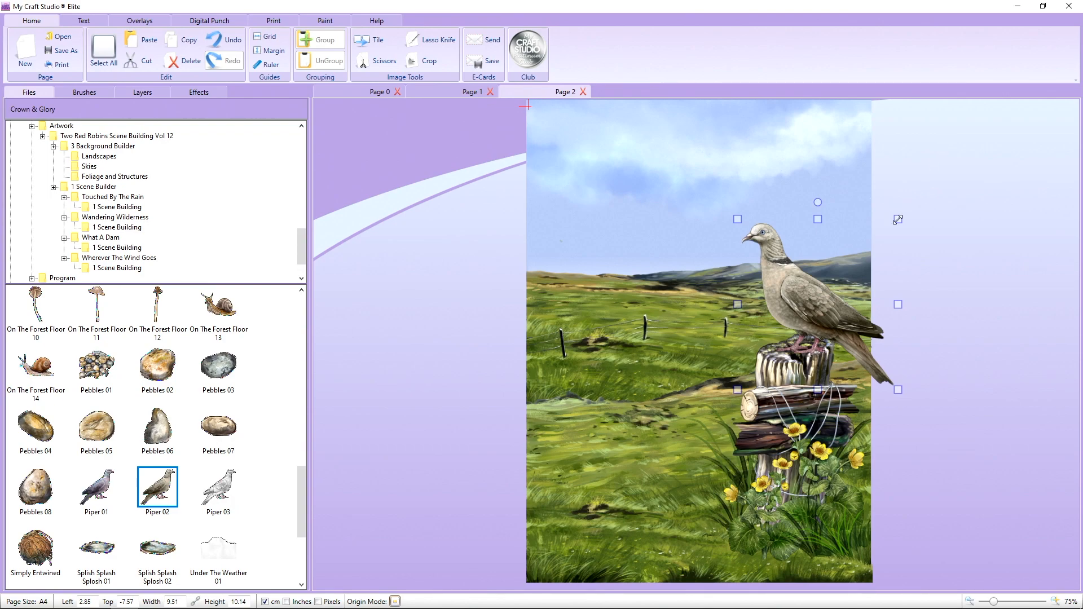
# - Shrink the dove to about 7.89 × 8.41 cm and realign its feet with the post top
pyautogui.moveTo(897, 219); pyautogui.dragTo(879, 240)
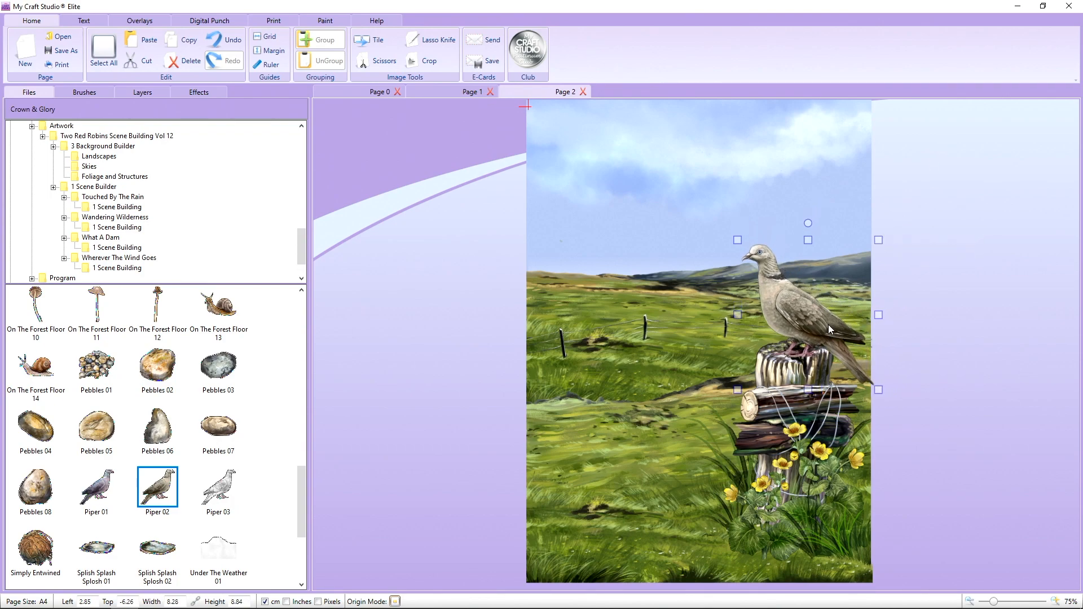
pyautogui.moveTo(829, 328); pyautogui.dragTo(829, 323)
pyautogui.moveTo(878, 234); pyautogui.dragTo(871, 241)
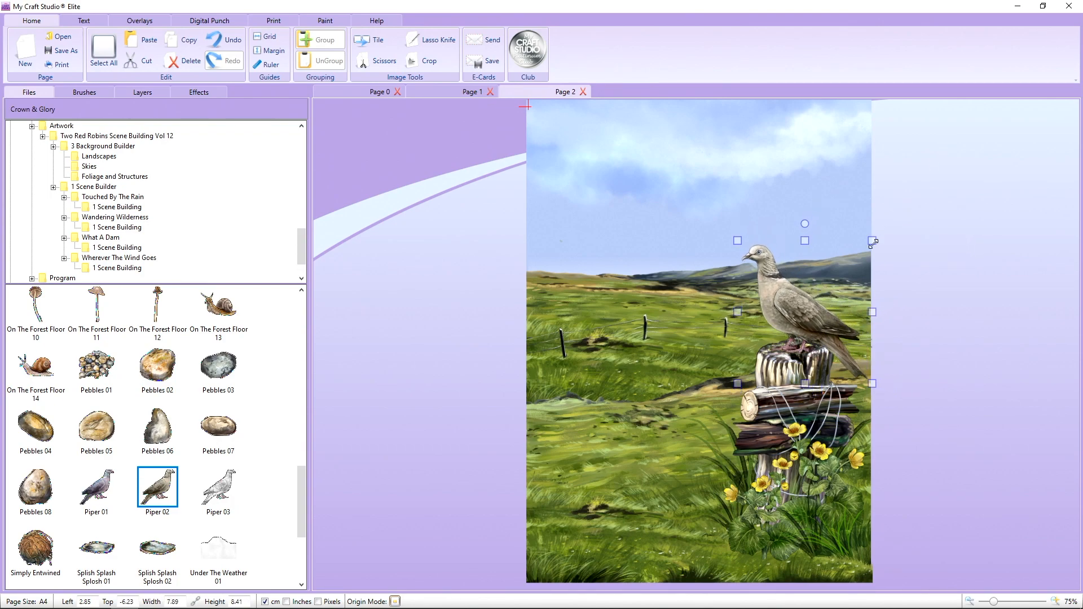
pyautogui.moveTo(814, 330); pyautogui.dragTo(819, 329)
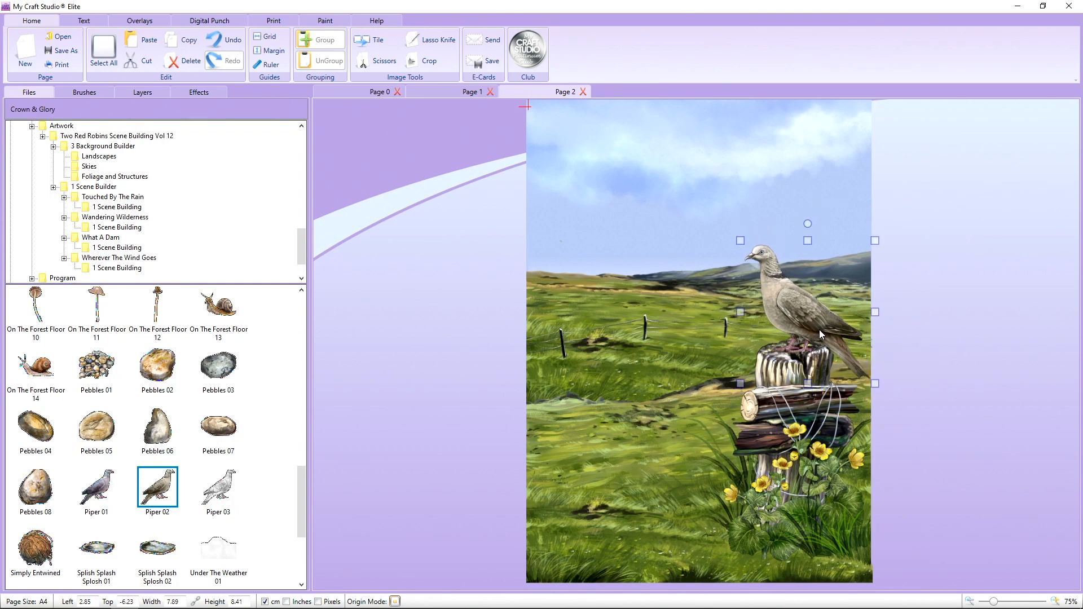
# - Nudge the dove slightly left on the post so its tail stays inside the page edge
pyautogui.click(1032, 360)
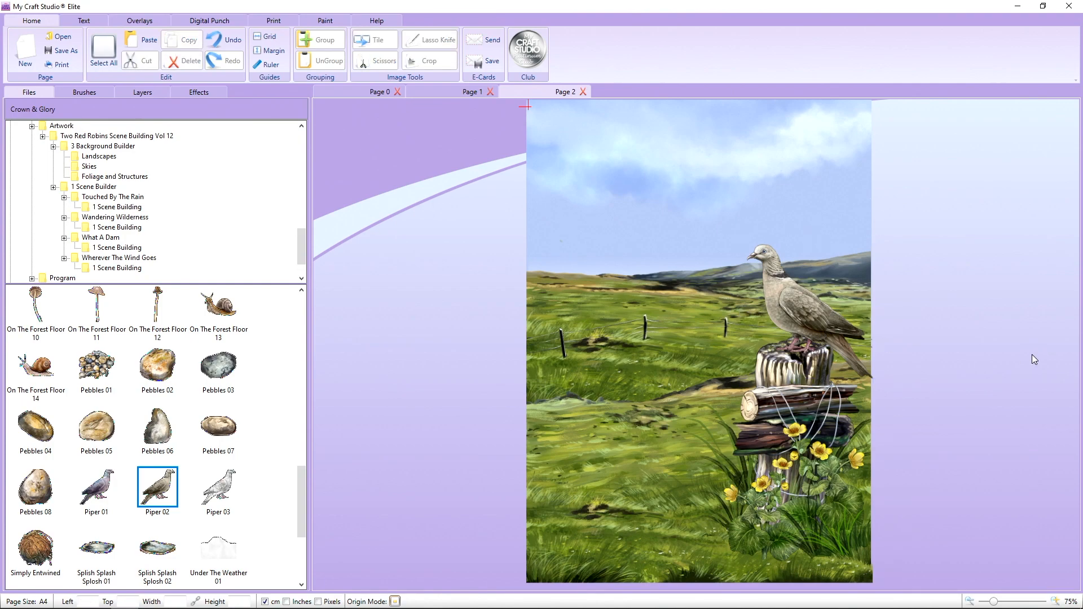
pyautogui.click(832, 347)
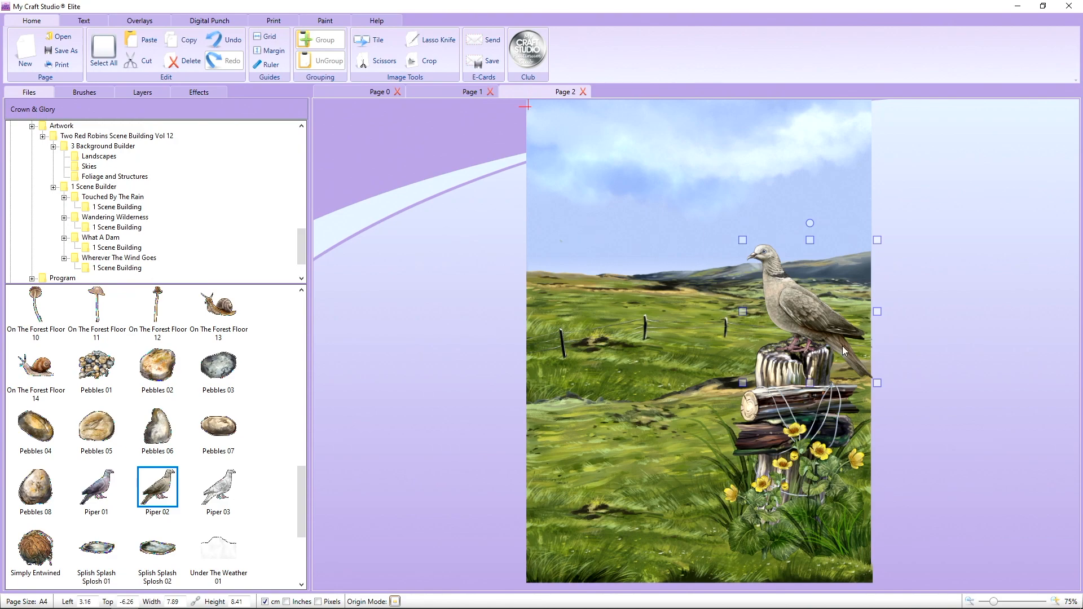
pyautogui.click(951, 355)
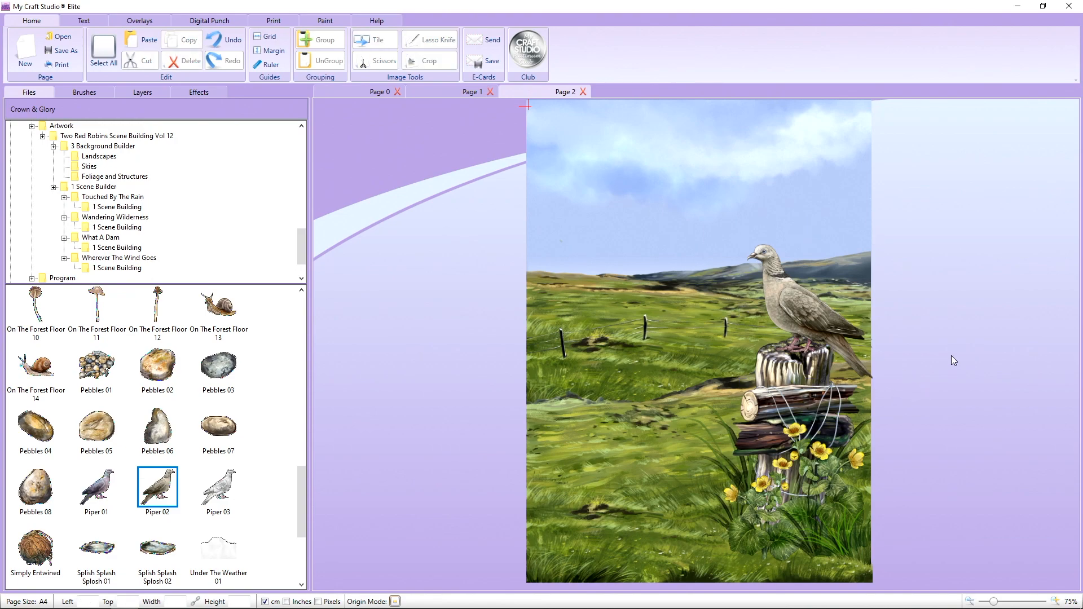
pyautogui.click(838, 321)
pyautogui.moveTo(838, 320); pyautogui.dragTo(831, 320)
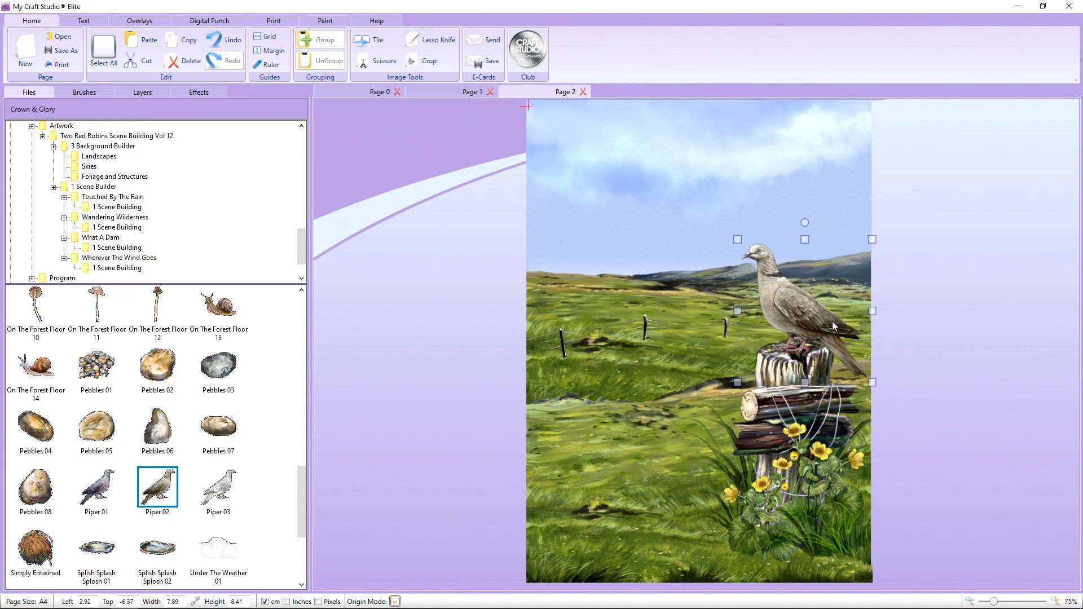
pyautogui.click(977, 371)
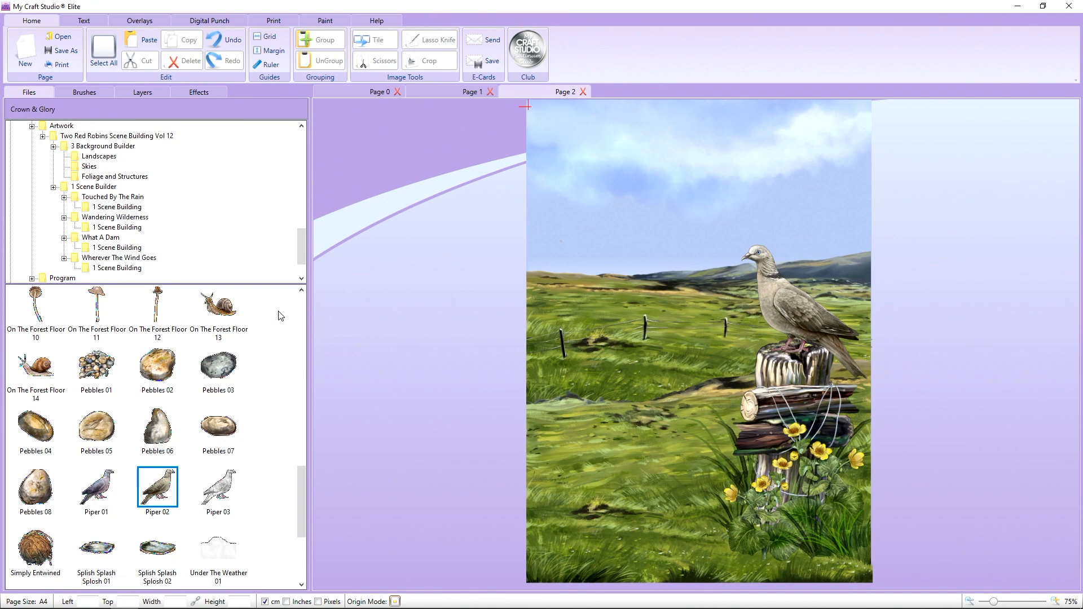
# - Add the On The Forest Floor 13 snail at about 1.28 × 0.81 cm on the upper log beneath the dove's tail
pyautogui.moveTo(224, 324); pyautogui.dragTo(572, 366)
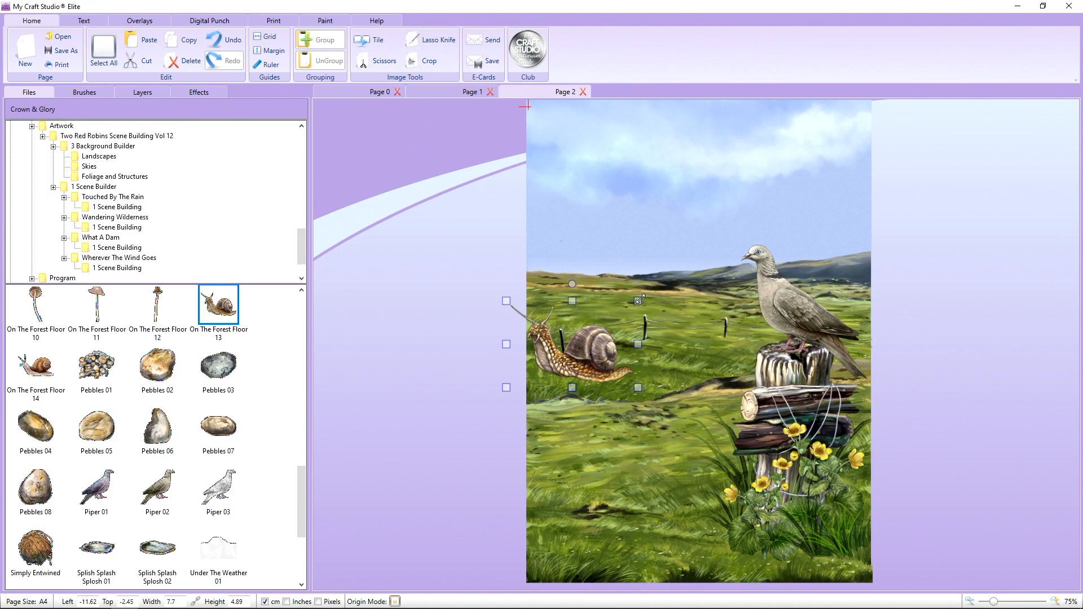
pyautogui.moveTo(639, 299); pyautogui.dragTo(836, 385)
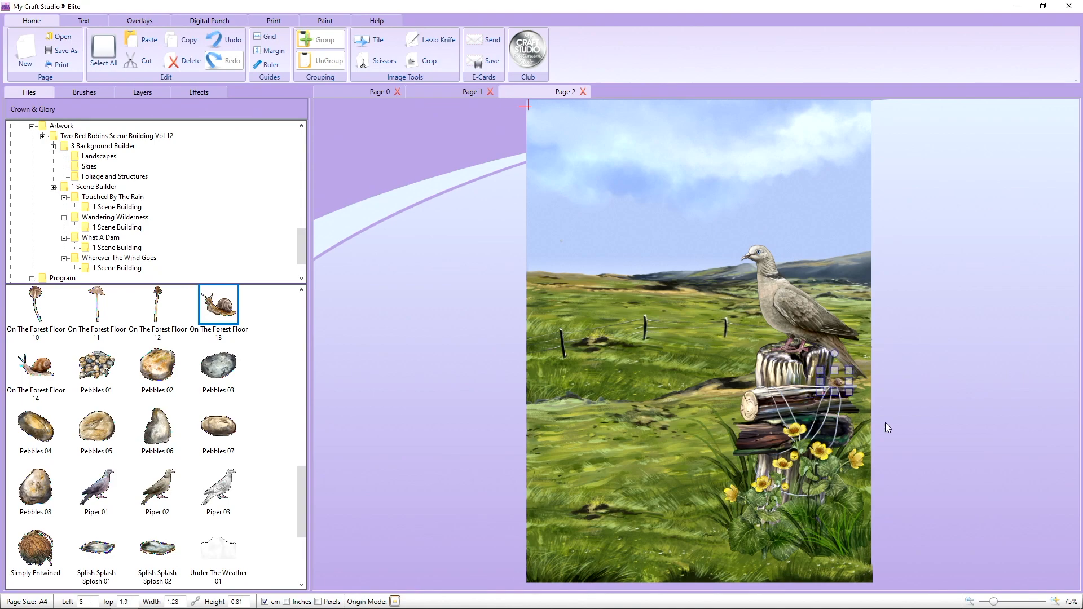
pyautogui.click(940, 409)
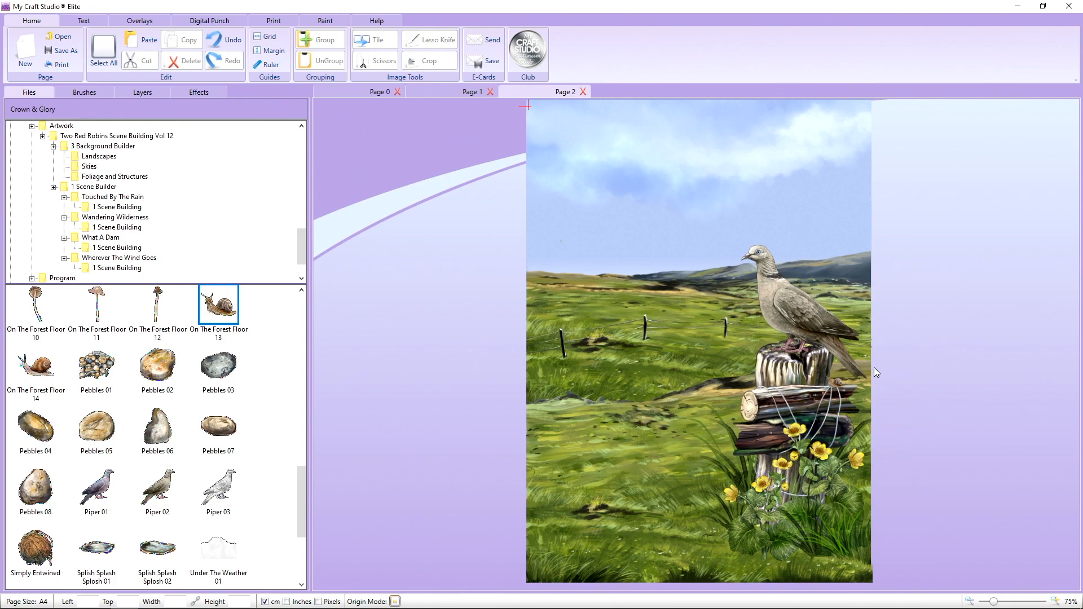
pyautogui.click(858, 363)
pyautogui.click(892, 362)
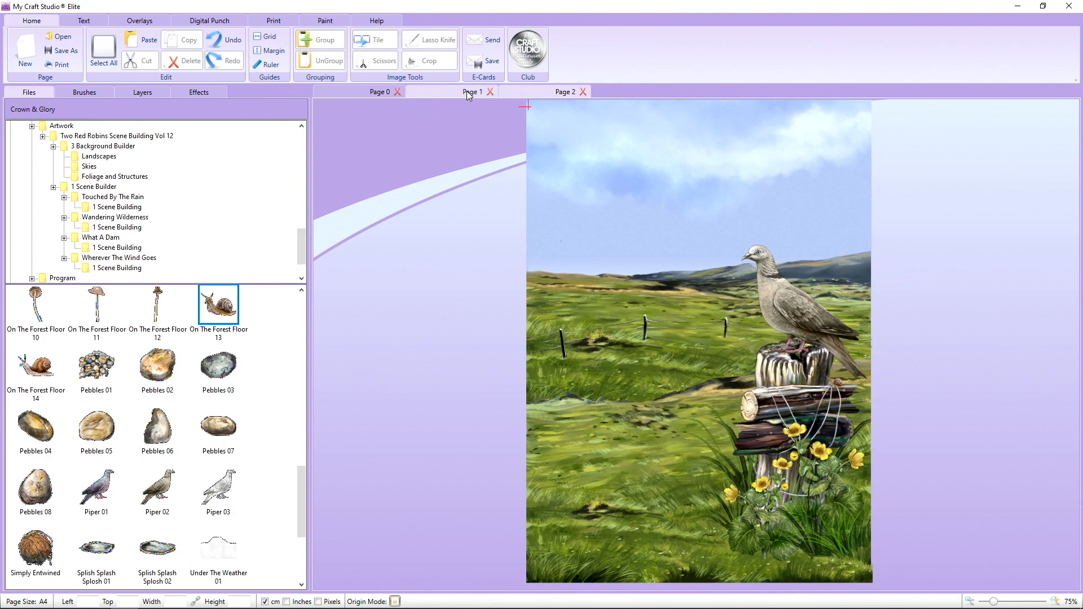
# - Copy the distant fence posts from Page 2 and paste them onto the Page 1 background
pyautogui.click(678, 334)
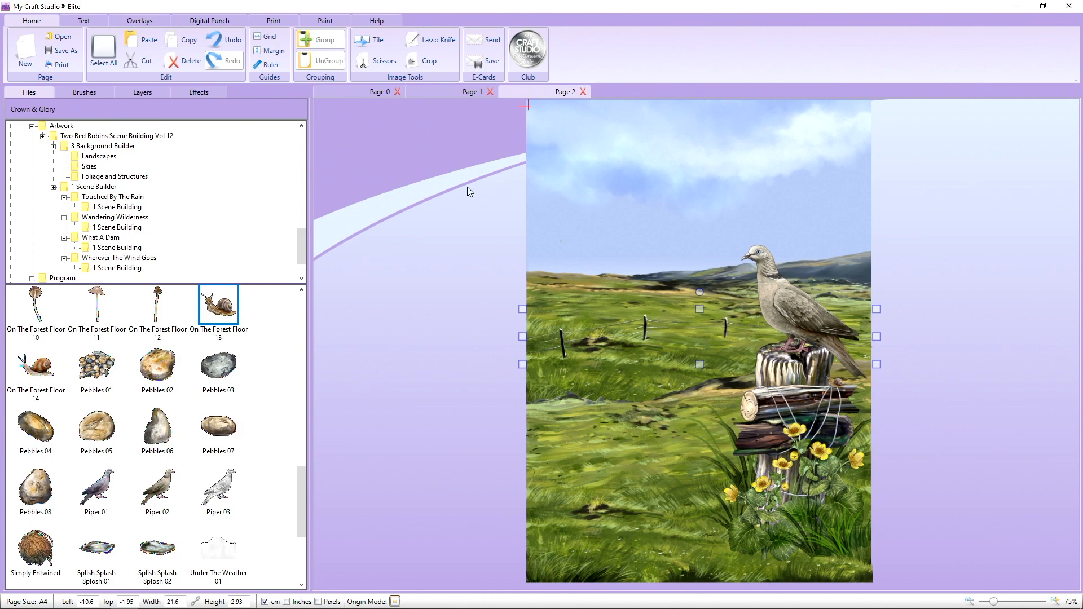
pyautogui.rightClick(653, 335)
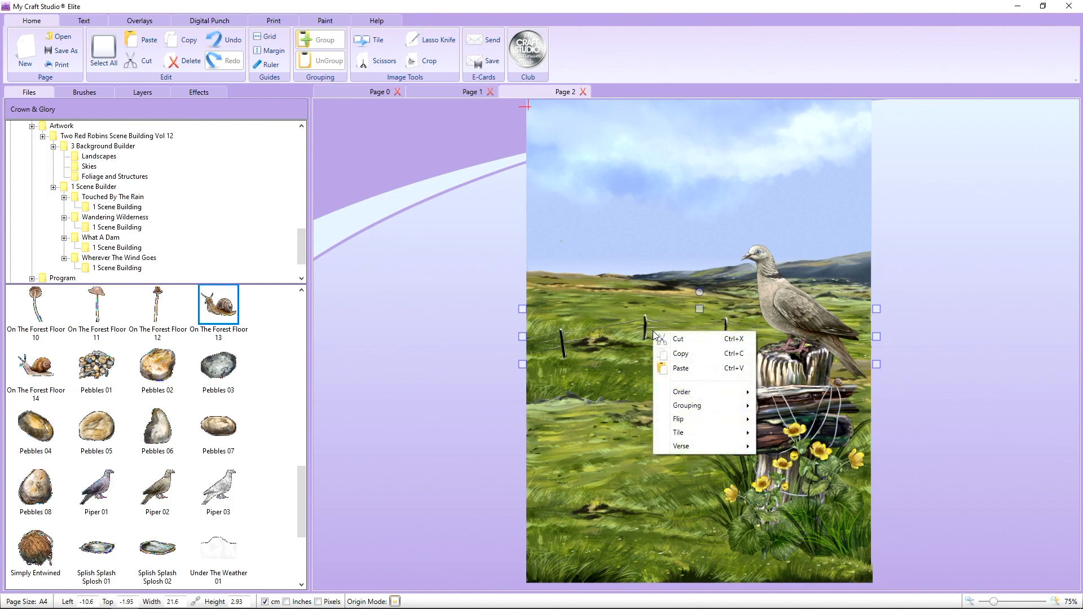
pyautogui.click(694, 357)
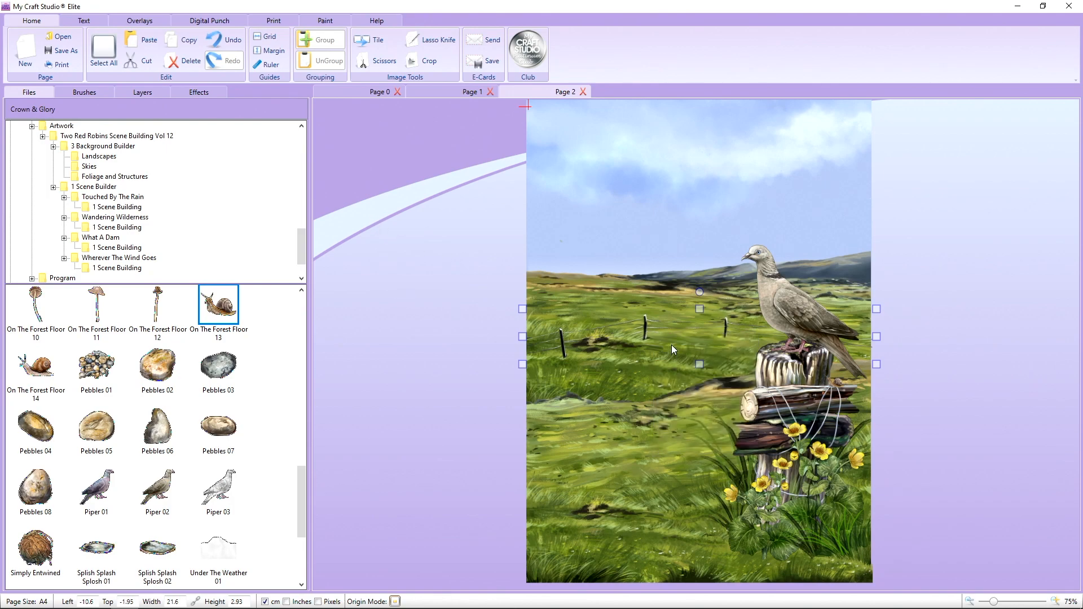
pyautogui.click(465, 93)
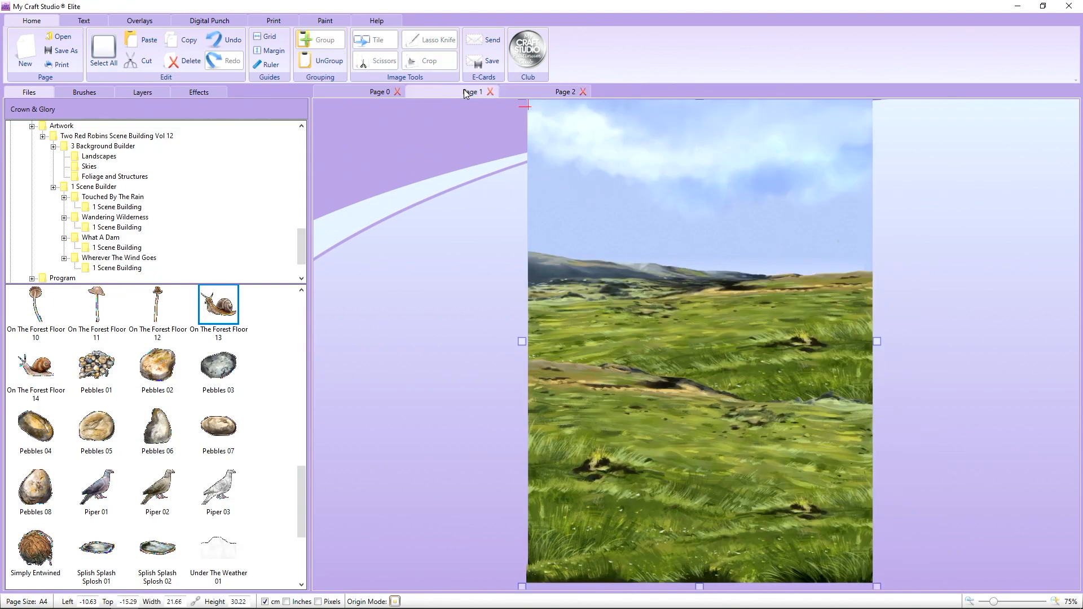
pyautogui.rightClick(671, 246)
pyautogui.click(695, 286)
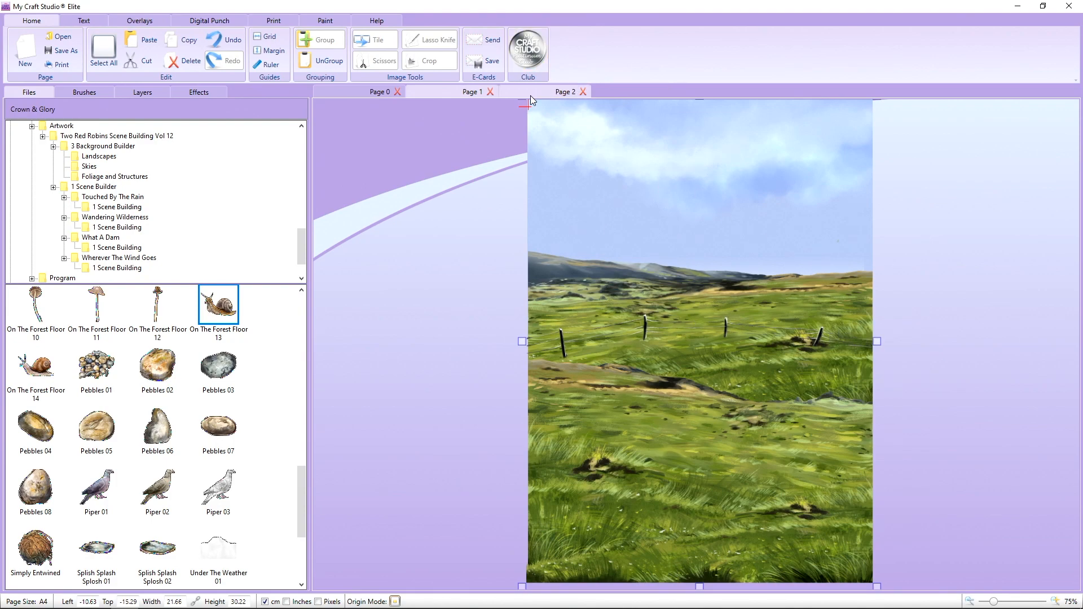
# - Compare Page 1 with Page 2, try flipping the Page 1 background horizontally, and undo the flip
pyautogui.click(564, 91)
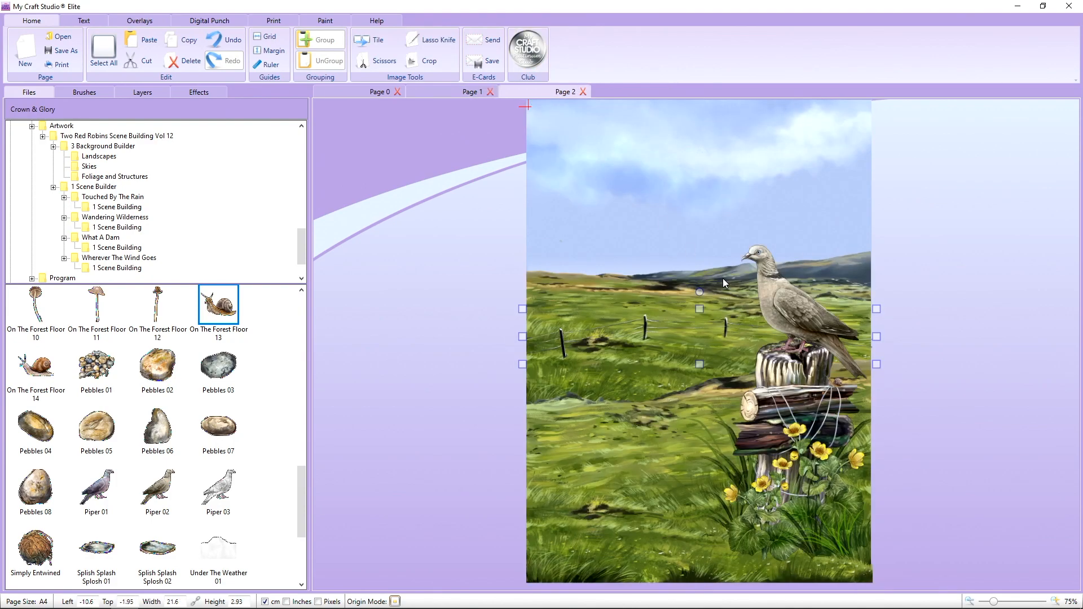
pyautogui.click(479, 94)
pyautogui.rightClick(673, 335)
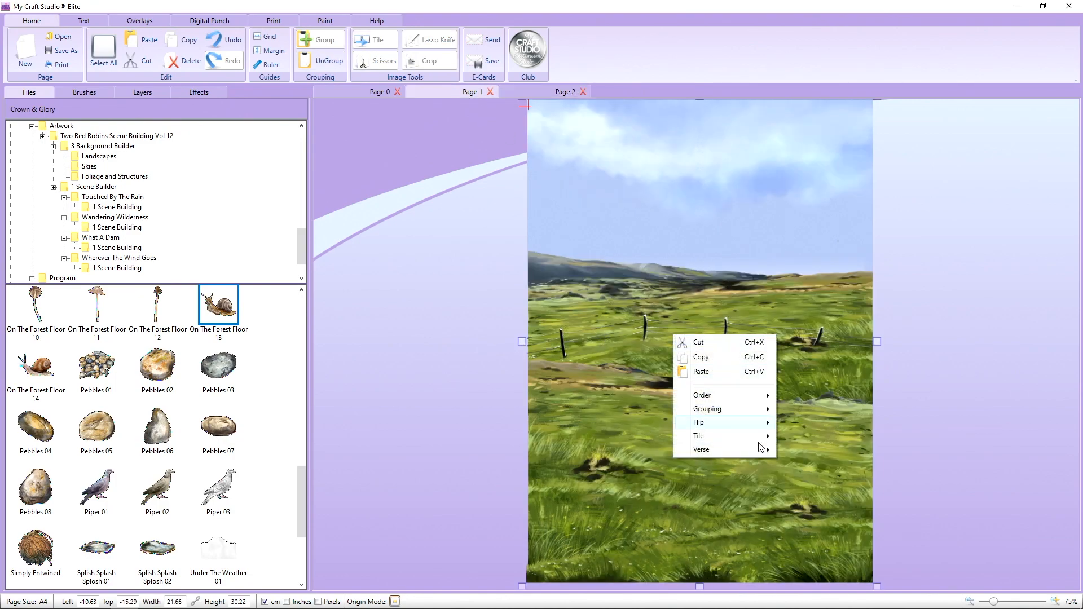
pyautogui.moveTo(750, 424)
pyautogui.click(817, 423)
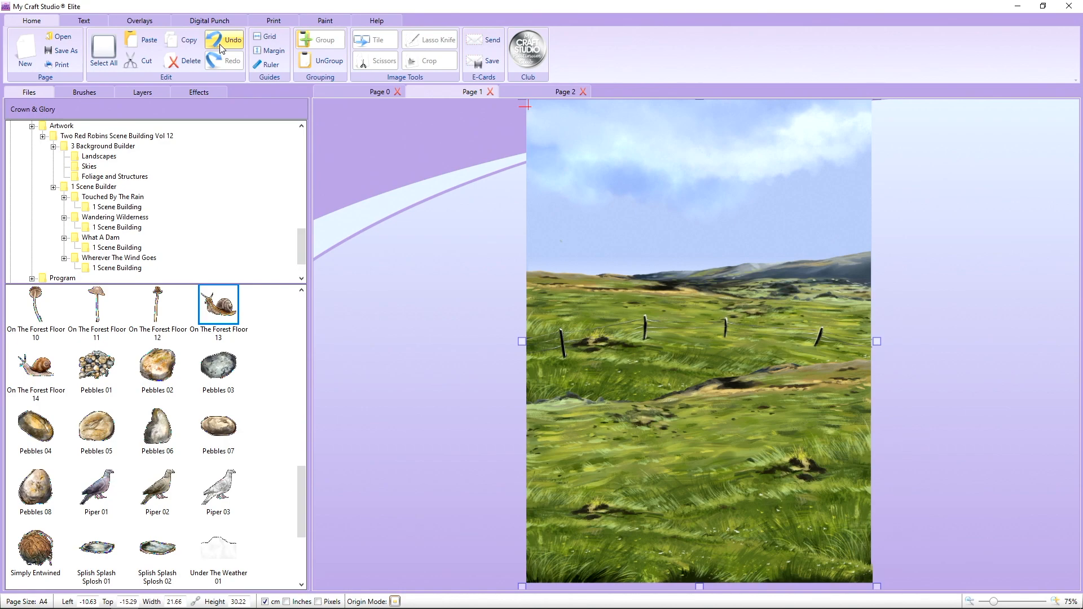
pyautogui.click(221, 49)
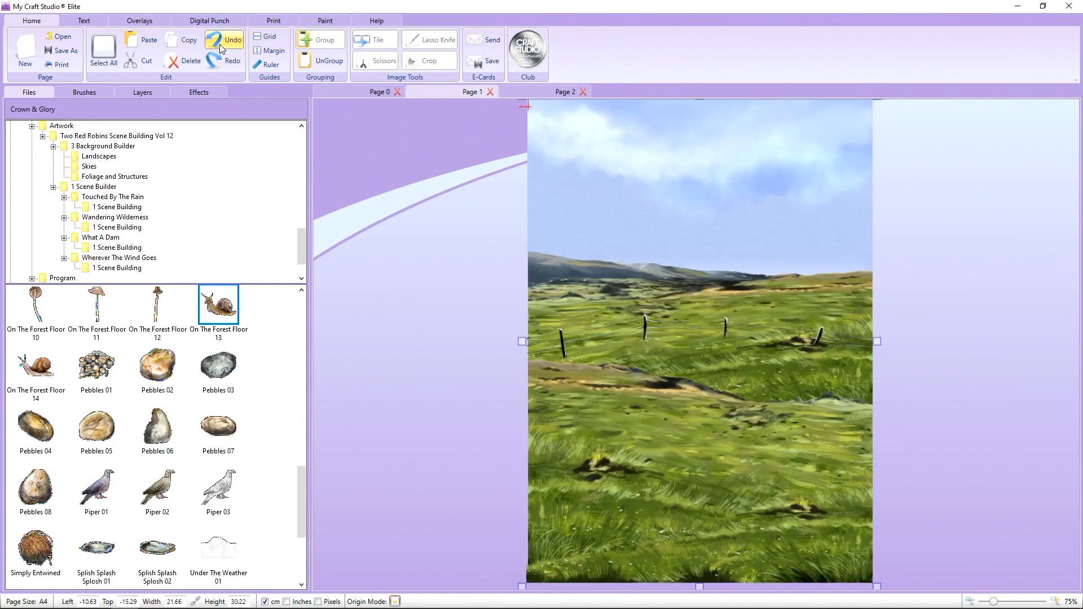
pyautogui.click(363, 174)
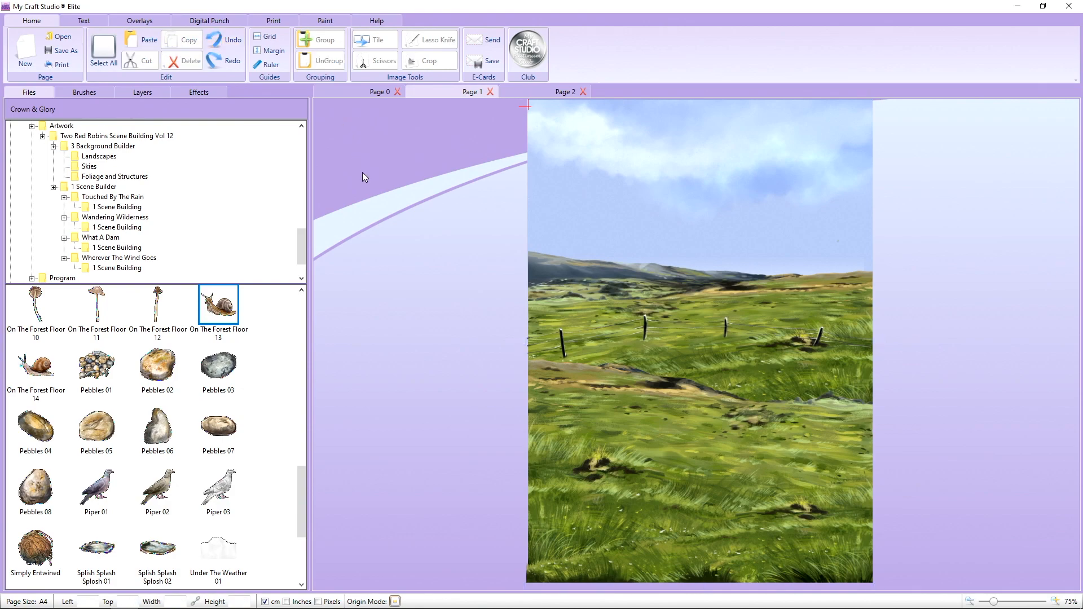
# - Flip the pasted fence posts on Page 1 horizontally, leaving the background as is, and compare them with Page 2
pyautogui.click(634, 327)
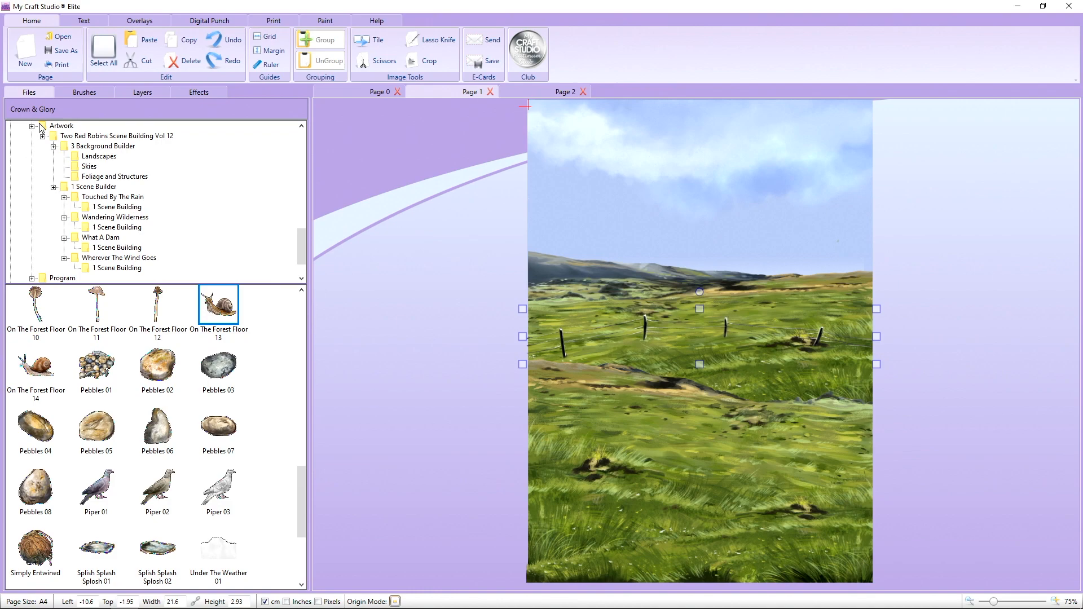
pyautogui.click(140, 96)
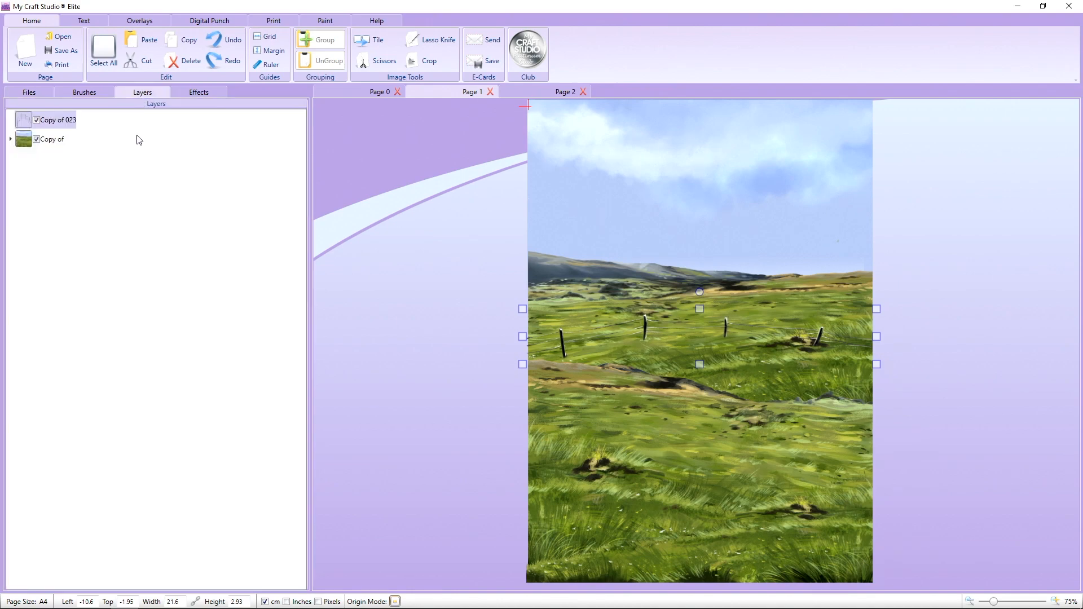
pyautogui.click(54, 139)
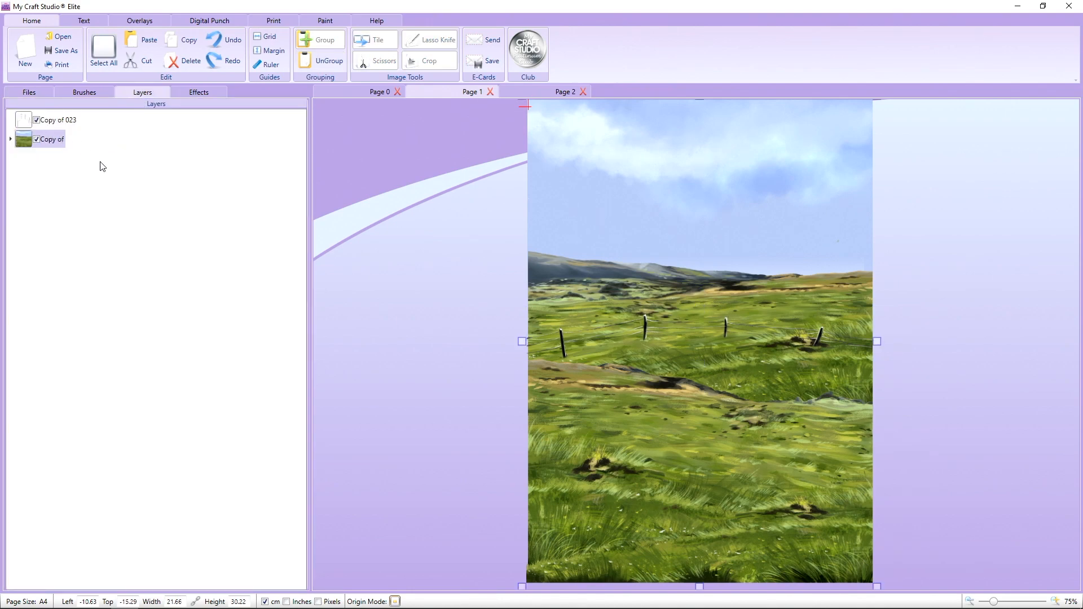
pyautogui.click(48, 122)
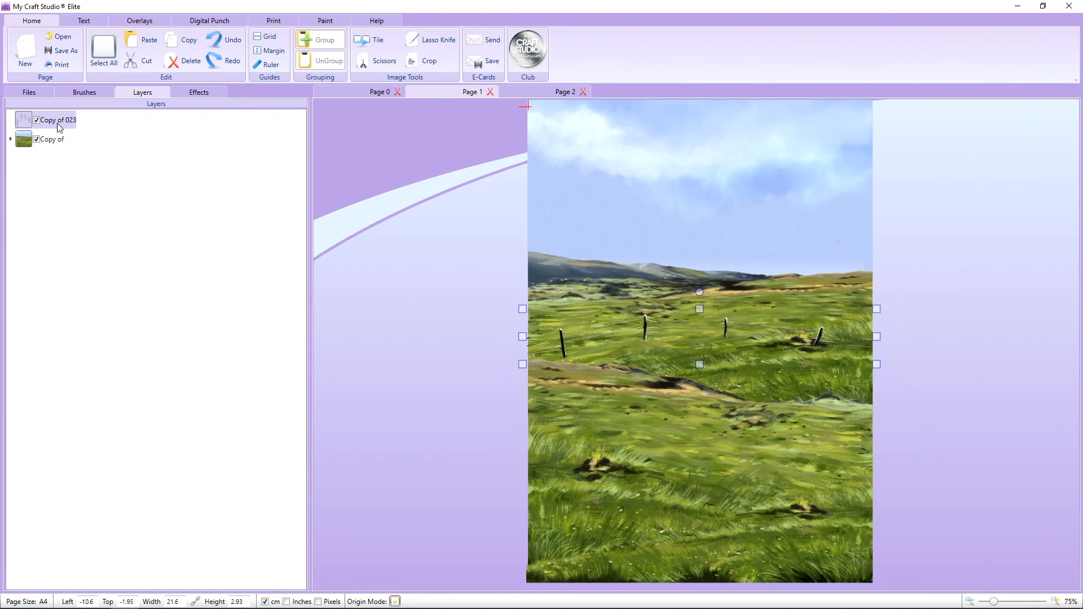
pyautogui.rightClick(678, 331)
pyautogui.moveTo(727, 420)
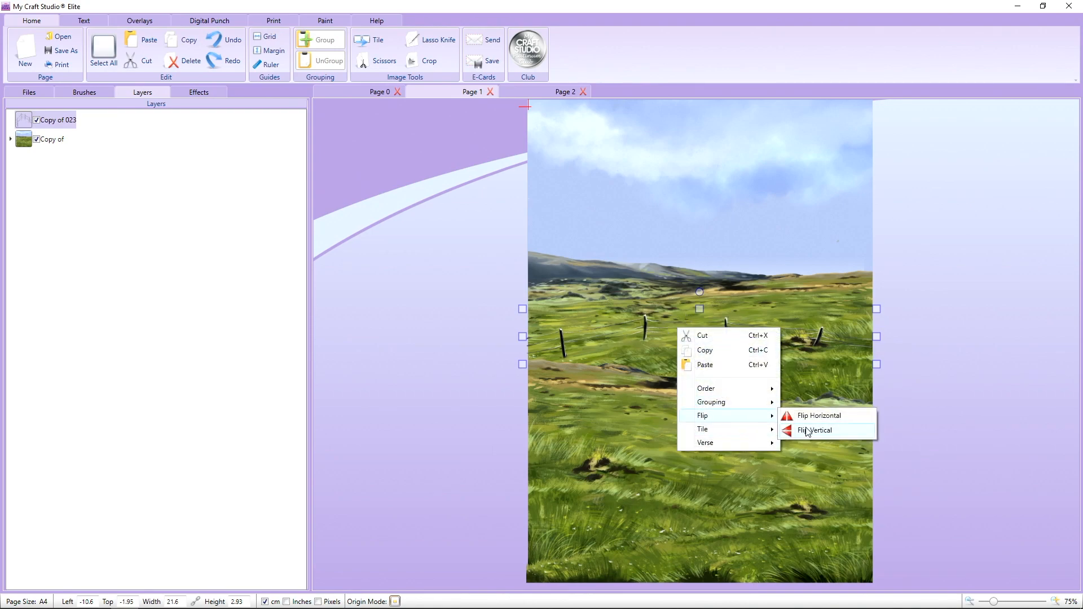
pyautogui.click(822, 420)
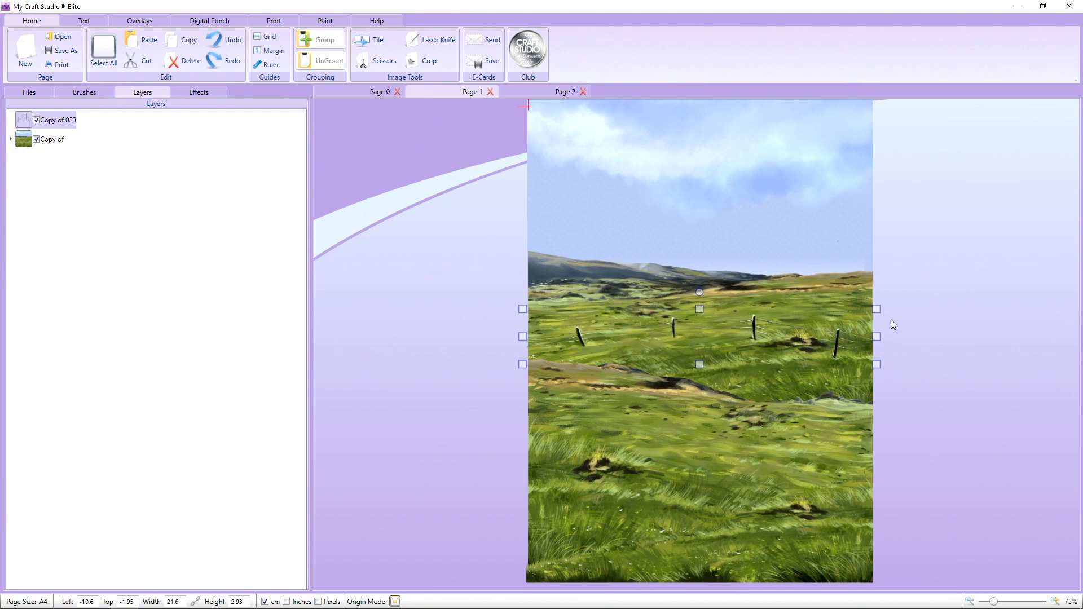
pyautogui.click(888, 348)
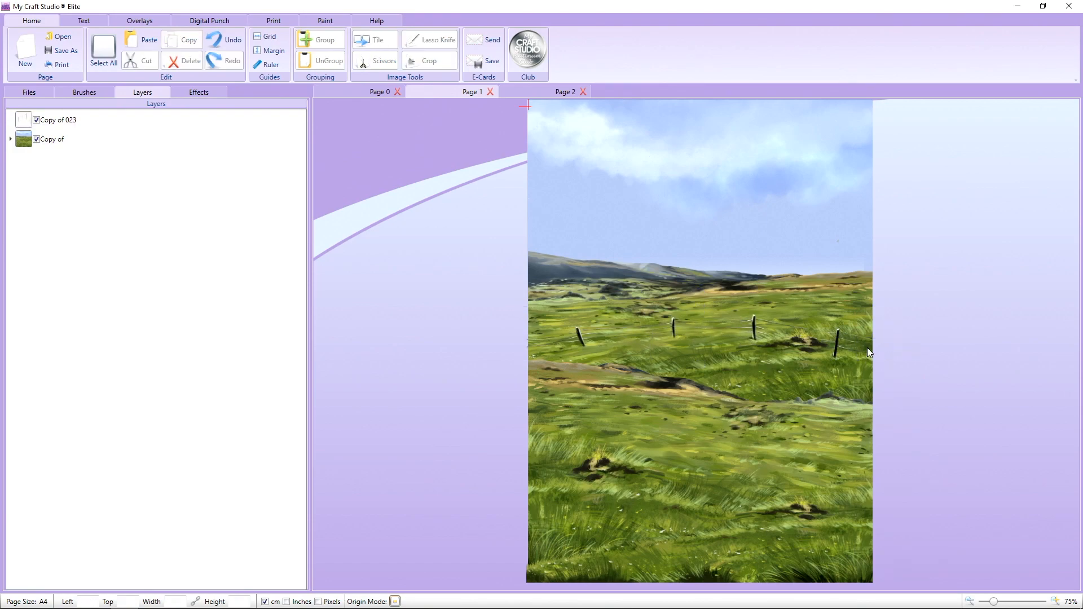
pyautogui.click(561, 94)
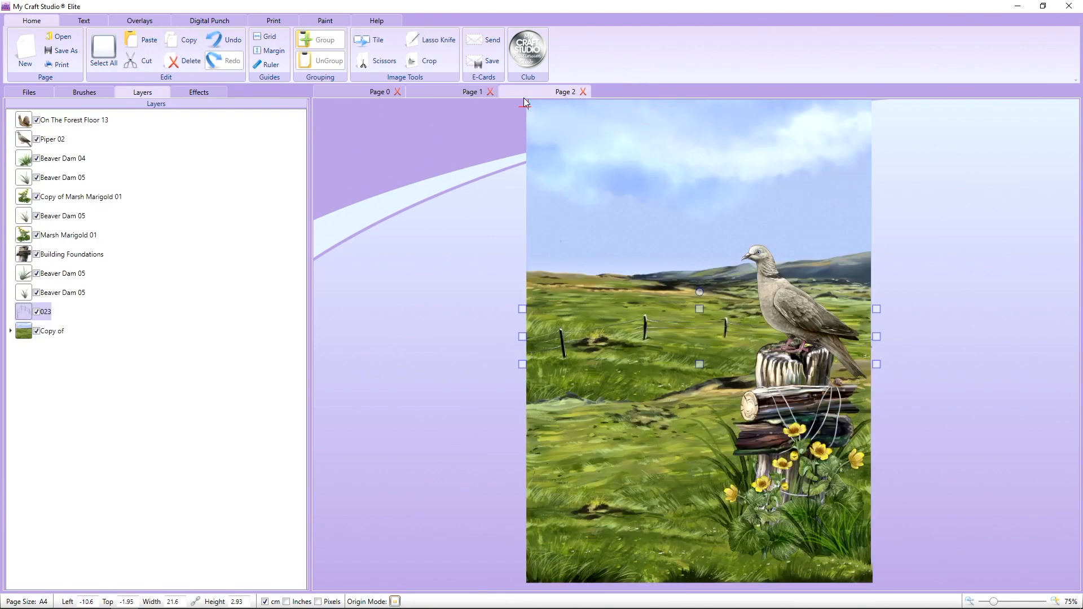
pyautogui.click(460, 91)
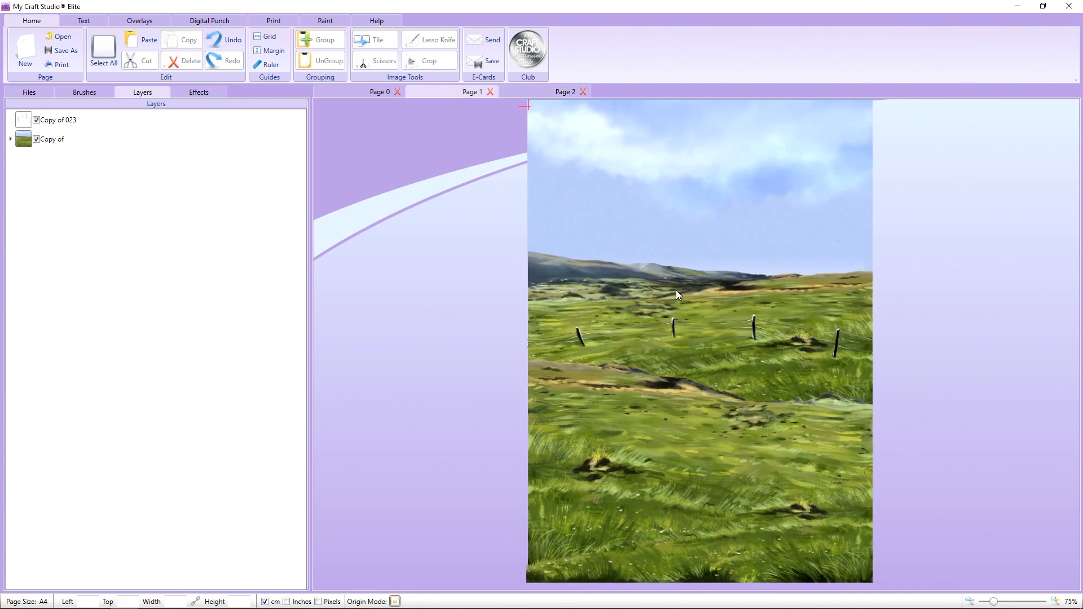
# - Begin a Scissors outline on the Page 1 fence, tracing the second post's left edge and continuing toward the fence's lower-left corner
pyautogui.click(695, 336)
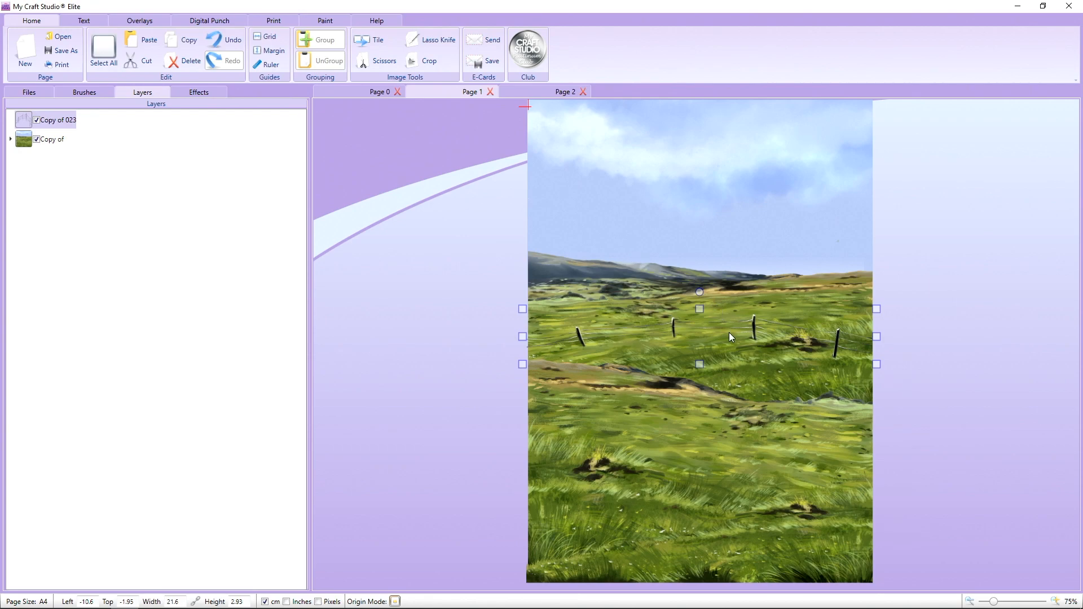
pyautogui.click(376, 60)
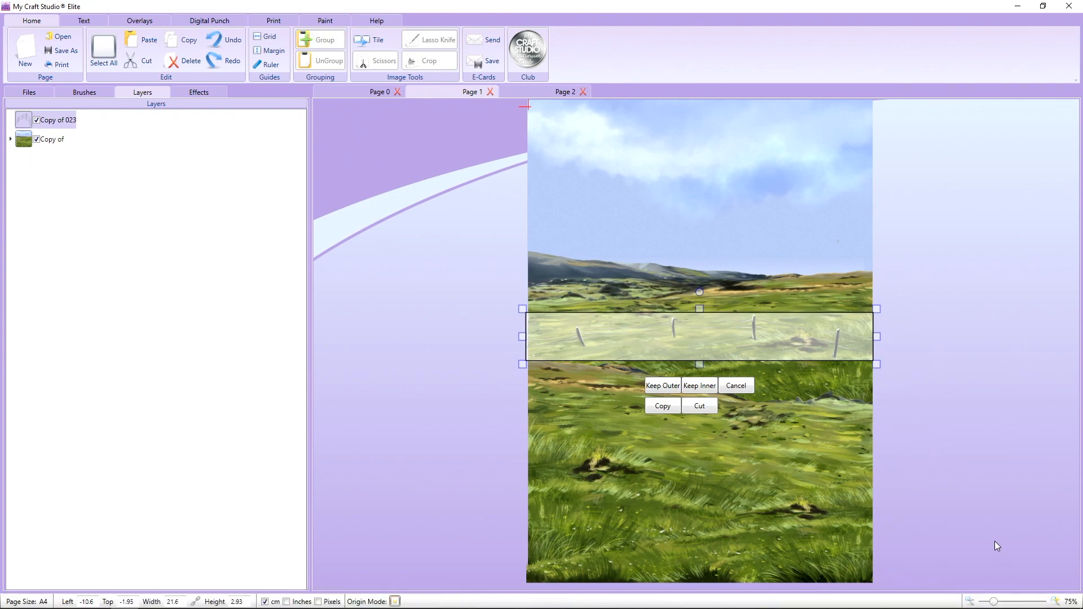
pyautogui.moveTo(993, 601); pyautogui.dragTo(1009, 601)
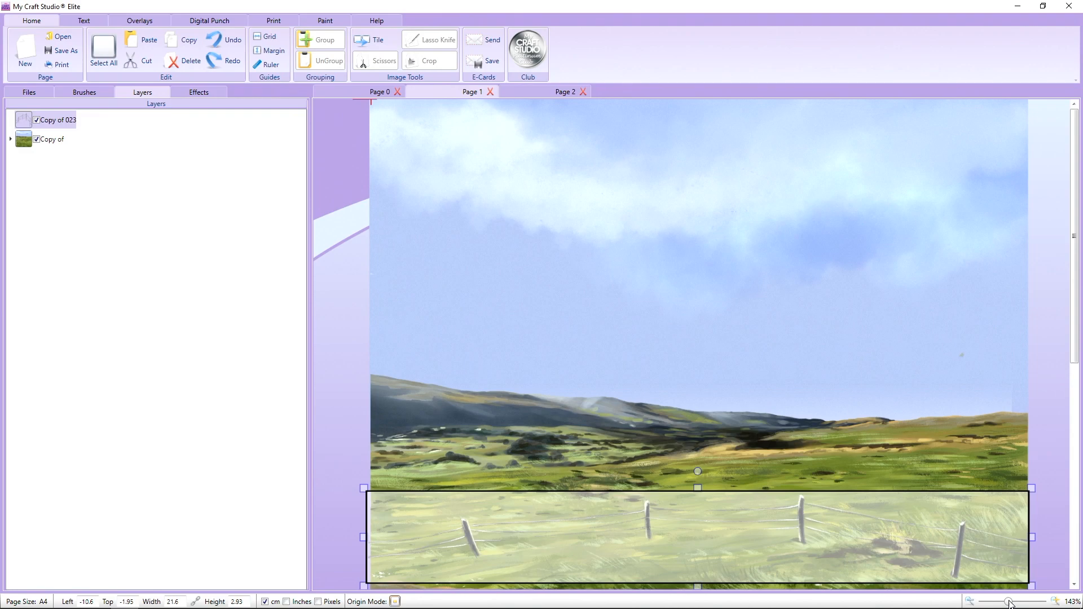
pyautogui.scroll(-3, 847, 398)
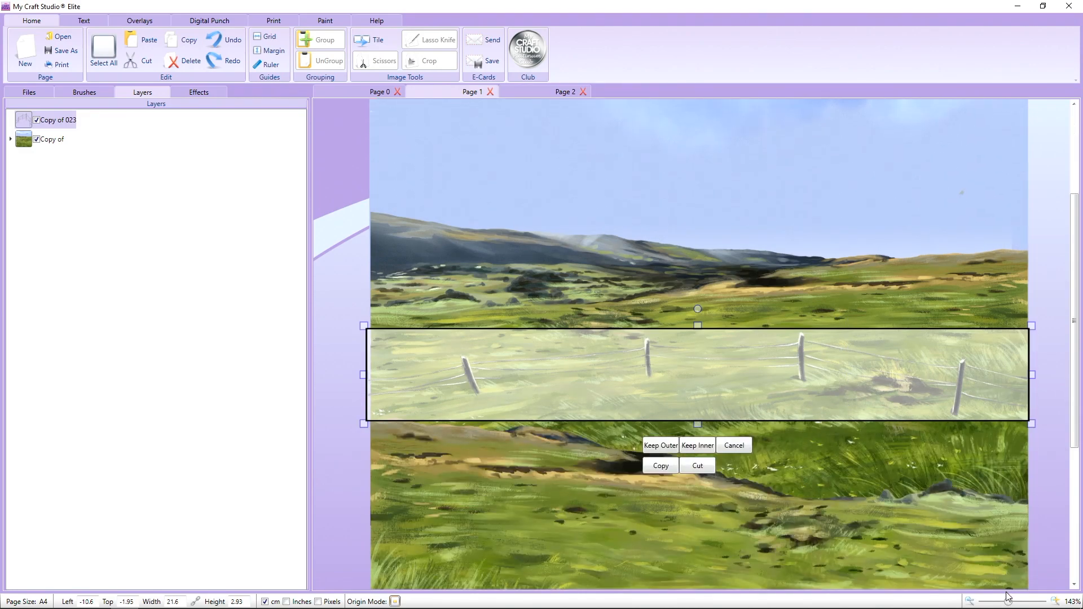
pyautogui.moveTo(1008, 598); pyautogui.dragTo(1016, 601)
pyautogui.scroll(-2, 979, 489)
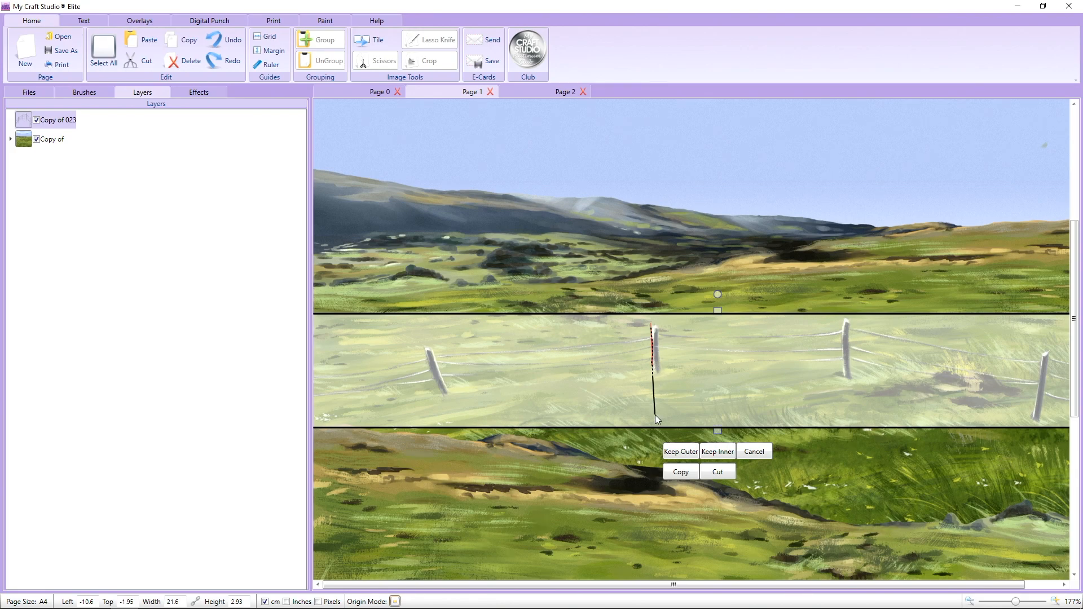
pyautogui.click(348, 421)
pyautogui.moveTo(1015, 603); pyautogui.dragTo(1006, 602)
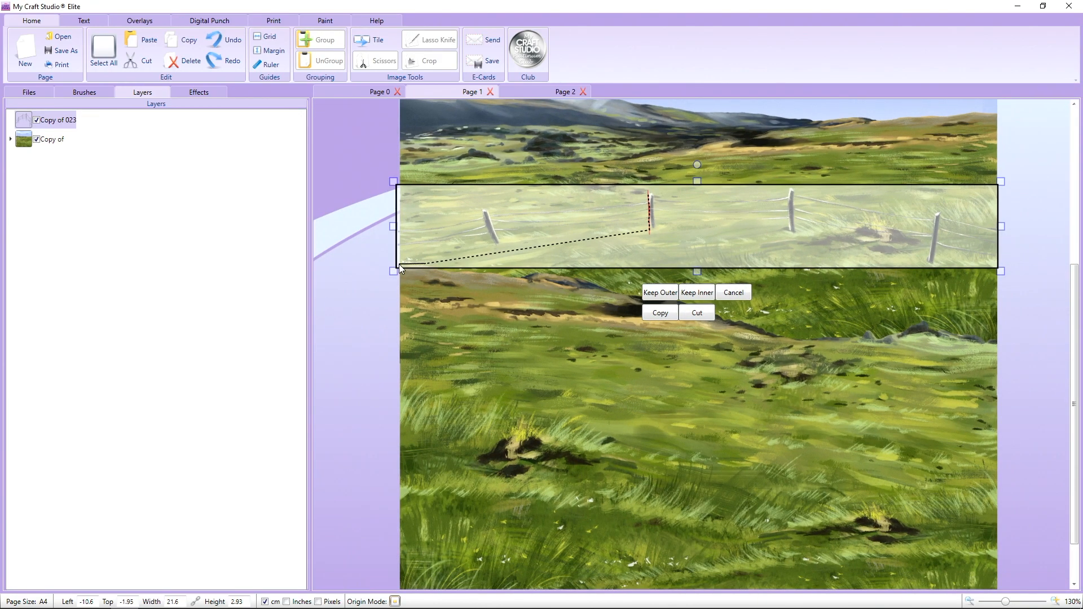
# - Close the Scissors outline around the leftmost post and its wires, and keep only the outer part of the fence
pyautogui.click(399, 264)
pyautogui.click(369, 242)
pyautogui.click(387, 210)
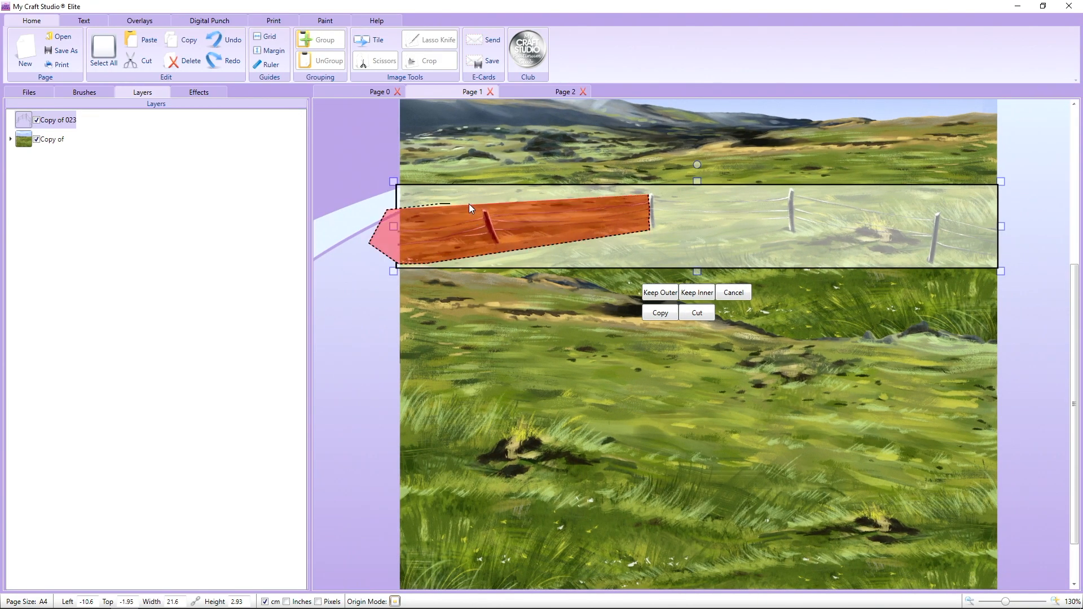
pyautogui.click(516, 192)
pyautogui.click(607, 191)
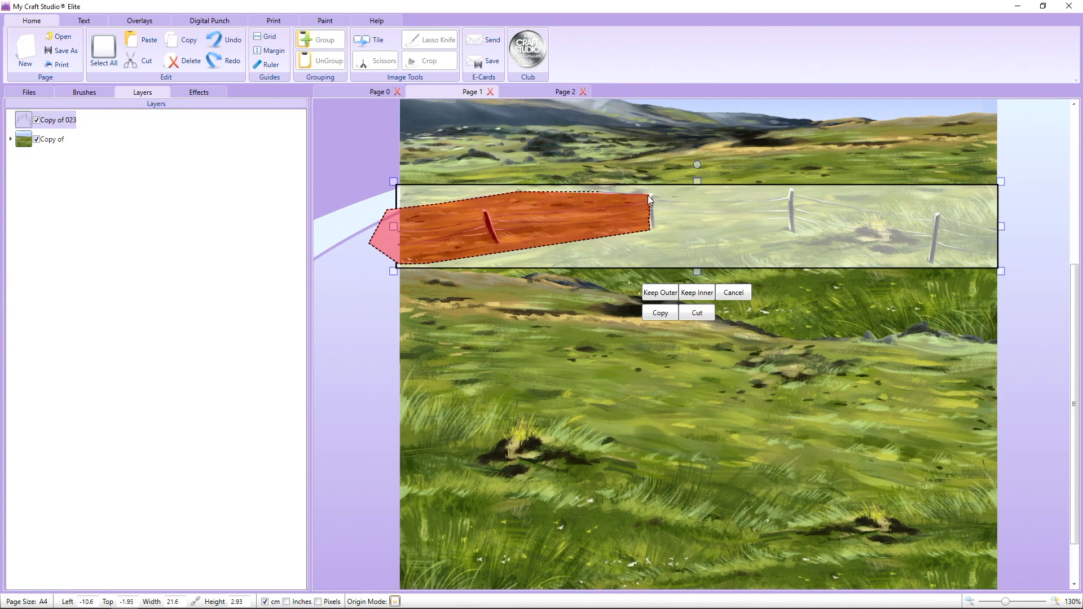
pyautogui.doubleClick(648, 196)
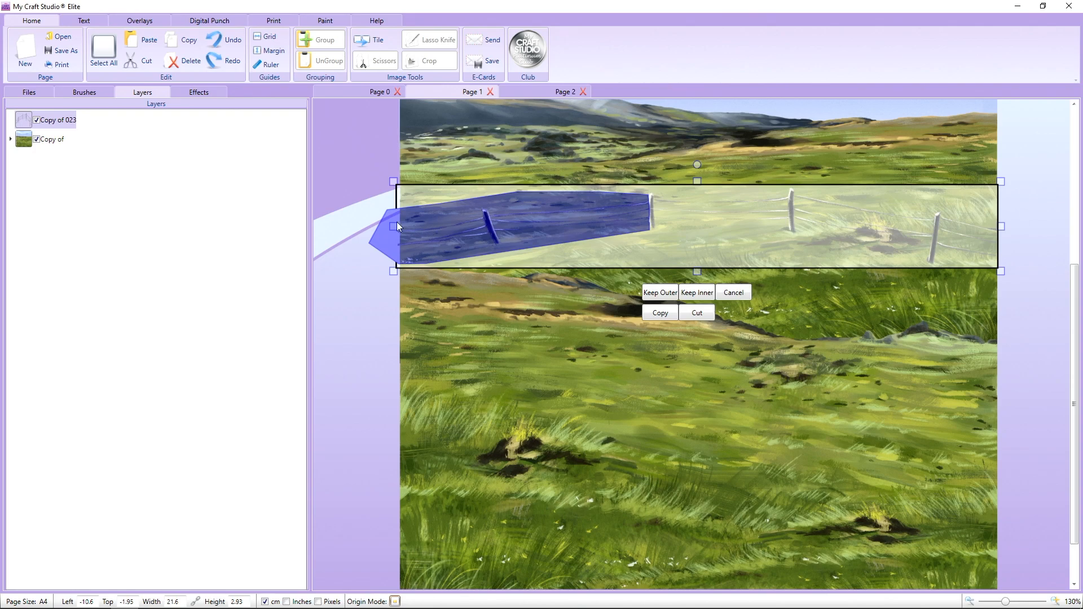
pyautogui.click(662, 296)
pyautogui.click(658, 297)
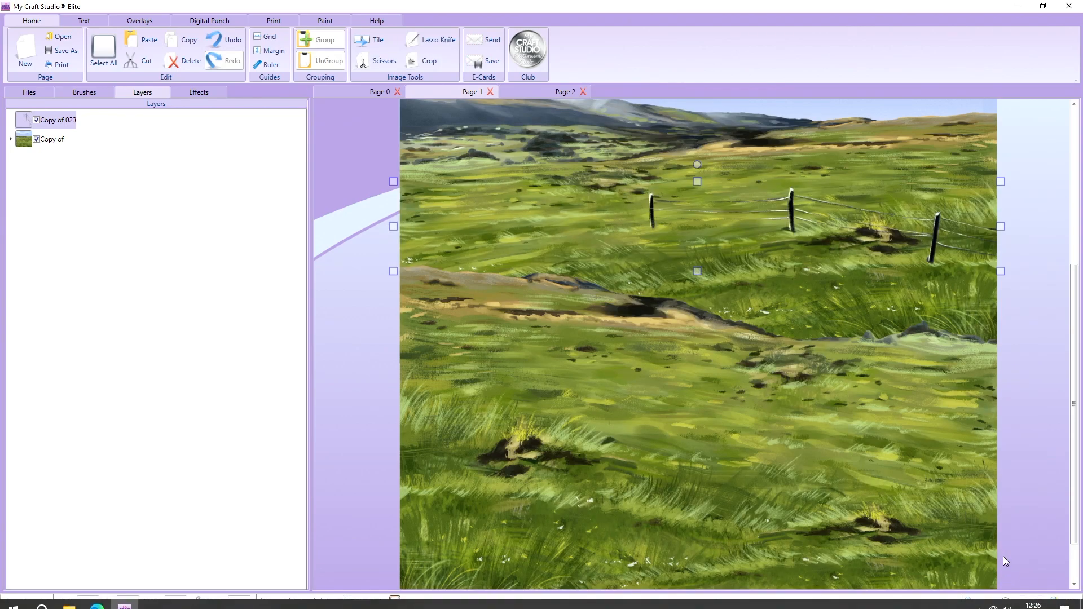
pyautogui.moveTo(1008, 604); pyautogui.dragTo(995, 603)
pyautogui.click(1002, 470)
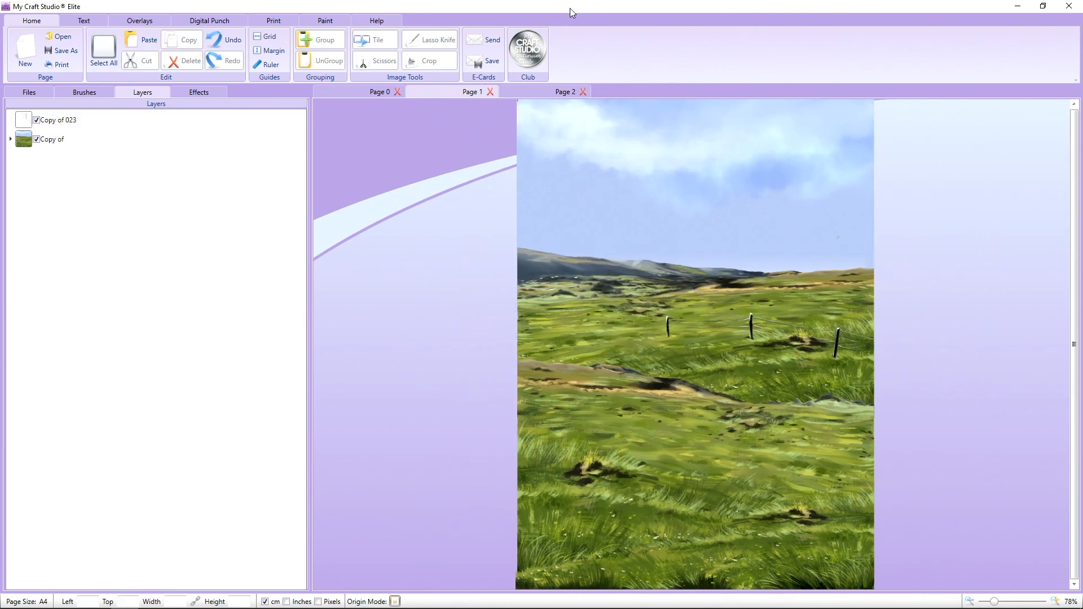
# - Compare the trimmed fence on Page 1 with the Page 2 scene and the plain background on Page 0
pyautogui.click(559, 94)
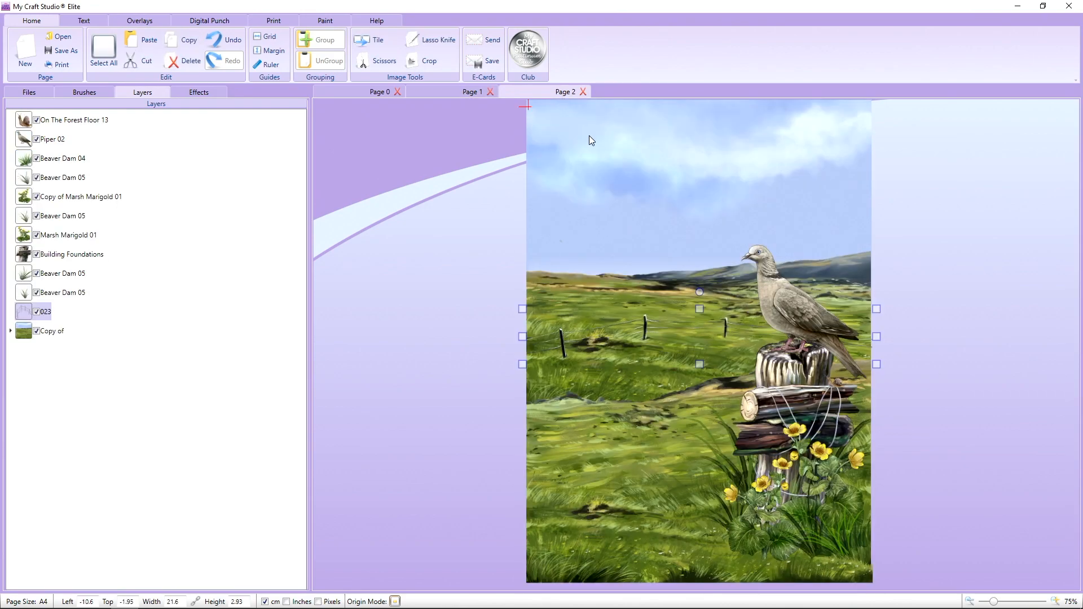
pyautogui.click(467, 92)
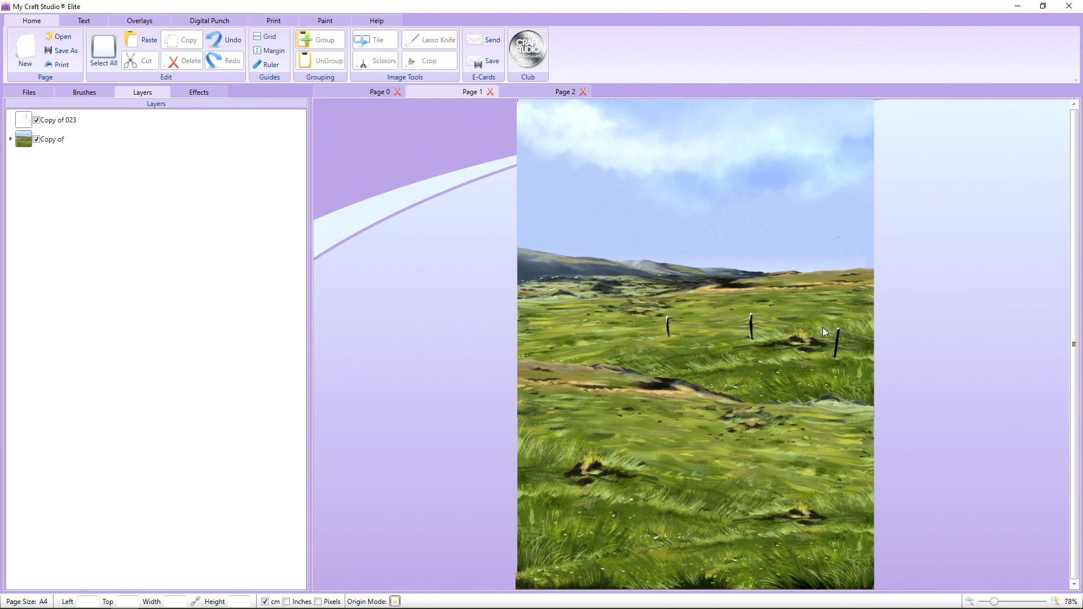
pyautogui.click(382, 97)
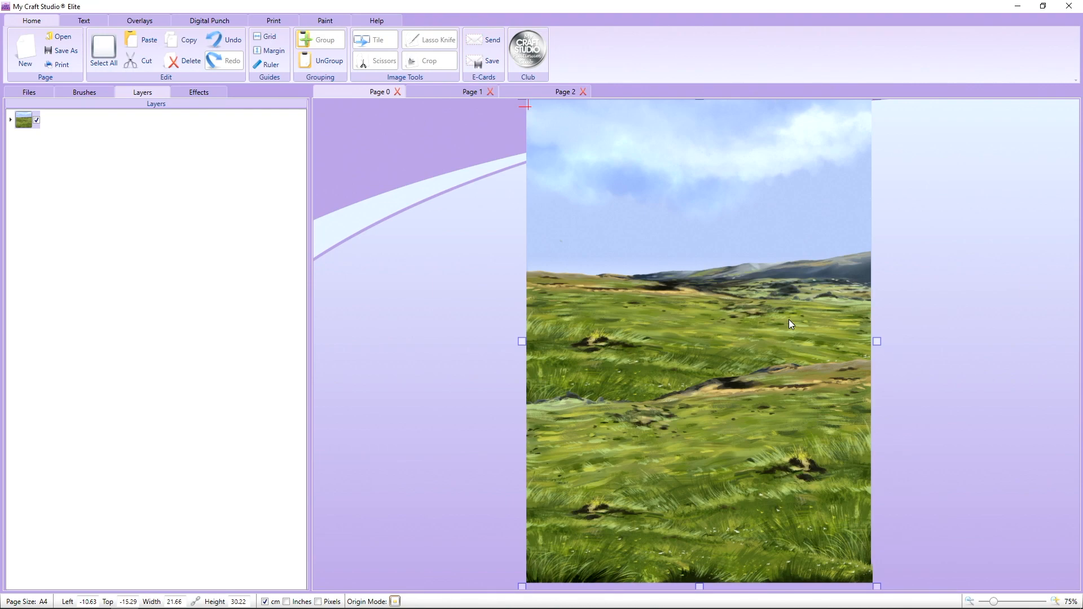
# - On Page 2, hide the background, distant fence, snail, dove and Building Foundations post, leaving only the marigolds and grasses visible
pyautogui.click(535, 93)
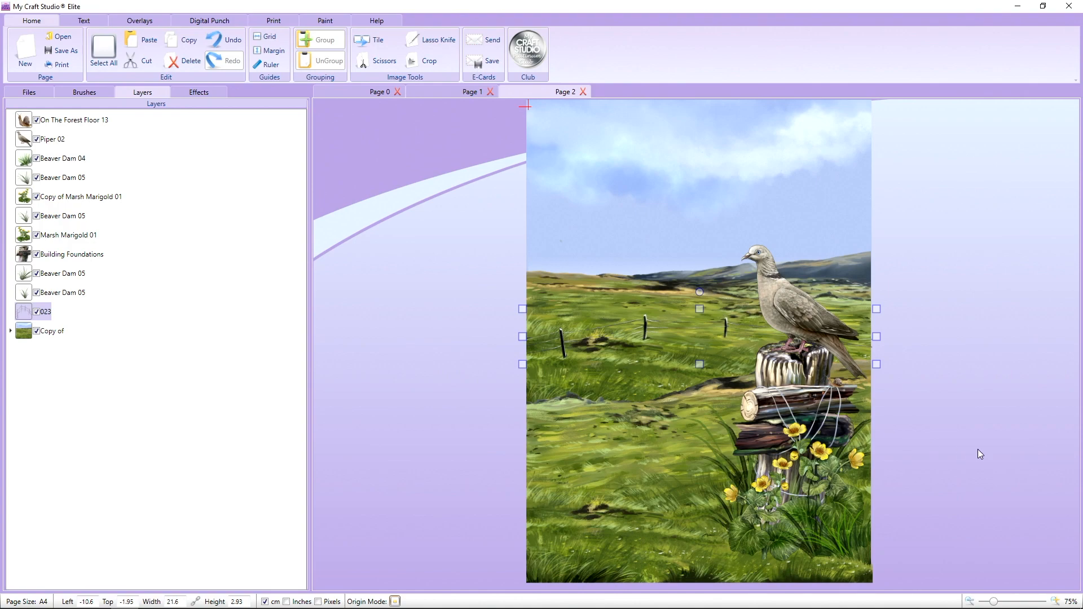
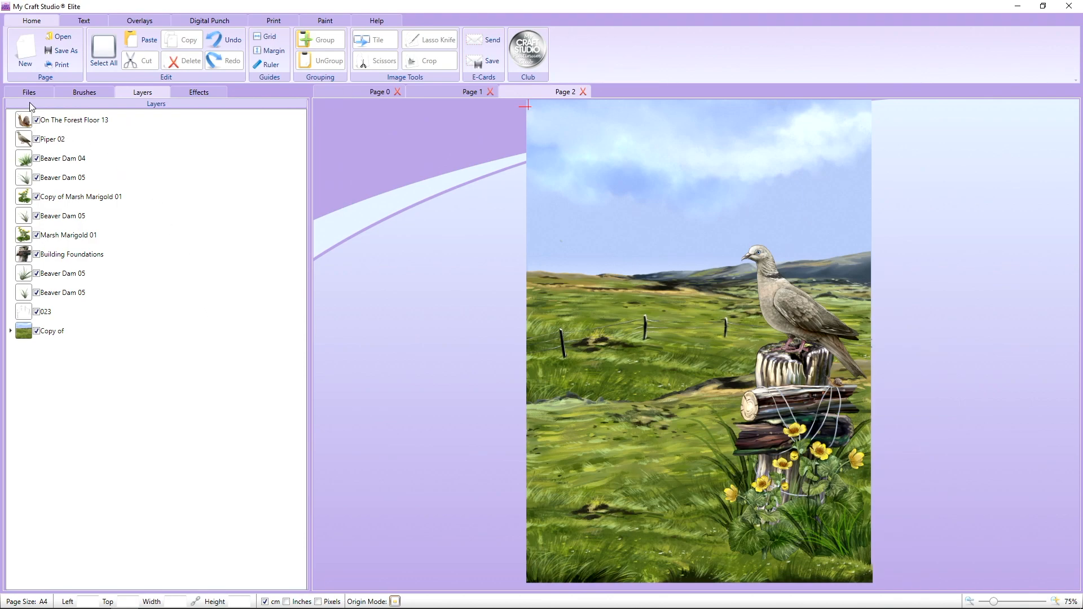
pyautogui.click(36, 332)
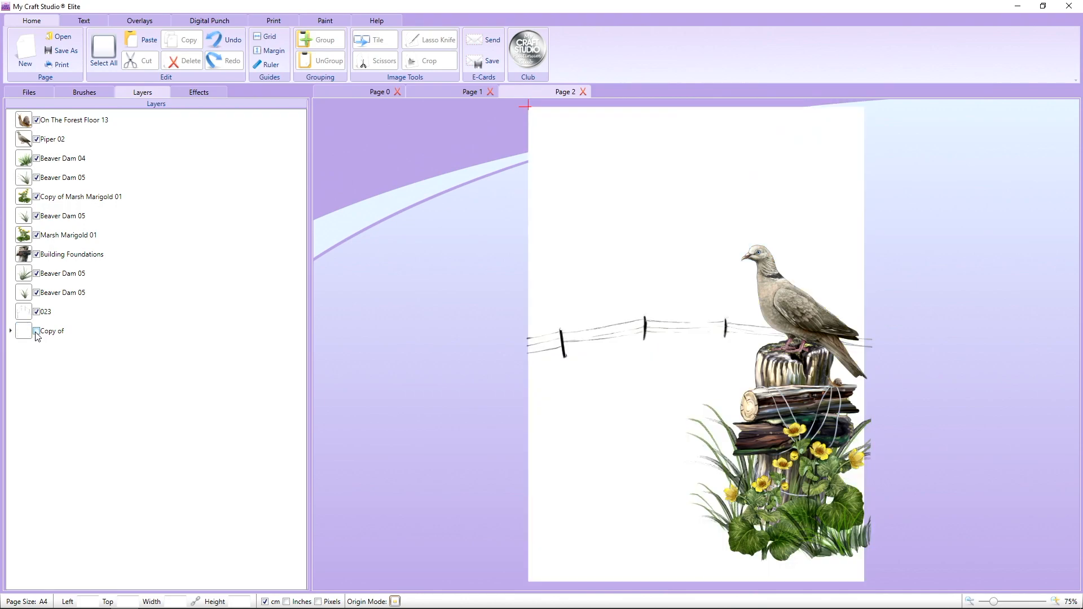
pyautogui.click(36, 312)
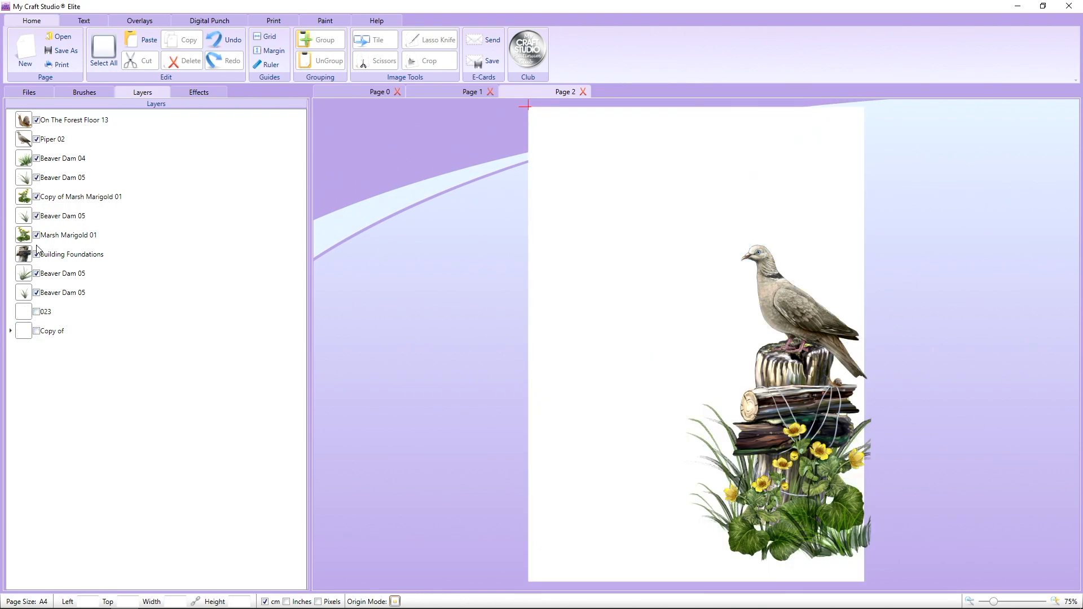
pyautogui.click(37, 120)
pyautogui.click(36, 140)
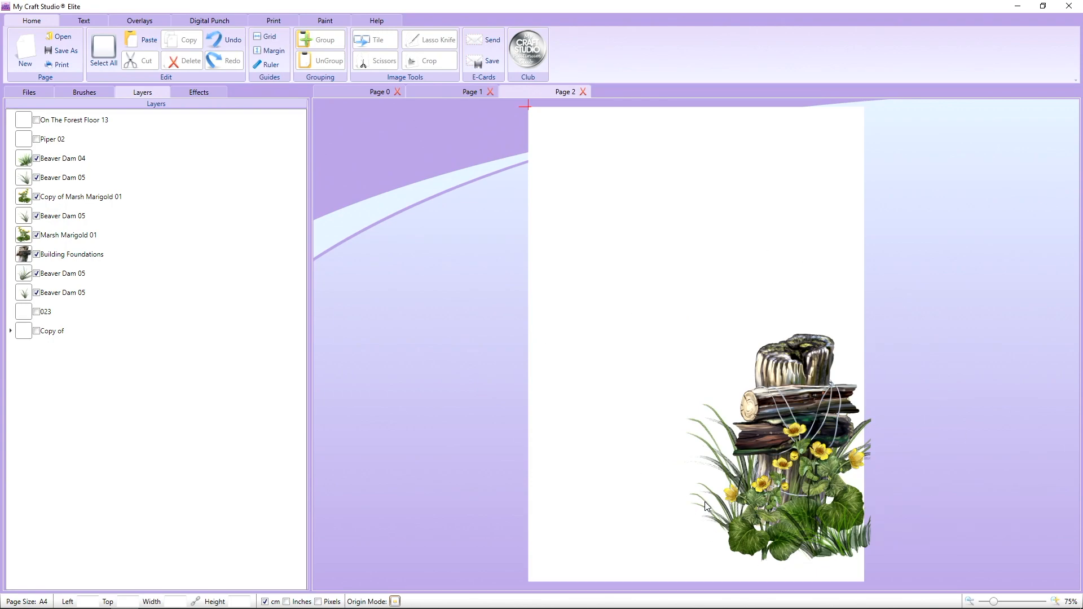
pyautogui.click(36, 254)
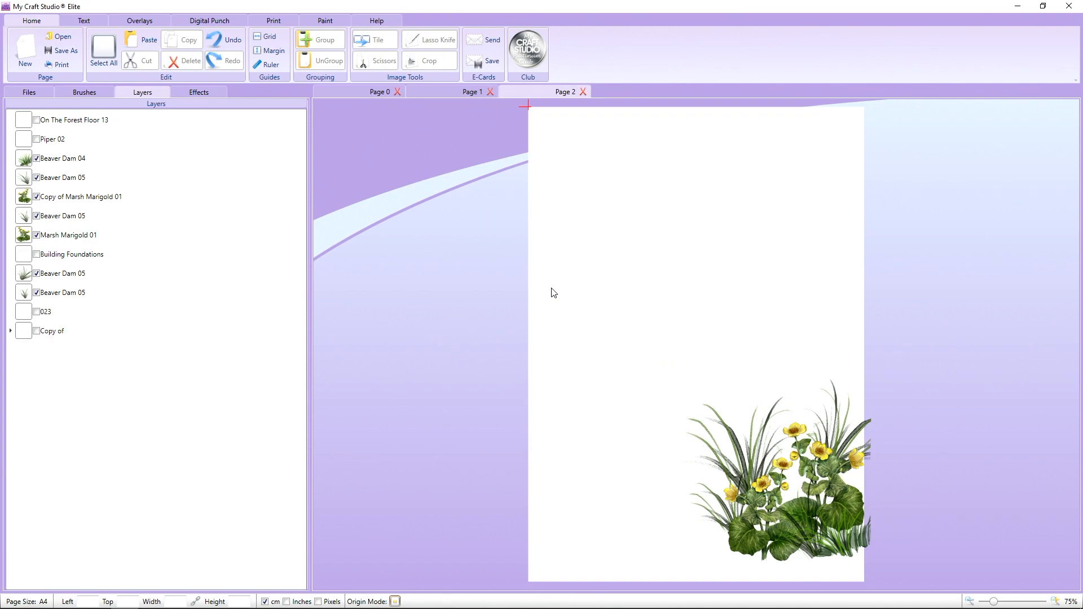
# - Group all the visible marigolds and grasses on Page 2 and copy the group
pyautogui.moveTo(552, 292); pyautogui.dragTo(1032, 598)
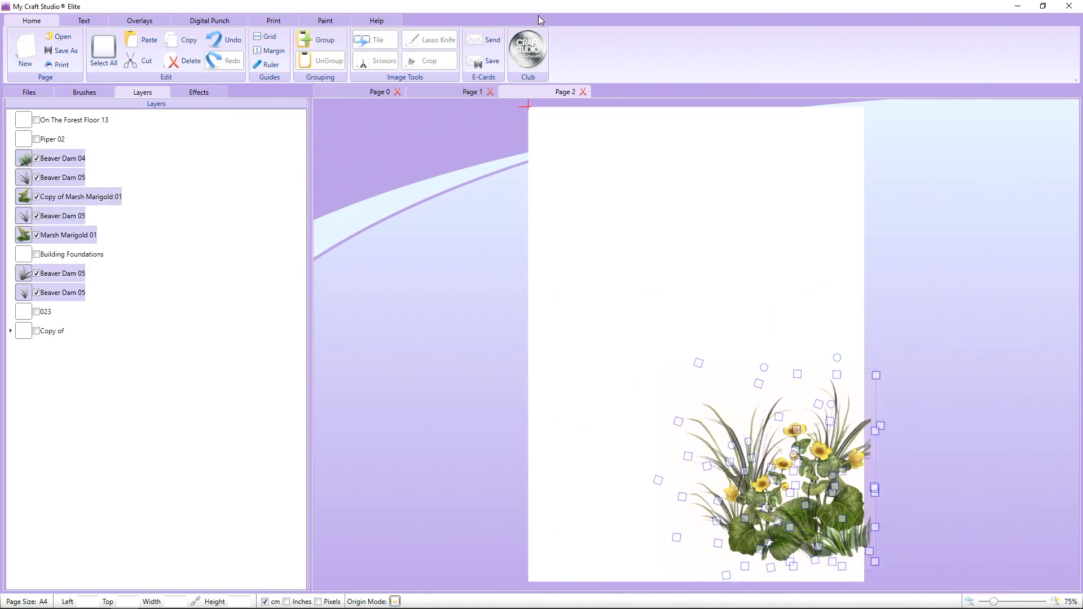
pyautogui.click(325, 40)
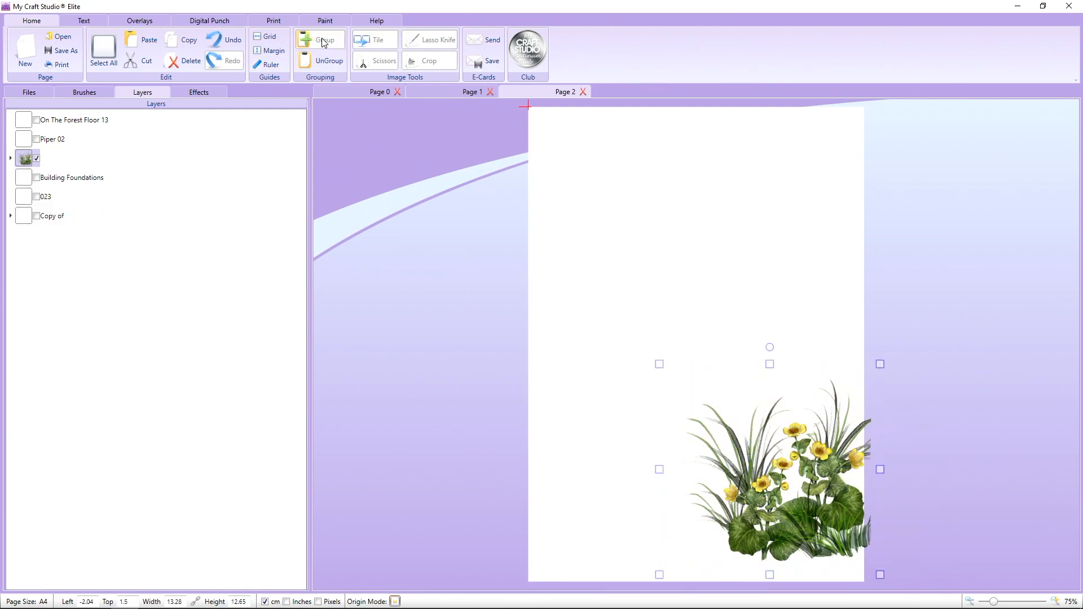
pyautogui.rightClick(730, 497)
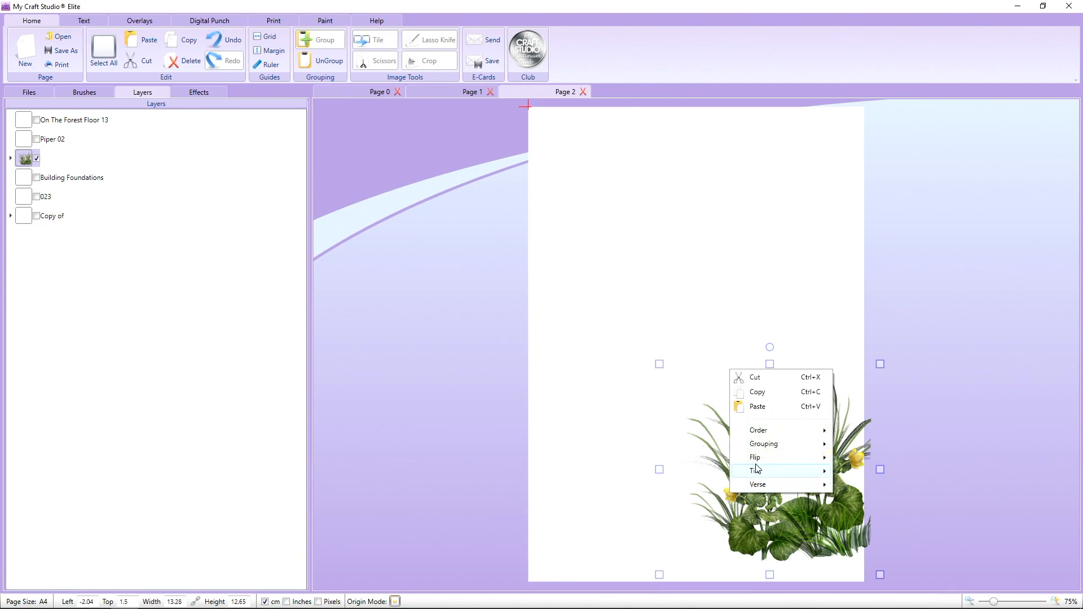
pyautogui.click(764, 395)
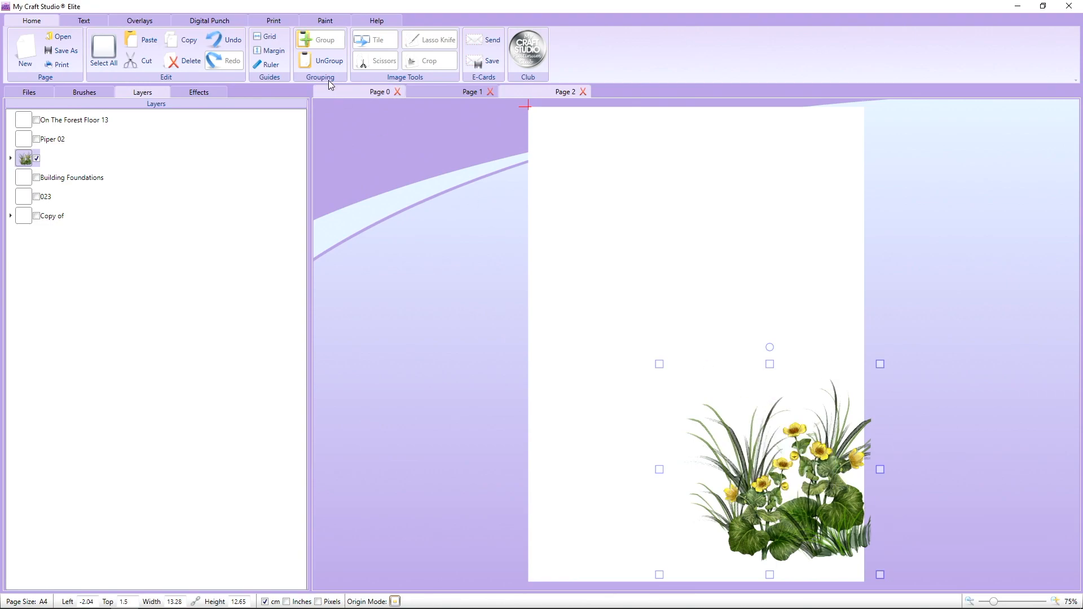
# - Paste the copied marigold and grass group onto the countryside background on Page 0
pyautogui.click(355, 95)
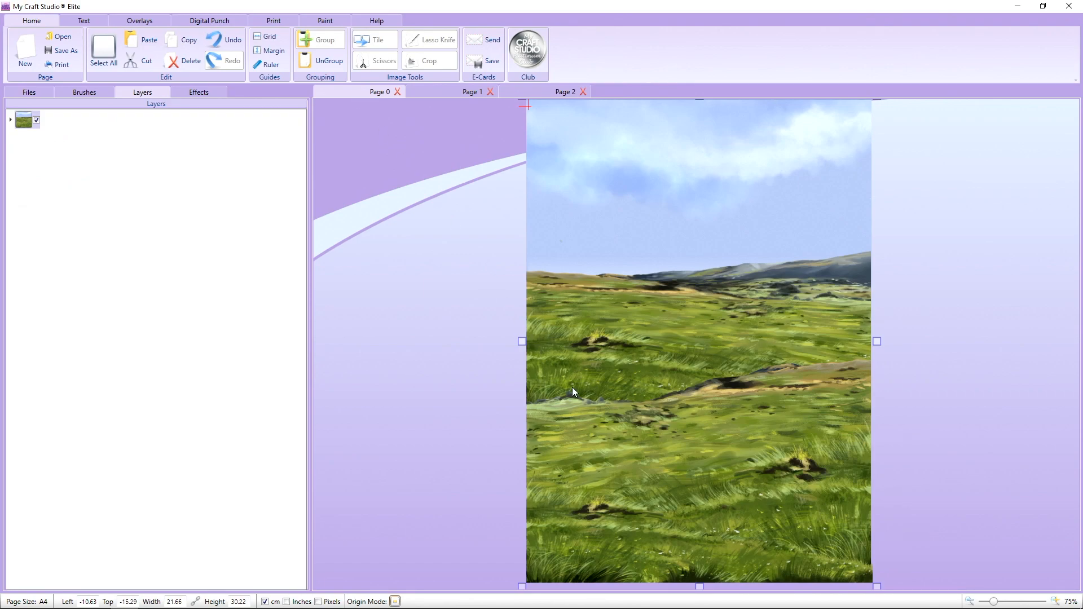
pyautogui.rightClick(632, 452)
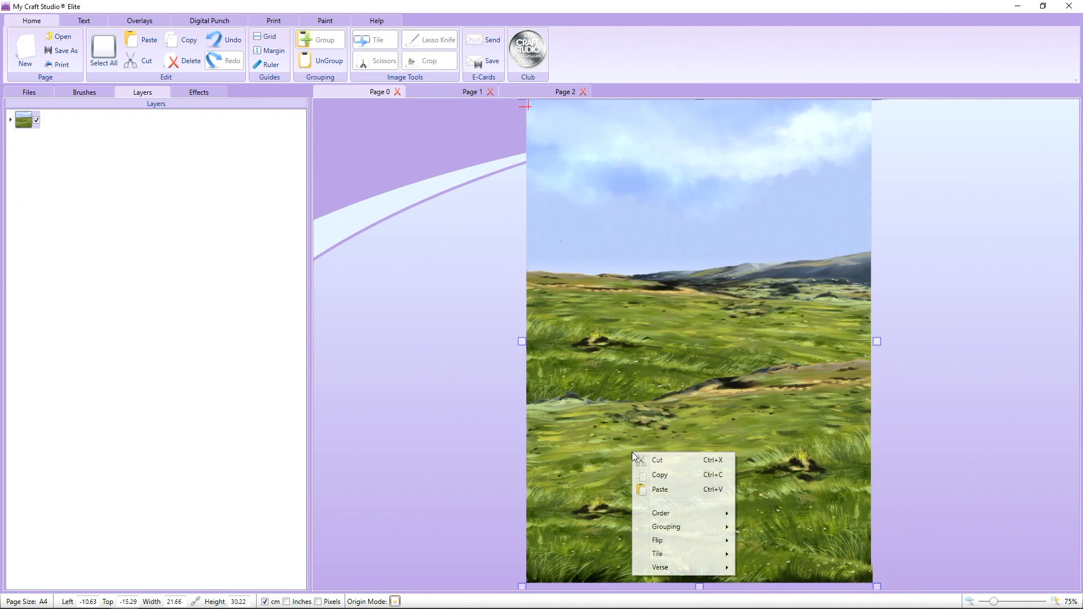
pyautogui.click(680, 492)
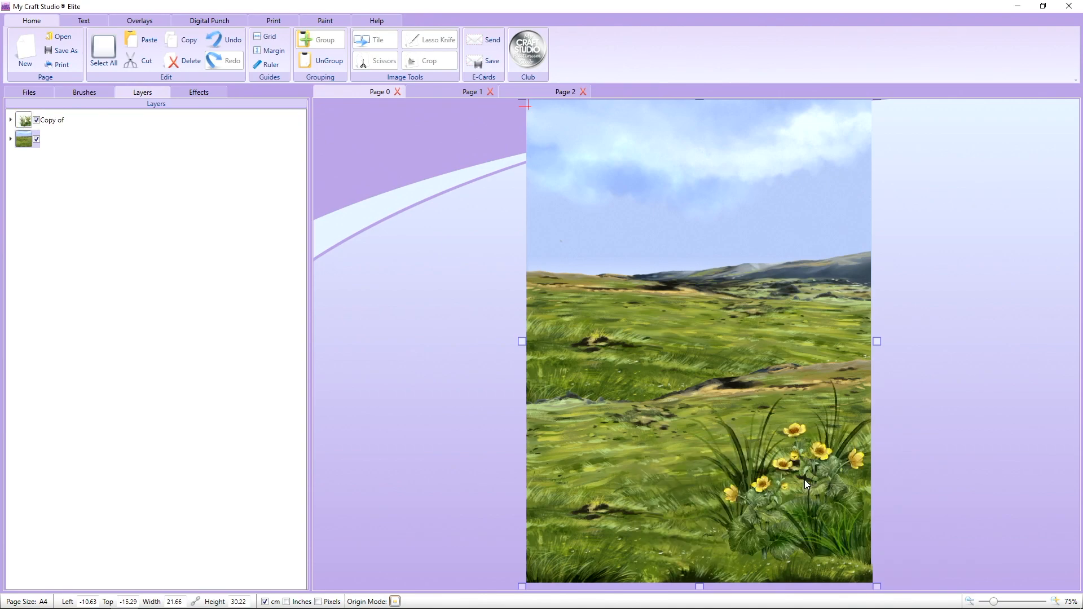
# - On Page 2, show the background, distant fence 023, Building Foundations post, Piper 02 dove and On The Forest Floor 13 snail again
pyautogui.click(542, 96)
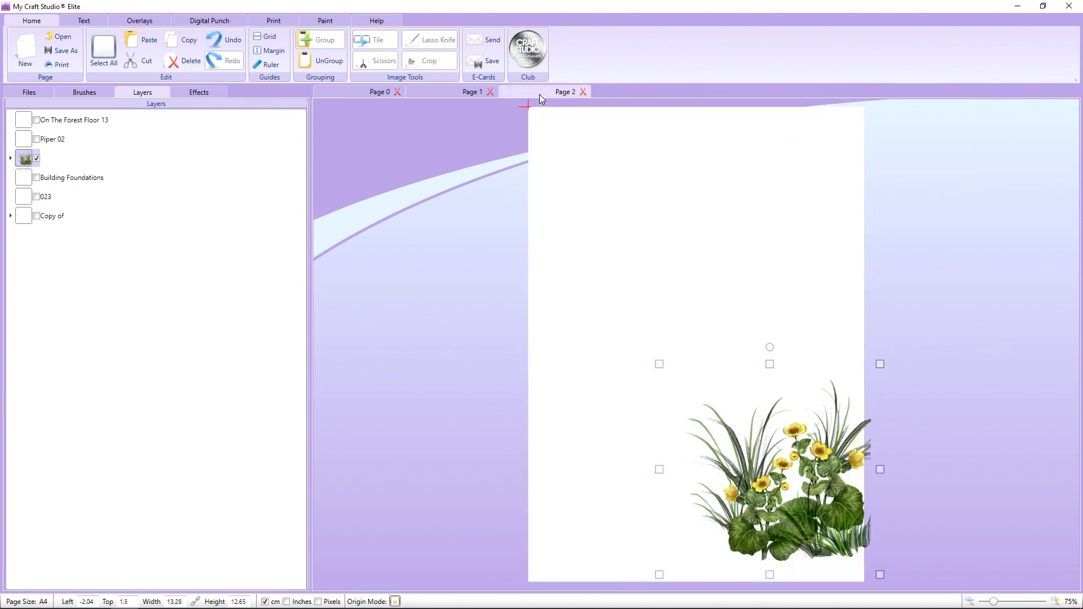
pyautogui.click(37, 216)
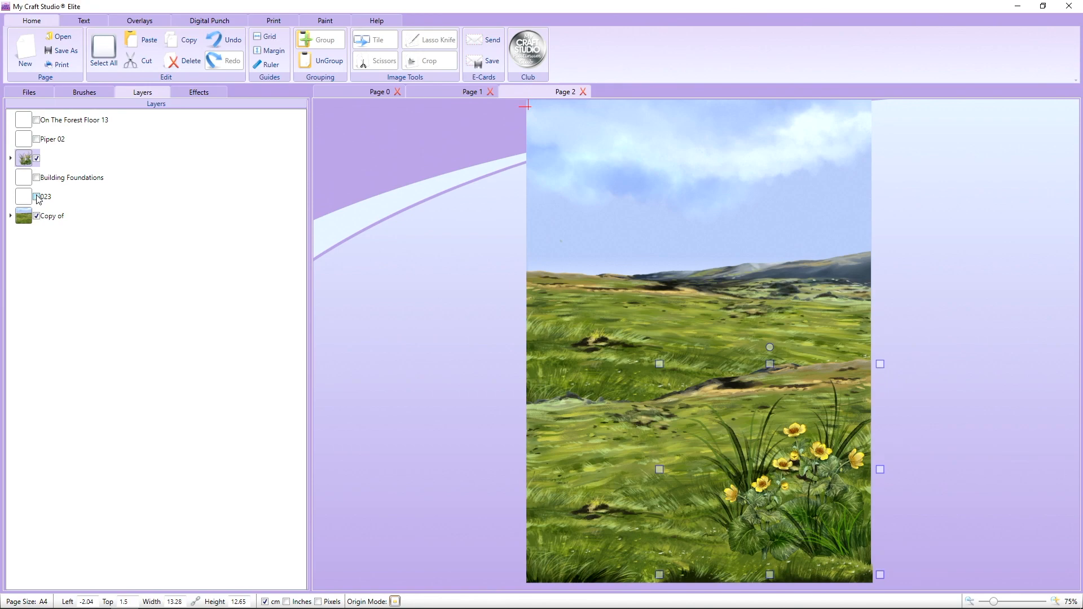
pyautogui.click(37, 197)
pyautogui.click(37, 177)
pyautogui.click(41, 139)
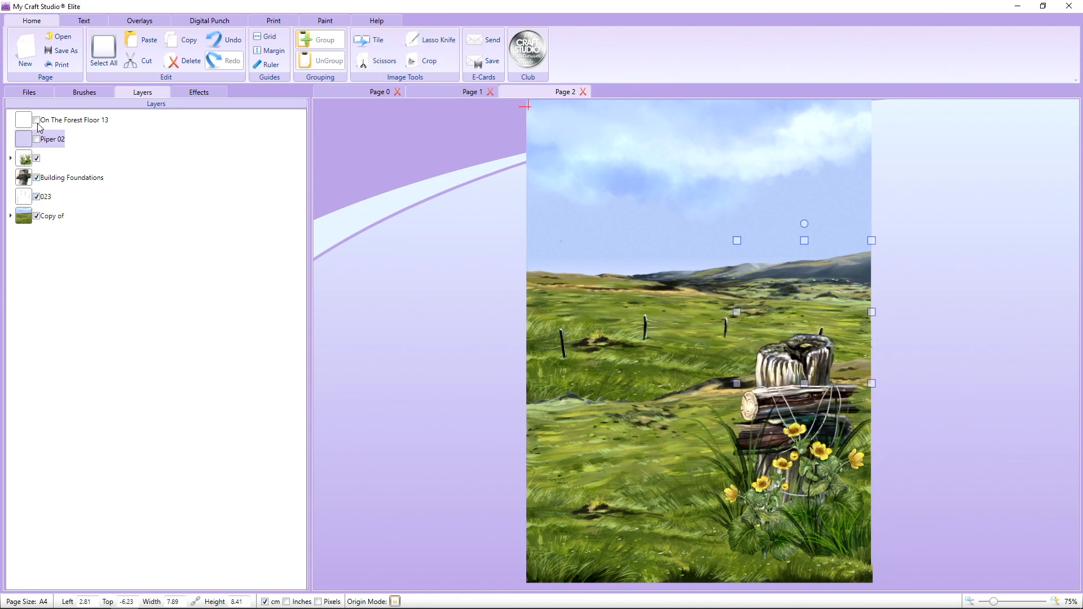
pyautogui.click(36, 140)
pyautogui.click(36, 120)
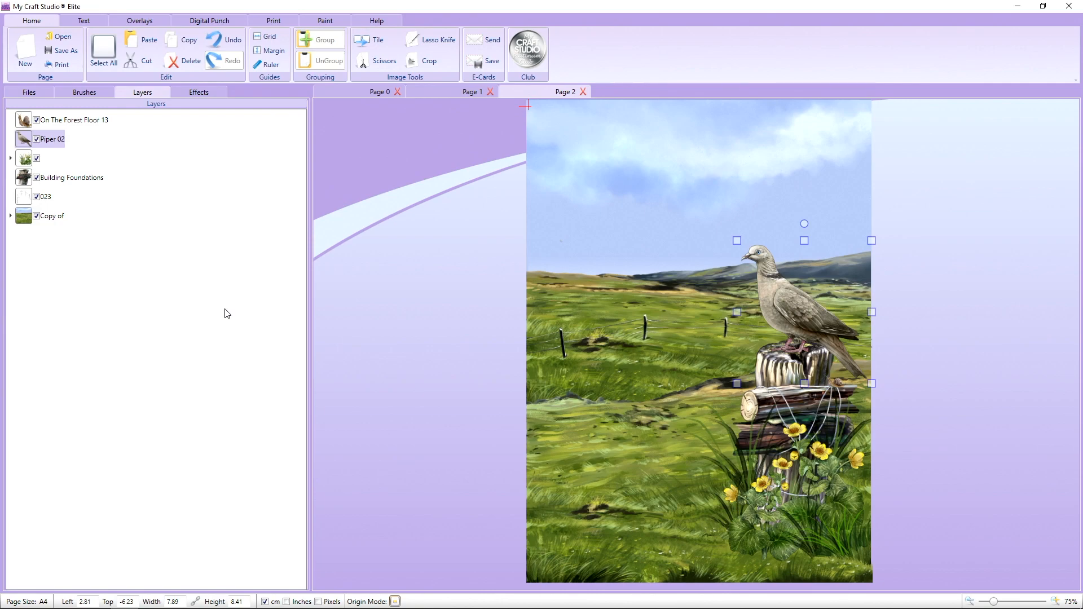
# - On Page 0, flip the pasted marigold group horizontally and move it to the lower left corner of the scene
pyautogui.click(380, 91)
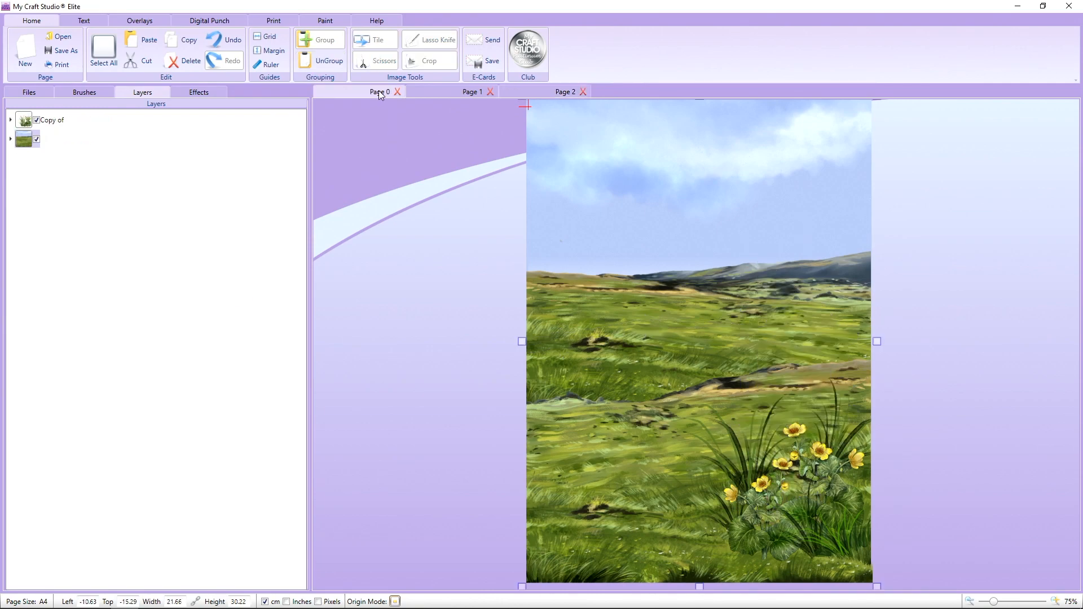
pyautogui.click(824, 505)
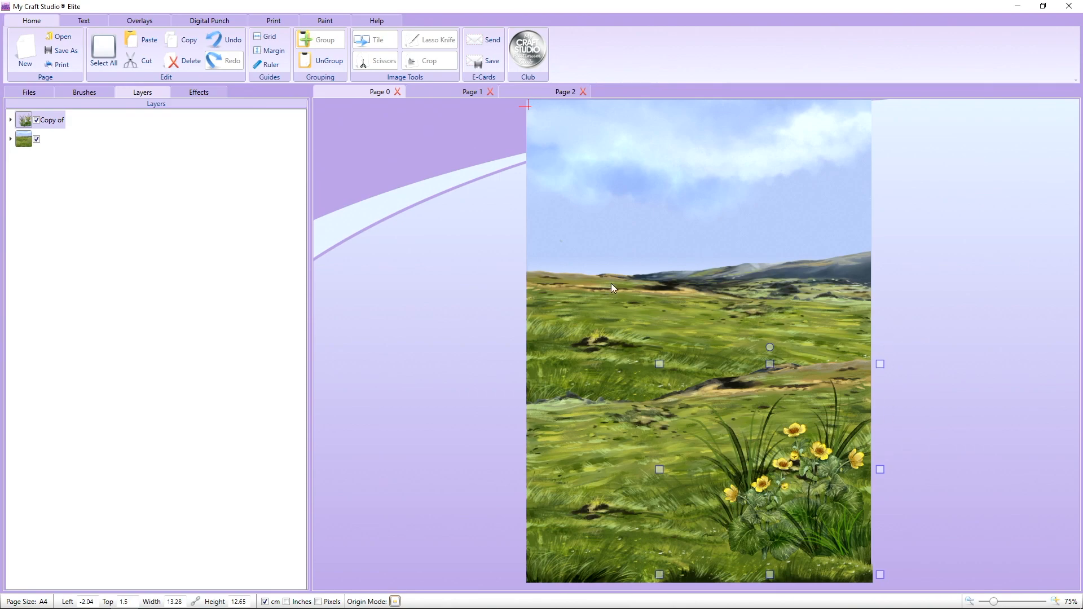
pyautogui.rightClick(763, 482)
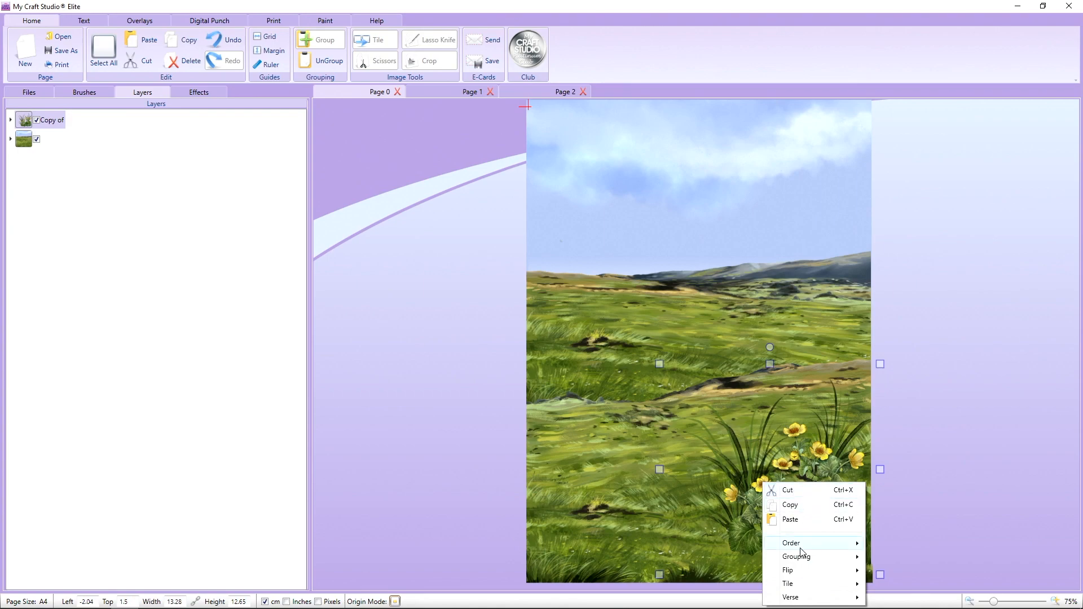
pyautogui.moveTo(818, 570)
pyautogui.click(909, 573)
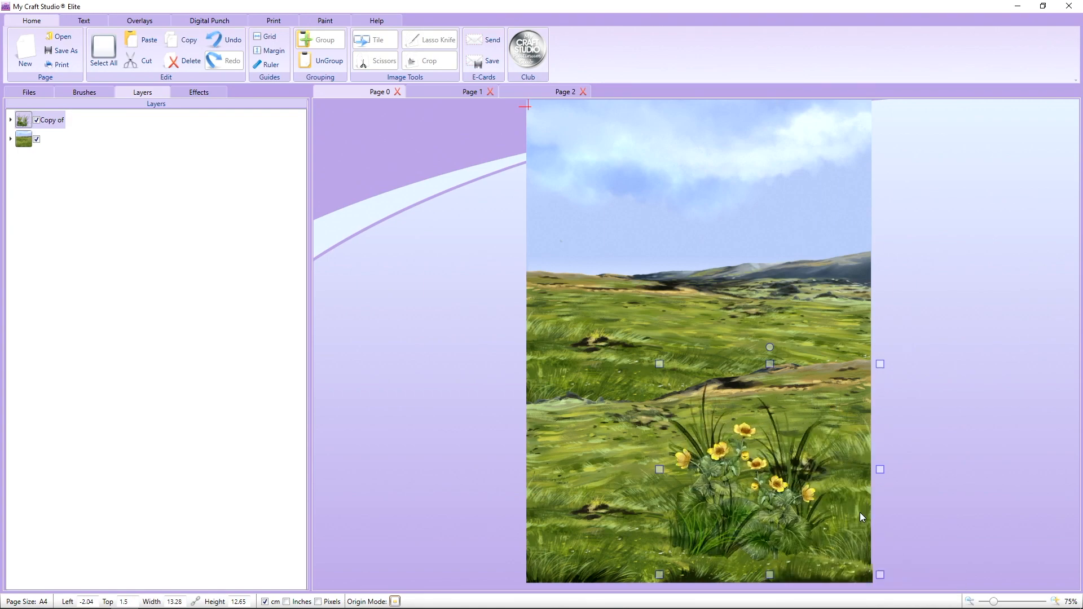
pyautogui.moveTo(800, 518); pyautogui.dragTo(657, 520)
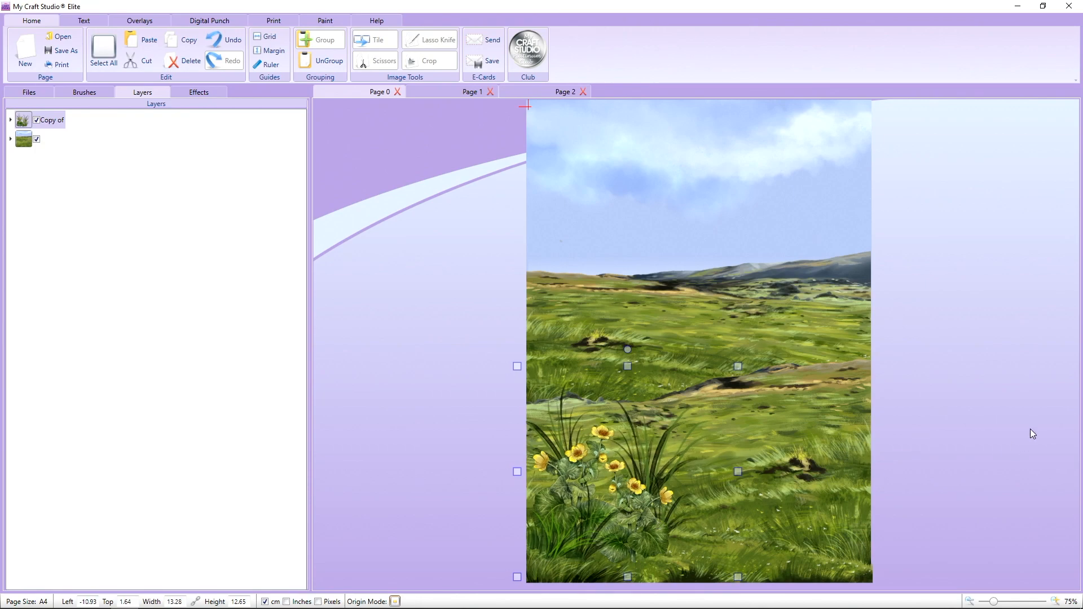
pyautogui.click(1018, 417)
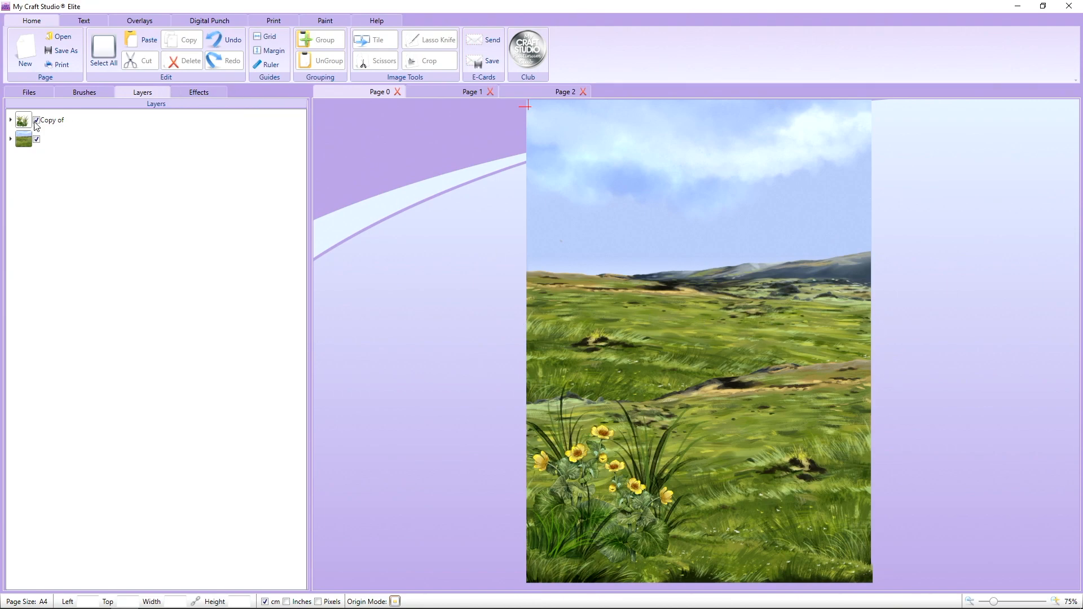
# - Try the A Colony 03 beaver from What A Dam, about 6 cm wide, in front of the marigolds, and delete it
pyautogui.click(27, 92)
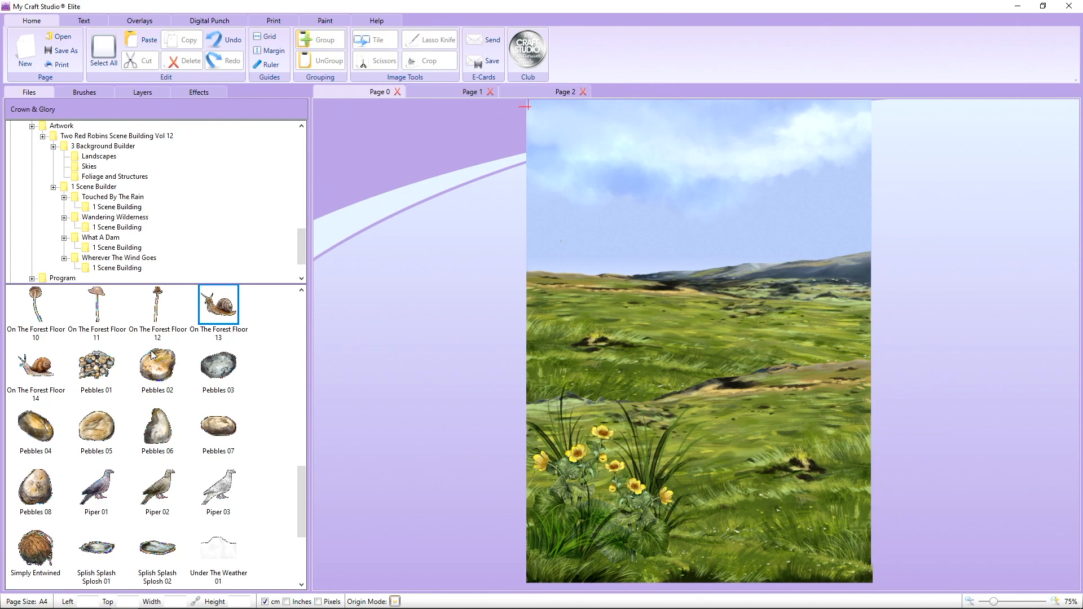
pyautogui.scroll(-3, 161, 353)
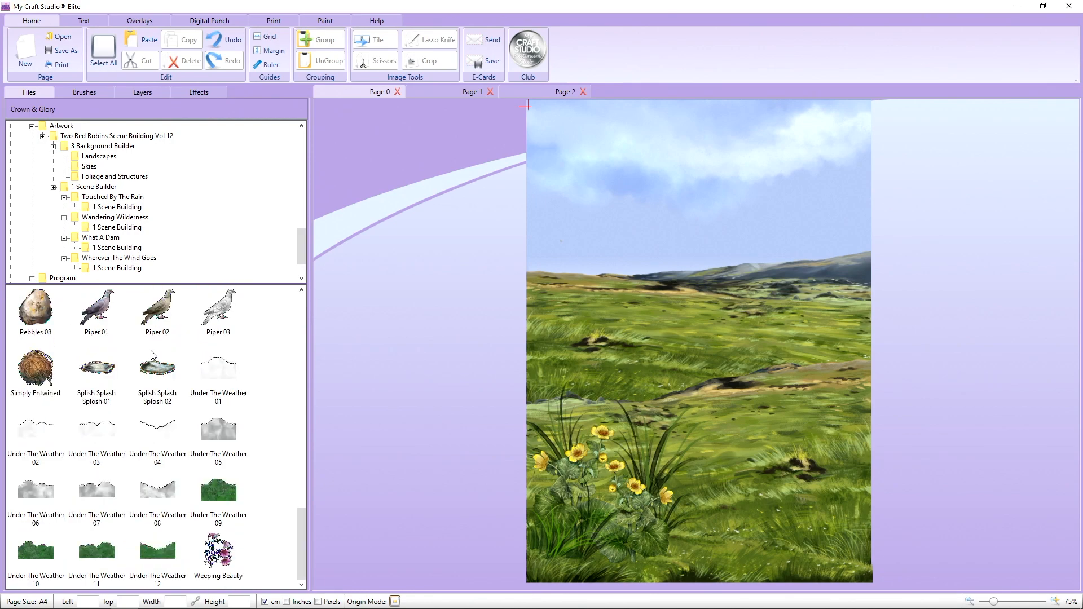
pyautogui.click(110, 237)
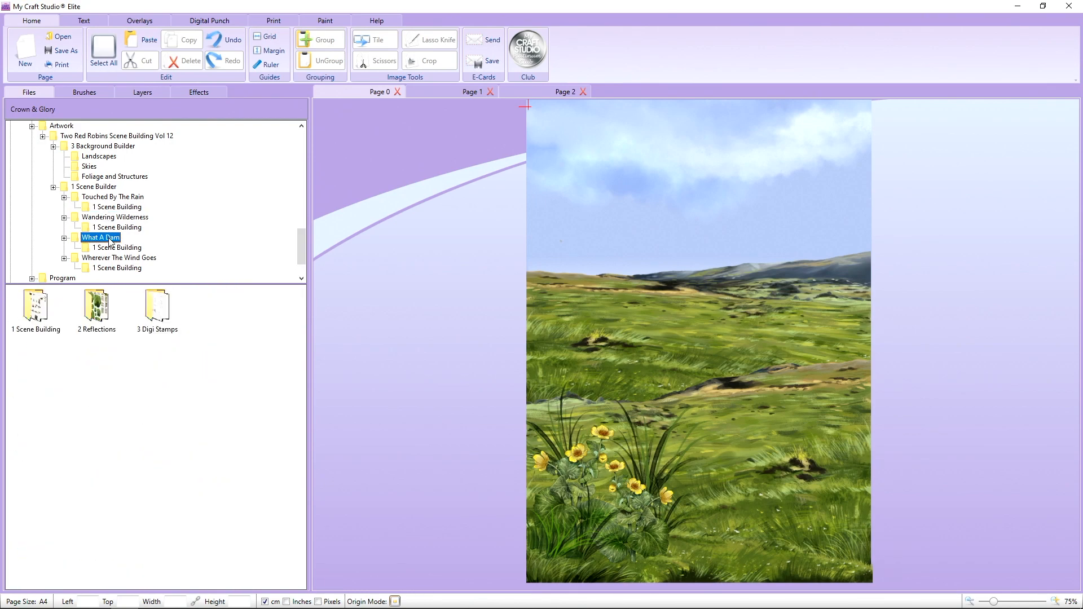
pyautogui.doubleClick(51, 310)
pyautogui.moveTo(48, 368); pyautogui.dragTo(642, 487)
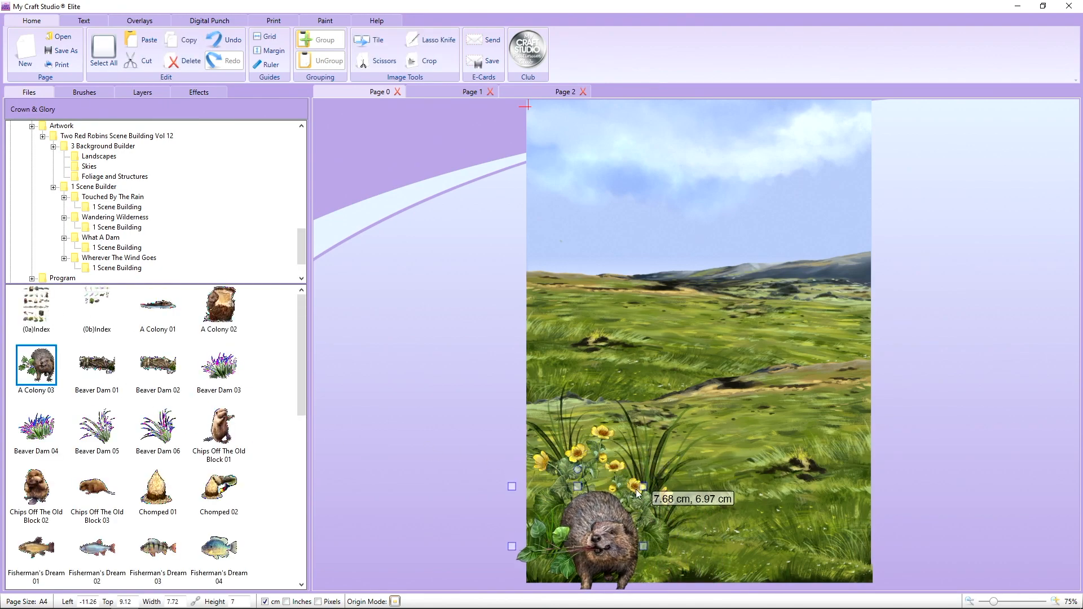
pyautogui.moveTo(630, 539); pyautogui.dragTo(652, 508)
pyautogui.moveTo(665, 458); pyautogui.dragTo(628, 514)
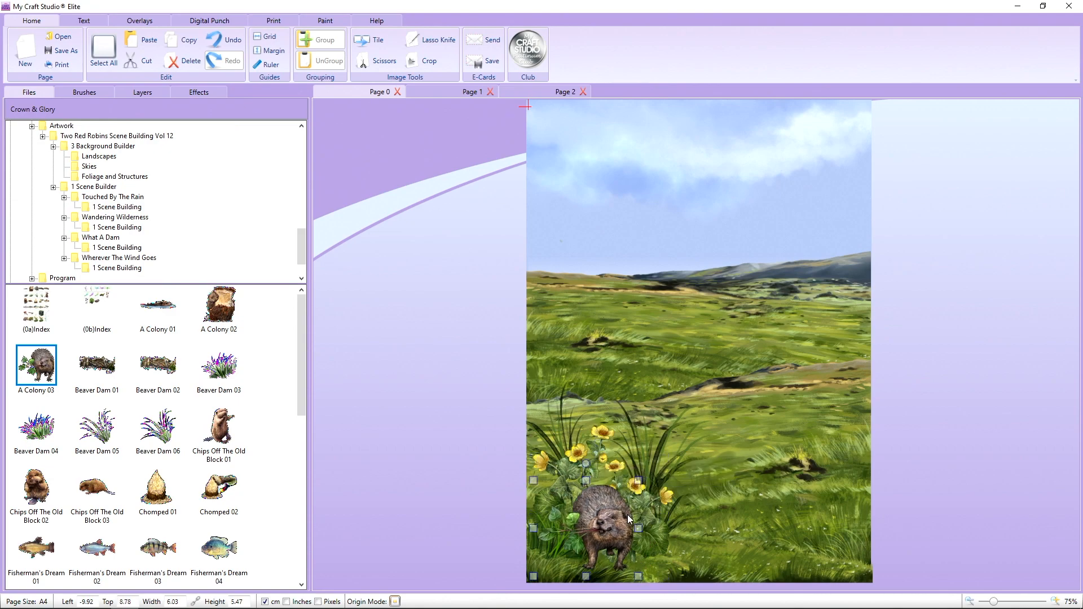
pyautogui.click(172, 67)
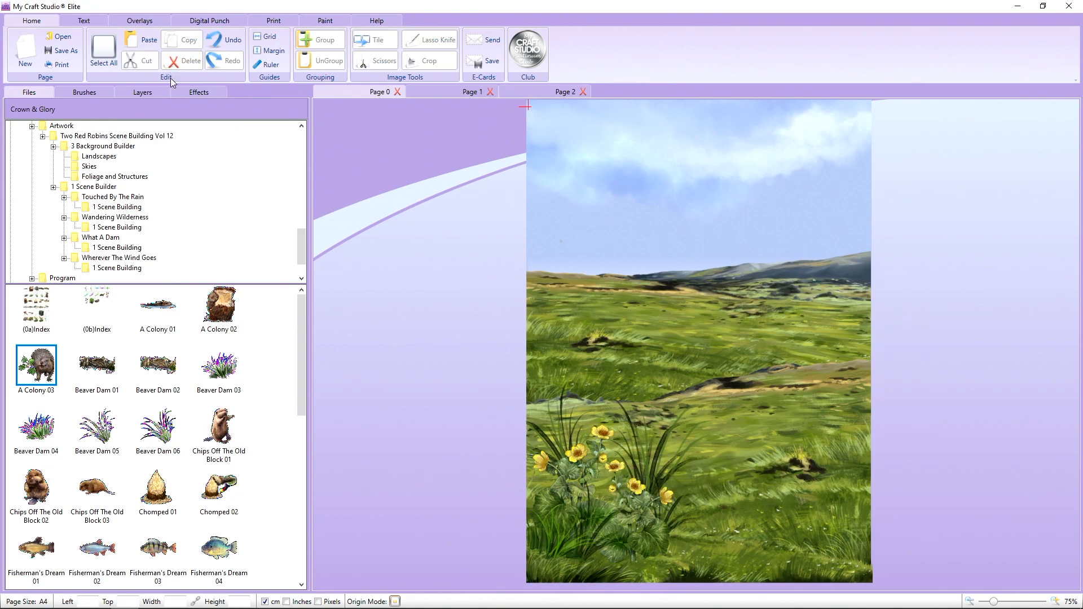
# - Try the Archer horse from Wandering Wilderness as a distant figure about 2.4 cm wide on the hillside, and delete it
pyautogui.click(117, 208)
pyautogui.click(124, 219)
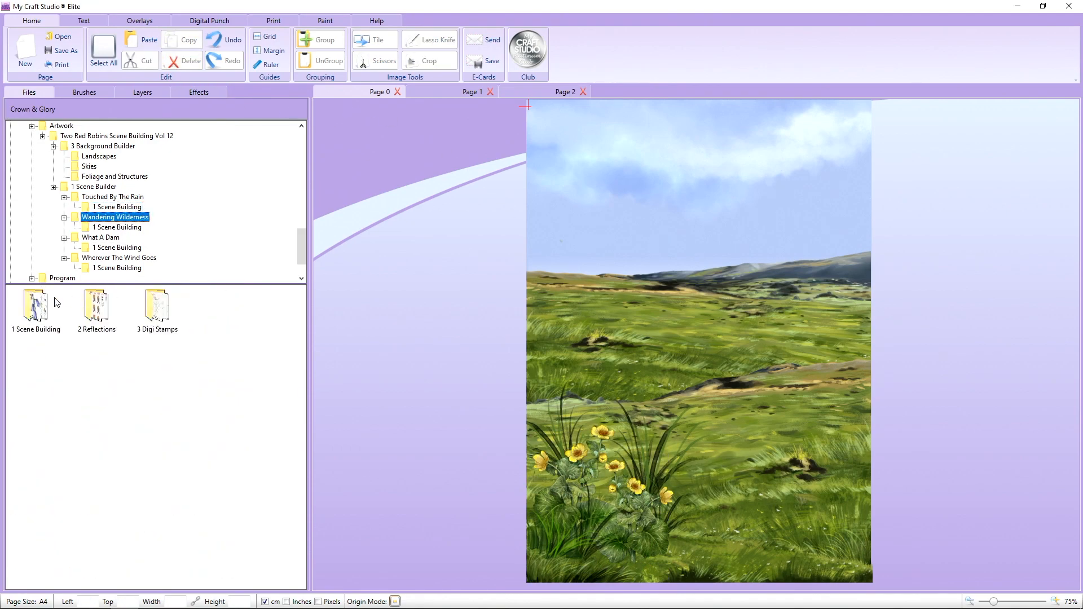
pyautogui.doubleClick(35, 307)
pyautogui.moveTo(97, 305); pyautogui.dragTo(606, 313)
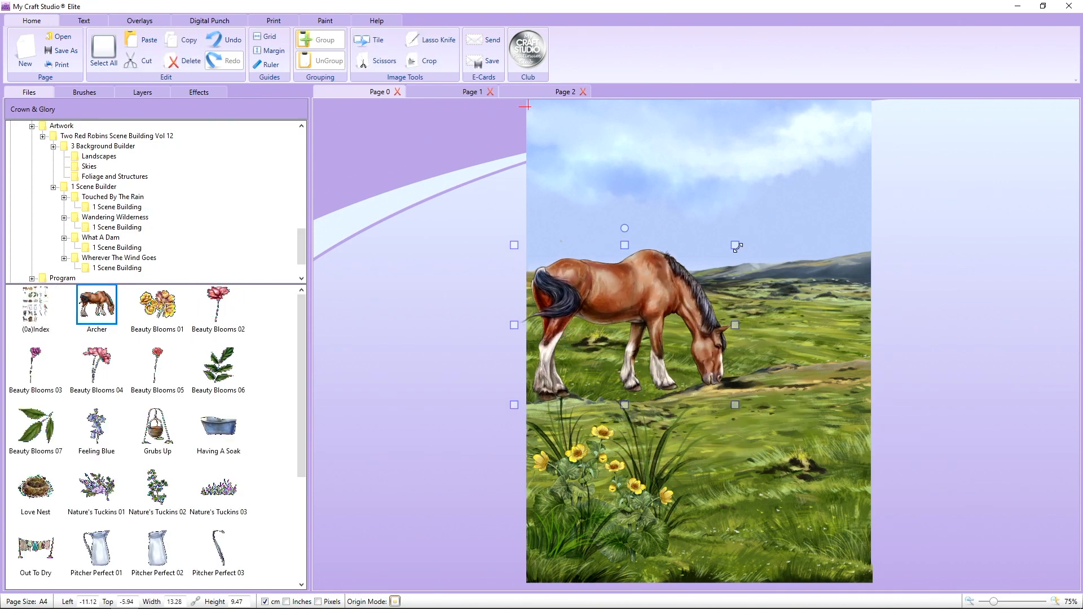
pyautogui.moveTo(736, 246); pyautogui.dragTo(591, 305)
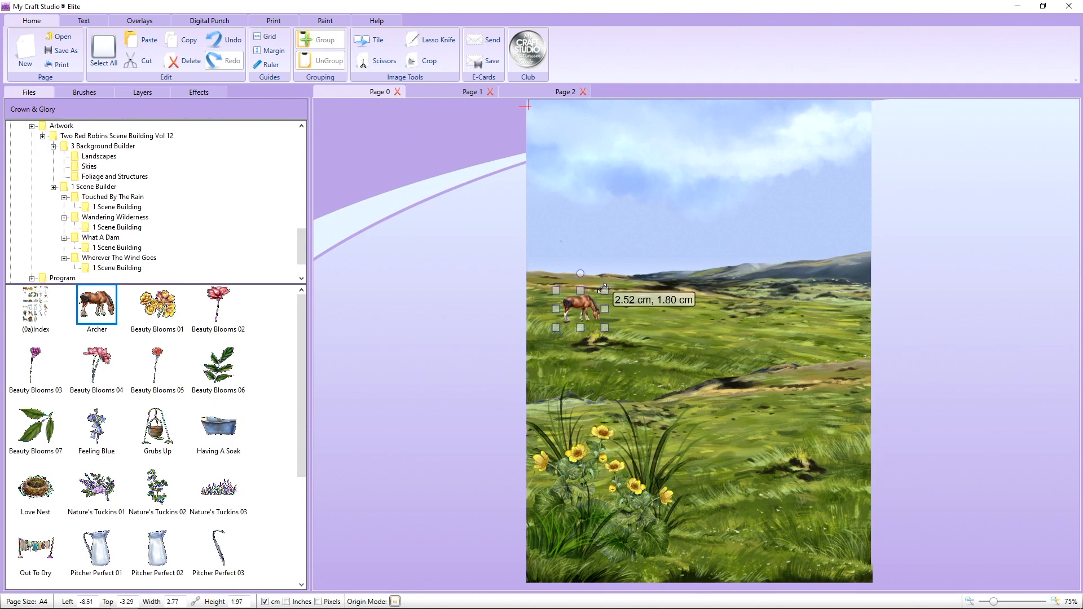
pyautogui.click(449, 322)
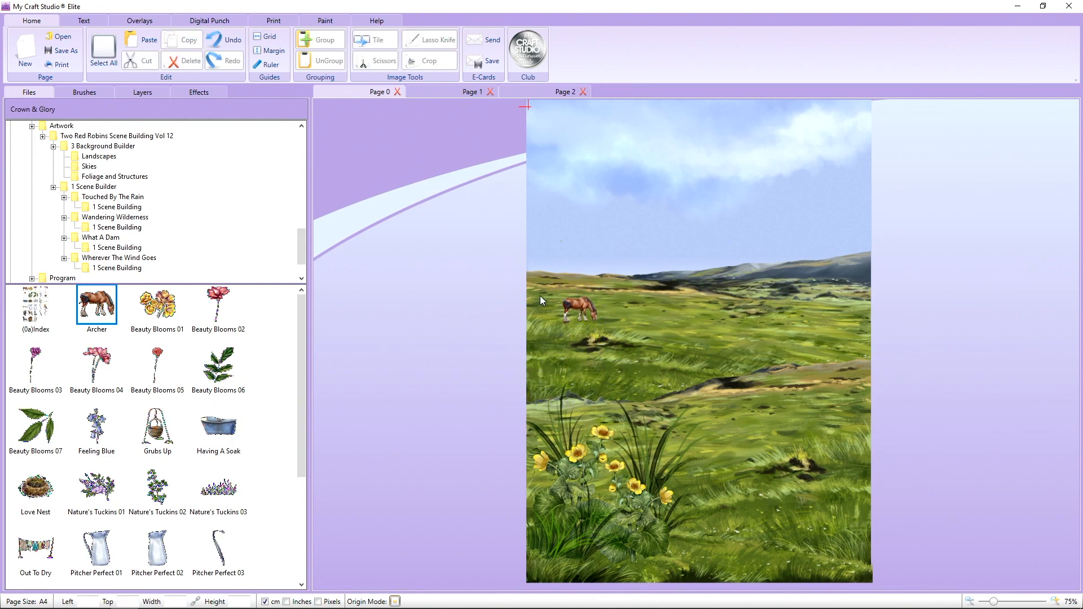
pyautogui.click(583, 305)
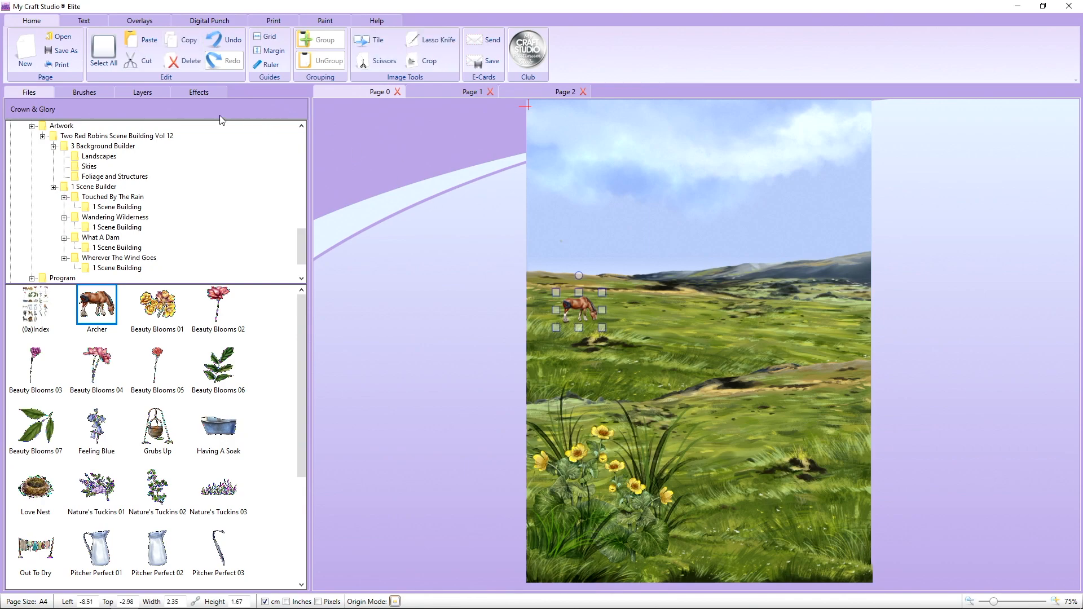
pyautogui.click(188, 63)
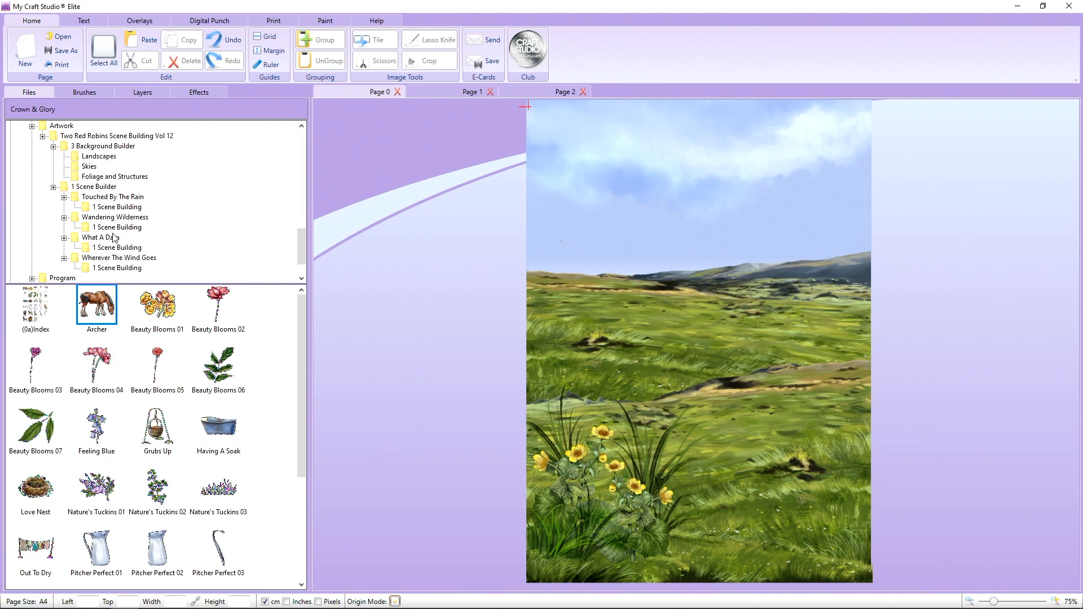
# - Add the Bobby 01 mouse from the Wherever The Wind Goes artwork to Page 0 and flip it horizontally to face the scene
pyautogui.click(127, 259)
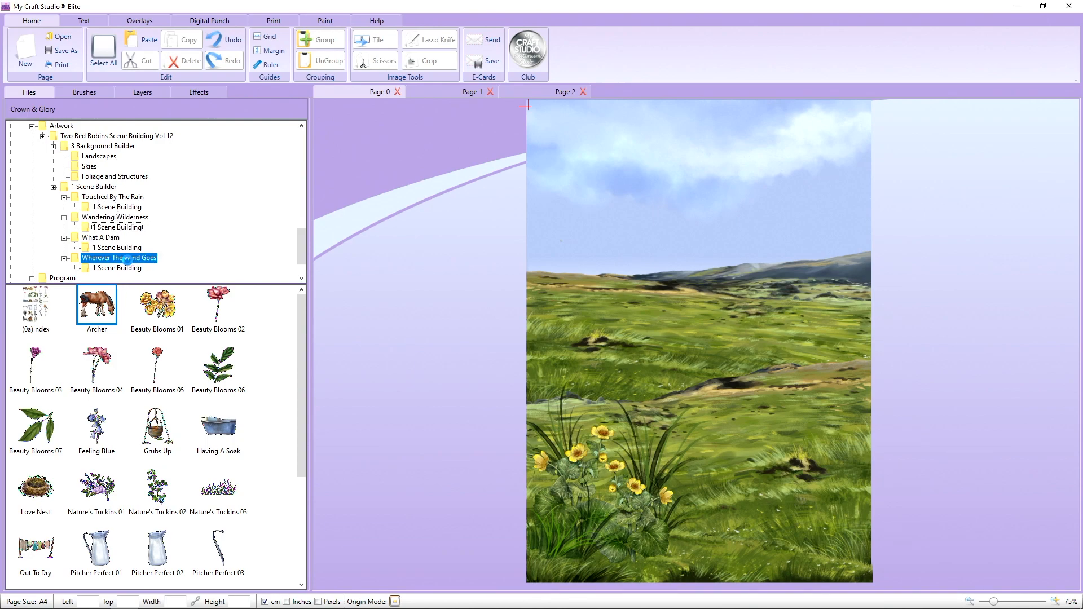
pyautogui.doubleClick(50, 333)
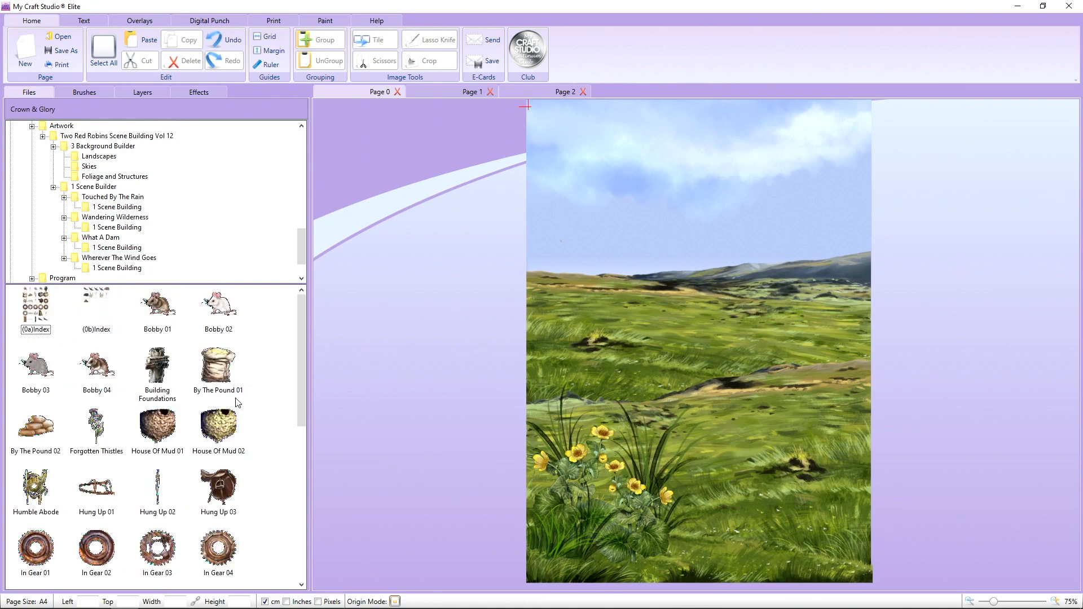
pyautogui.moveTo(158, 305); pyautogui.dragTo(458, 324)
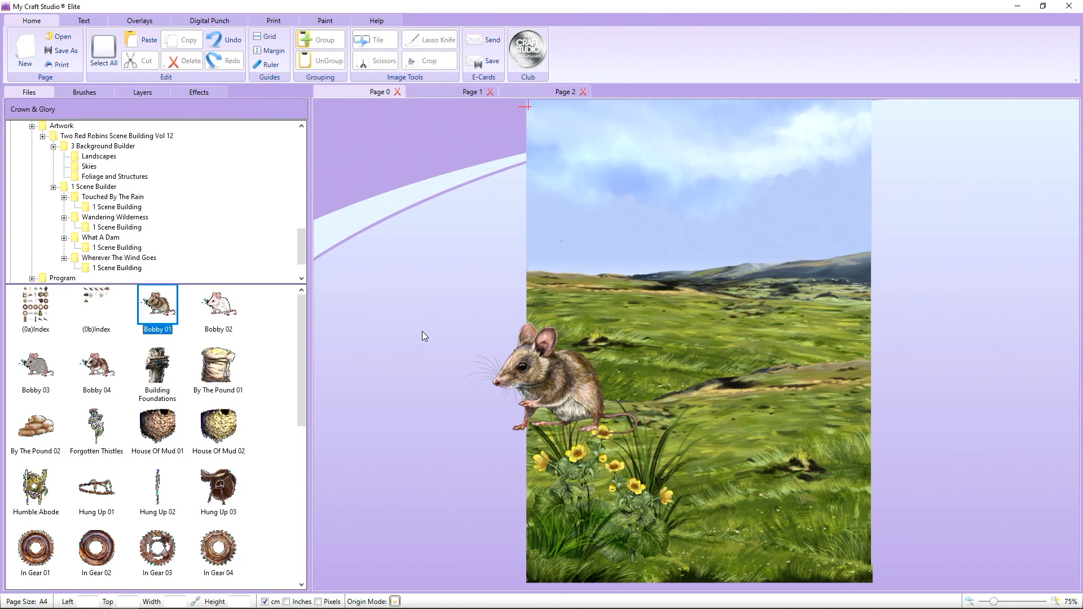
pyautogui.moveTo(569, 370); pyautogui.dragTo(463, 354)
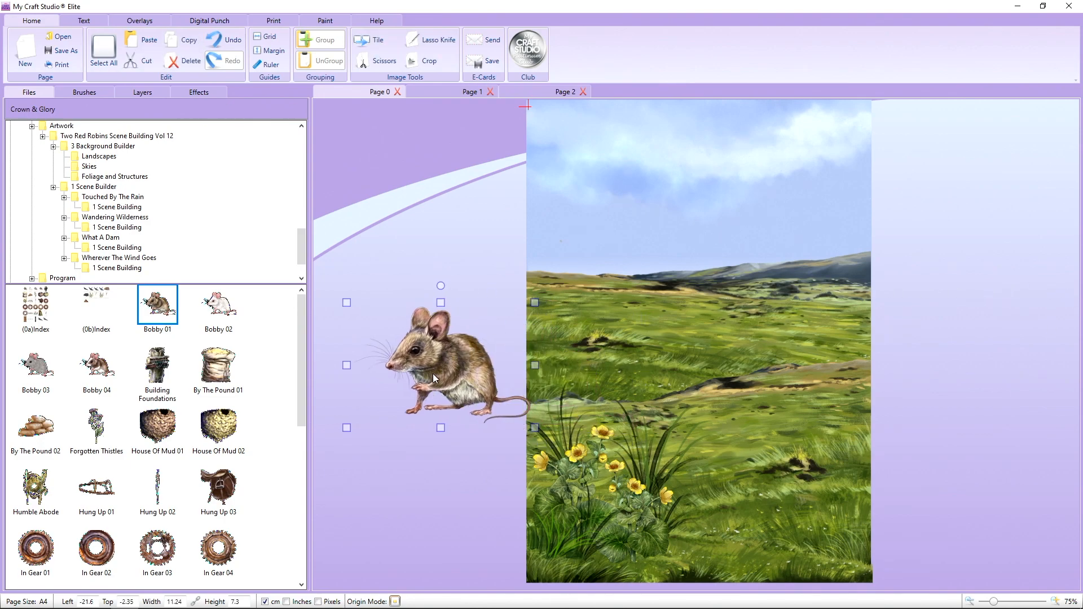
pyautogui.rightClick(466, 367)
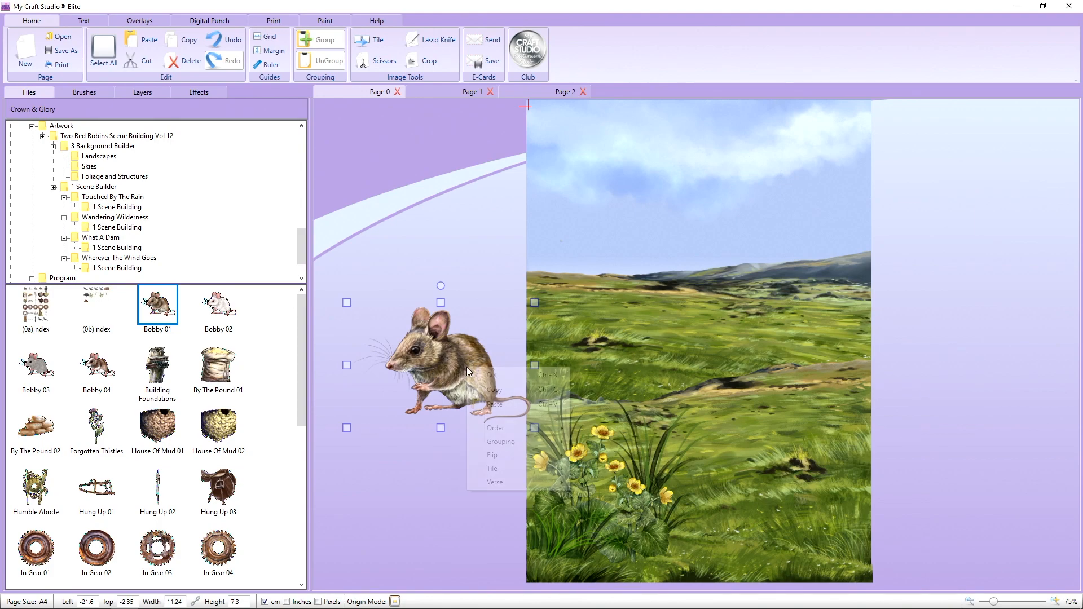
pyautogui.moveTo(511, 455)
pyautogui.click(592, 454)
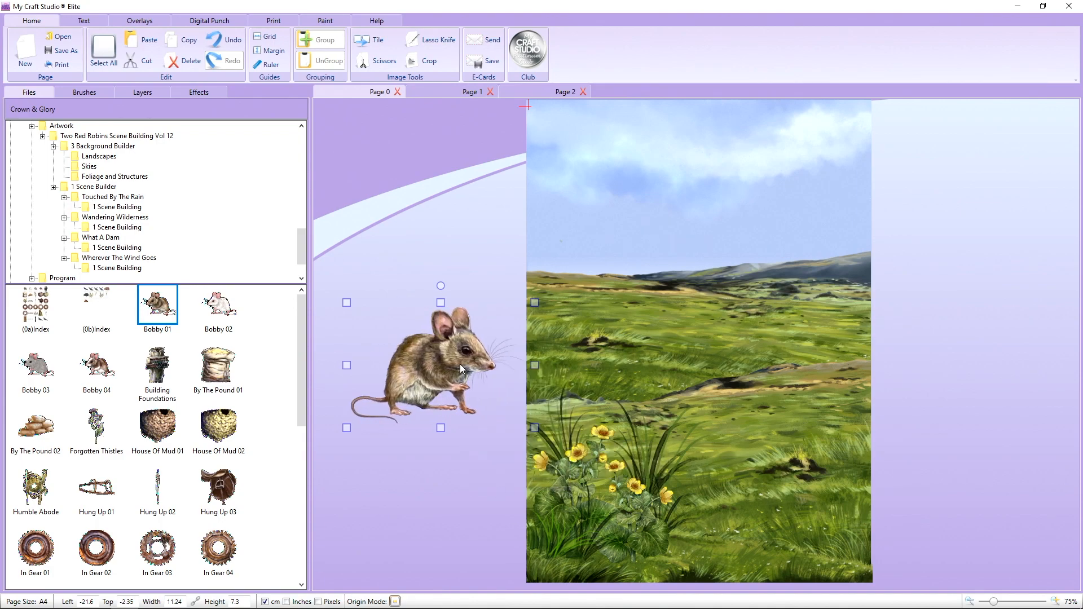
pyautogui.moveTo(418, 364); pyautogui.dragTo(505, 385)
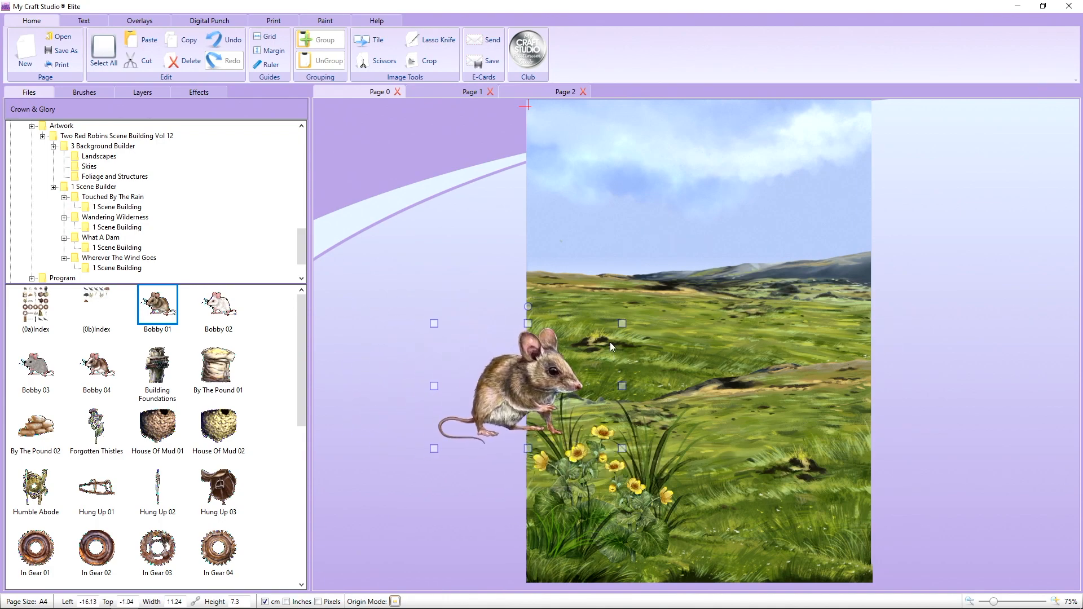
# - Shrink the mouse and place it among the leaves at the marigolds' base, shifting the flower group slightly inward and down
pyautogui.click(563, 96)
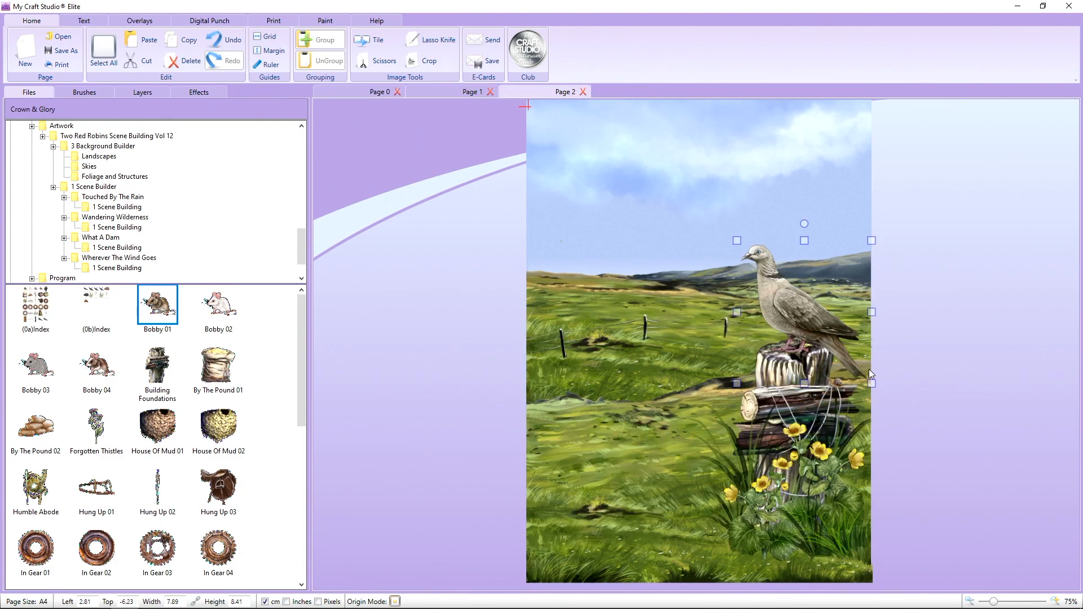
pyautogui.click(372, 96)
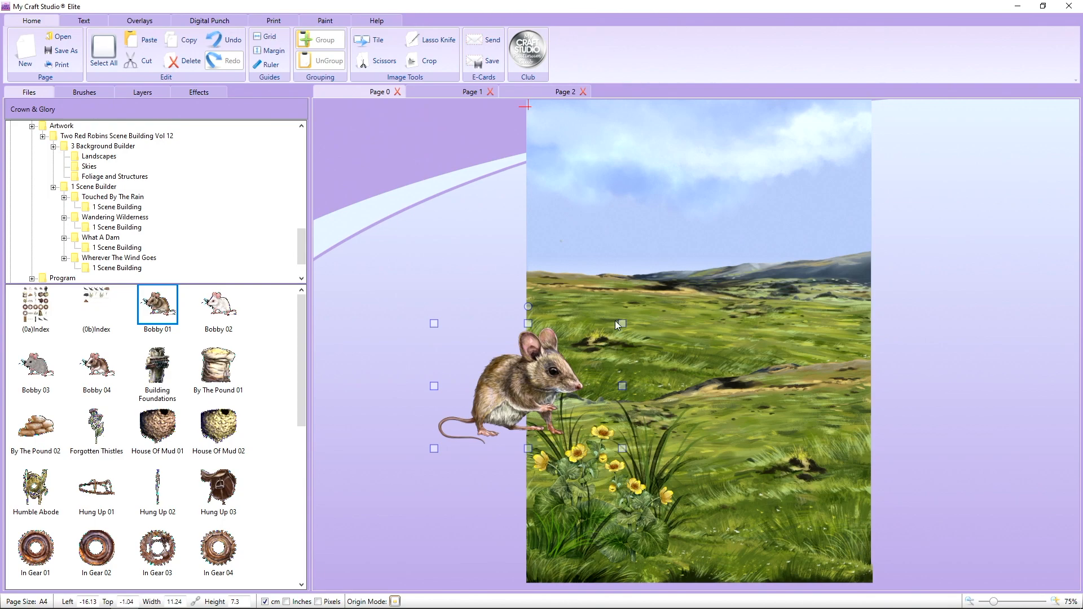
pyautogui.moveTo(622, 322); pyautogui.dragTo(588, 566)
pyautogui.click(891, 398)
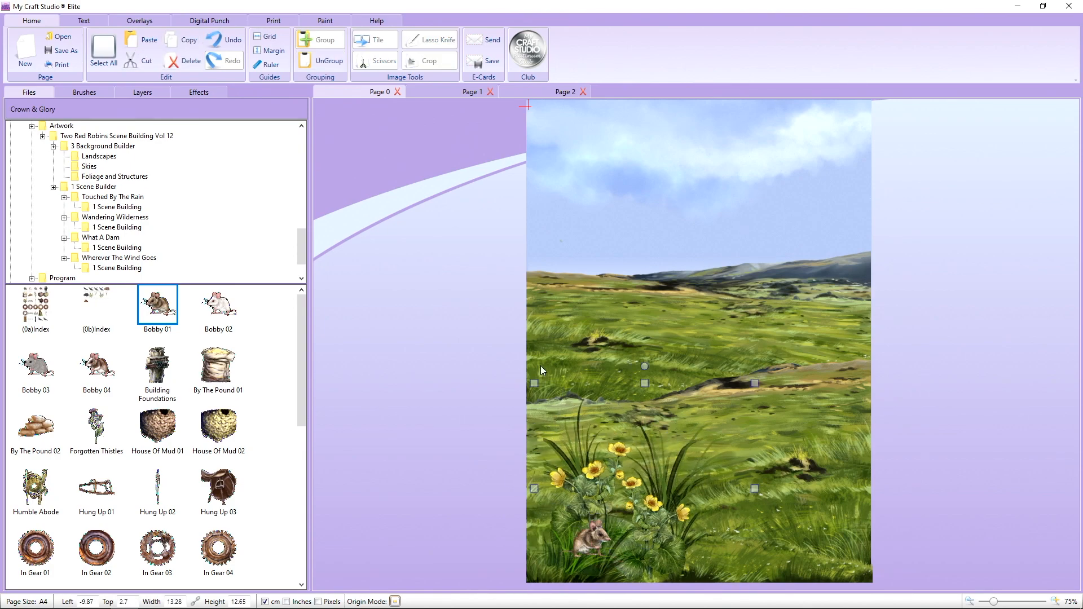
# - Undo the last shift of the marigold group on Page 0 and deselect it
pyautogui.click(224, 41)
pyautogui.click(1028, 235)
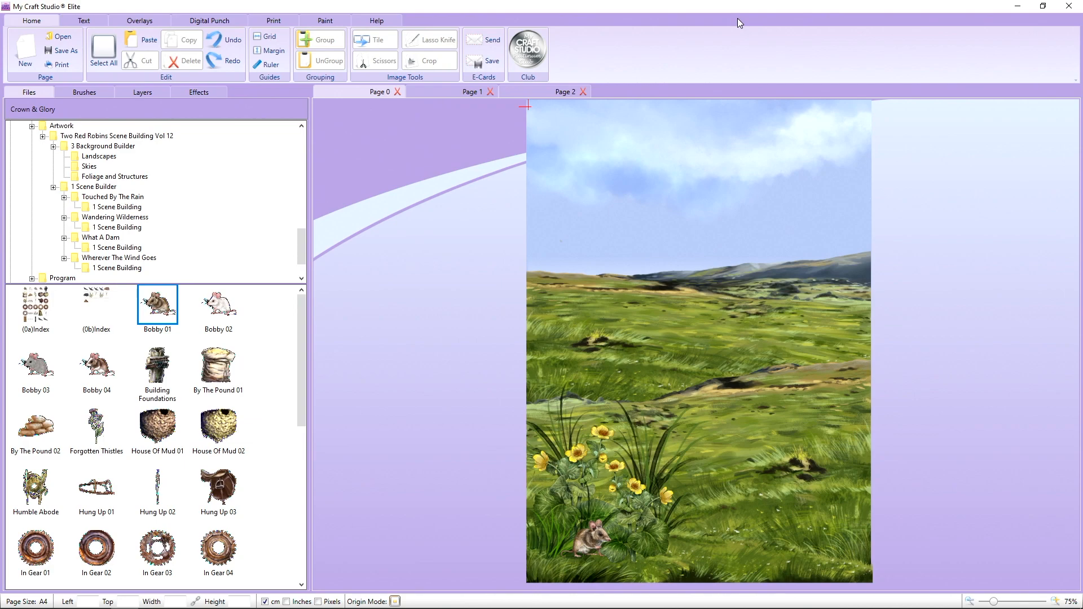
# - Ungroup and regroup the marigold cluster on Page 0, and mirror the group horizontally
pyautogui.click(585, 473)
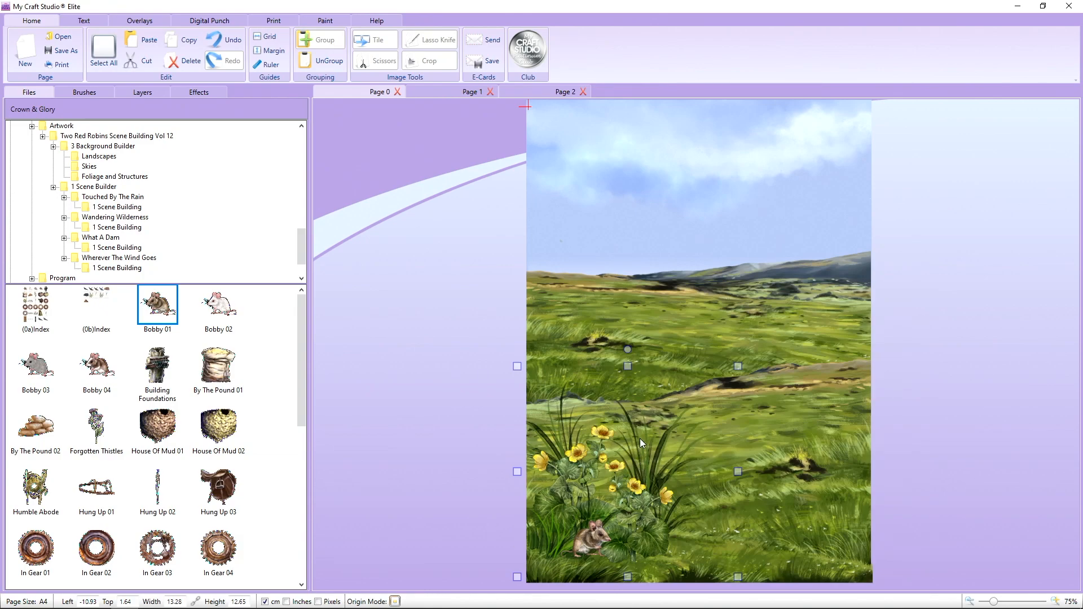
pyautogui.click(327, 61)
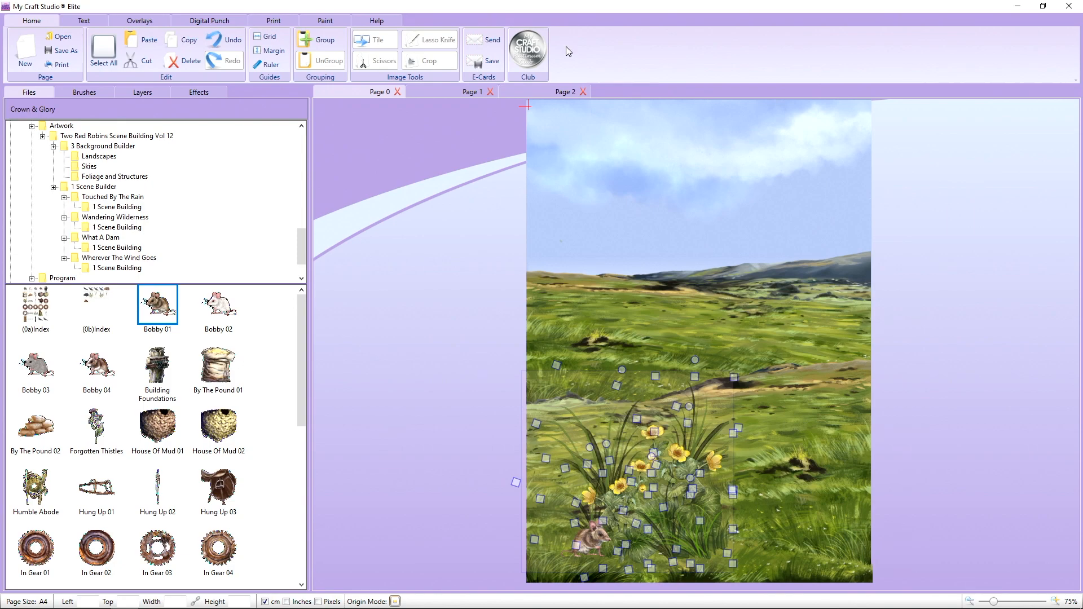
pyautogui.click(314, 39)
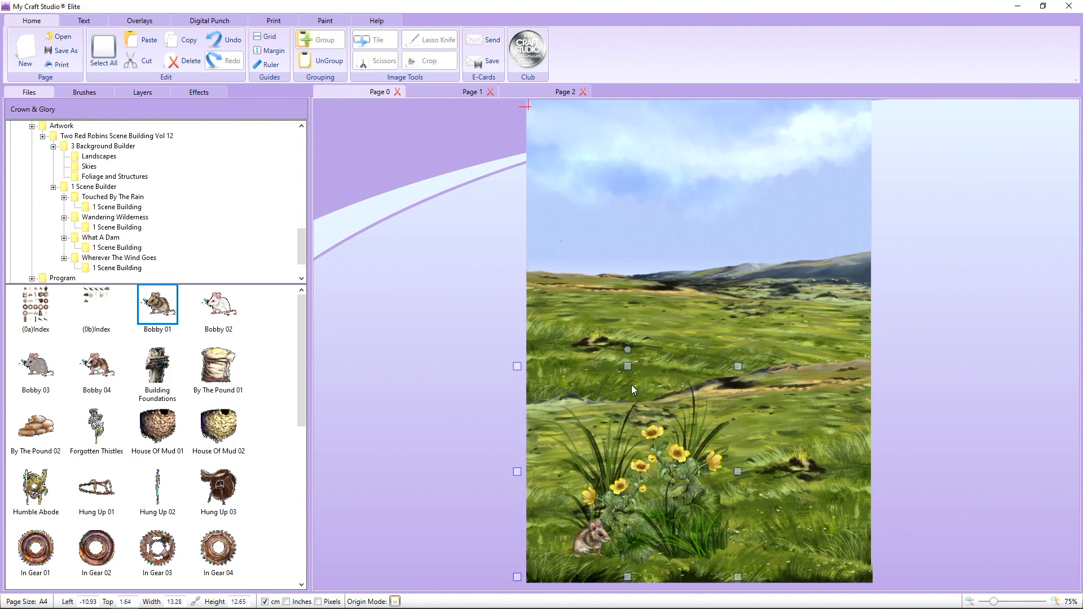
pyautogui.rightClick(676, 444)
pyautogui.moveTo(728, 534)
pyautogui.click(835, 530)
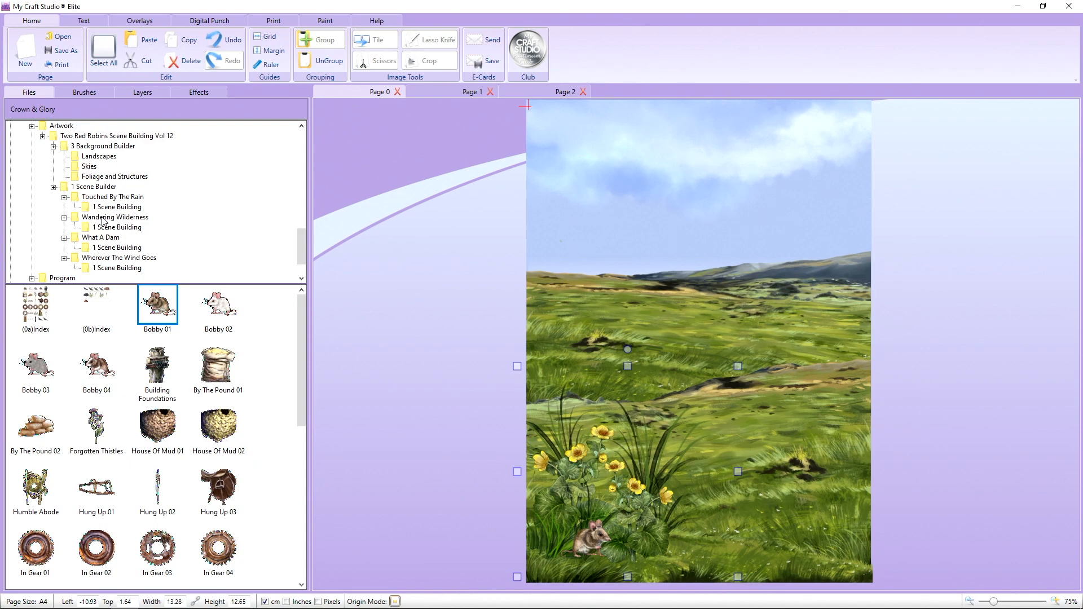
# - Add grass strip 017 from the 3 Background Builder artwork, about 11.1 cm wide, along Page 0's lower edge beneath the mouse and marigolds
pyautogui.scroll(-2, 104, 222)
pyautogui.scroll(2, 103, 221)
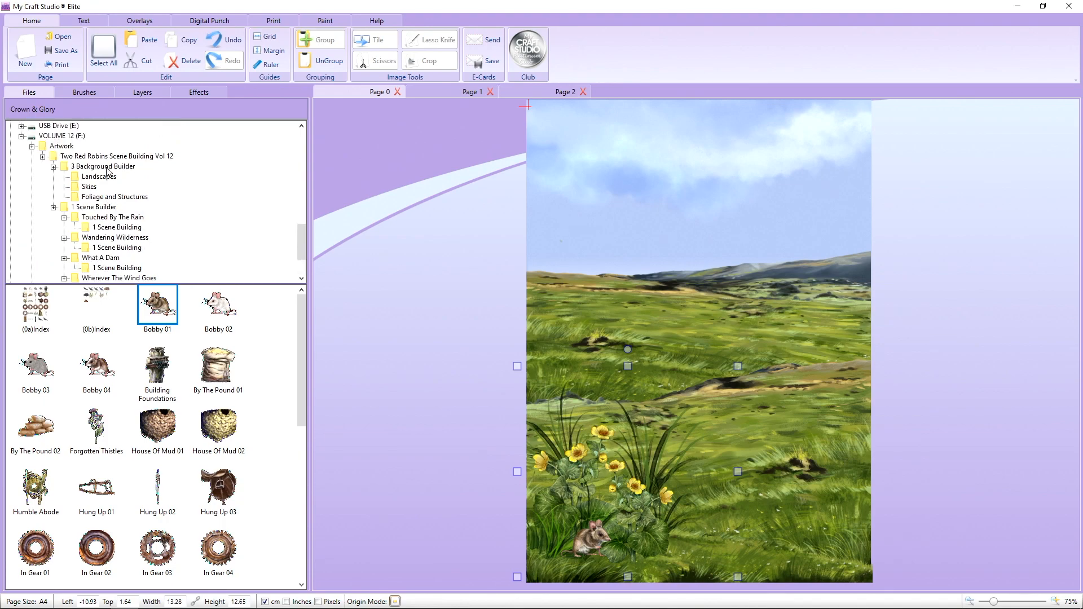
pyautogui.click(106, 168)
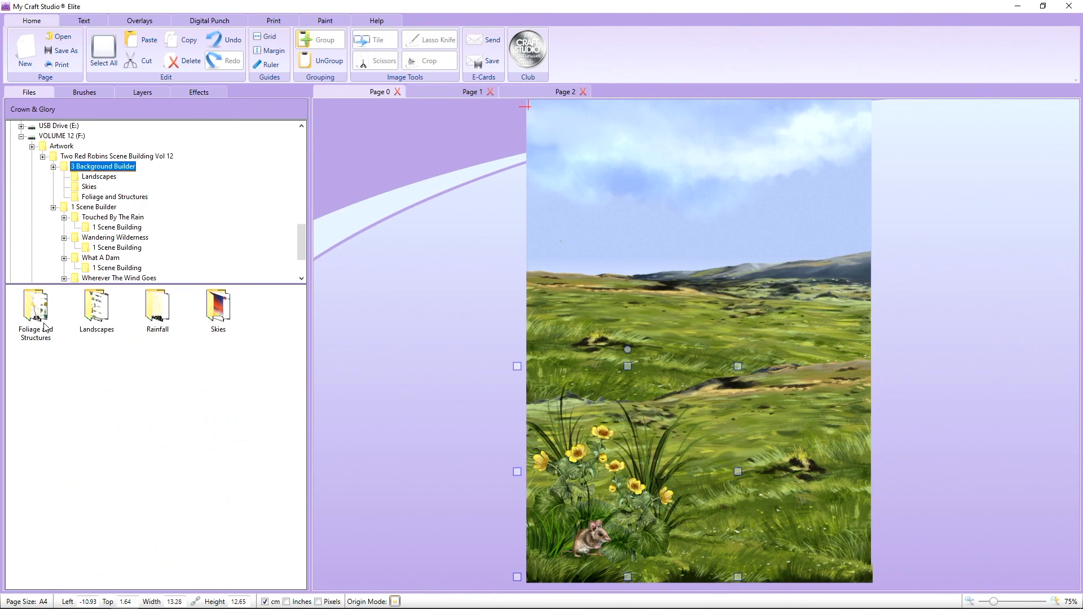
pyautogui.doubleClick(90, 316)
pyautogui.scroll(-2, 128, 365)
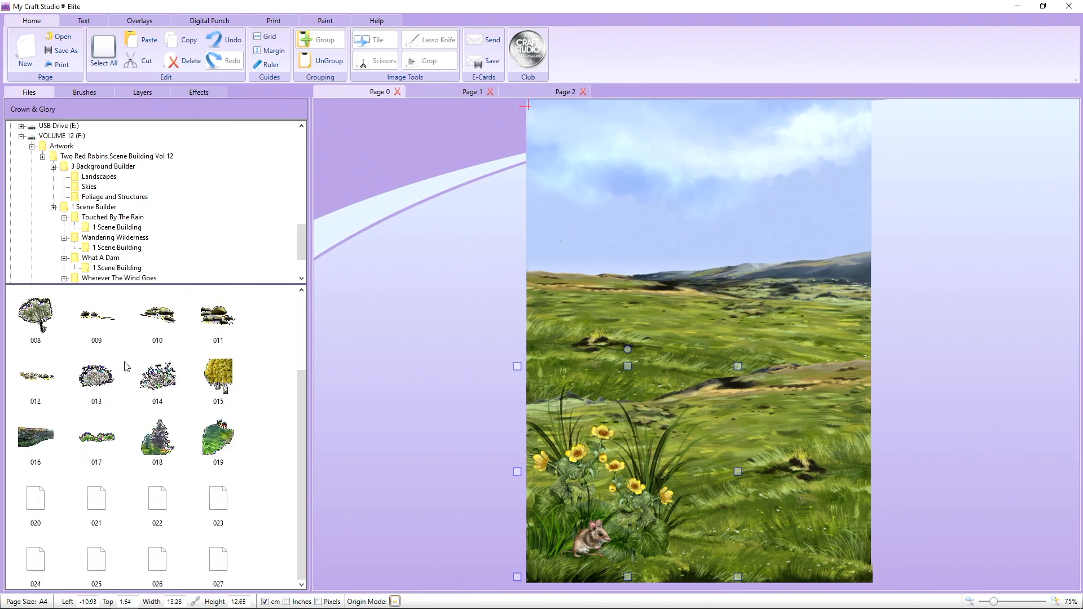
pyautogui.moveTo(102, 449); pyautogui.dragTo(580, 564)
pyautogui.click(950, 356)
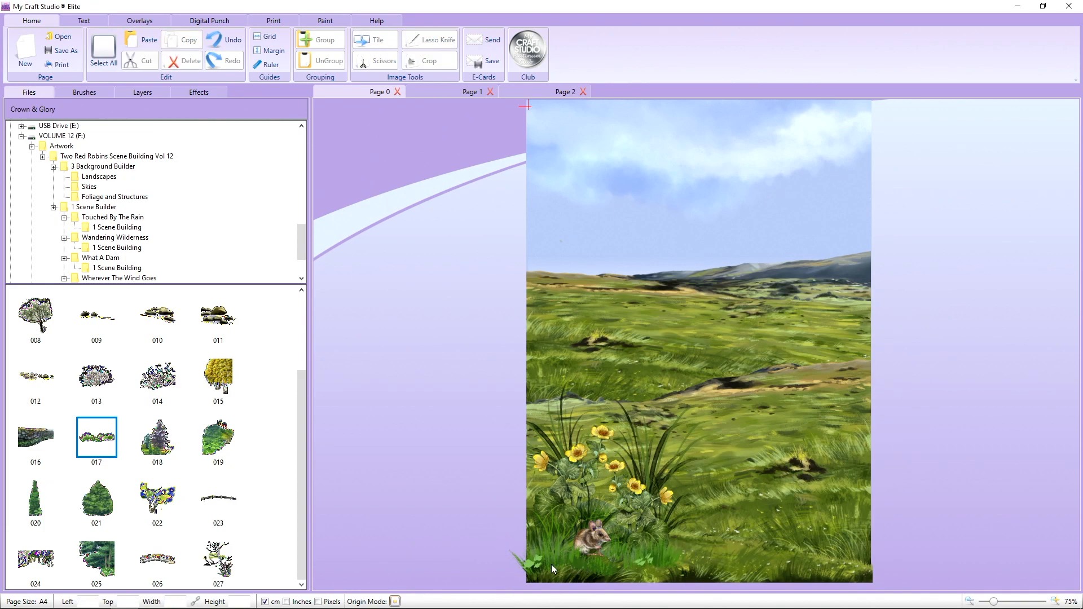
# - Crop the part of Page 0's grass strip that overhangs the left edge of the page
pyautogui.click(623, 556)
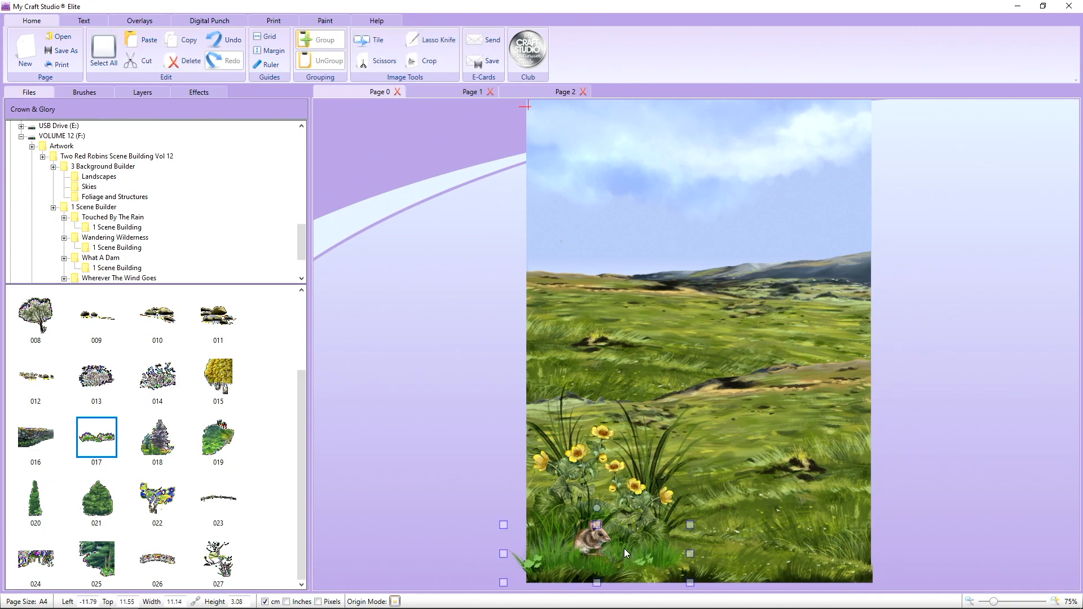
pyautogui.click(414, 62)
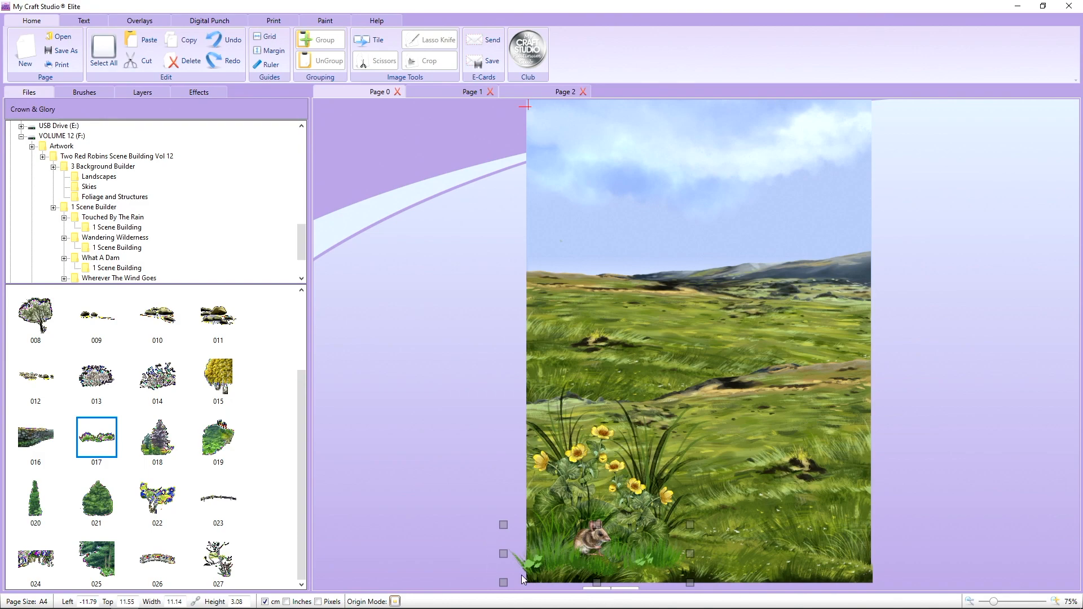
pyautogui.moveTo(503, 554); pyautogui.dragTo(521, 554)
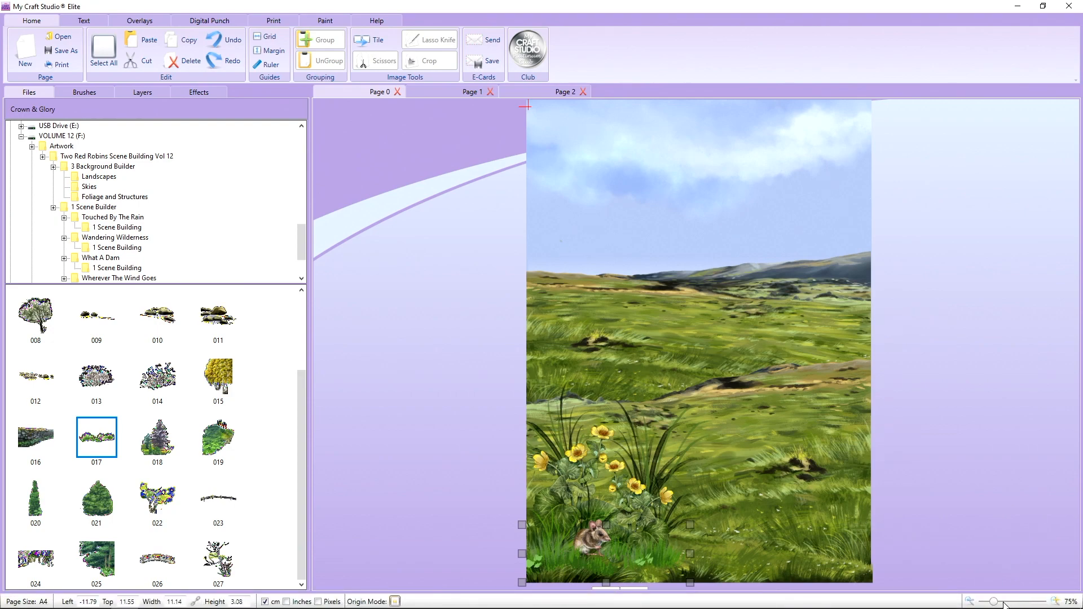
pyautogui.moveTo(994, 602); pyautogui.dragTo(991, 601)
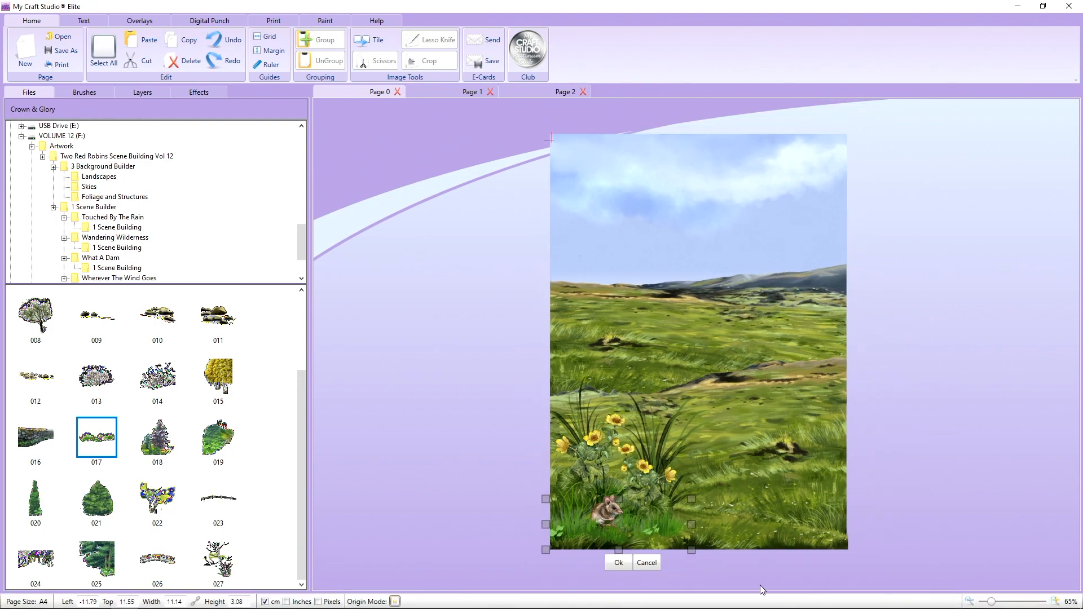
pyautogui.click(618, 563)
pyautogui.click(837, 564)
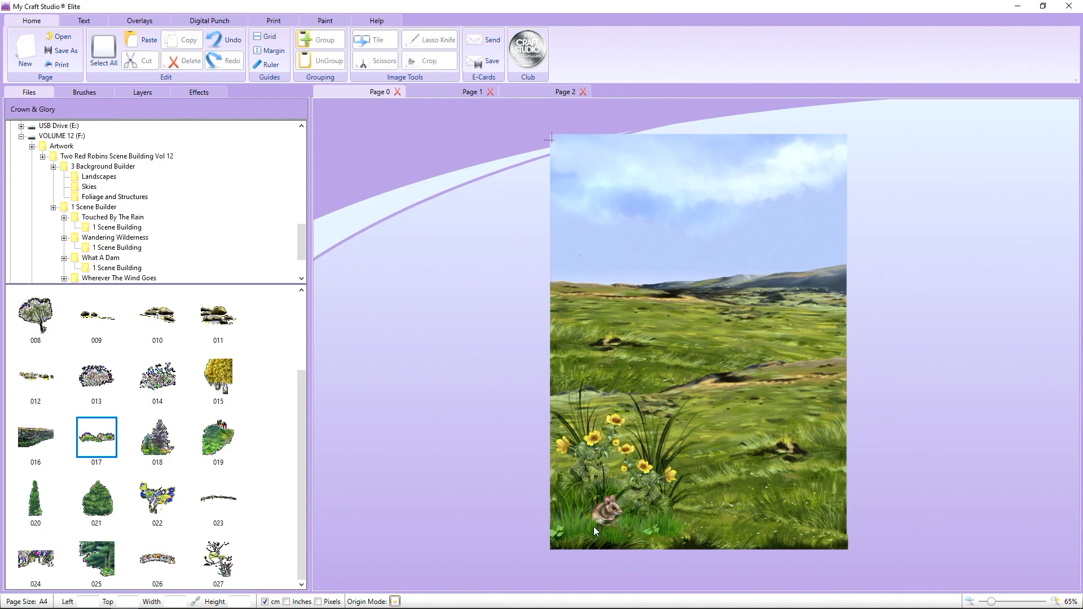
# - Add grass strip 017 to Page 2 at the base of the post and marigolds, enlarging it to about 11.9 cm wide
pyautogui.click(561, 95)
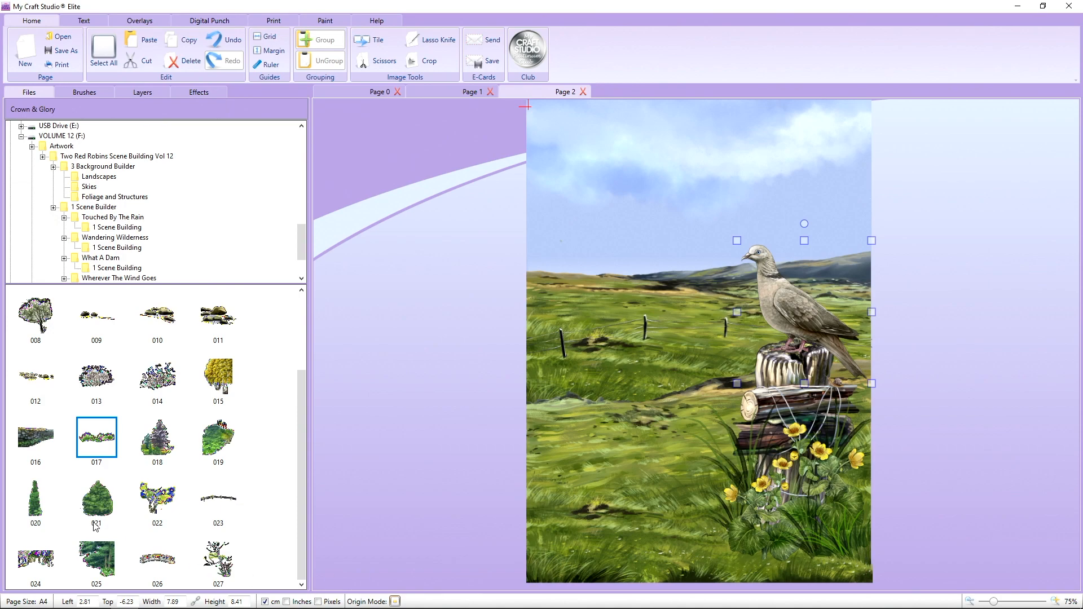
pyautogui.moveTo(93, 454); pyautogui.dragTo(757, 553)
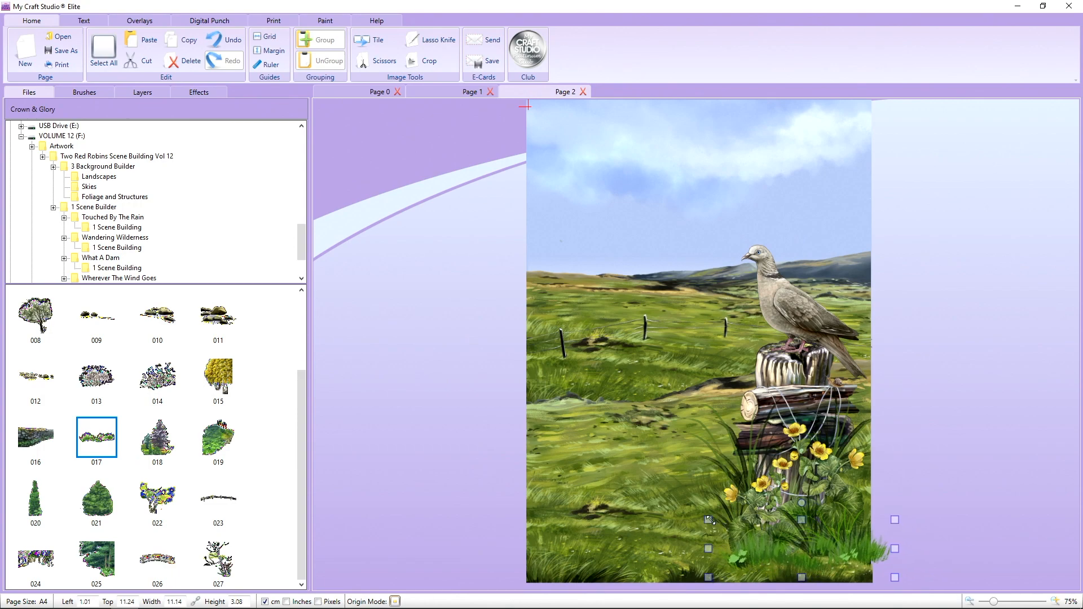
pyautogui.moveTo(709, 520); pyautogui.dragTo(698, 517)
pyautogui.moveTo(783, 553); pyautogui.dragTo(774, 562)
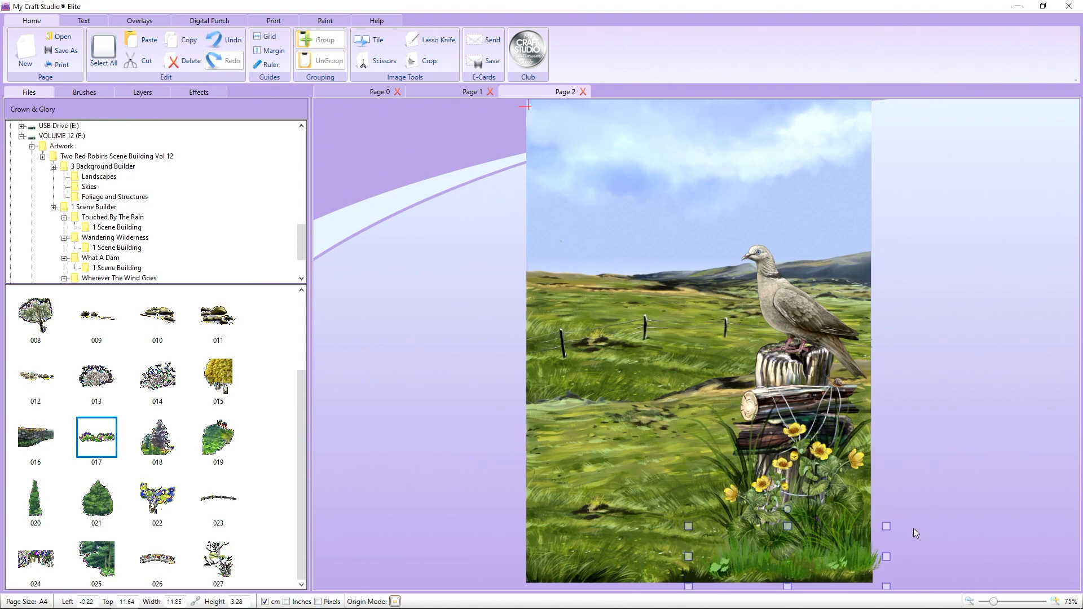
pyautogui.click(959, 415)
# - Crop the part of Page 2's grass strip that overhangs the right edge of the page
pyautogui.click(834, 562)
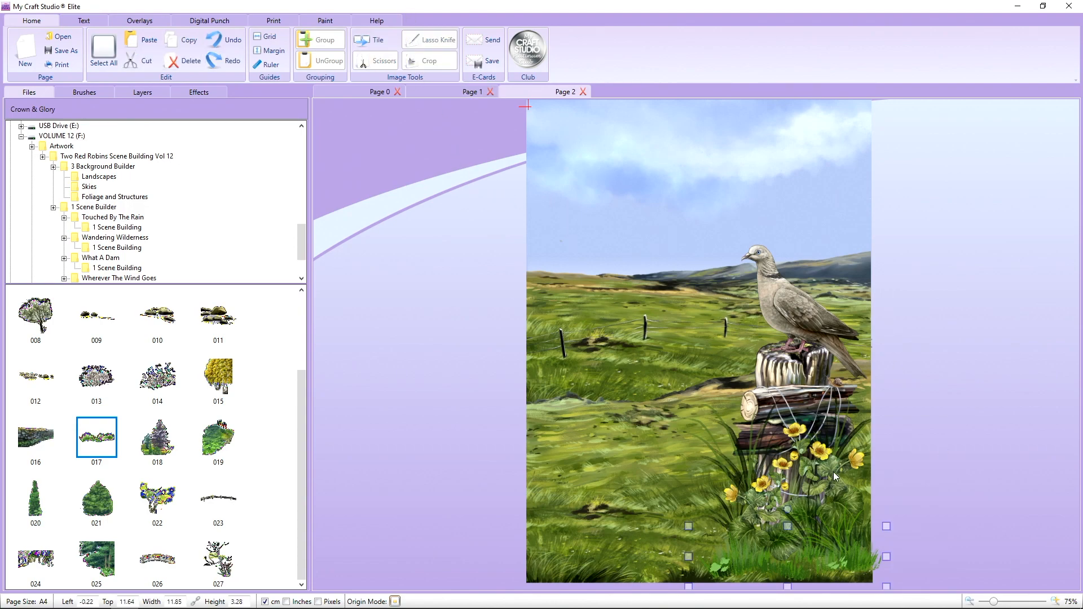
pyautogui.rightClick(846, 558)
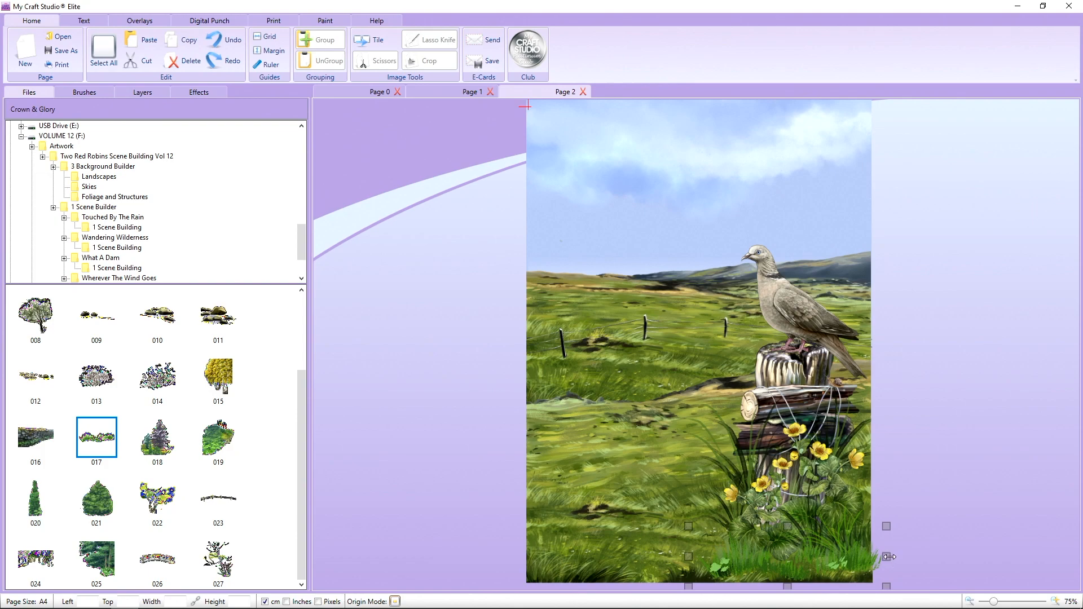
pyautogui.moveTo(886, 557); pyautogui.dragTo(879, 558)
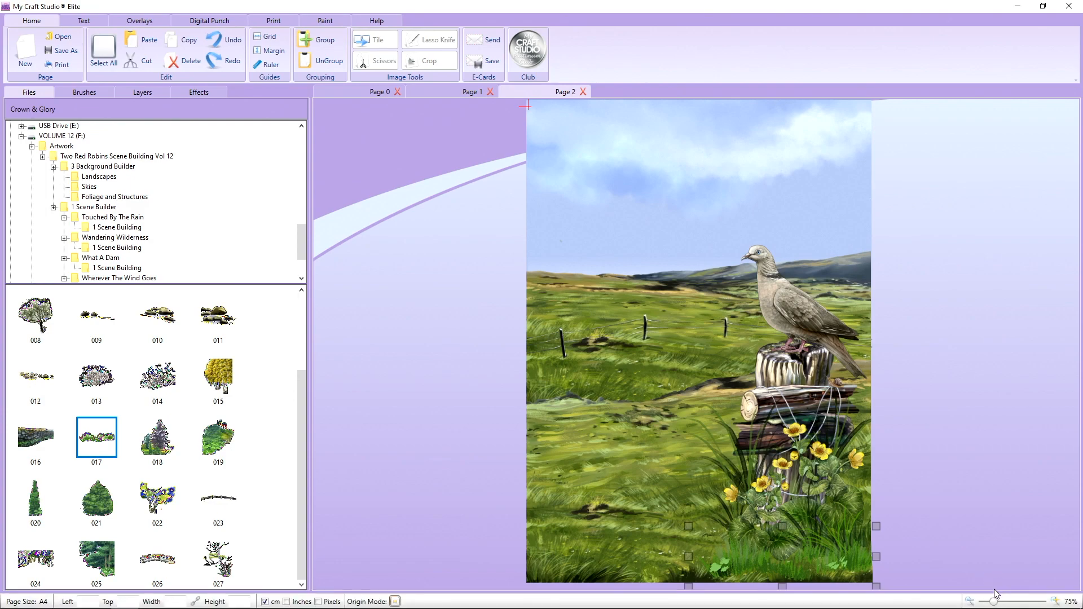
pyautogui.moveTo(996, 603); pyautogui.dragTo(991, 602)
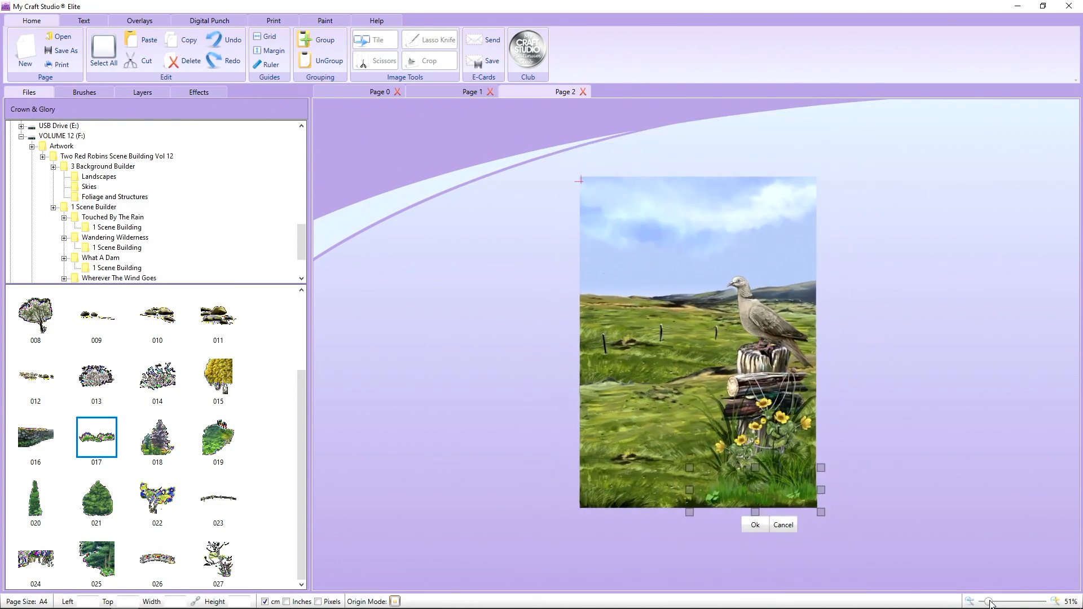
pyautogui.click(746, 526)
pyautogui.click(1006, 487)
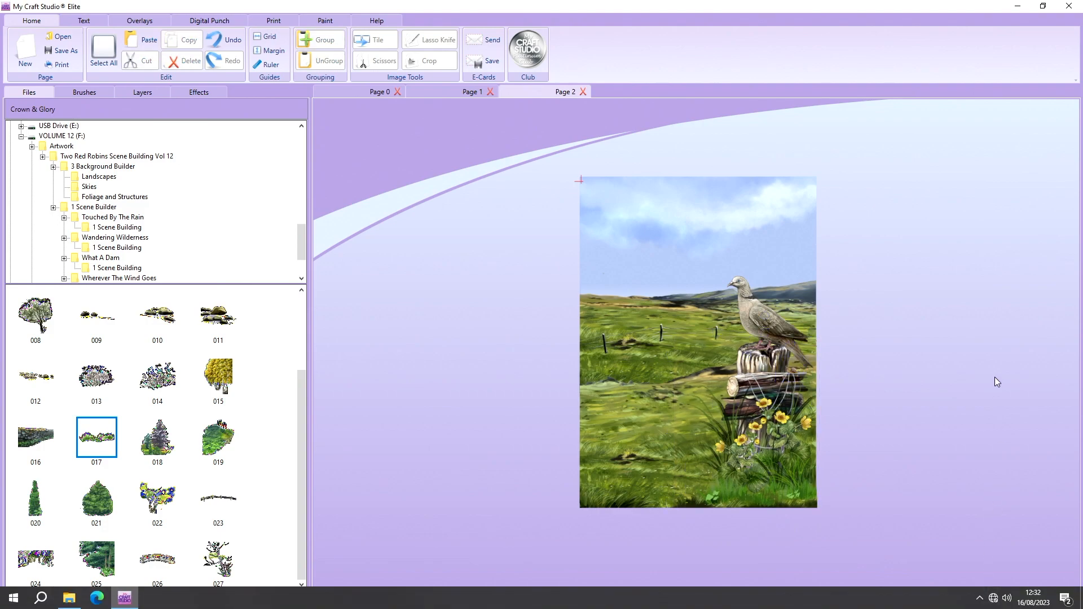
pyautogui.click(358, 93)
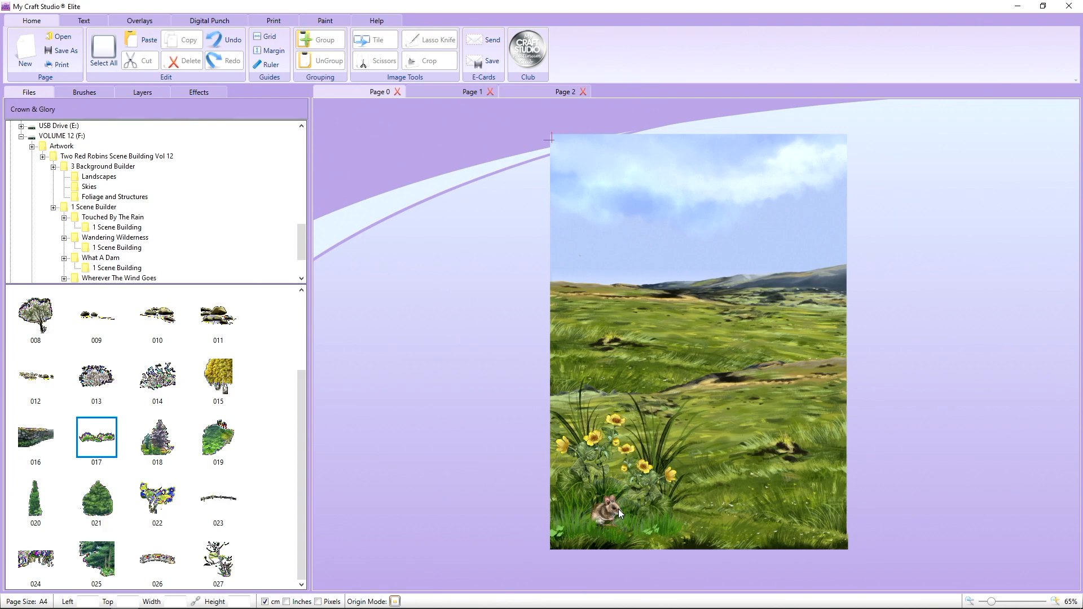
pyautogui.click(450, 92)
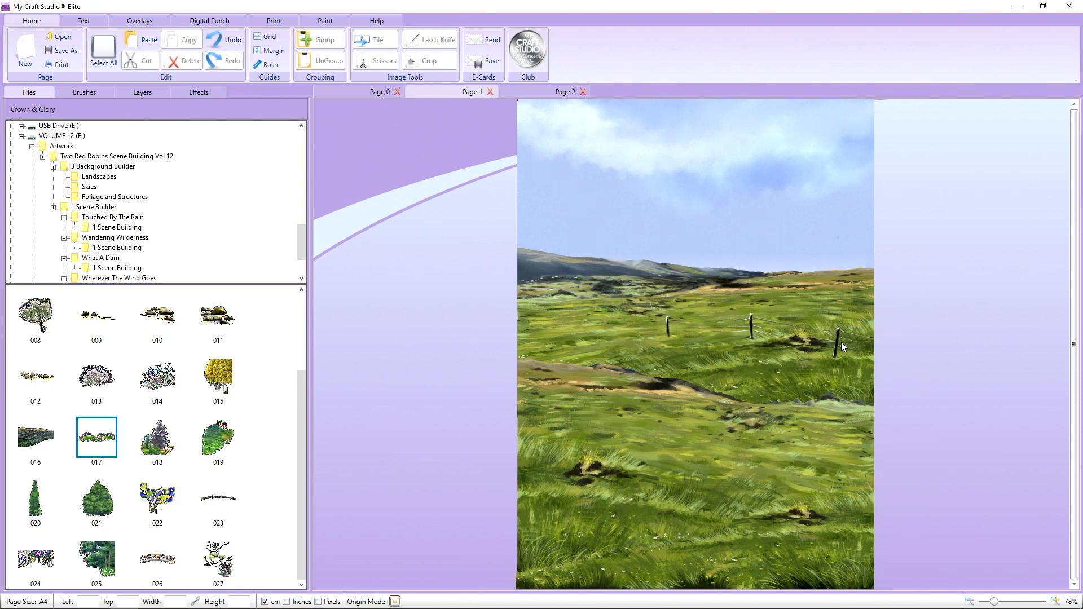
pyautogui.click(540, 93)
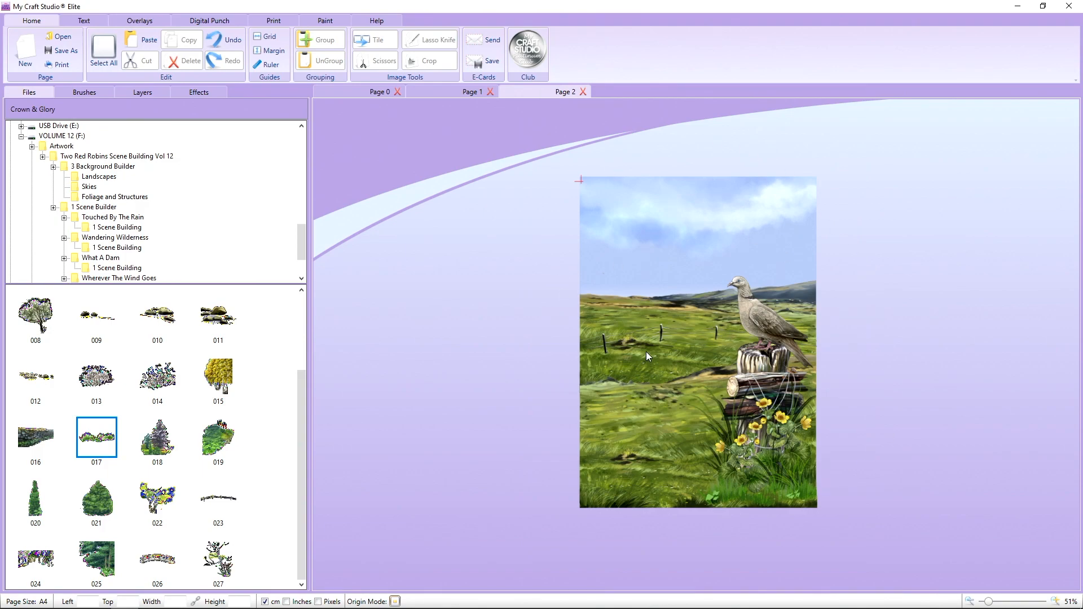
# - Group all the elements on Page 0, Page 1 and Page 2 into one group per page
pyautogui.click(380, 94)
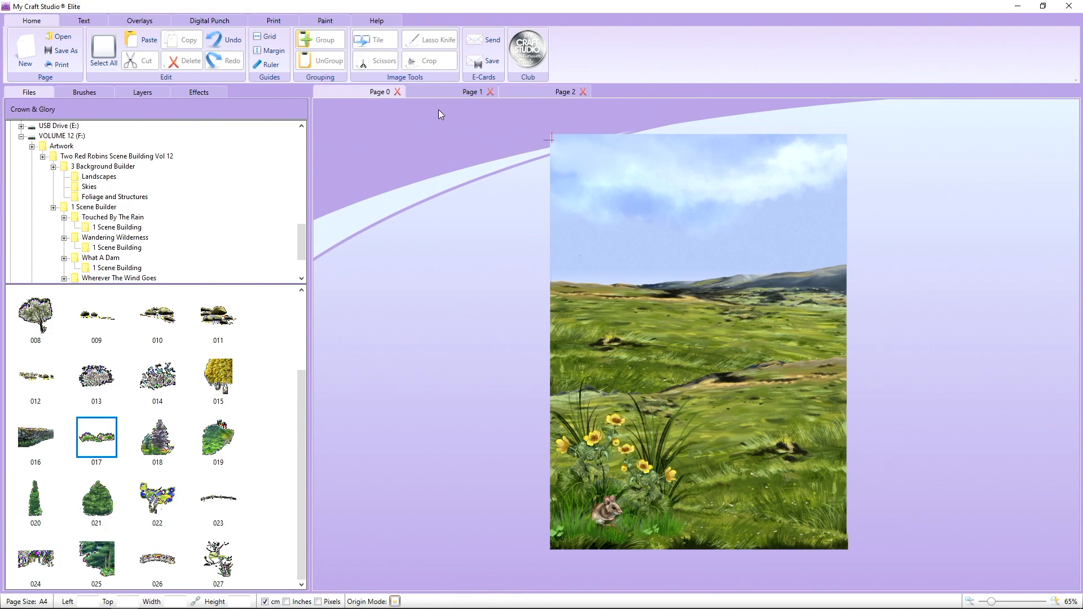
pyautogui.hotkey('ctrl', 'a')
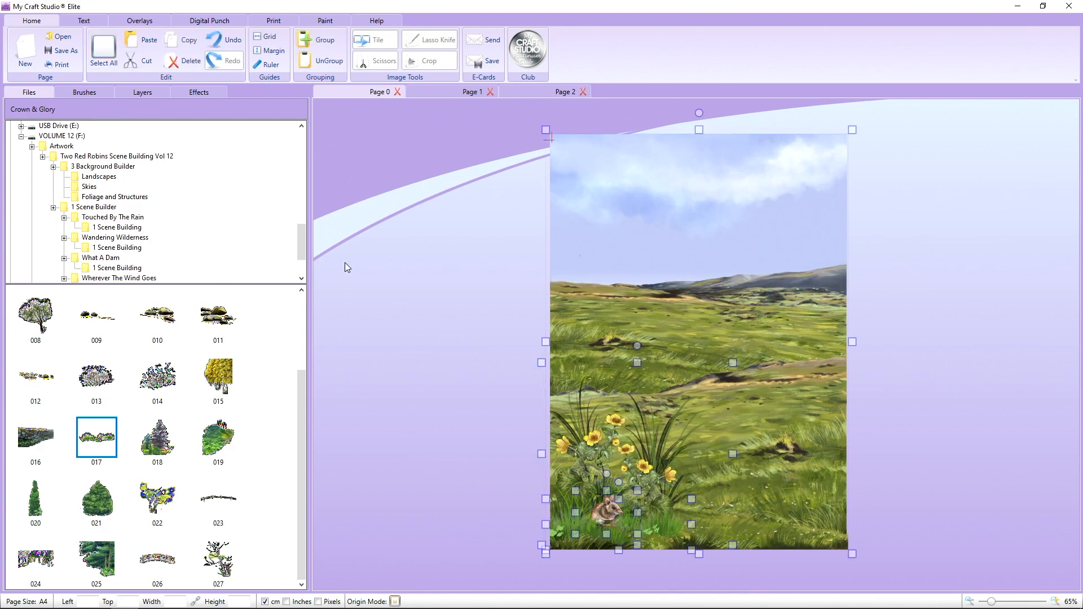
pyautogui.click(320, 39)
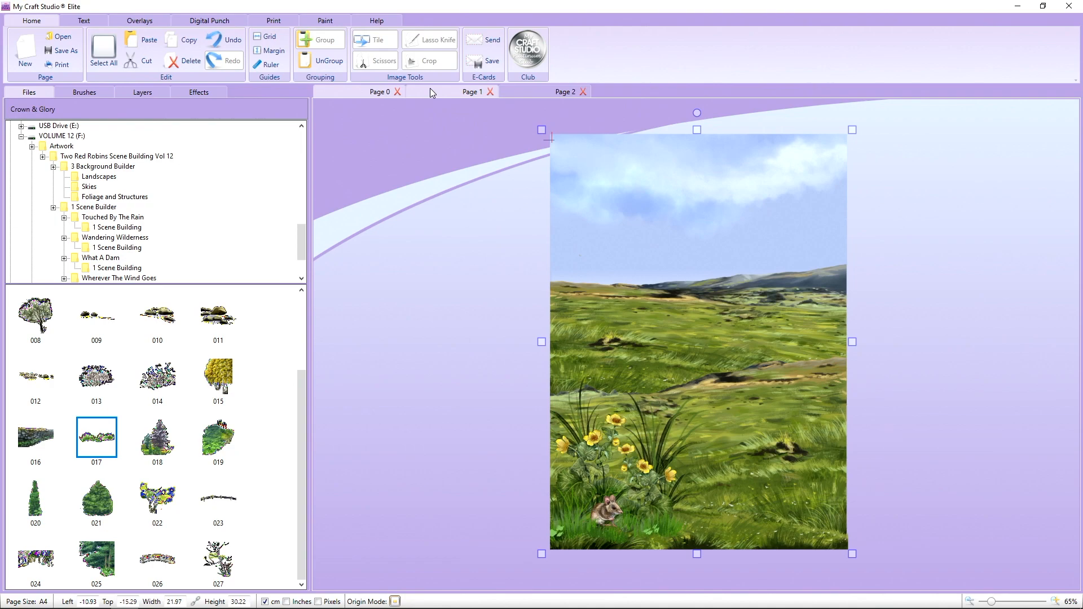
pyautogui.click(471, 91)
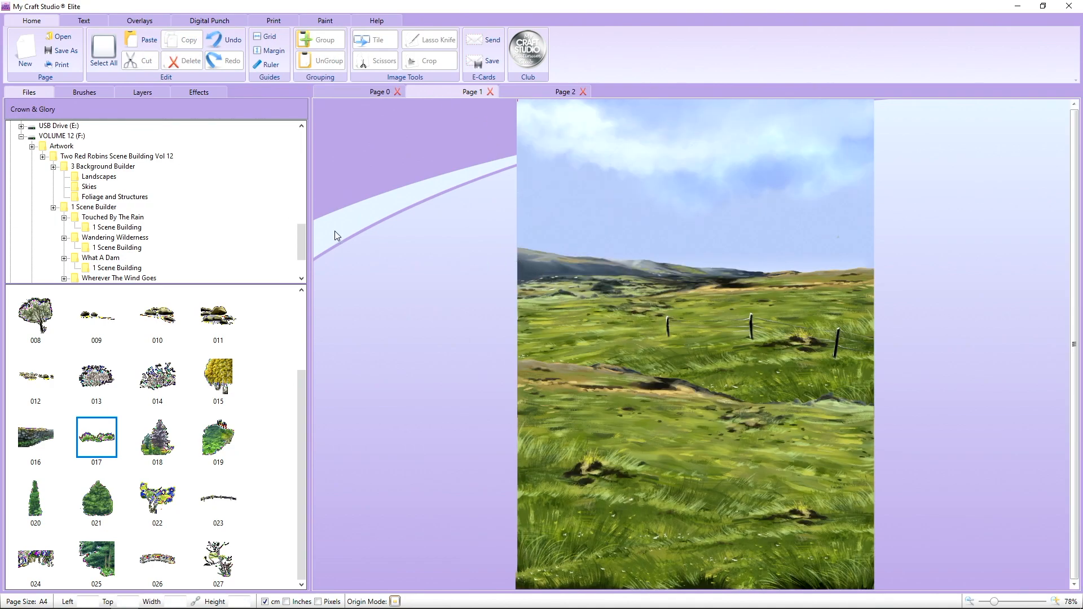
pyautogui.click(102, 52)
pyautogui.click(312, 46)
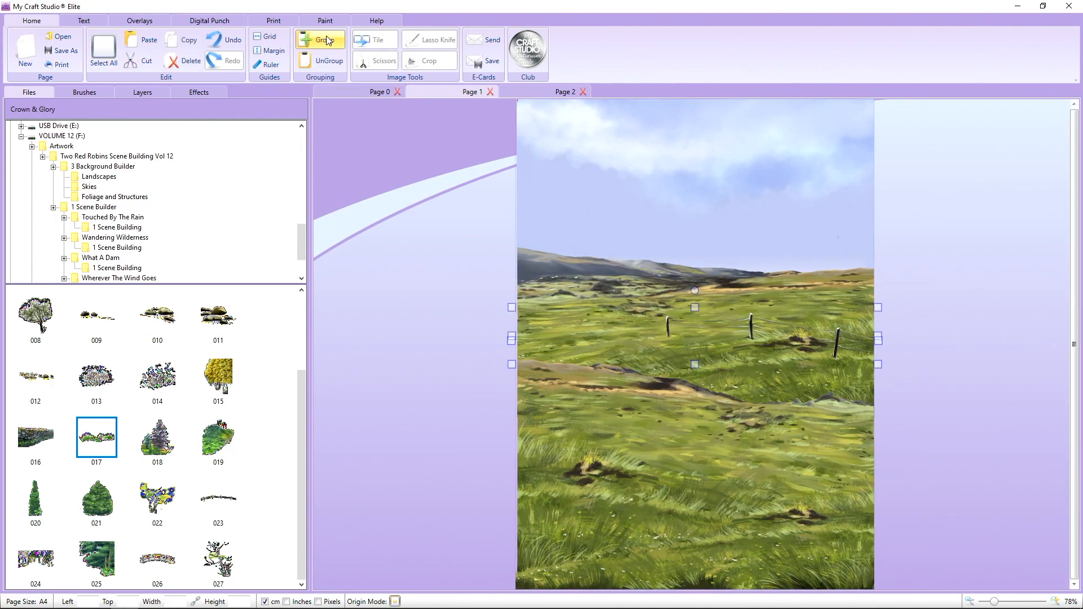
pyautogui.click(551, 94)
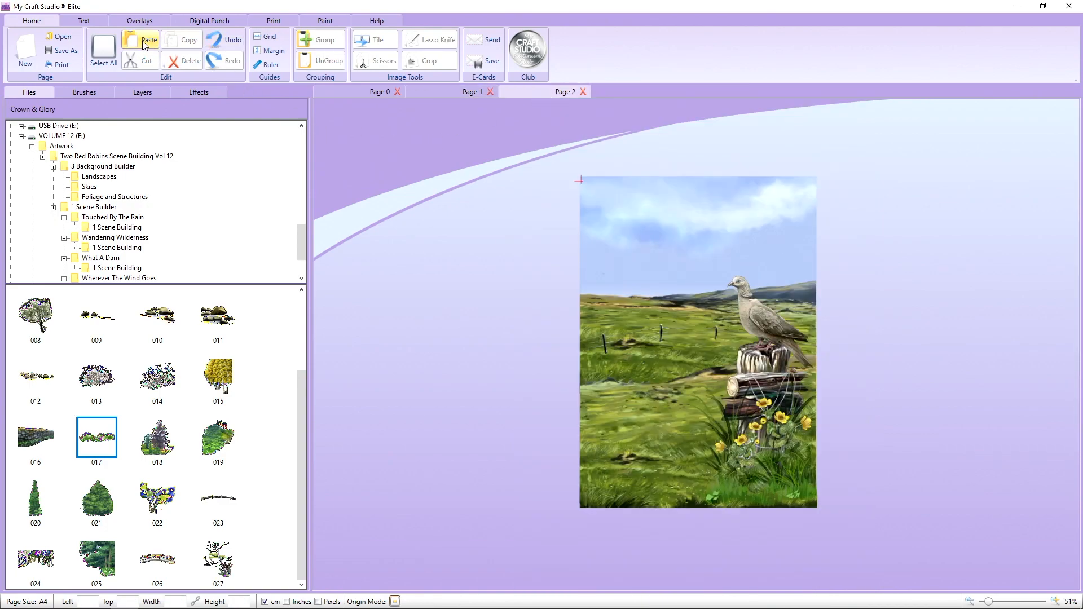
pyautogui.click(104, 51)
pyautogui.click(326, 41)
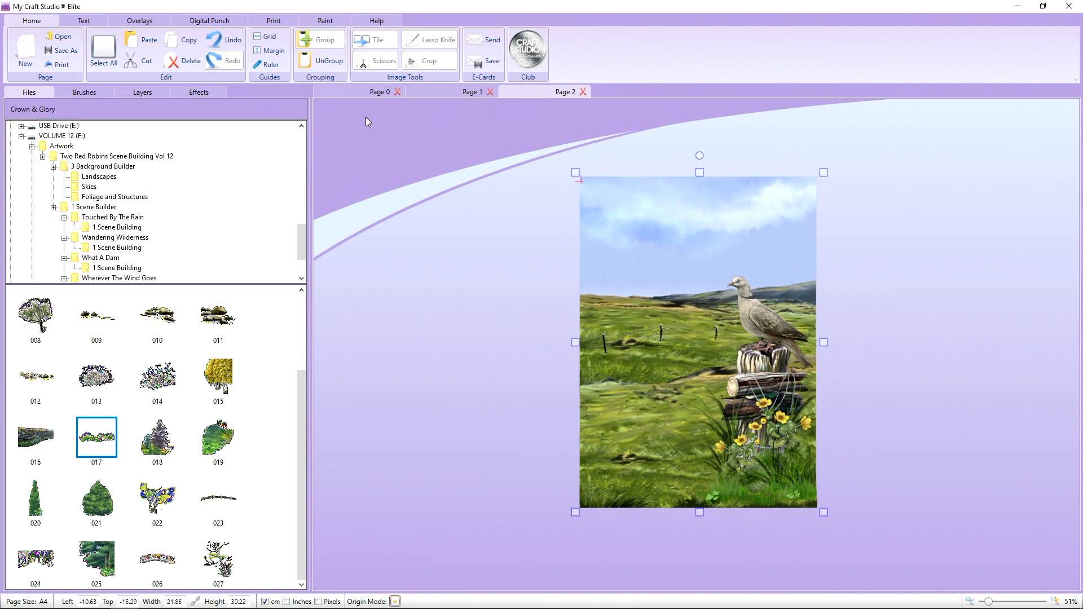
# - Switch Page 0's measurements to inches and unlink width from height so they can be set independently
pyautogui.click(379, 92)
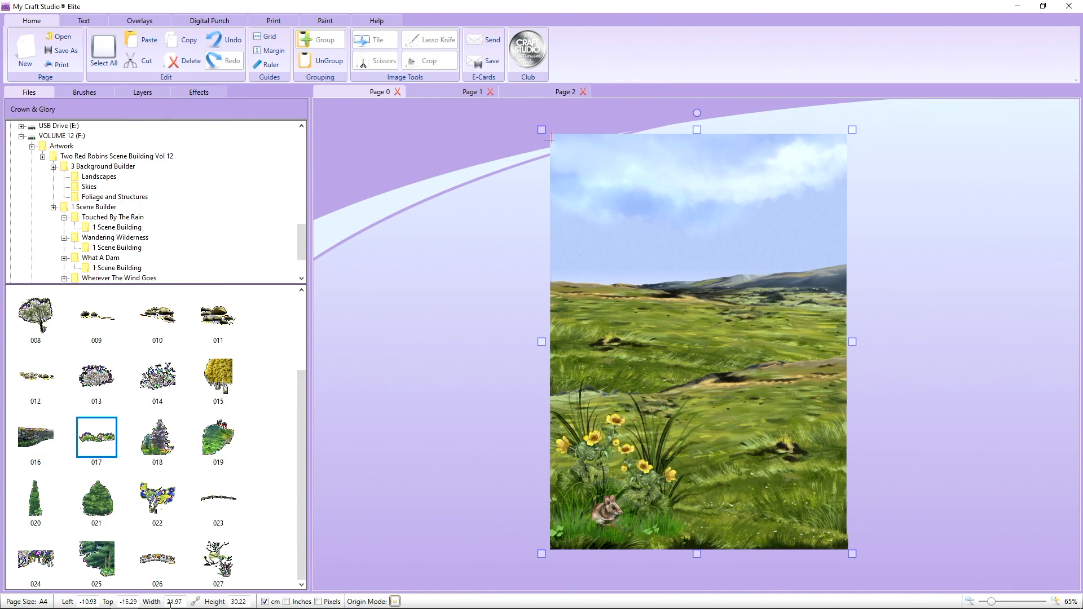
pyautogui.click(286, 602)
pyautogui.click(383, 413)
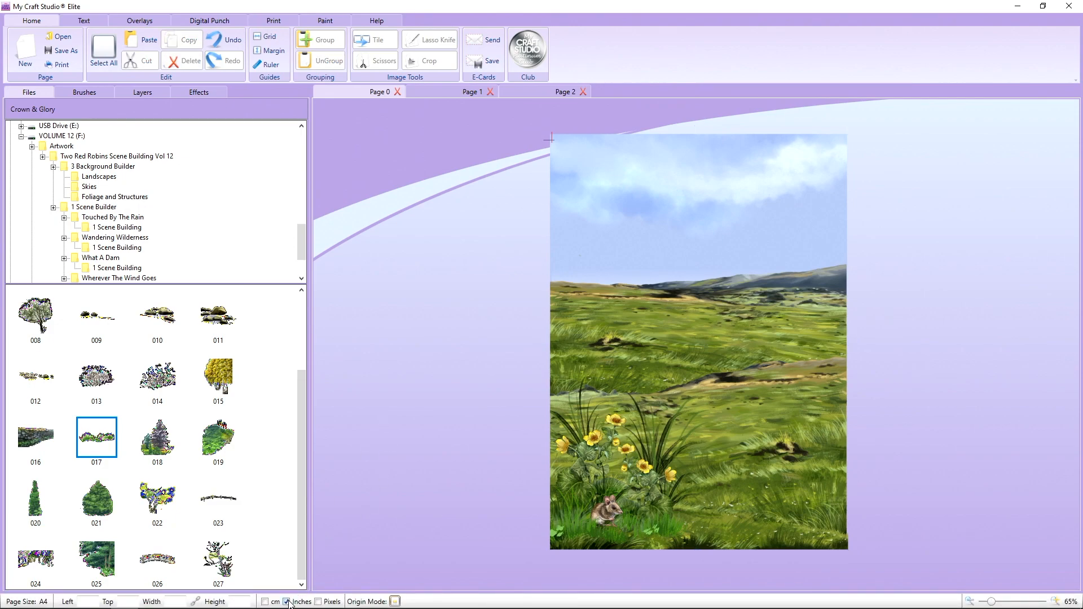
pyautogui.click(180, 602)
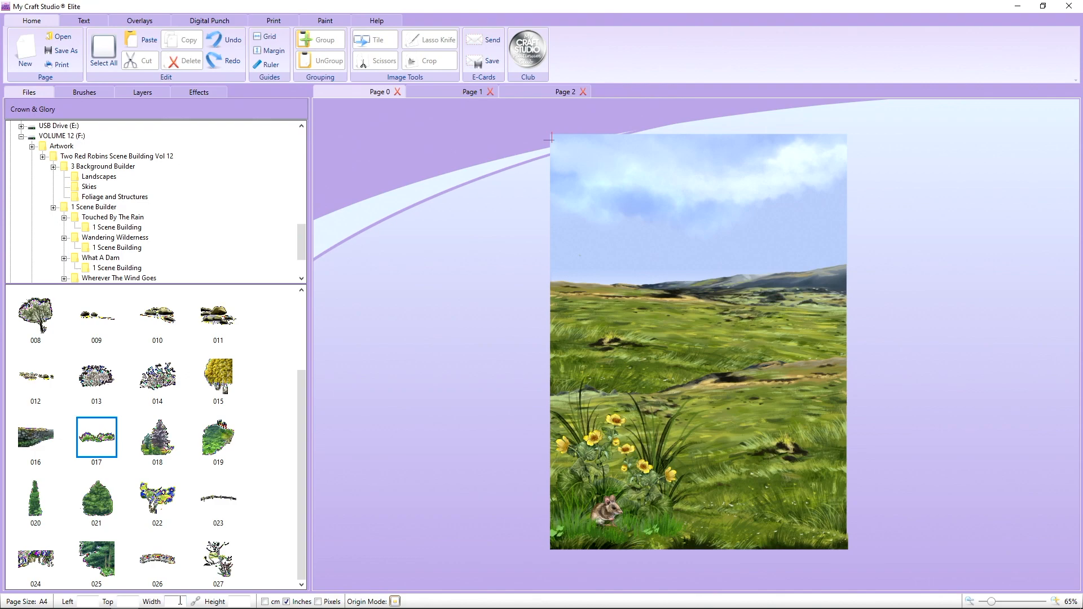
pyautogui.write('4')
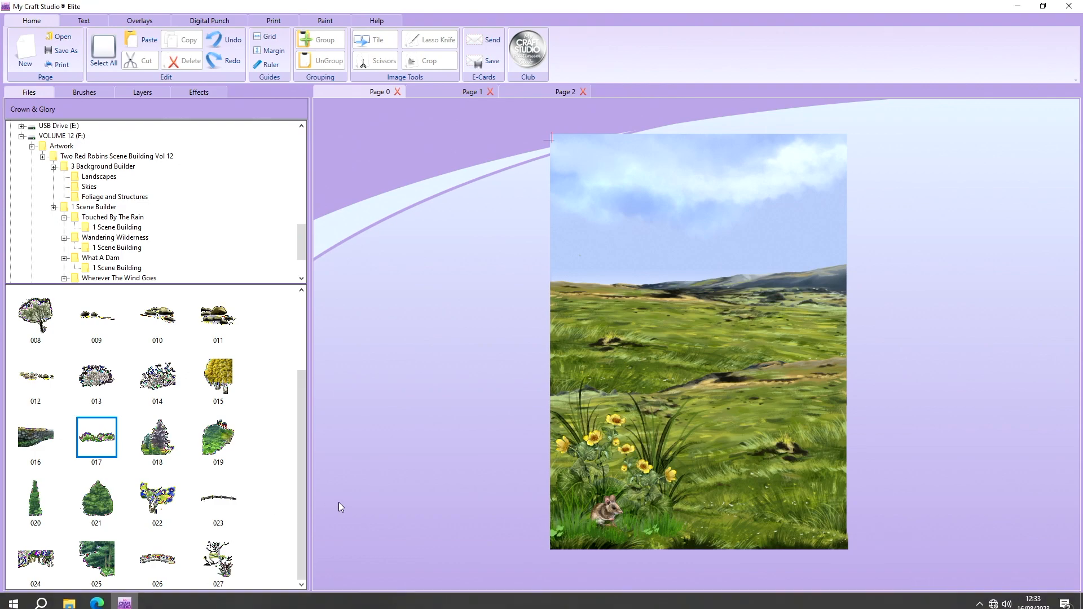
pyautogui.click(195, 601)
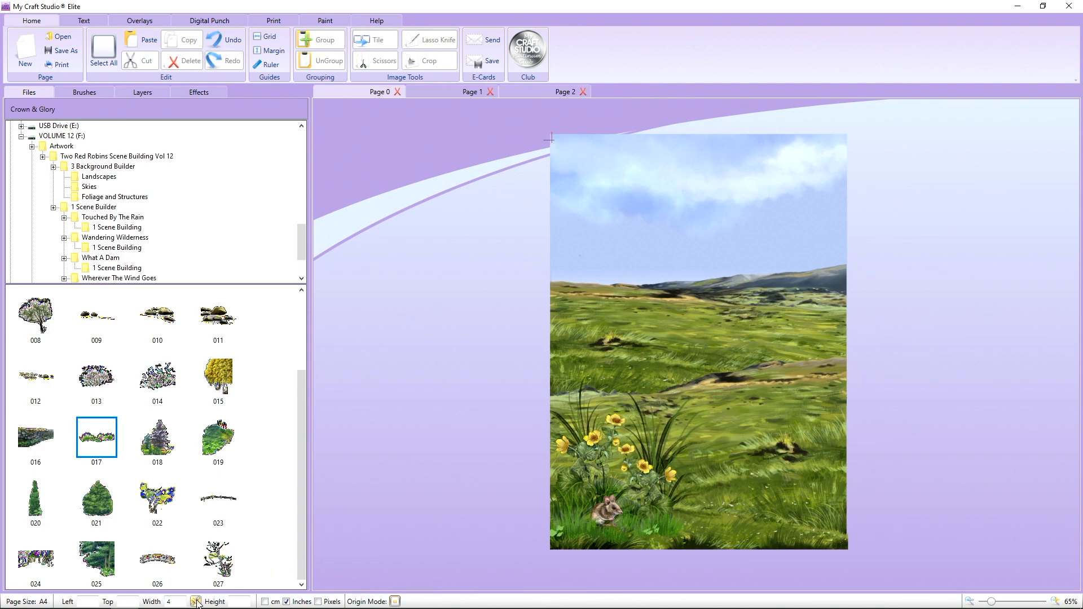
pyautogui.doubleClick(178, 601)
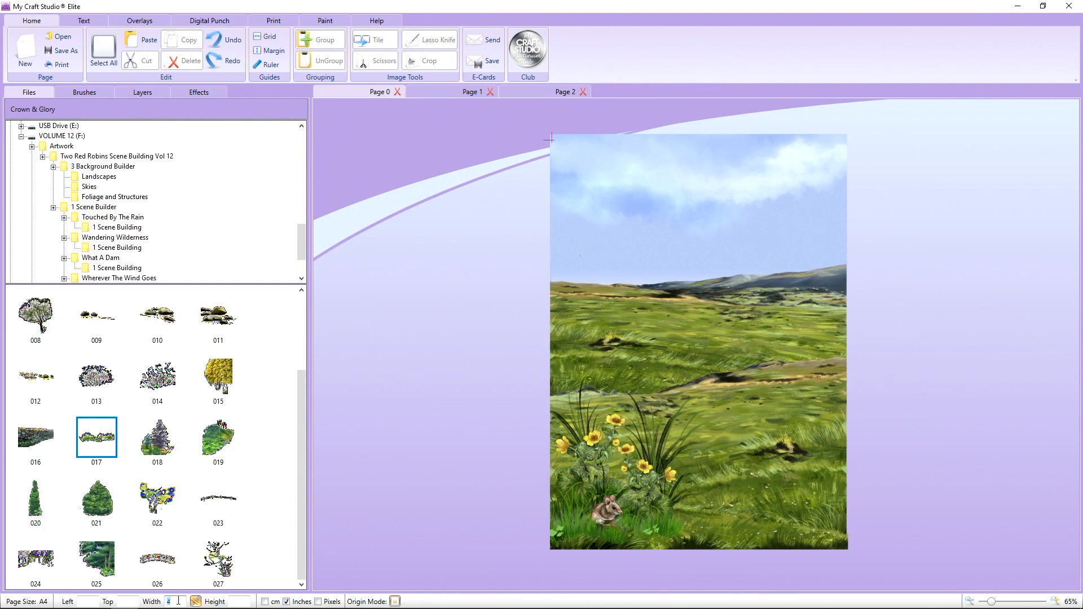
# - Resize Page 0's grouped scene to 4 inches wide by 6 inches high and move it just inside the page's upper-left corner
pyautogui.click(642, 496)
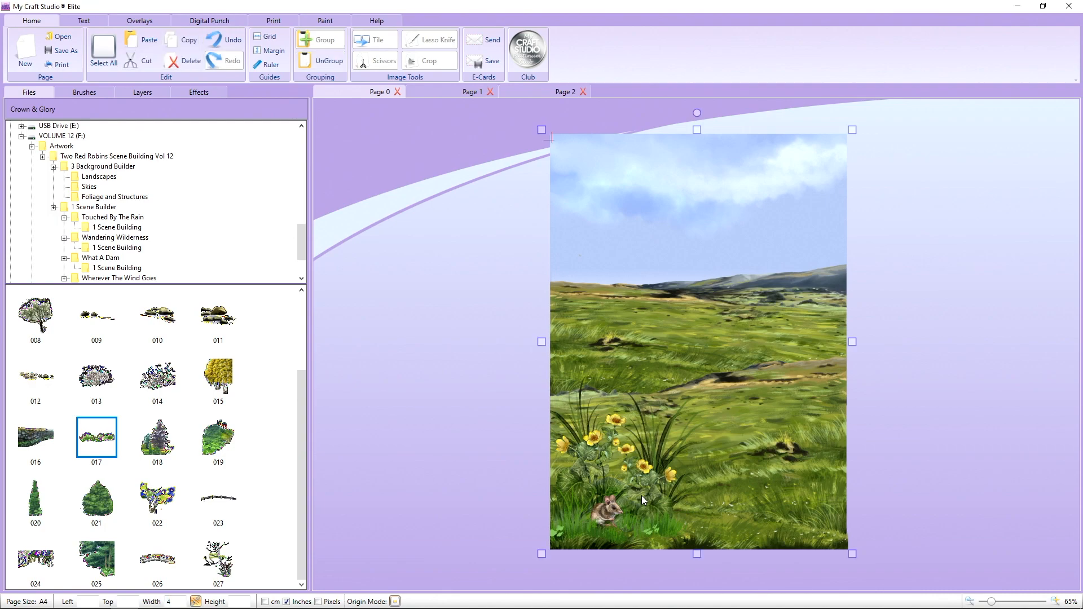
pyautogui.doubleClick(179, 601)
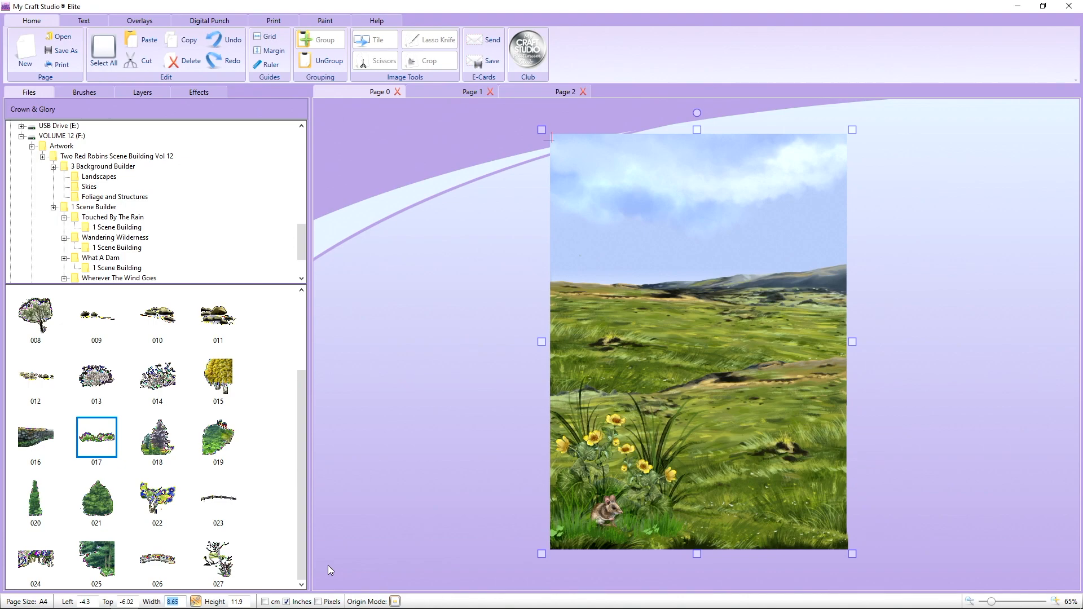
pyautogui.write('4')
pyautogui.press('Return')
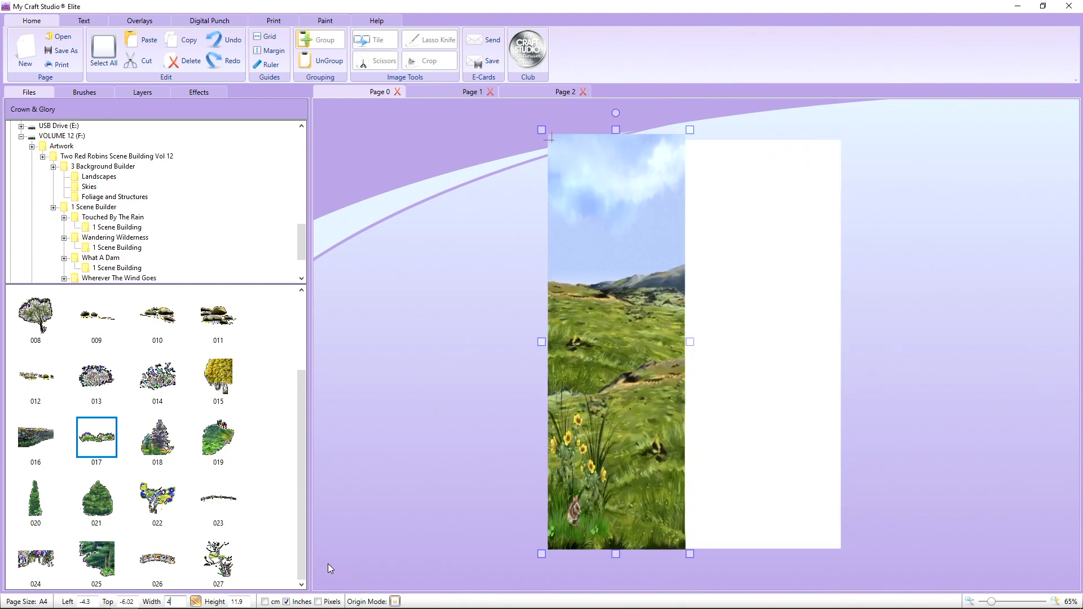
pyautogui.doubleClick(246, 601)
pyautogui.write('6')
pyautogui.press('Return')
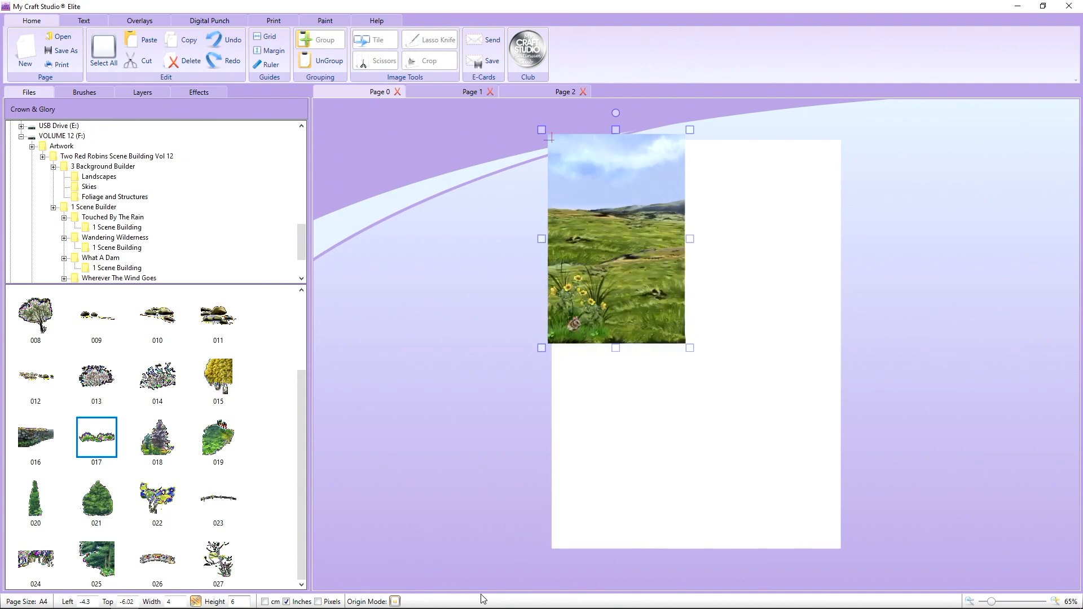
pyautogui.click(494, 570)
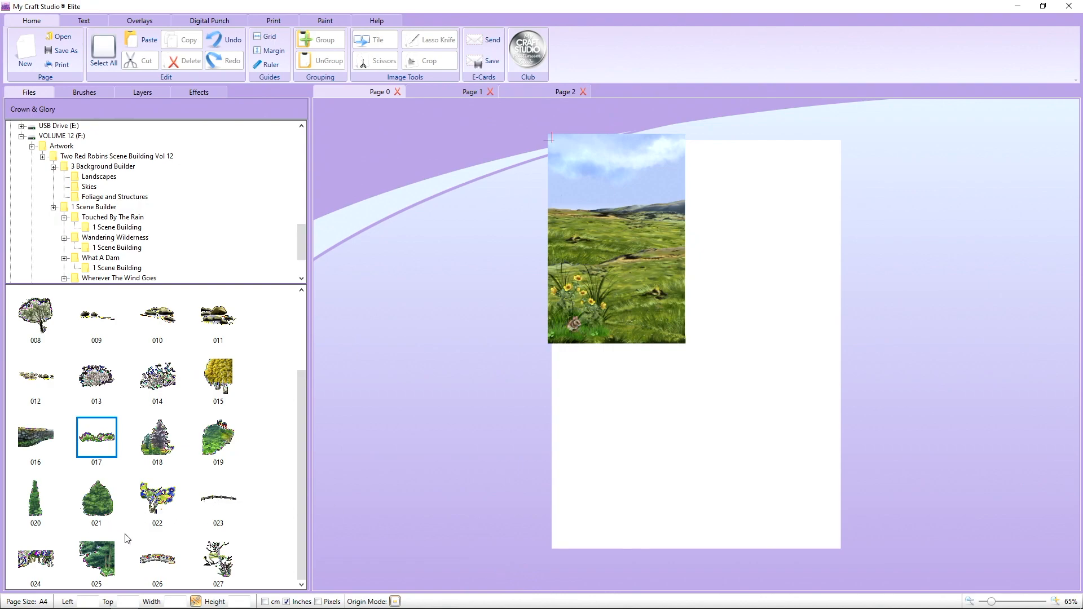
pyautogui.moveTo(615, 248)
pyautogui.mouseDown()
pyautogui.moveTo(626, 245)
pyautogui.moveTo(611, 245)
pyautogui.mouseUp()
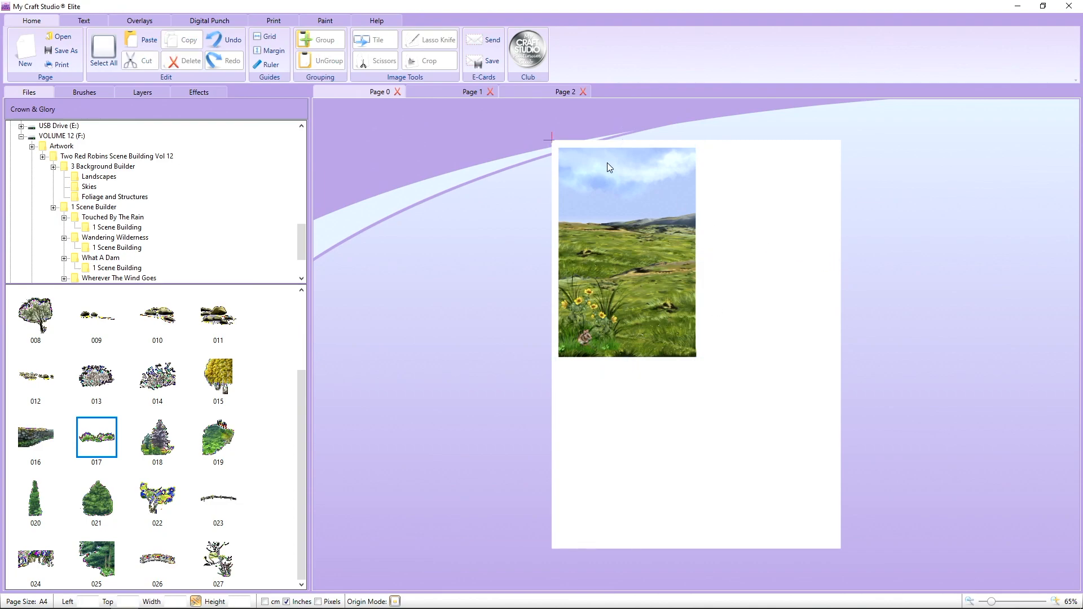
# - Switch Page 1's measurements to inches and set its grouped scene's width to 4 inches
pyautogui.click(473, 92)
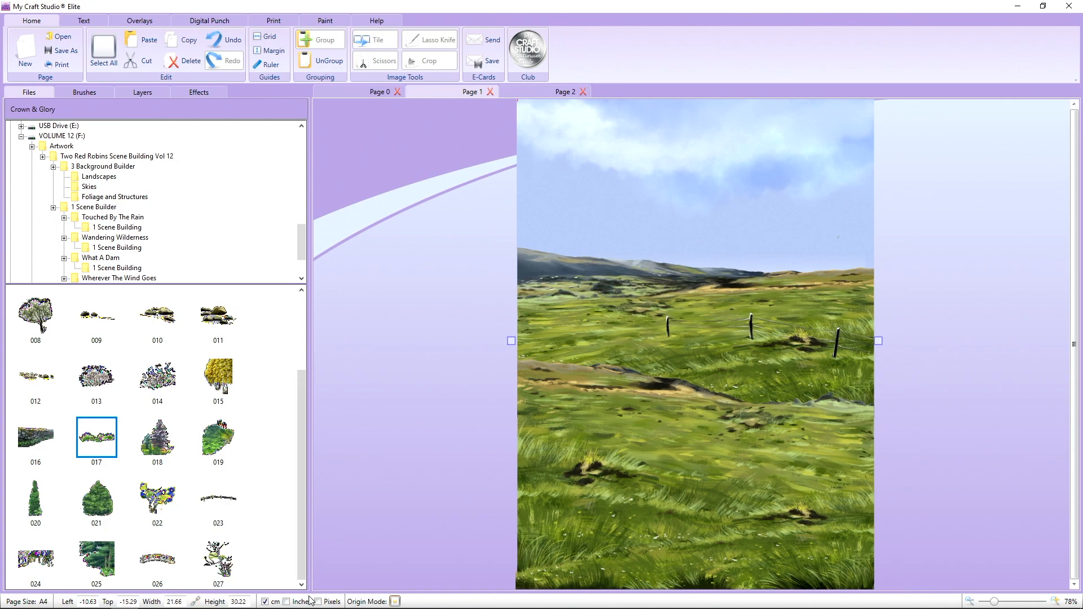
pyautogui.click(286, 602)
pyautogui.moveTo(182, 602); pyautogui.dragTo(166, 603)
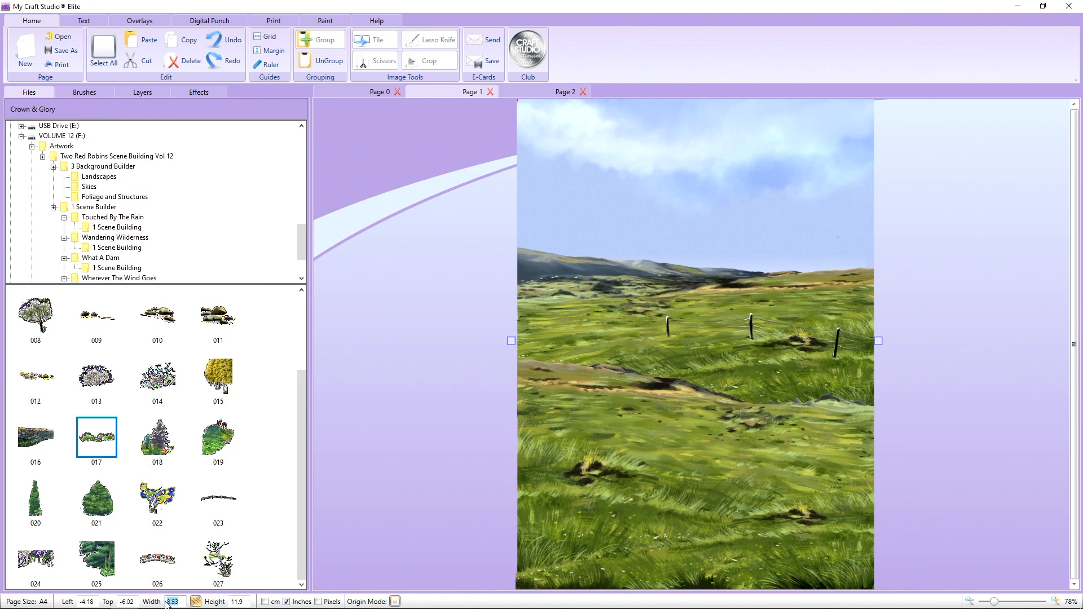
pyautogui.write('4')
pyautogui.press('Return')
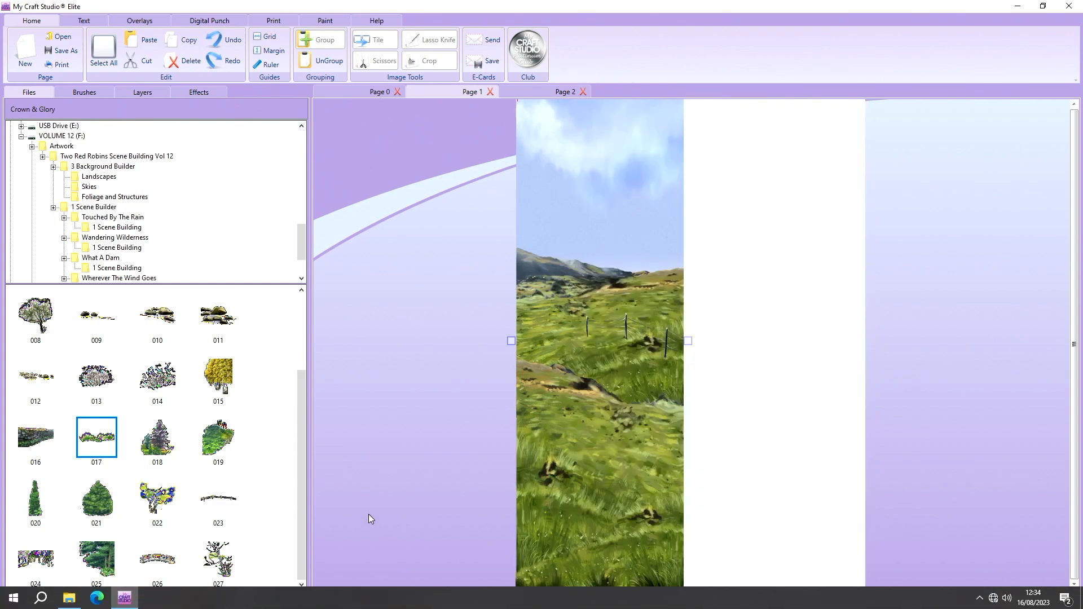
# - Set the height of Page 1's scene to 6 inches and move it just inside the page's upper-left corner
pyautogui.click(368, 513)
pyautogui.click(244, 602)
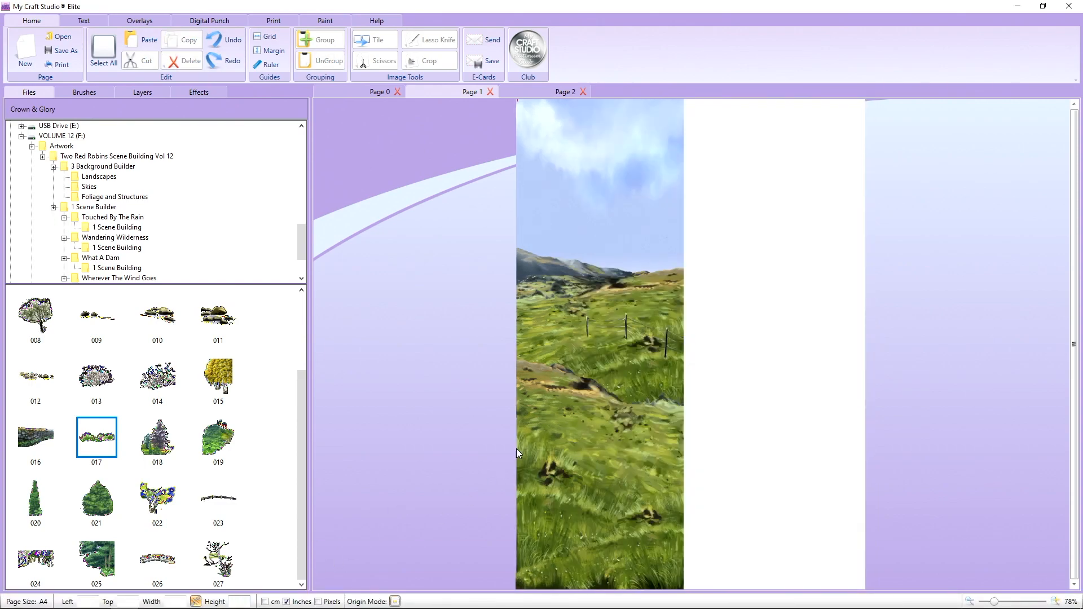
pyautogui.click(552, 427)
pyautogui.doubleClick(248, 601)
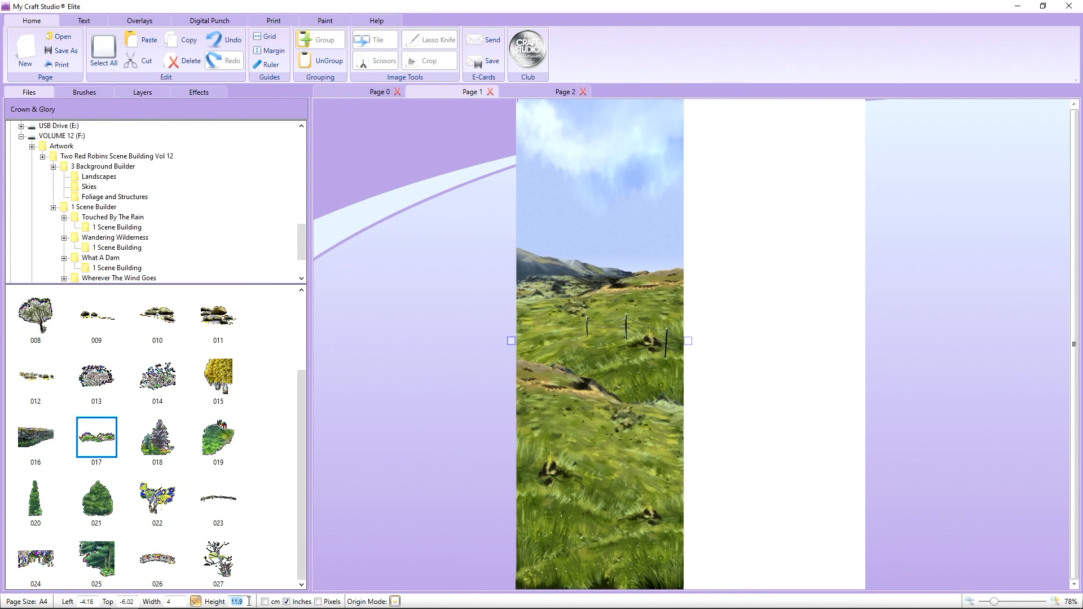
pyautogui.write('6')
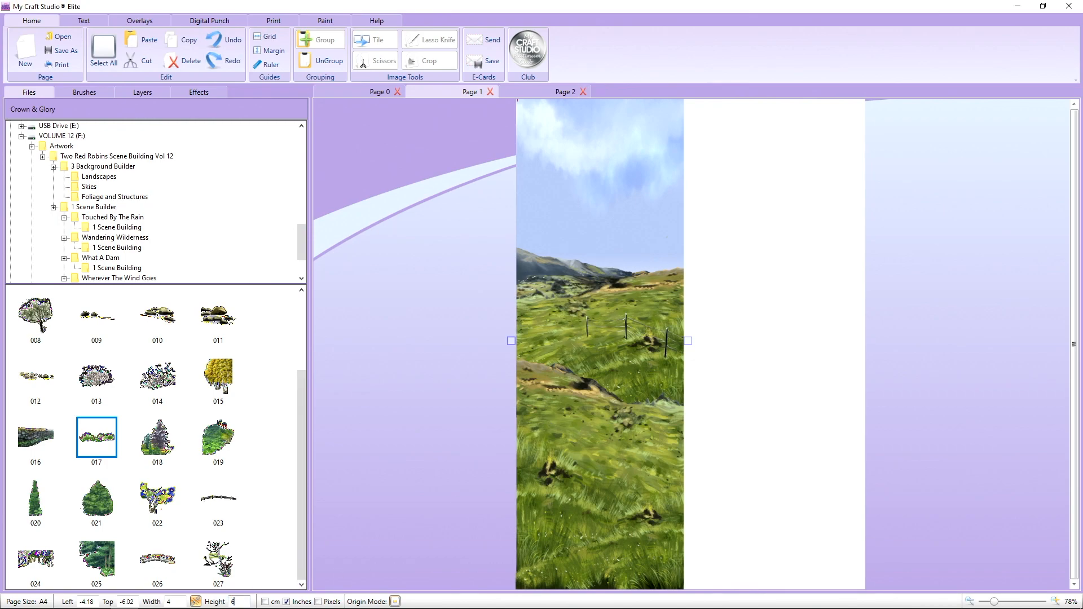
pyautogui.press('Return')
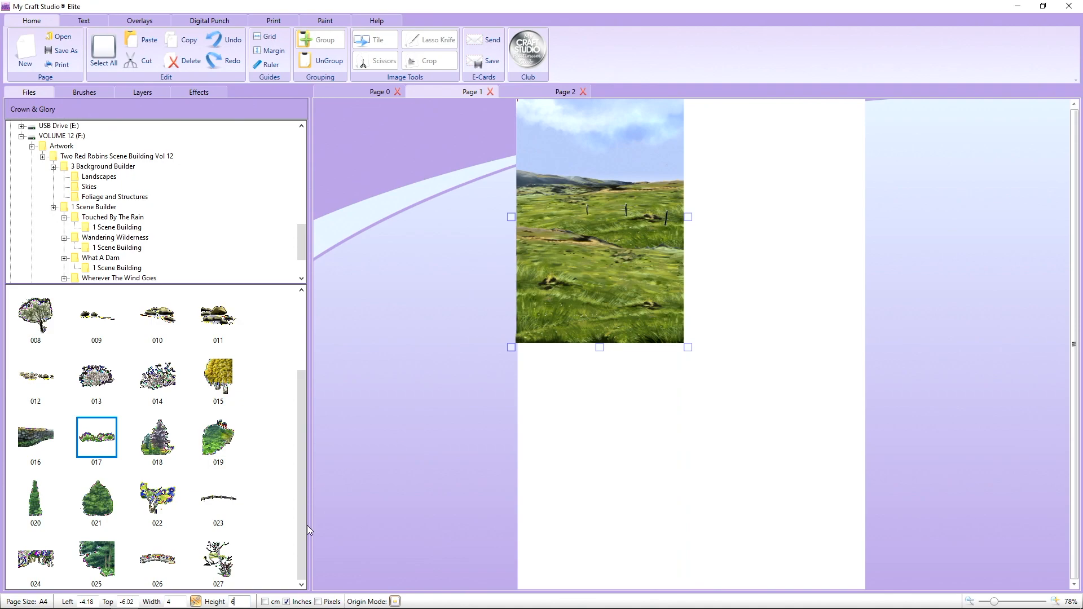
pyautogui.moveTo(593, 285); pyautogui.dragTo(609, 303)
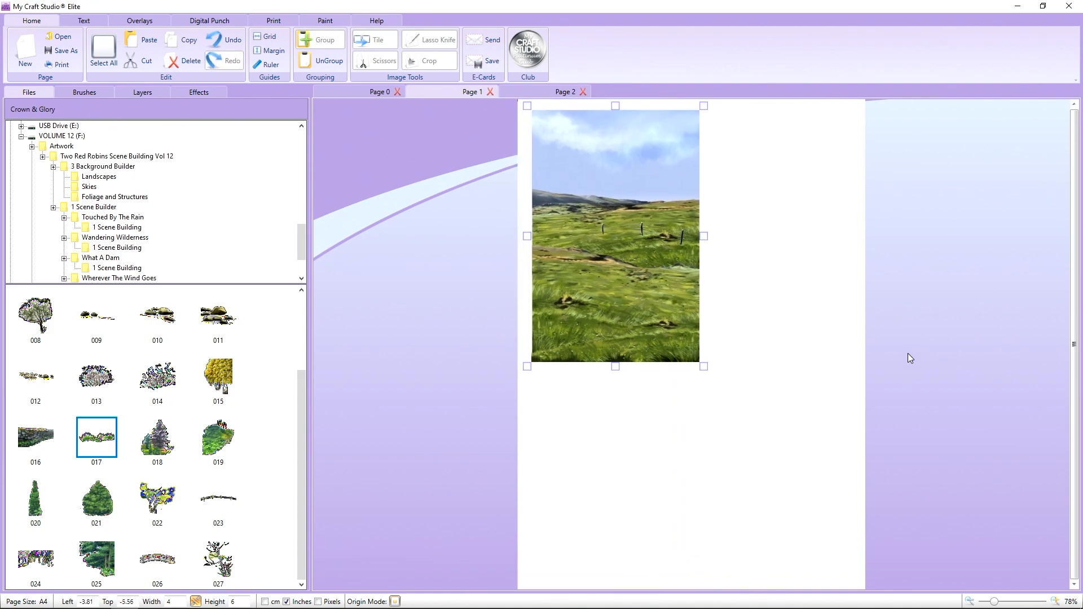
# - Switch Page 2's measurements to inches and set its grouped bird scene's width to 4 inches
pyautogui.click(523, 90)
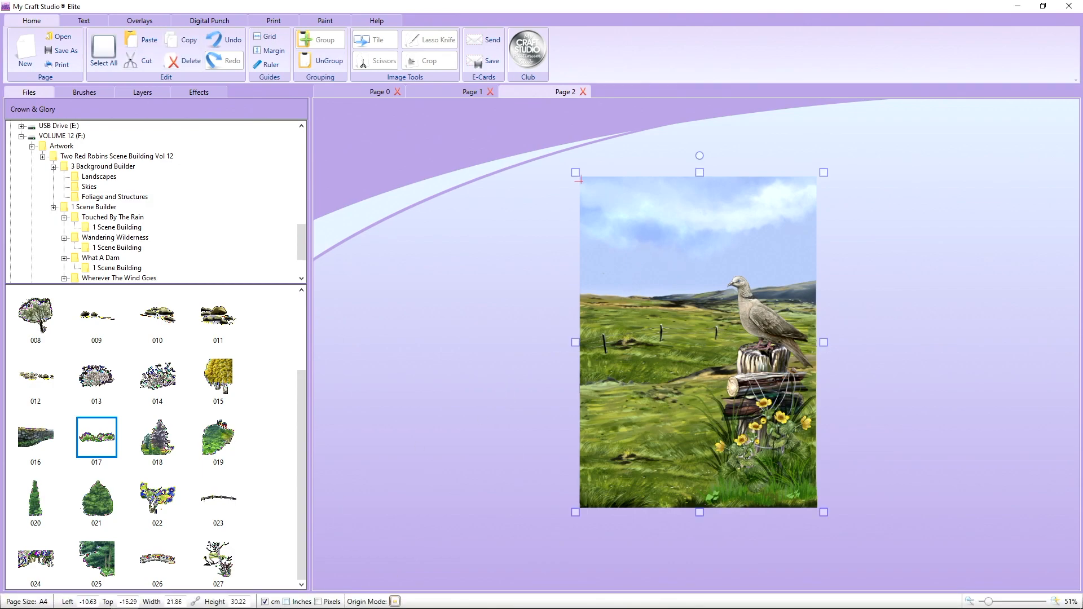
pyautogui.click(287, 601)
pyautogui.click(172, 602)
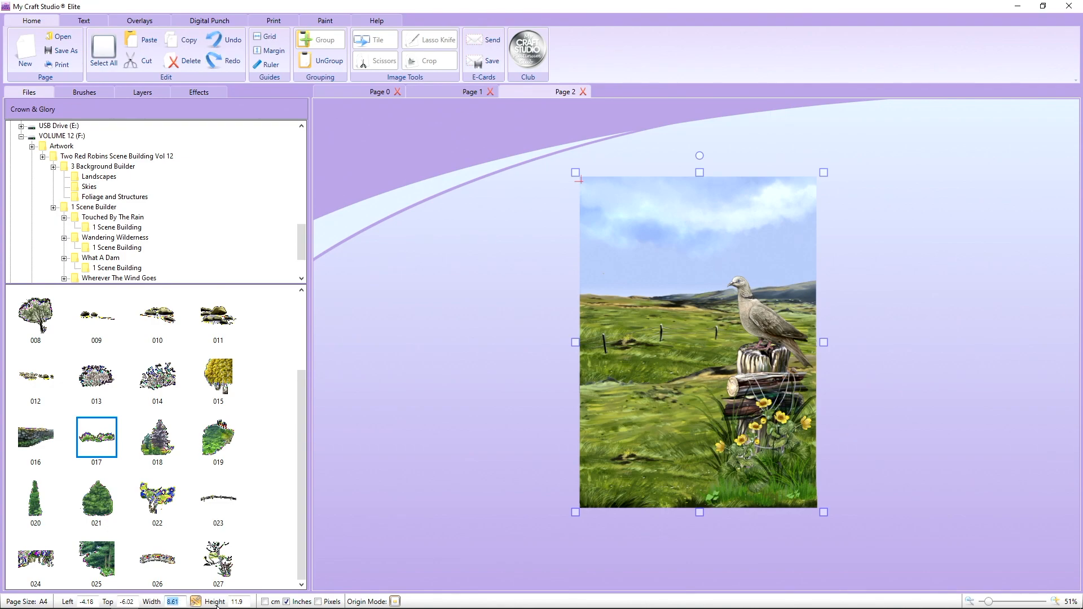
pyautogui.write('4')
pyautogui.press('Return')
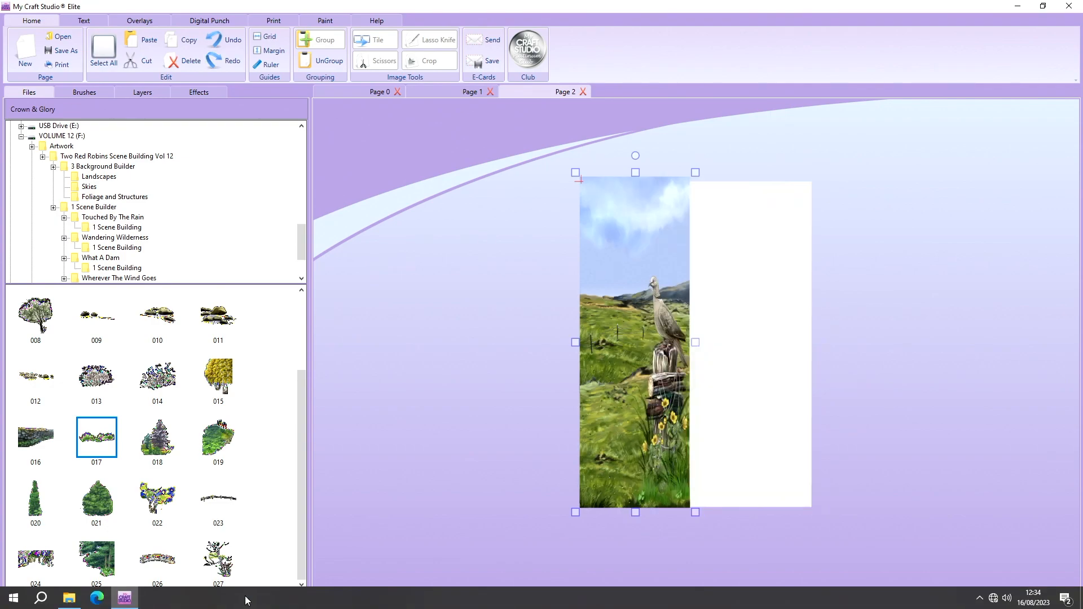
# - Set the height of Page 2's bird scene to 6 inches and move it just inside the page's upper-left corner
pyautogui.click(388, 470)
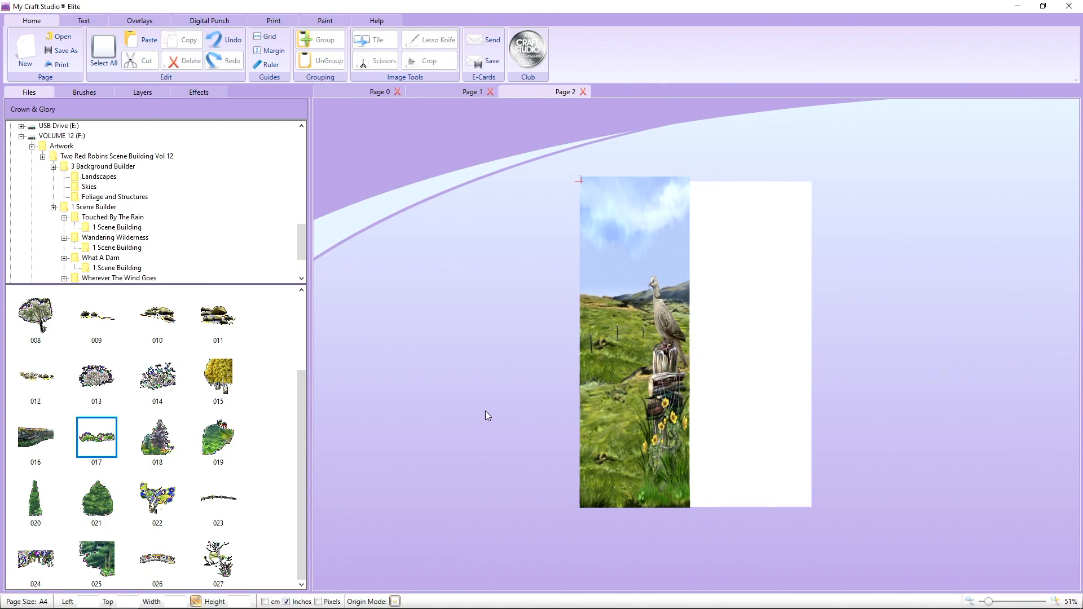
pyautogui.click(609, 312)
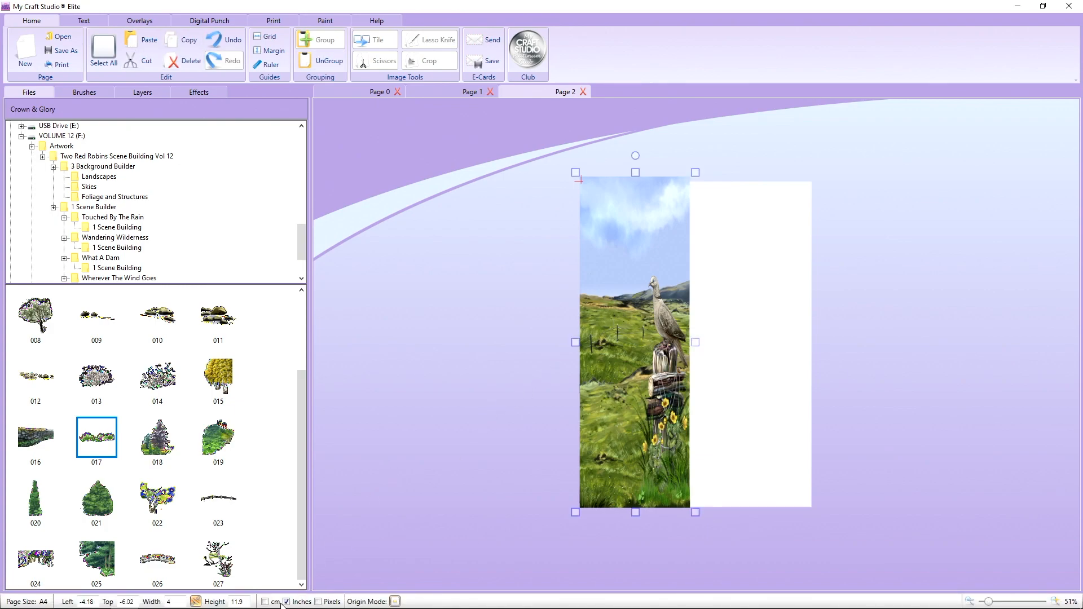
pyautogui.click(246, 602)
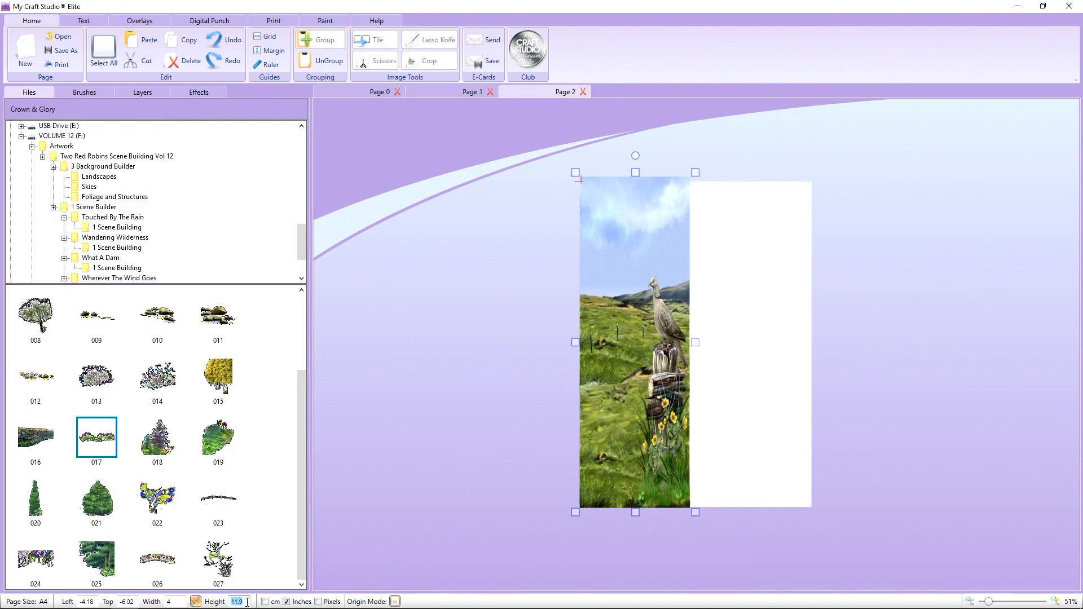
pyautogui.write('6')
pyautogui.press('Return')
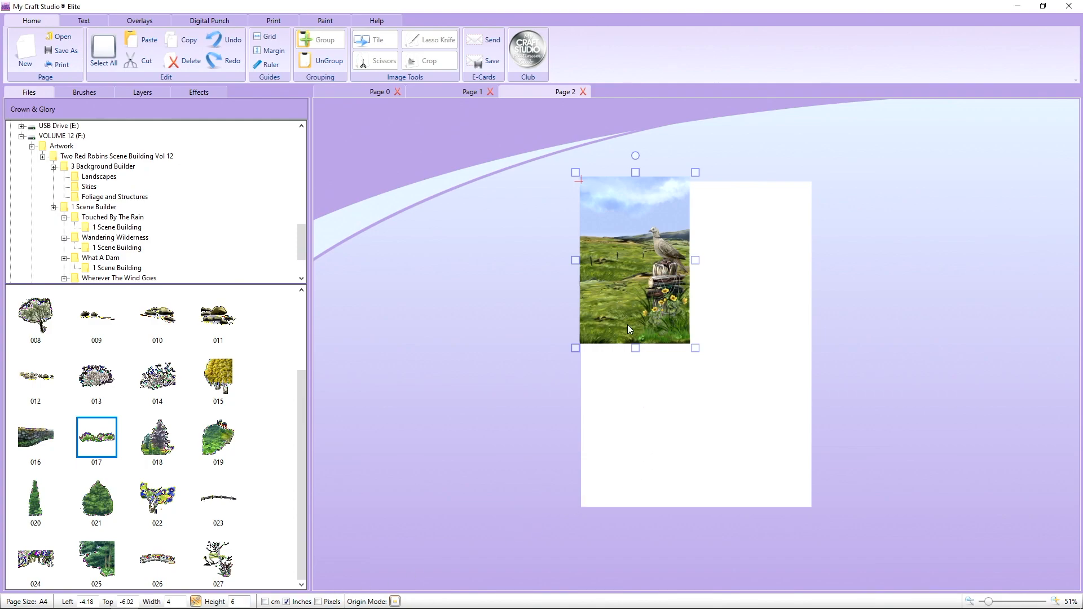
pyautogui.moveTo(650, 245)
pyautogui.mouseDown()
pyautogui.moveTo(662, 268)
pyautogui.moveTo(662, 257)
pyautogui.mouseUp()
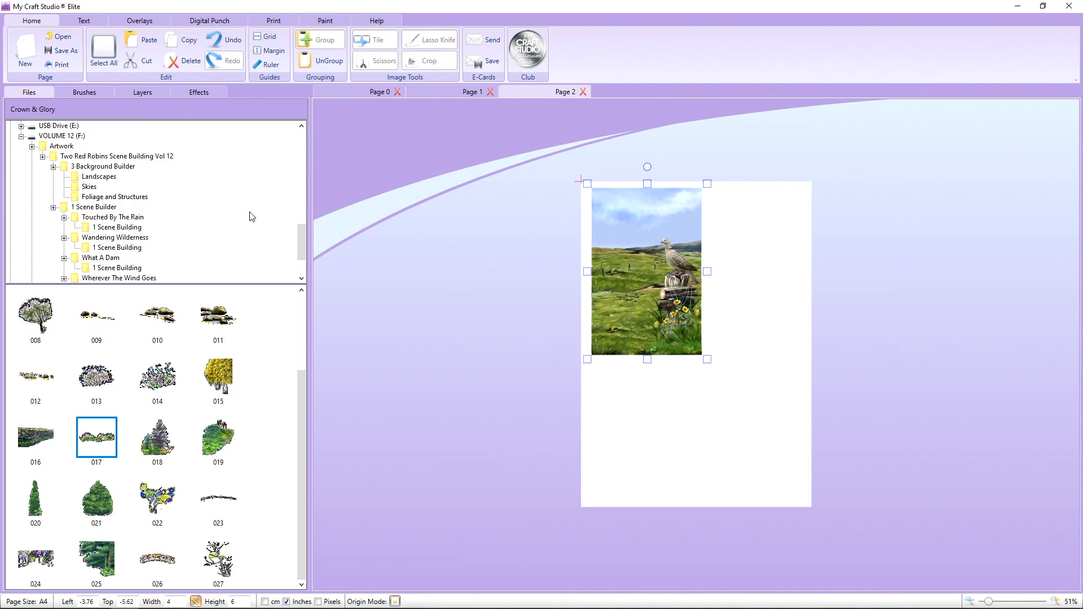
# - Copy Page 1's fence-post scene onto Page 0 and place it beside the mouse and marigold scene
pyautogui.click(374, 97)
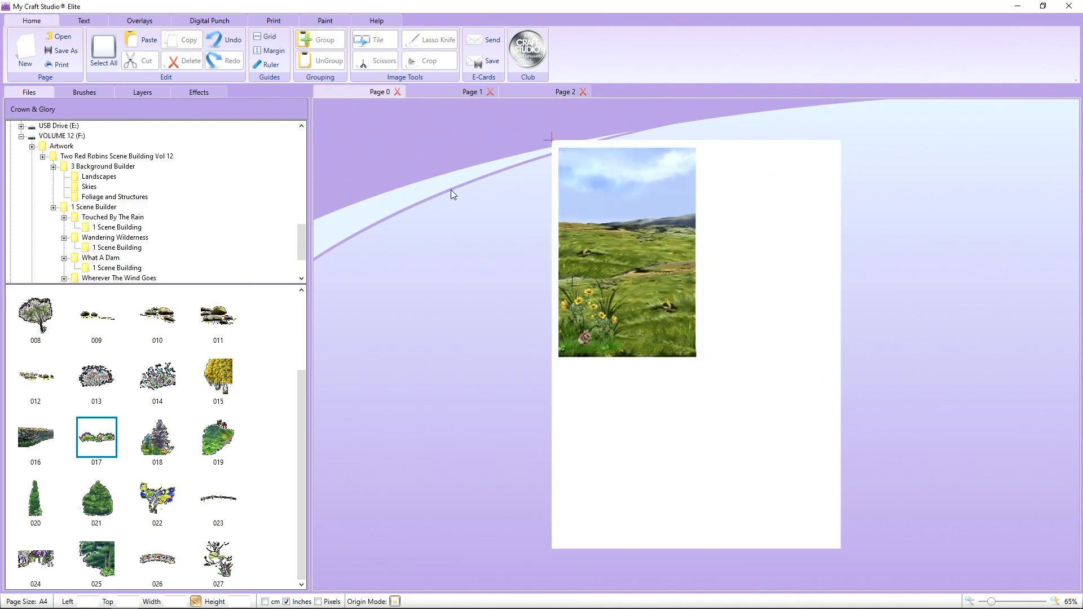
pyautogui.click(458, 92)
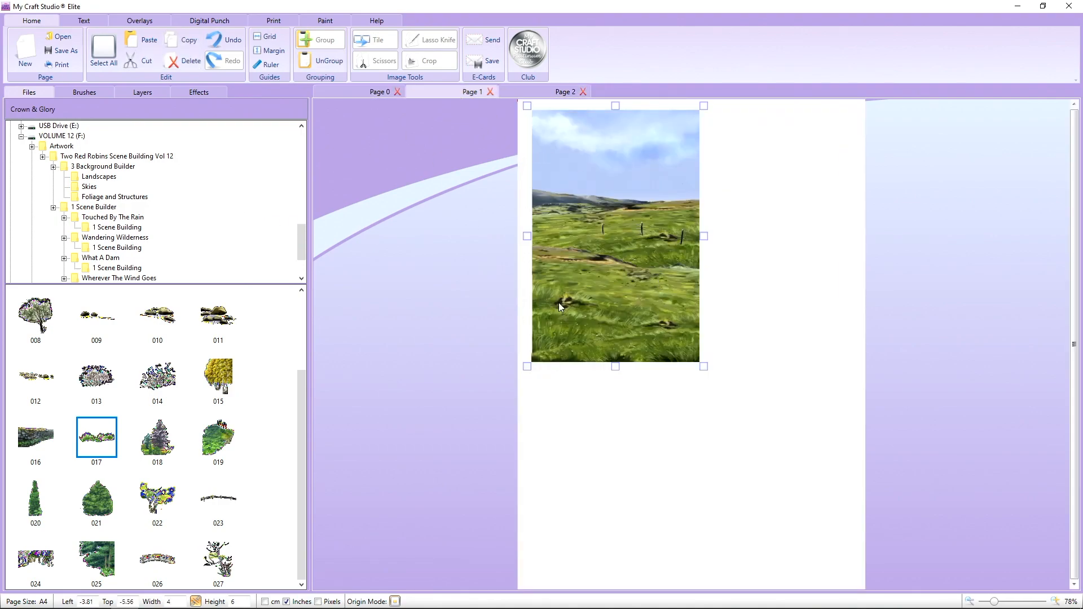
pyautogui.rightClick(640, 236)
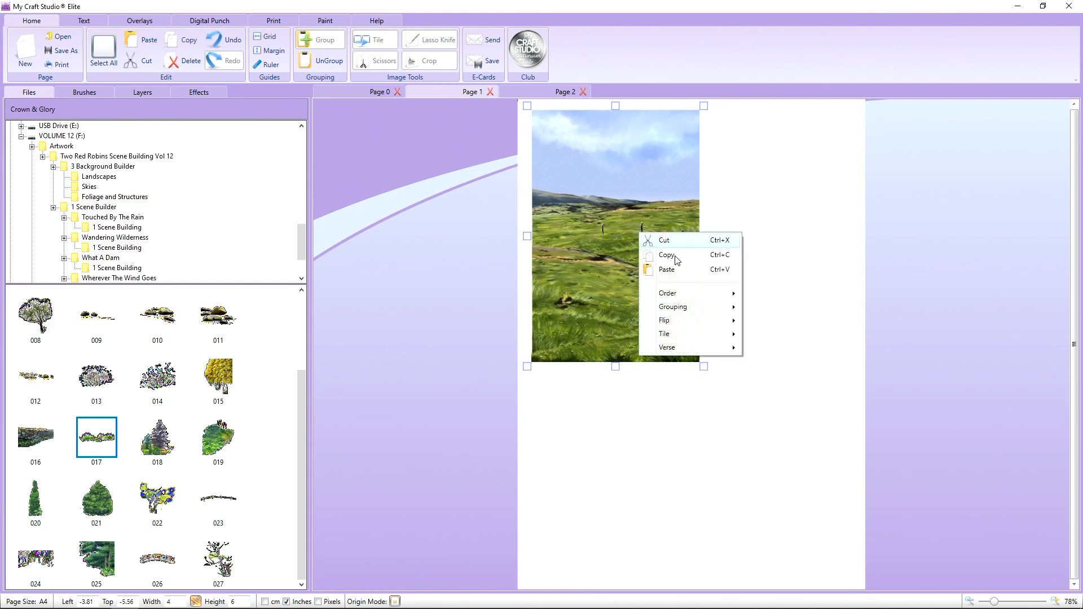
pyautogui.click(385, 93)
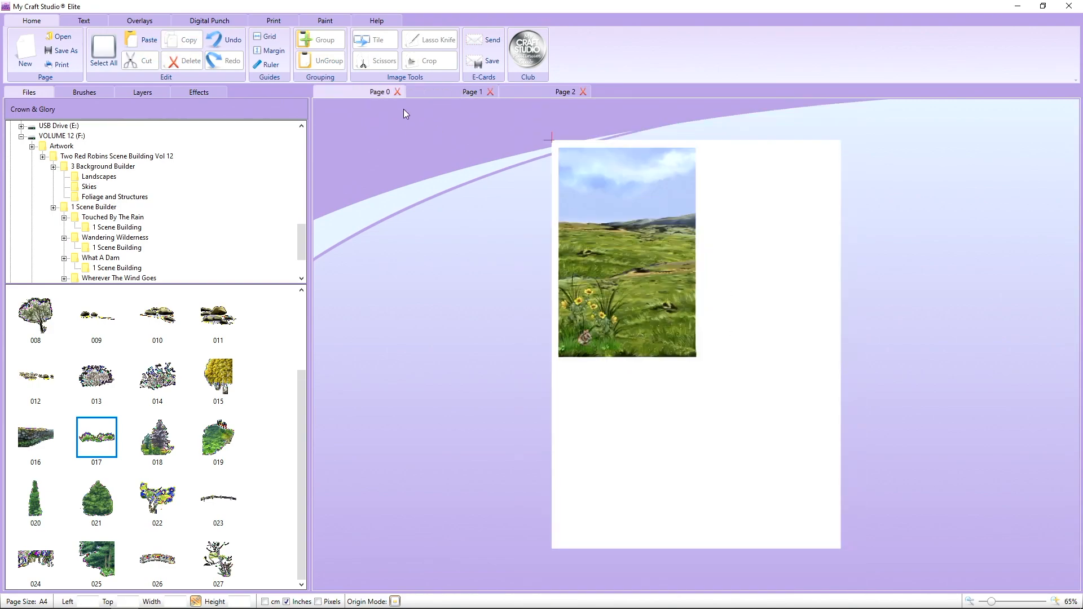
pyautogui.rightClick(756, 325)
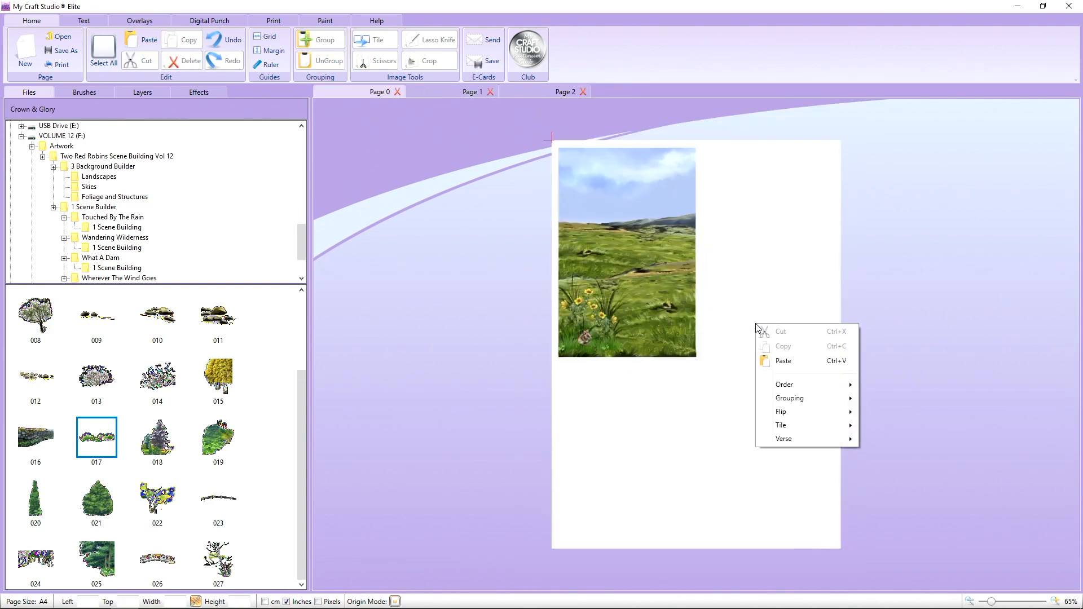
pyautogui.click(797, 370)
pyautogui.moveTo(644, 245)
pyautogui.mouseDown()
pyautogui.moveTo(761, 256)
pyautogui.moveTo(659, 236)
pyautogui.mouseUp()
pyautogui.moveTo(762, 242); pyautogui.dragTo(751, 239)
pyautogui.click(897, 251)
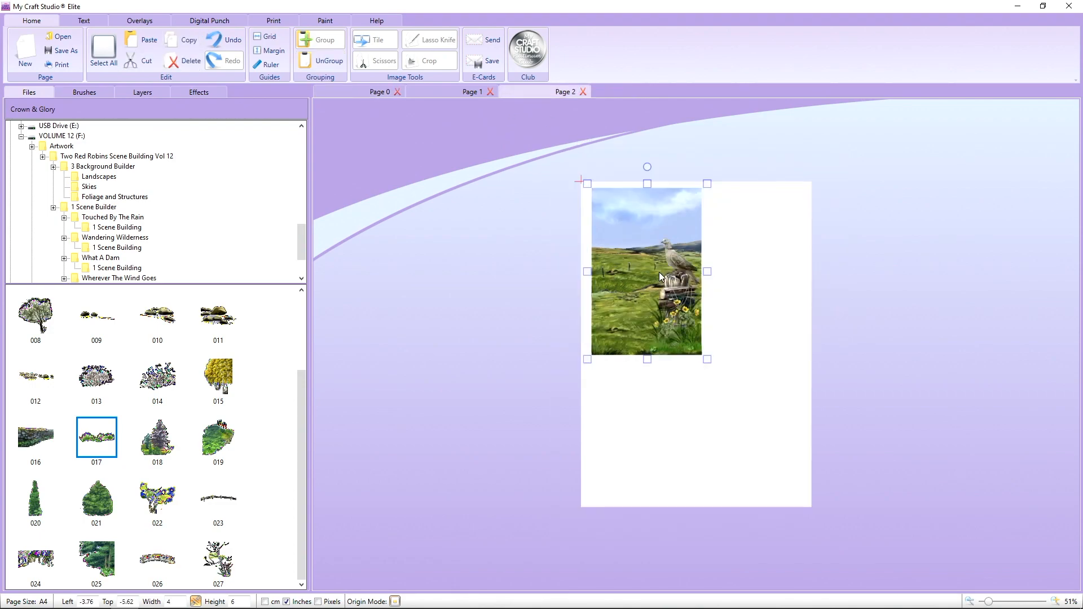
# - Copy Page 2's bird scene onto Page 0 and place it off the page, beside the fence-post scene
pyautogui.rightClick(660, 276)
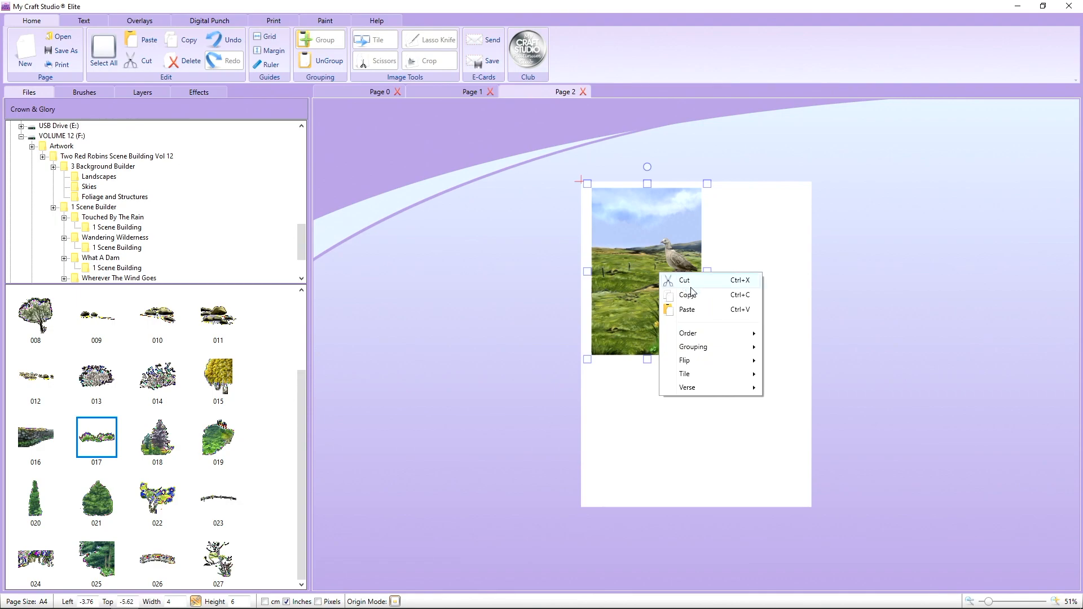
pyautogui.click(372, 93)
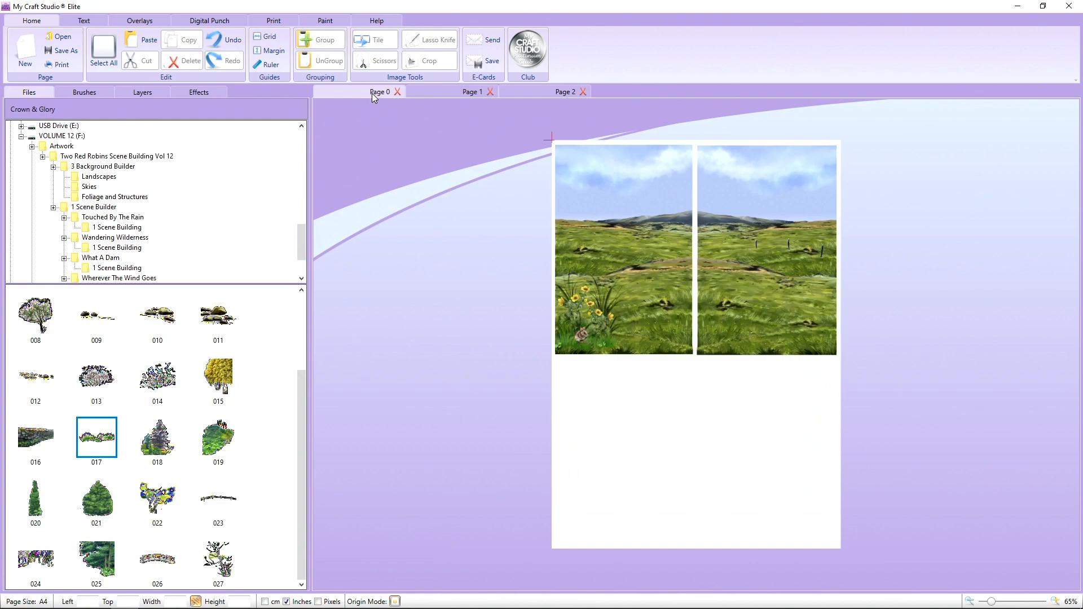
pyautogui.rightClick(672, 417)
pyautogui.click(721, 450)
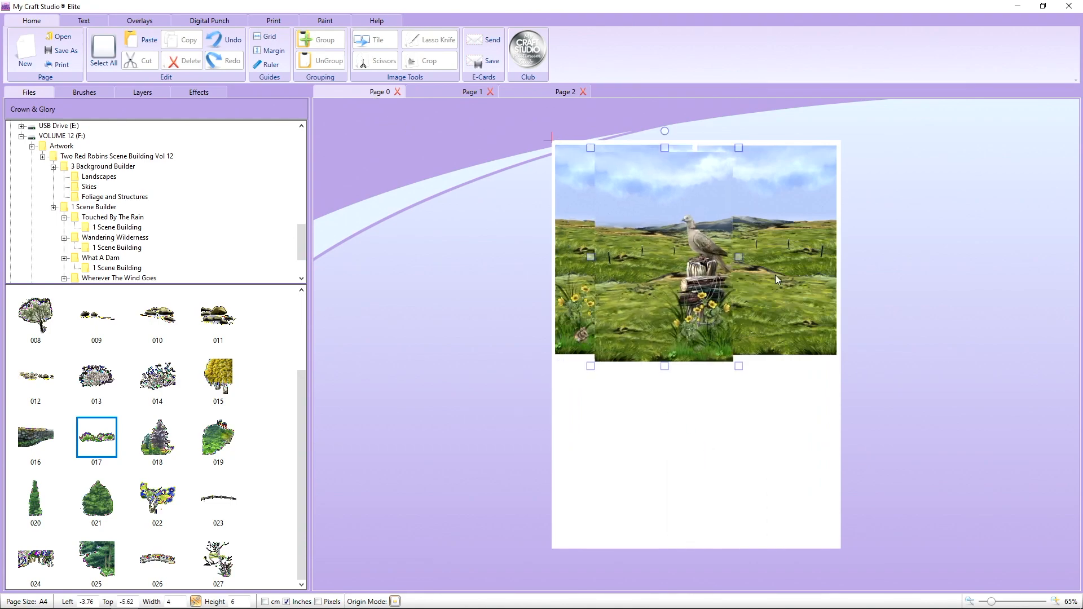
pyautogui.moveTo(660, 257); pyautogui.dragTo(912, 254)
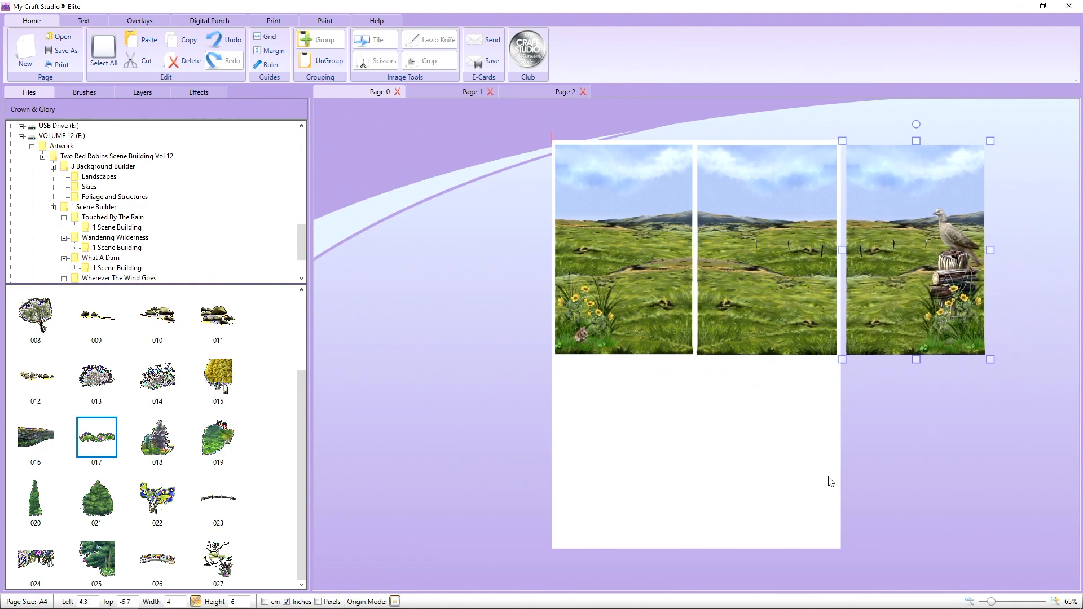
pyautogui.click(896, 465)
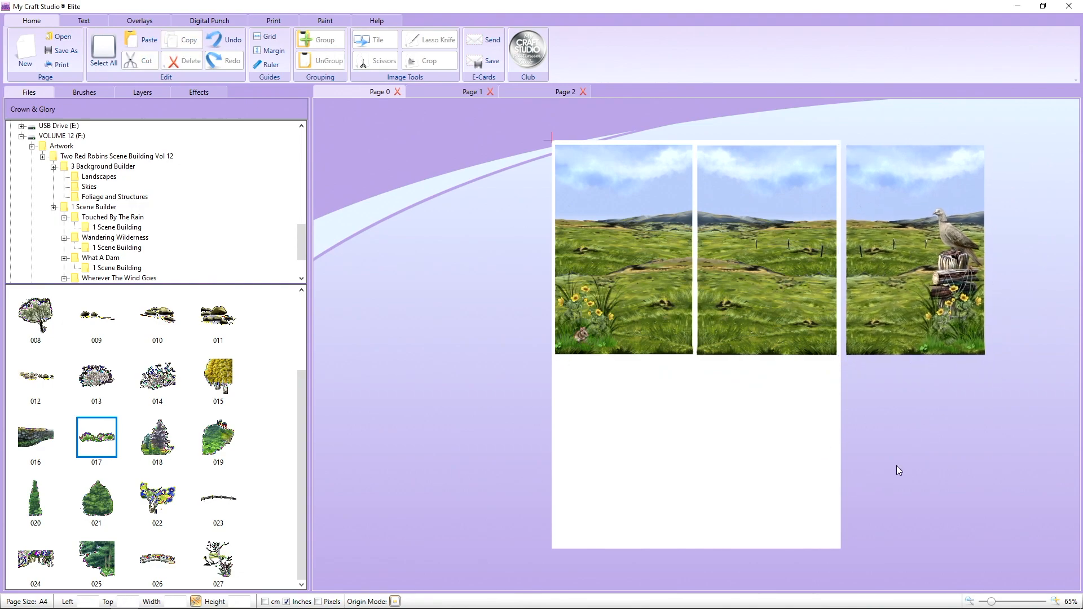
# - Rotate the bird scene 90 degrees clockwise and place it on the page below the two upright scenes
pyautogui.click(952, 224)
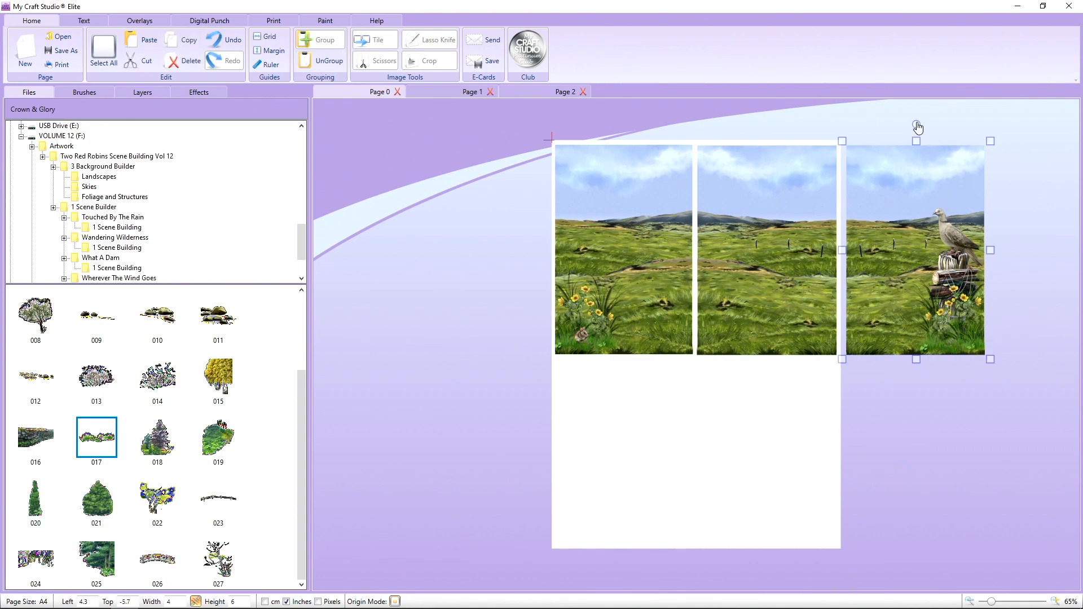
pyautogui.moveTo(916, 125); pyautogui.dragTo(1010, 251)
pyautogui.moveTo(938, 234); pyautogui.dragTo(695, 428)
pyautogui.click(932, 390)
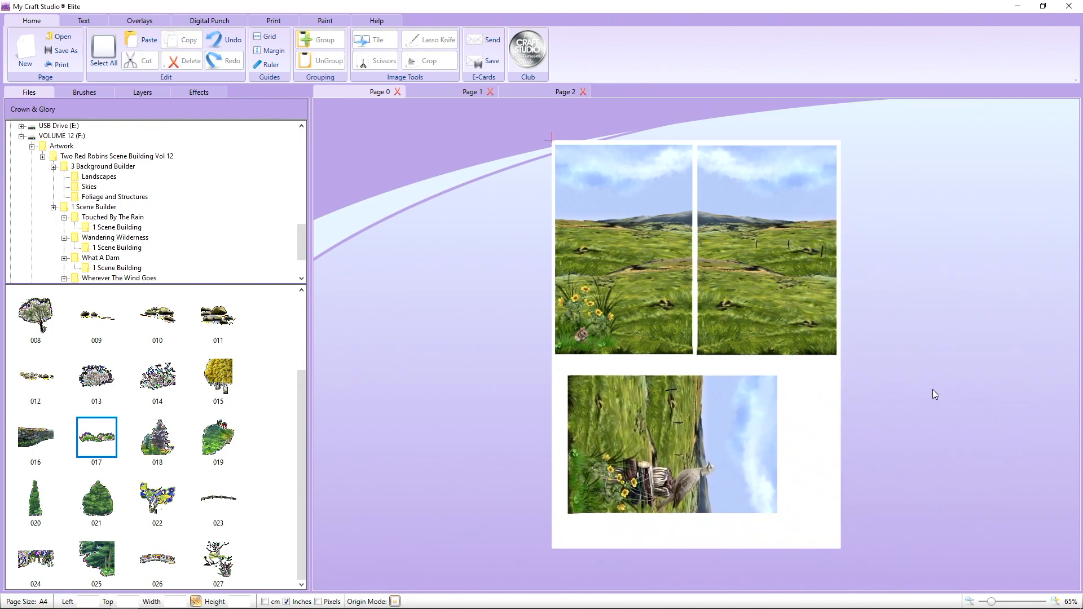
# - Move the mouse and marigold scene and the fence-post scene slightly down the page, keeping their tops aligned
pyautogui.moveTo(655, 284); pyautogui.dragTo(655, 296)
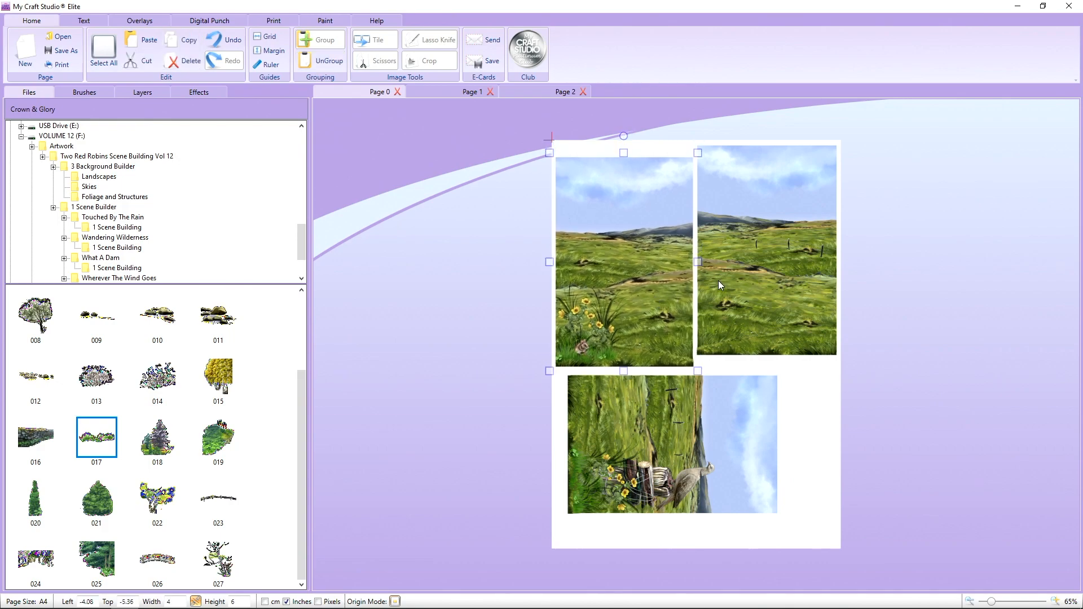
pyautogui.moveTo(743, 274); pyautogui.dragTo(742, 284)
pyautogui.click(919, 323)
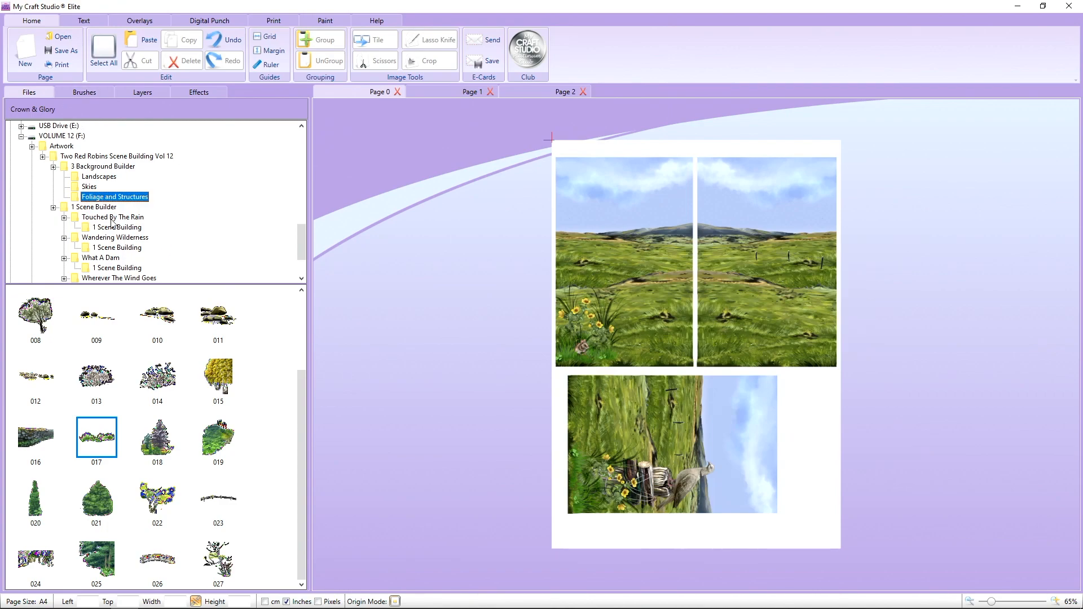
# - Rotate the bird scene back upright and return it to the row beside the fence-post scene
pyautogui.click(642, 449)
pyautogui.moveTo(798, 445); pyautogui.dragTo(625, 293)
pyautogui.moveTo(642, 475); pyautogui.dragTo(940, 271)
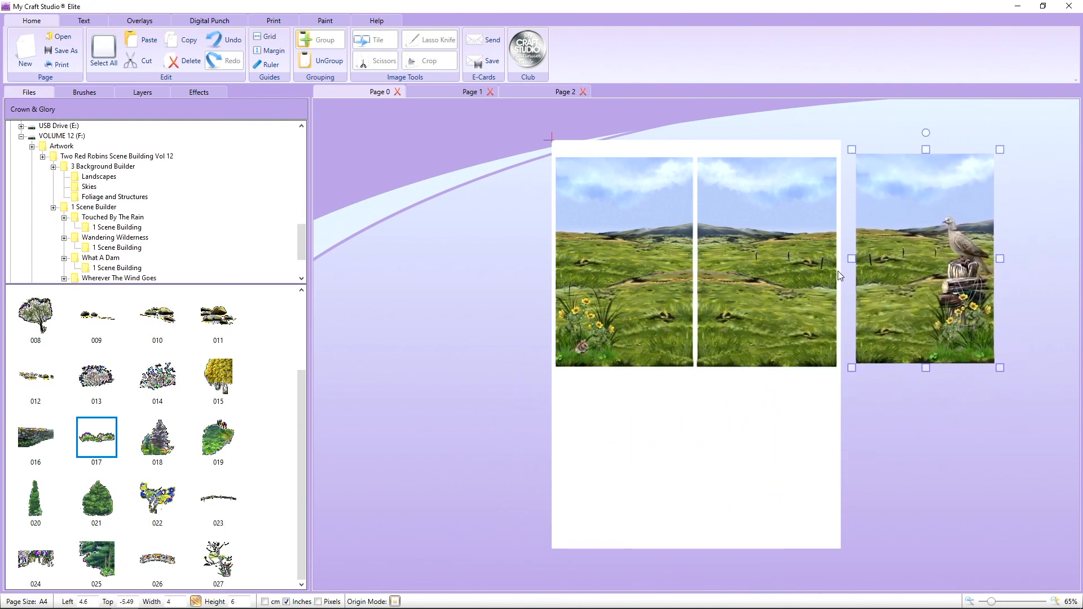
# - Shift the three scenes sideways into a row centred over the page, with a narrow gap between each
pyautogui.moveTo(623, 265); pyautogui.dragTo(515, 265)
pyautogui.moveTo(806, 278); pyautogui.dragTo(723, 278)
pyautogui.moveTo(936, 287); pyautogui.dragTo(852, 293)
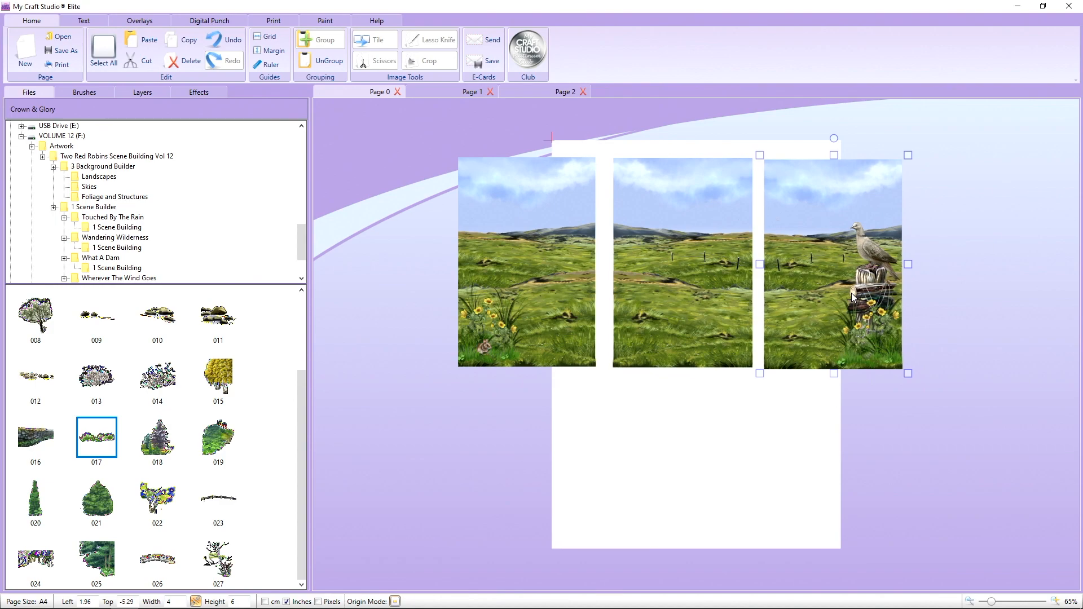
pyautogui.click(980, 282)
# - Group the three scenes and enlarge the group to about 21.3 by 10.1 inches
pyautogui.moveTo(349, 101); pyautogui.dragTo(1071, 423)
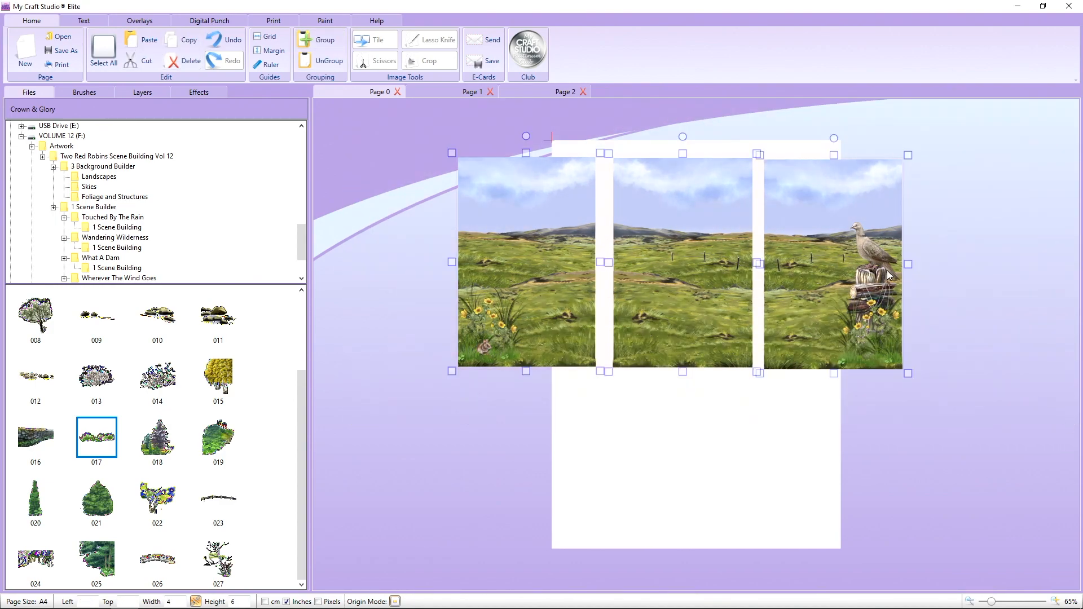
pyautogui.click(320, 41)
pyautogui.moveTo(908, 373); pyautogui.dragTo(1073, 452)
pyautogui.moveTo(452, 453); pyautogui.dragTo(321, 513)
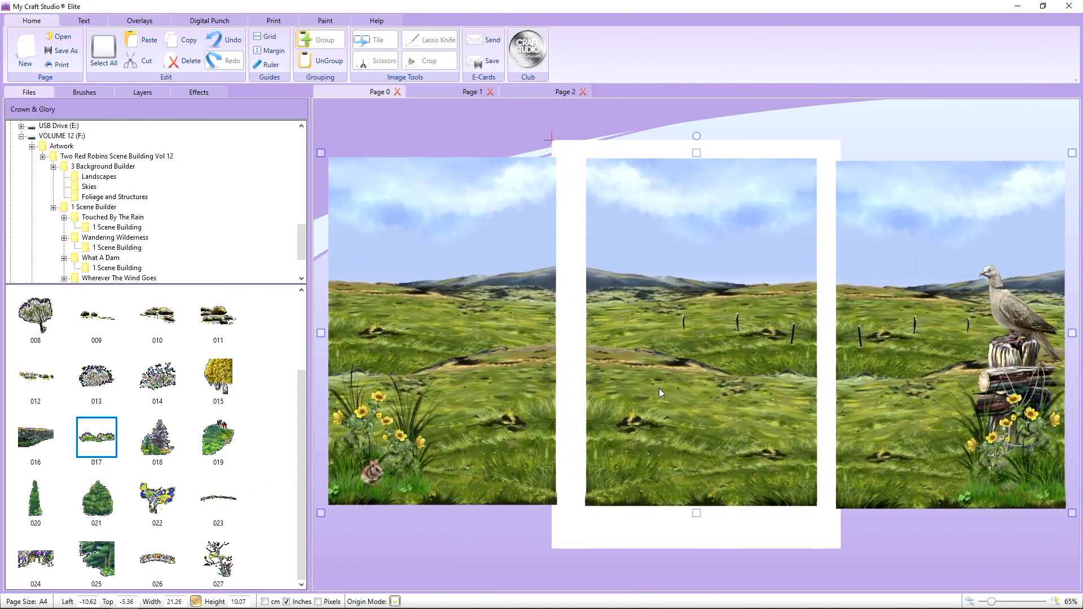